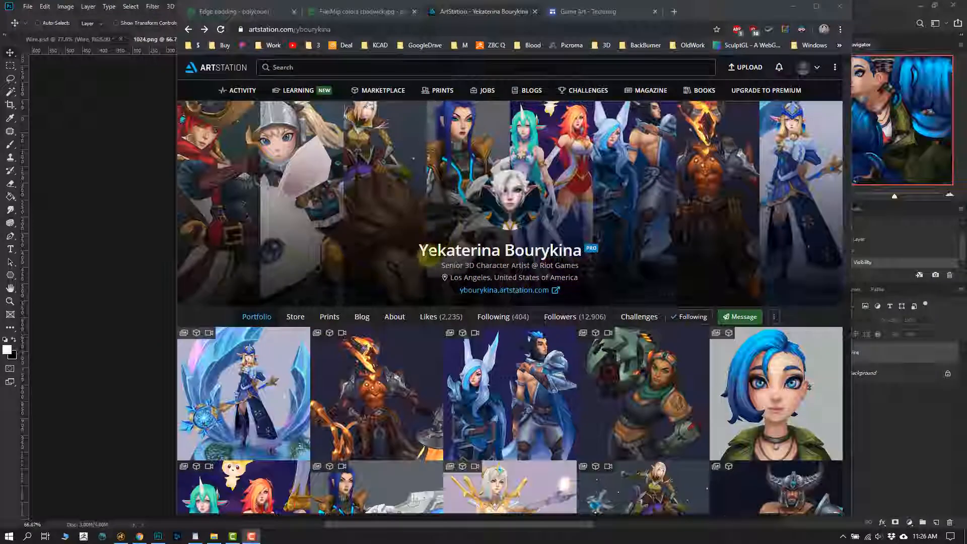
# - Look through the character artist's ArtStation profile and portfolio thumbnails
pyautogui.moveTo(428, 252); pyautogui.dragTo(558, 253)
pyautogui.click(550, 256)
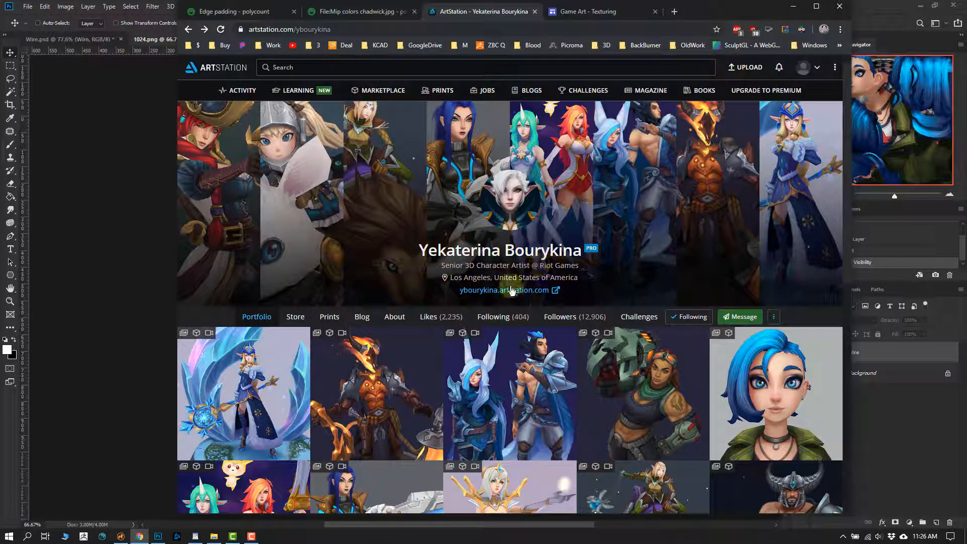
pyautogui.moveTo(441, 265); pyautogui.dragTo(519, 265)
pyautogui.click(527, 273)
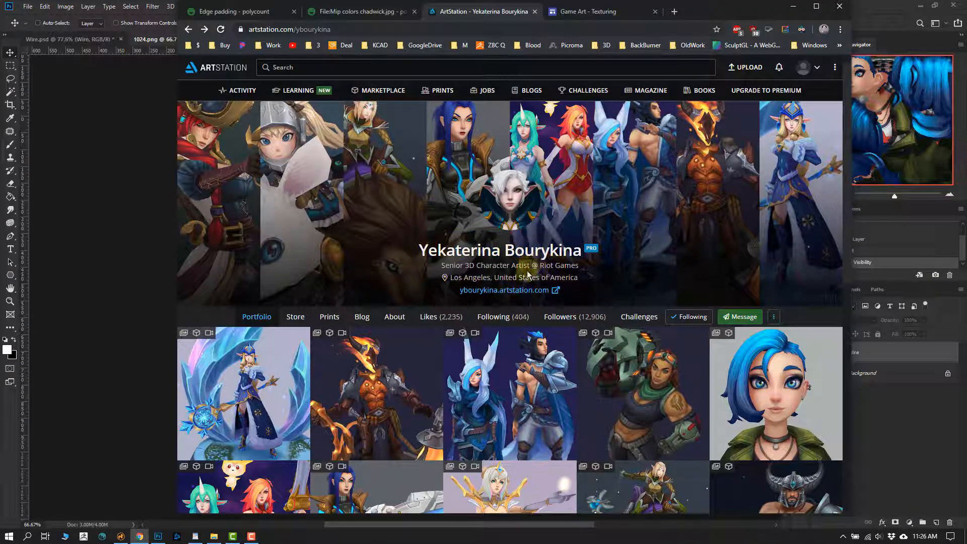
pyautogui.scroll(-4, 524, 276)
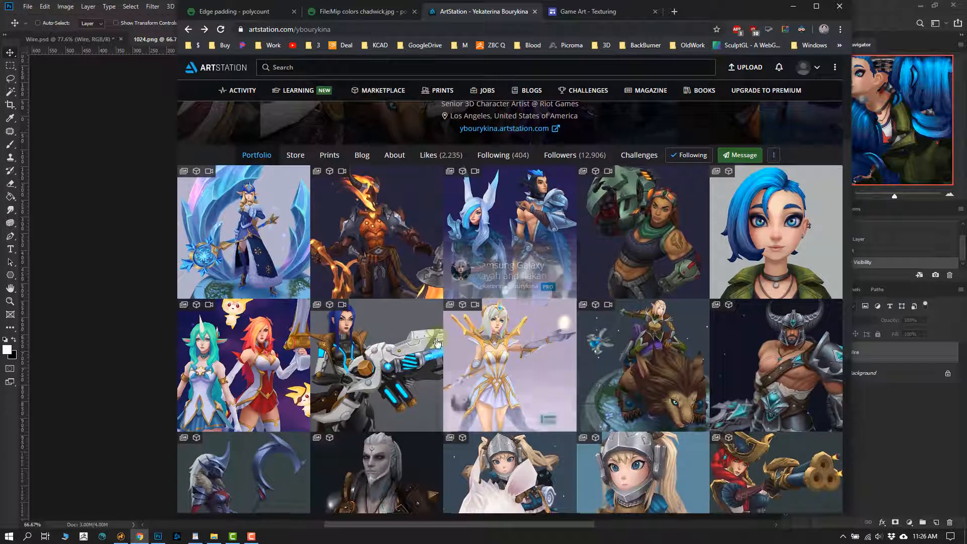
pyautogui.scroll(-3, 501, 291)
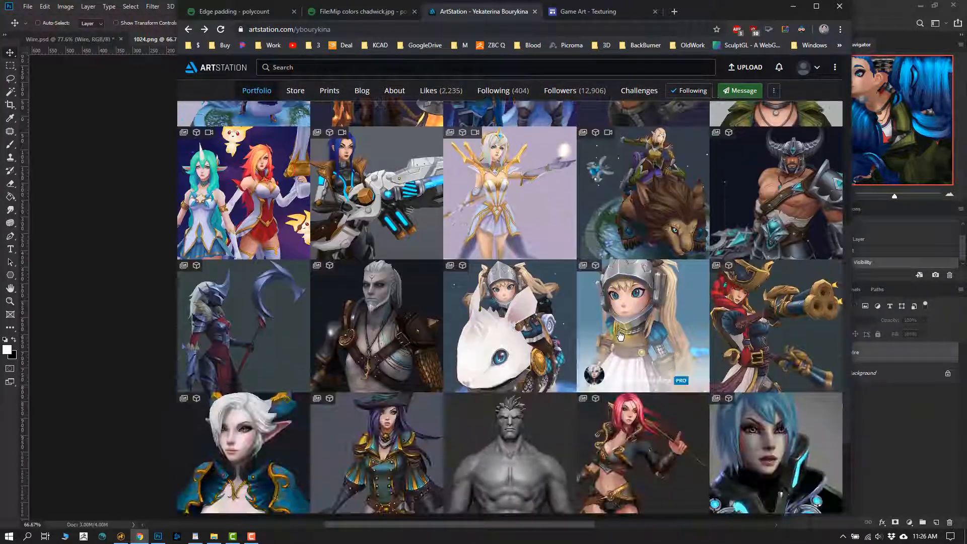
pyautogui.scroll(5, 615, 328)
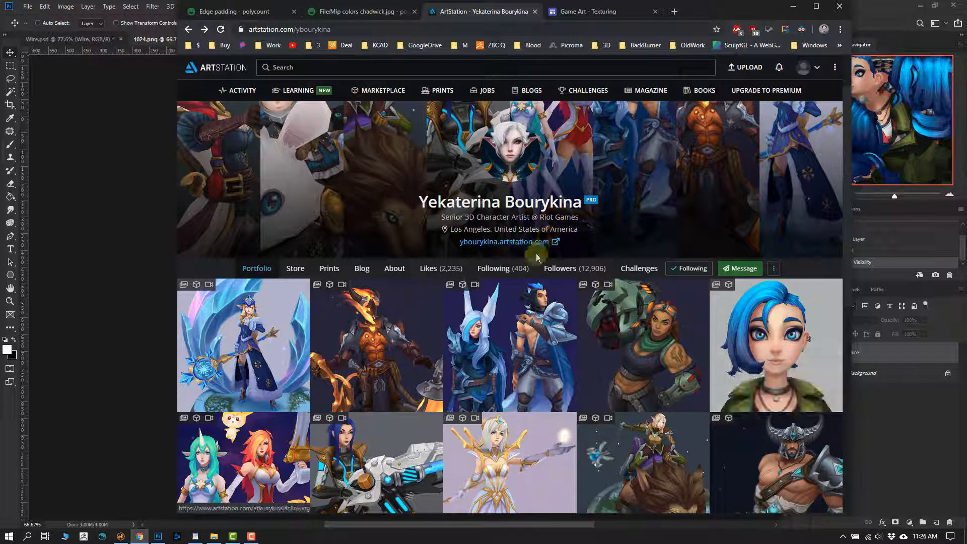
# - Switch to Photoshop and compare the 1024.png texture with its Wire layer shown and hidden
pyautogui.click(106, 296)
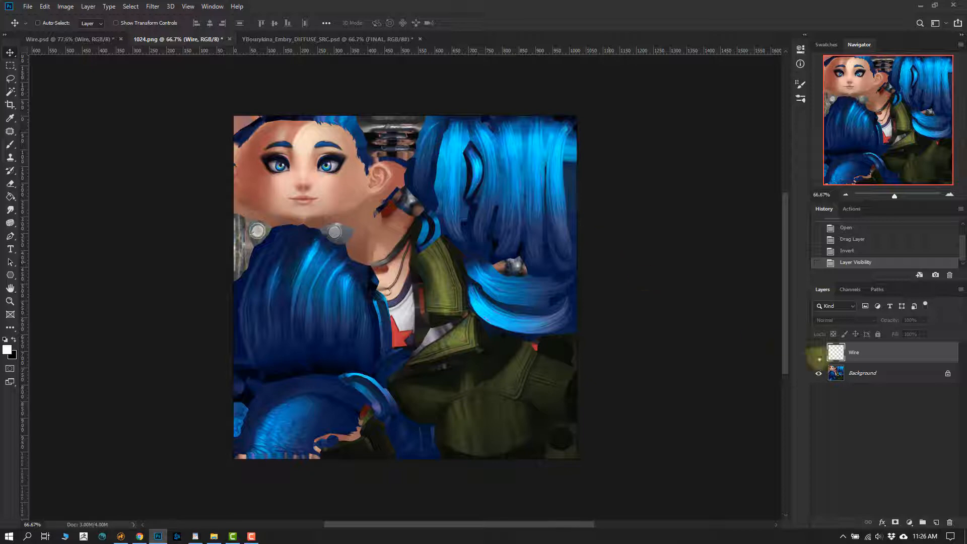
pyautogui.click(818, 352)
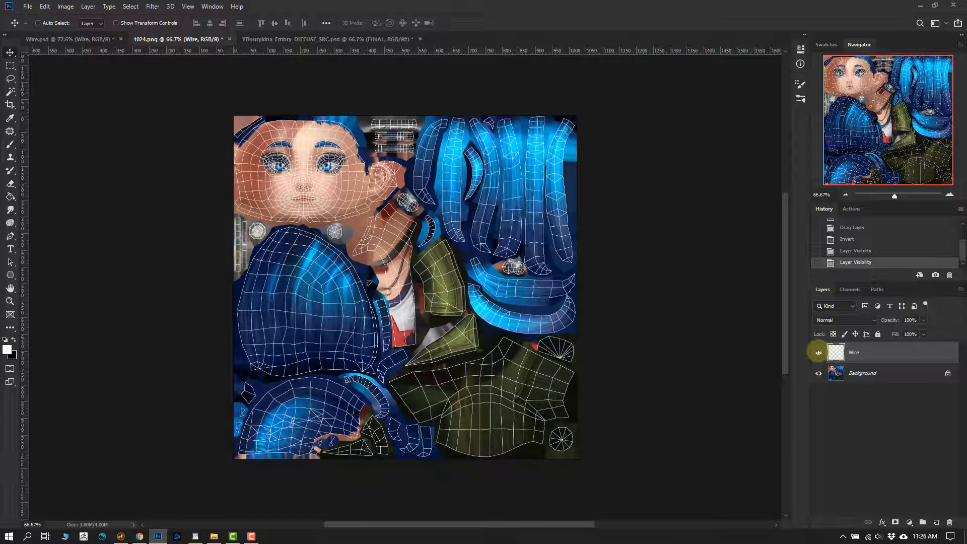
pyautogui.click(818, 352)
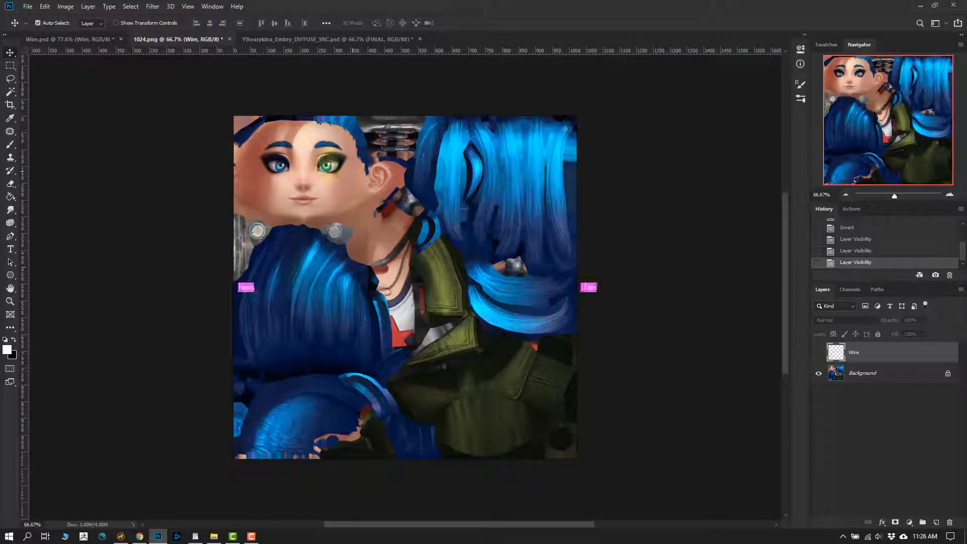
# - Show the Wire layer over the face in 1024.png and examine the color padding outside the UV border at the hairline
pyautogui.keyDown('ctrl'); pyautogui.moveTo(330, 165); pyautogui.dragTo(486, 240); pyautogui.keyUp('ctrl')
pyautogui.moveTo(486, 241)
pyautogui.mouseDown()
pyautogui.moveTo(472, 232)
pyautogui.moveTo(478, 227)
pyautogui.mouseUp()
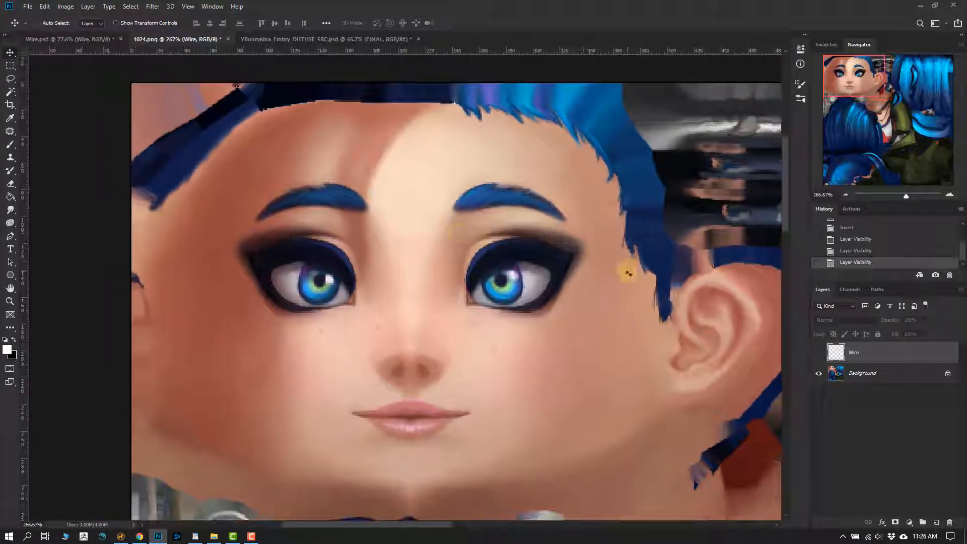
pyautogui.click(817, 353)
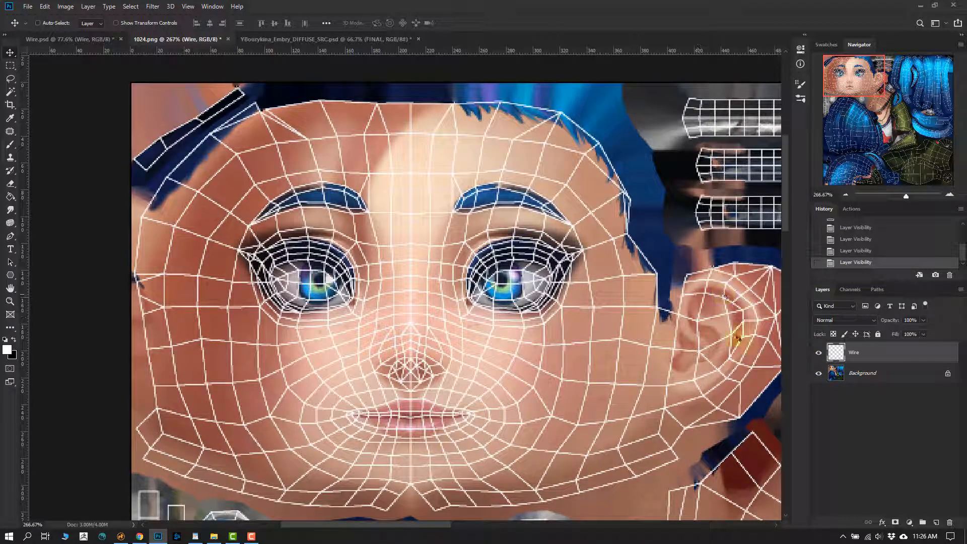
pyautogui.moveTo(423, 257); pyautogui.dragTo(350, 340)
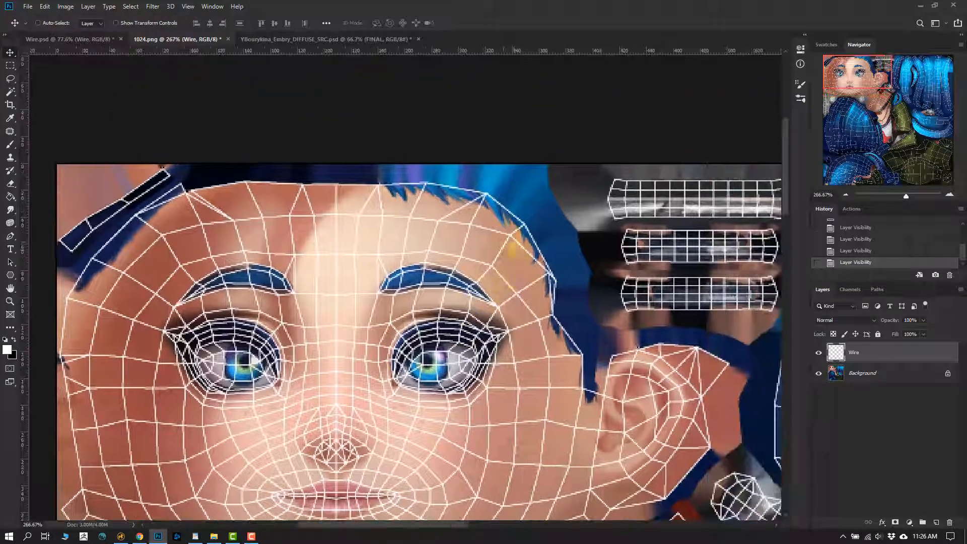
pyautogui.keyDown('ctrl'); pyautogui.moveTo(519, 229); pyautogui.dragTo(563, 218); pyautogui.keyUp('ctrl')
pyautogui.moveTo(428, 197); pyautogui.dragTo(511, 221)
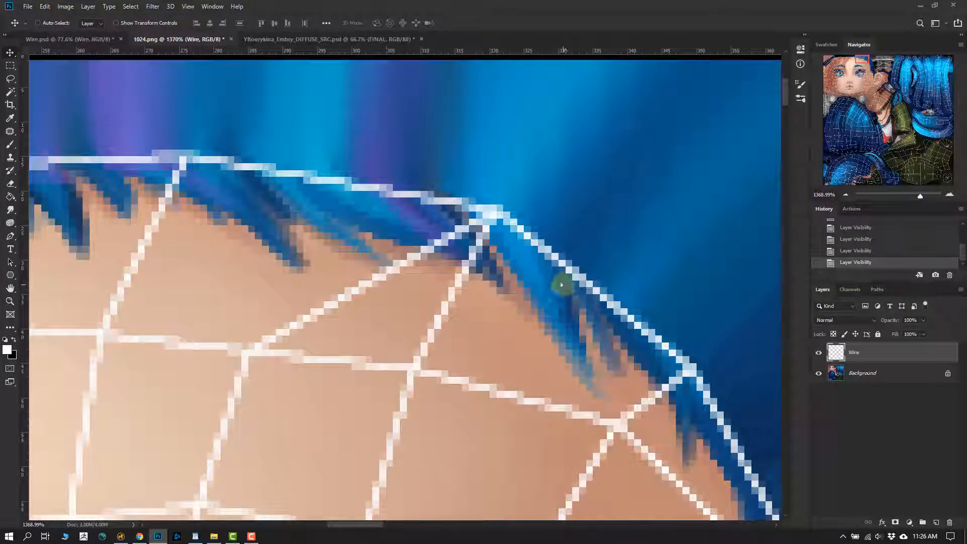
pyautogui.moveTo(560, 242); pyautogui.dragTo(414, 304)
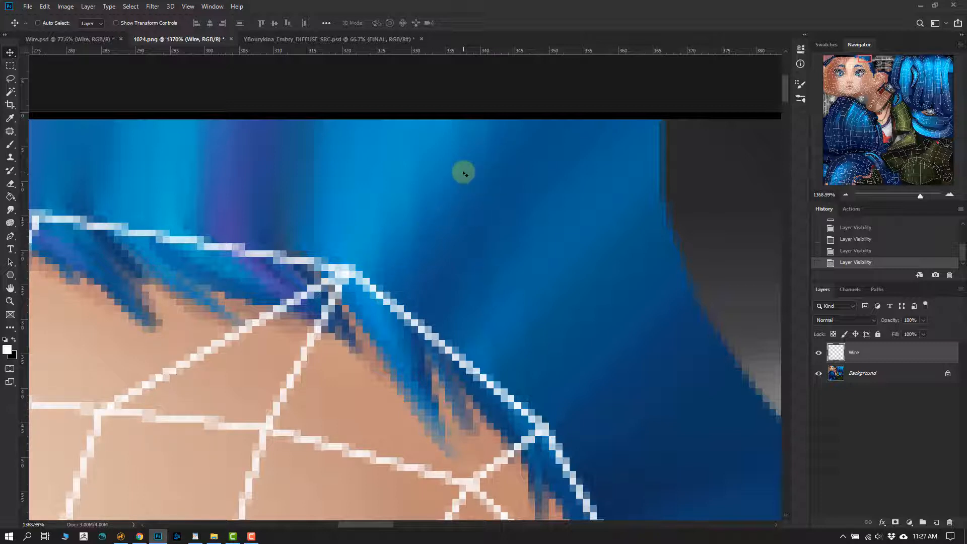
pyautogui.keyDown('alt'); pyautogui.scroll(-1, 428, 302); pyautogui.keyUp('alt')
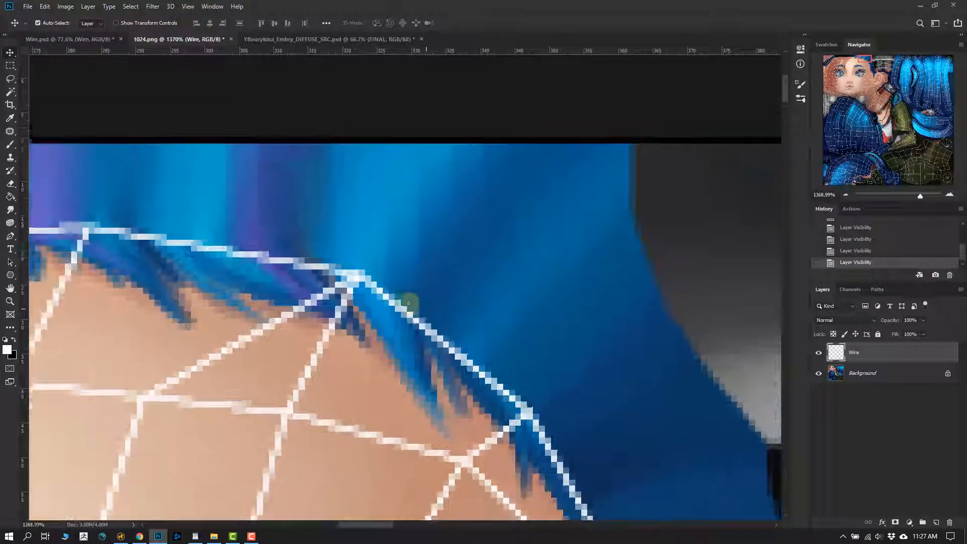
# - Open the Wire.psd document and compare the hairline's texture edge with the Wire layer shown and hidden
pyautogui.click(90, 40)
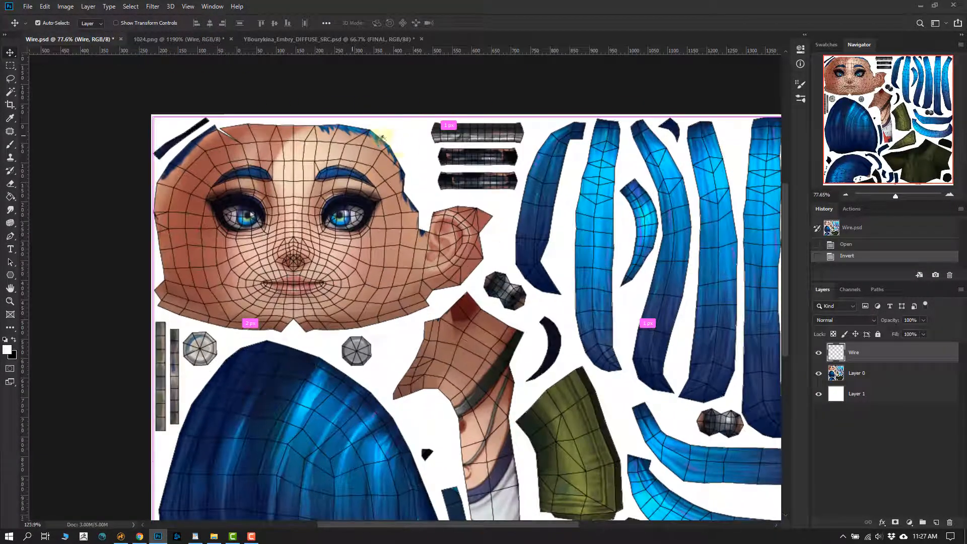
pyautogui.keyDown('alt'); pyautogui.scroll(13, 416, 235); pyautogui.keyUp('alt')
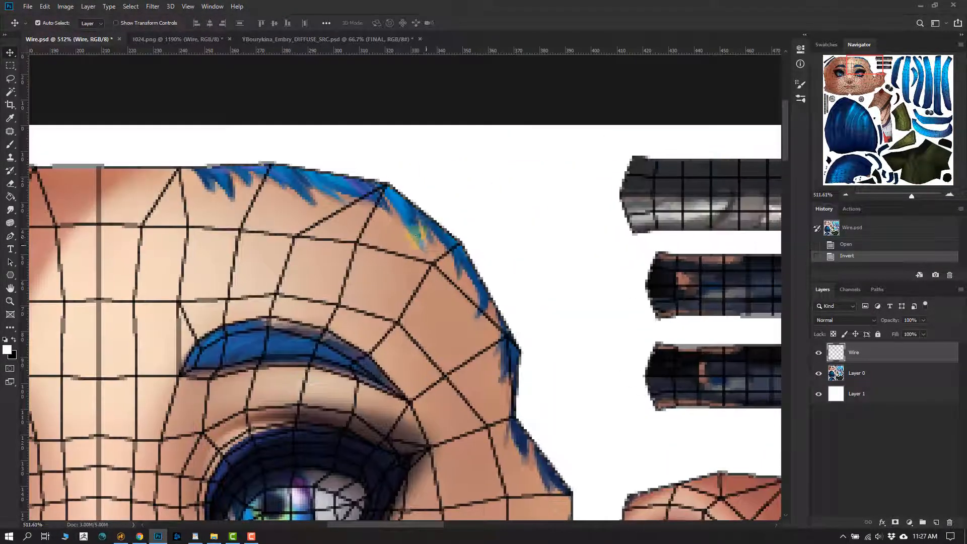
pyautogui.keyDown('alt'); pyautogui.scroll(10, 415, 235); pyautogui.keyUp('alt')
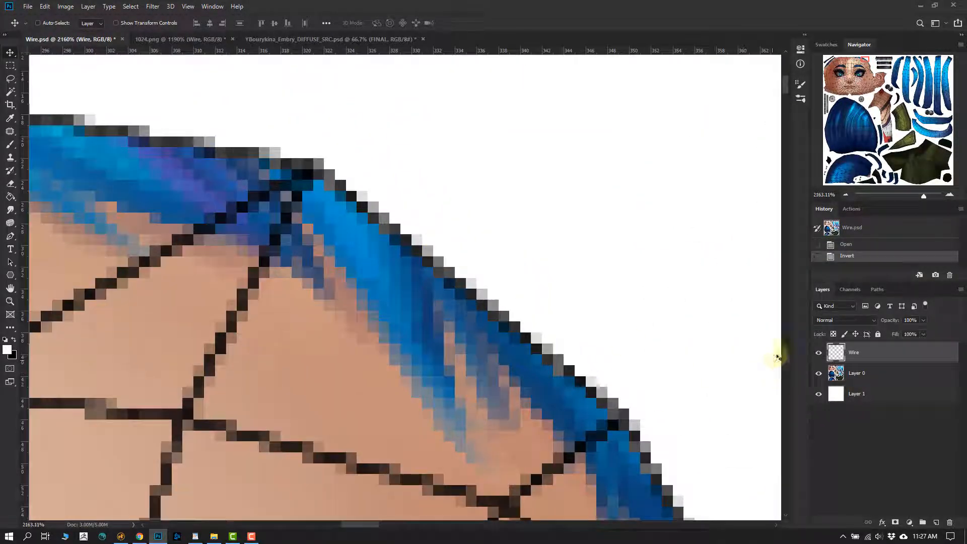
pyautogui.click(818, 354)
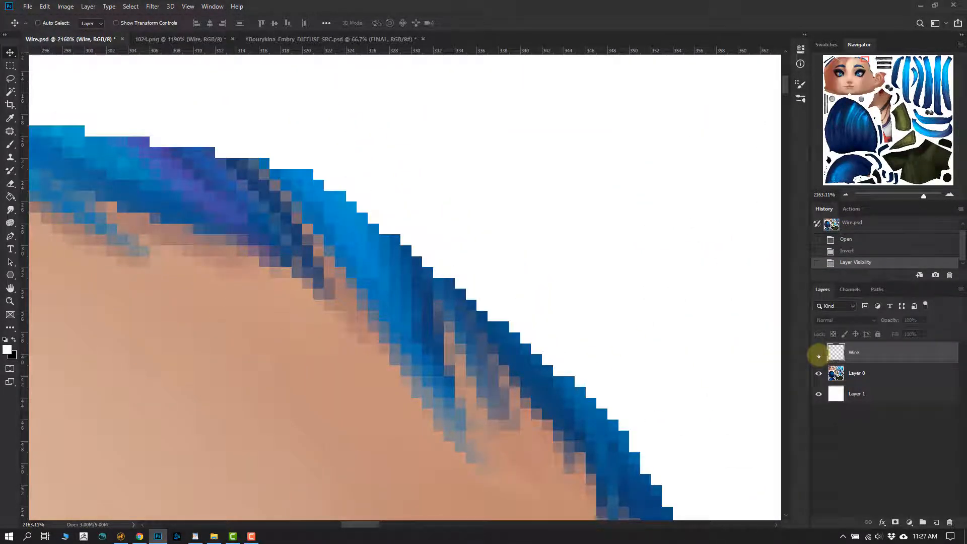
pyautogui.click(818, 354)
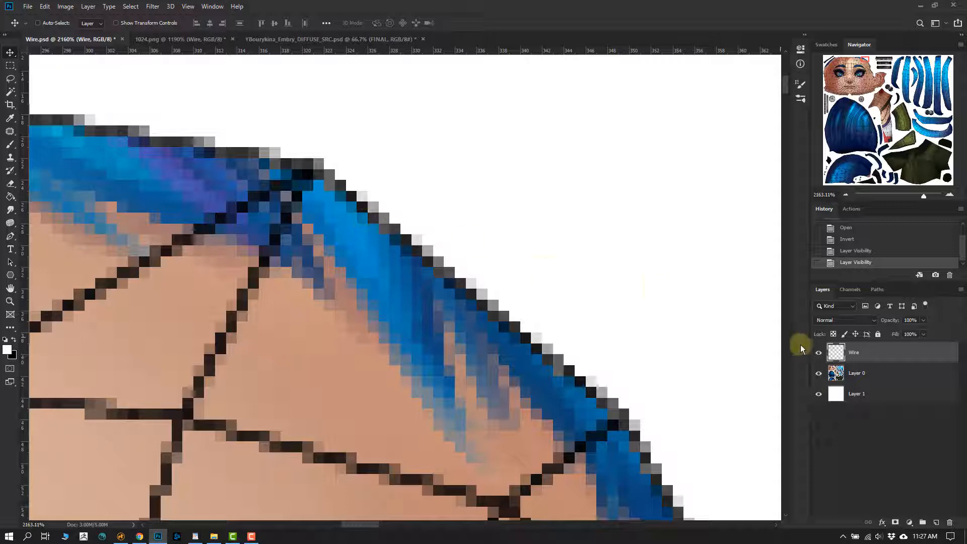
pyautogui.click(818, 353)
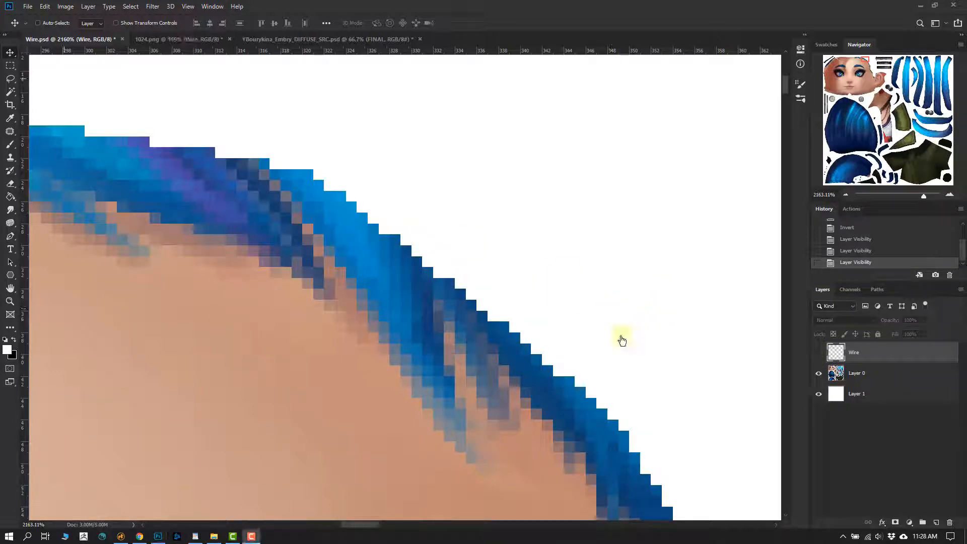
# - Show the Wire layer around the forehead in Wire.psd, then hide it and inspect the edge pixels along the temple
pyautogui.keyDown('alt'); pyautogui.scroll(-10, 590, 331); pyautogui.keyUp('alt')
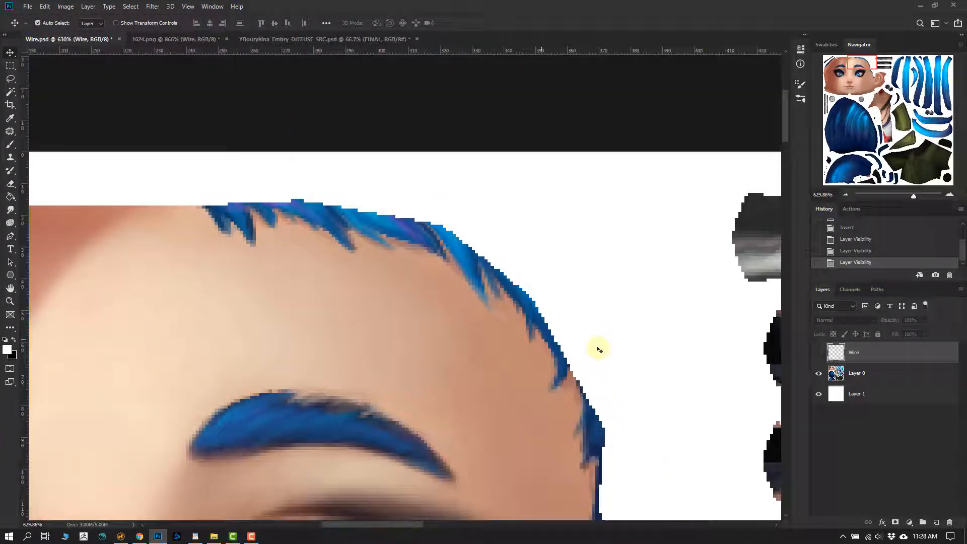
pyautogui.click(818, 353)
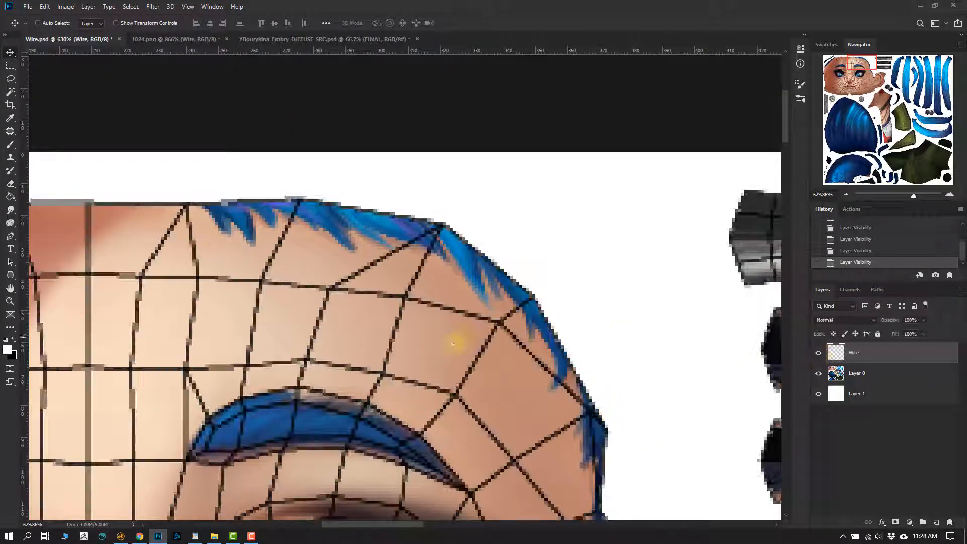
pyautogui.keyDown('alt'); pyautogui.scroll(3, 507, 276); pyautogui.keyUp('alt')
pyautogui.keyDown('alt'); pyautogui.scroll(3, 549, 176); pyautogui.keyUp('alt')
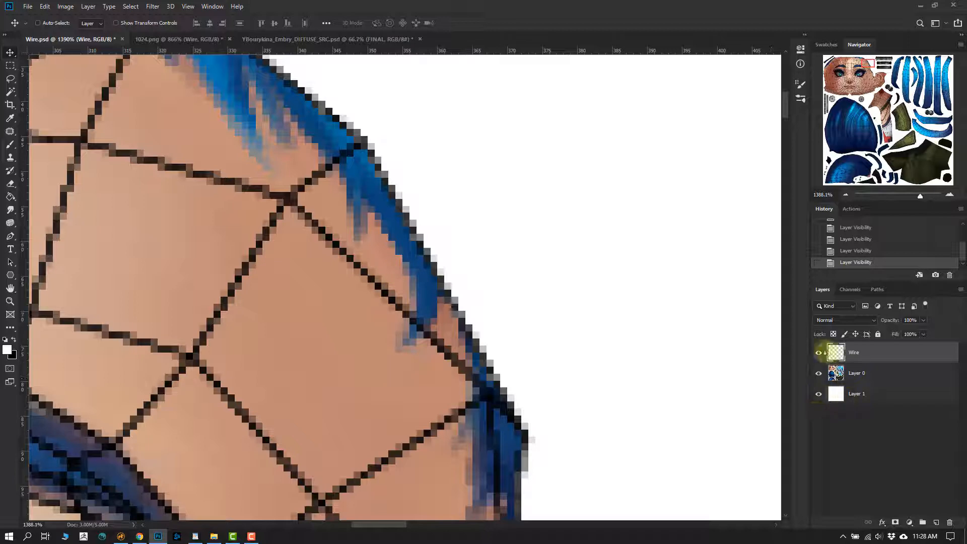
pyautogui.click(818, 353)
pyautogui.moveTo(375, 246); pyautogui.dragTo(395, 264)
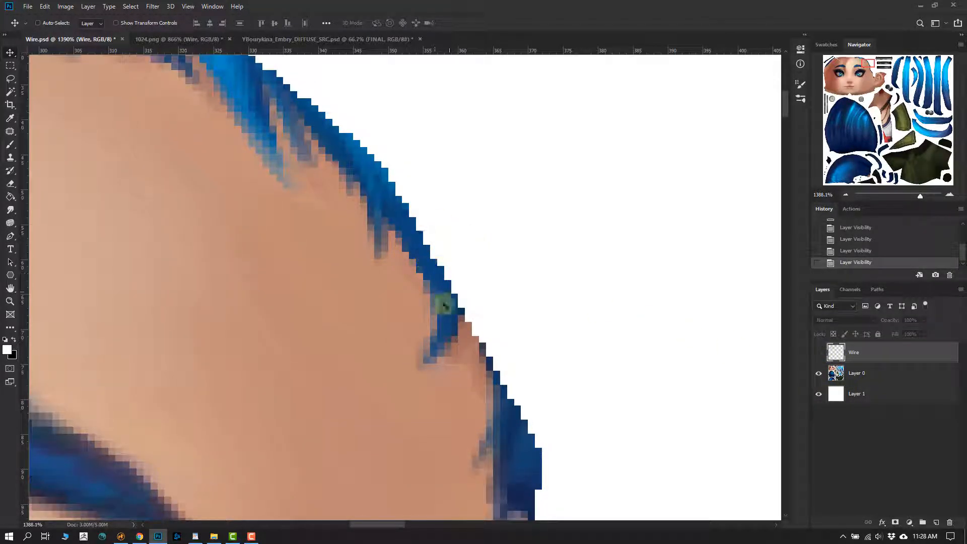
pyautogui.keyDown('alt'); pyautogui.scroll(-10, 484, 336); pyautogui.keyUp('alt')
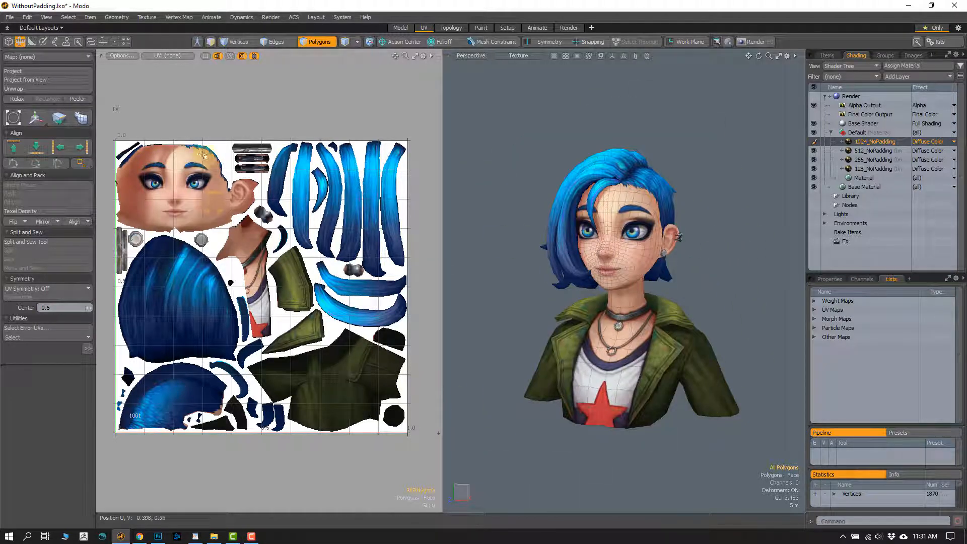
# - Inspect the unpadded texture around the face and ear in Modo's UV view, and the textured bust in the 3D view
pyautogui.scroll(5, 186, 166)
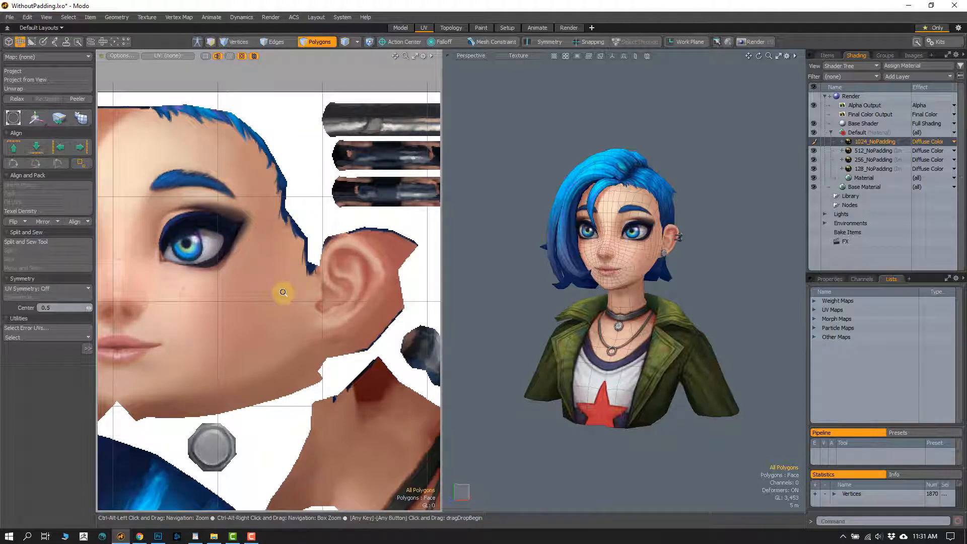
pyautogui.scroll(-3, 280, 287)
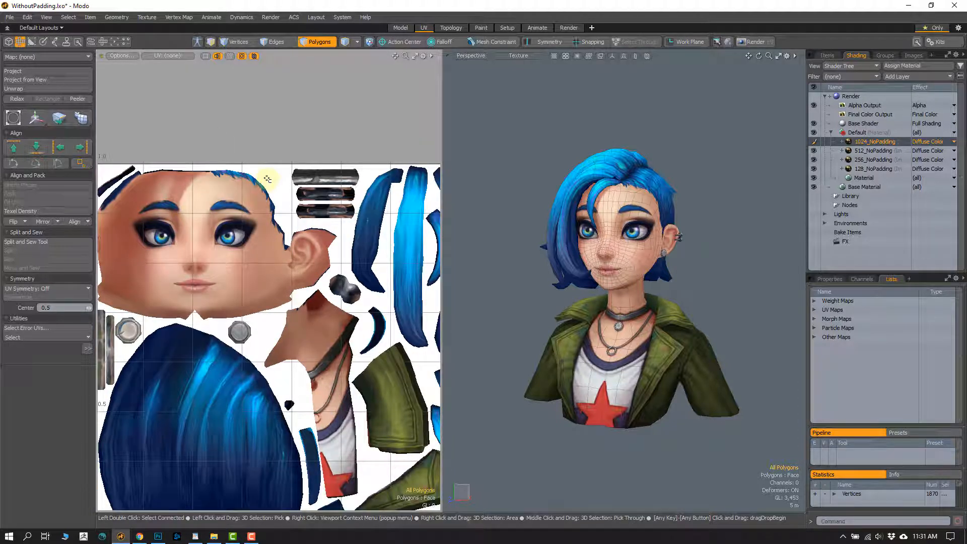
pyautogui.keyDown('ctrl'); pyautogui.keyDown('alt'); pyautogui.moveTo(509, 296); pyautogui.dragTo(614, 255); pyautogui.keyUp('alt'); pyautogui.keyUp('ctrl')
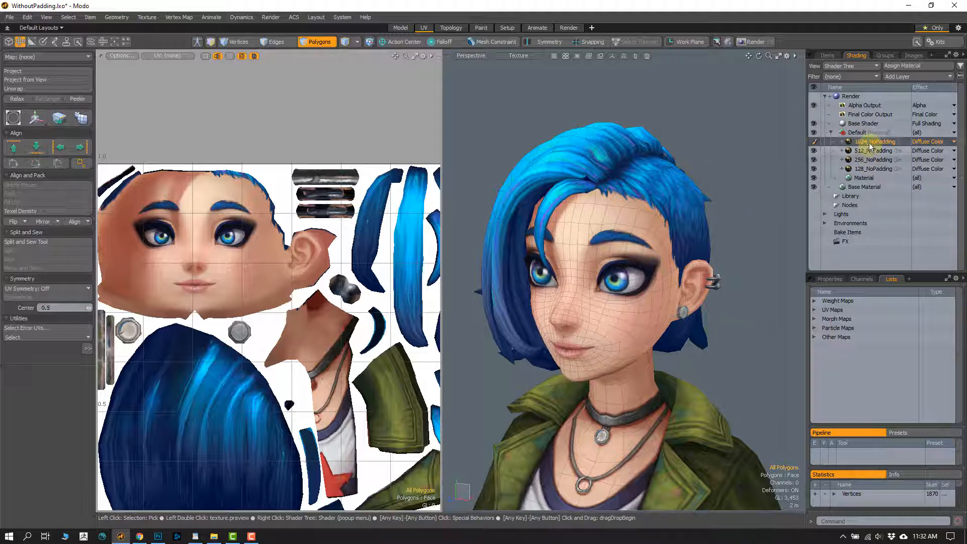
# - Display the 512_NoPadding texture on the bust in place of 1024_NoPadding for a close view of the head
pyautogui.moveTo(864, 146); pyautogui.dragTo(862, 152)
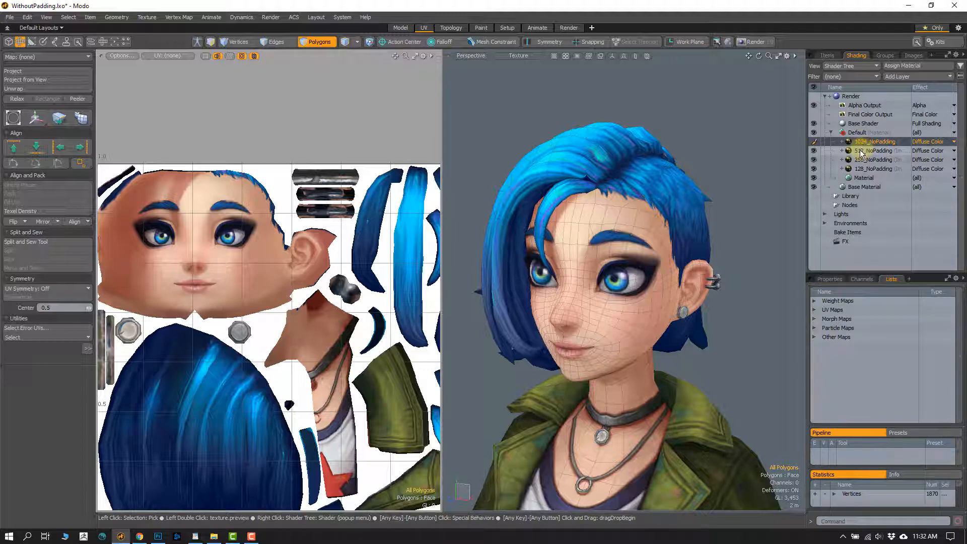
pyautogui.click(860, 151)
pyautogui.click(814, 141)
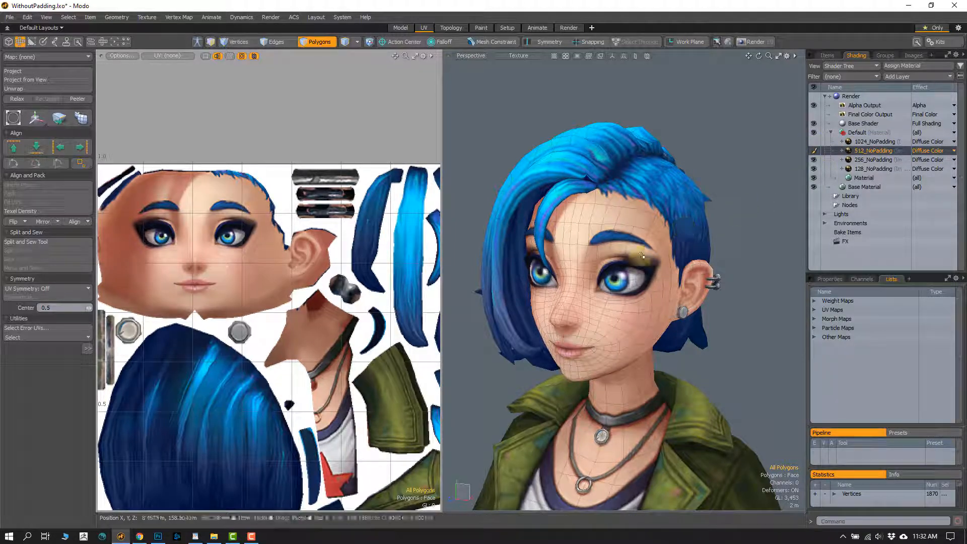
pyautogui.moveTo(641, 255)
pyautogui.keyDown('alt'); pyautogui.mouseDown()
pyautogui.moveTo(610, 266)
pyautogui.moveTo(582, 253)
pyautogui.moveTo(618, 257)
pyautogui.moveTo(626, 237)
pyautogui.moveTo(624, 252)
pyautogui.moveTo(579, 266)
pyautogui.moveTo(636, 272)
pyautogui.moveTo(655, 256)
pyautogui.mouseUp(); pyautogui.keyUp('alt')
pyautogui.scroll(3, 594, 280)
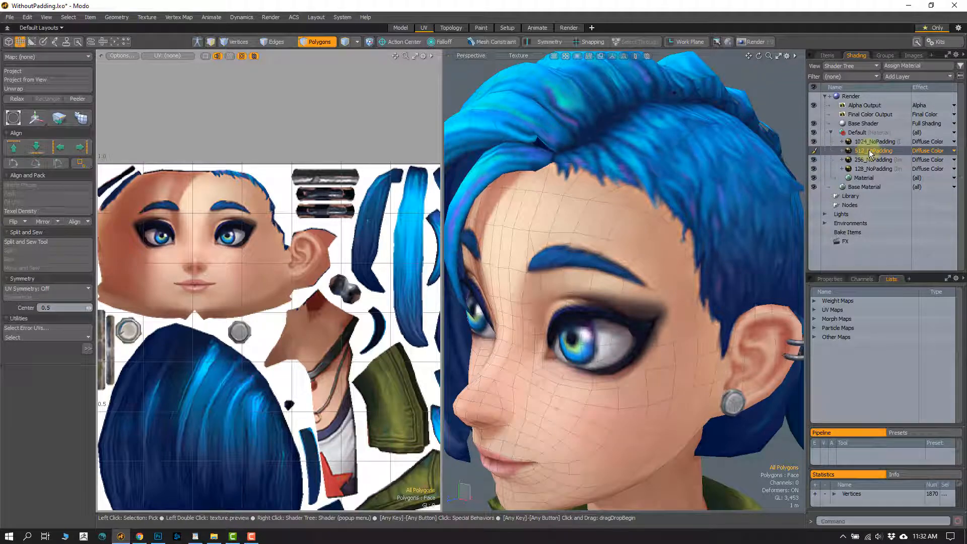
# - Compare the 1024_NoPadding and 512_NoPadding textures on the face, then examine the 512_NoPadding version beside the eye
pyautogui.click(862, 144)
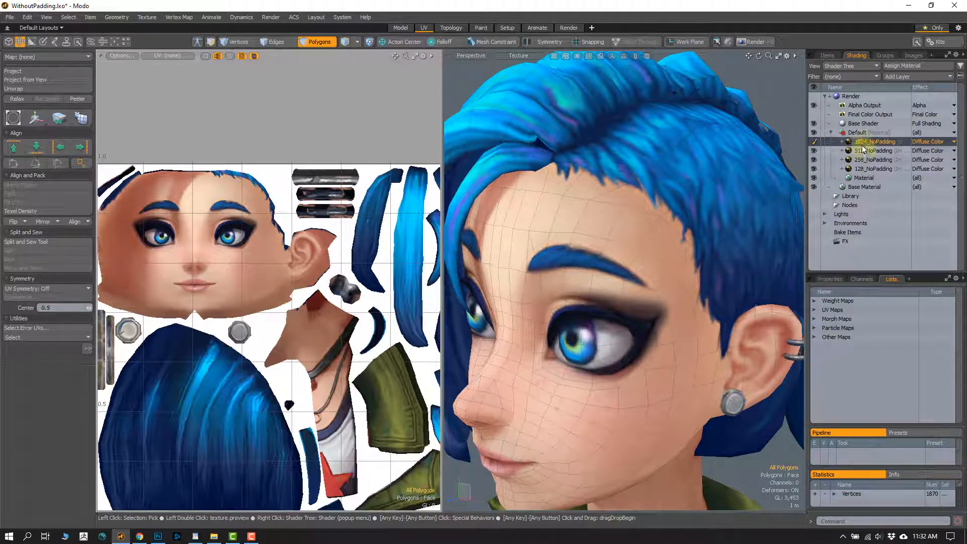
pyautogui.click(863, 152)
pyautogui.keyDown('alt'); pyautogui.moveTo(738, 190); pyautogui.dragTo(728, 208); pyautogui.keyUp('alt')
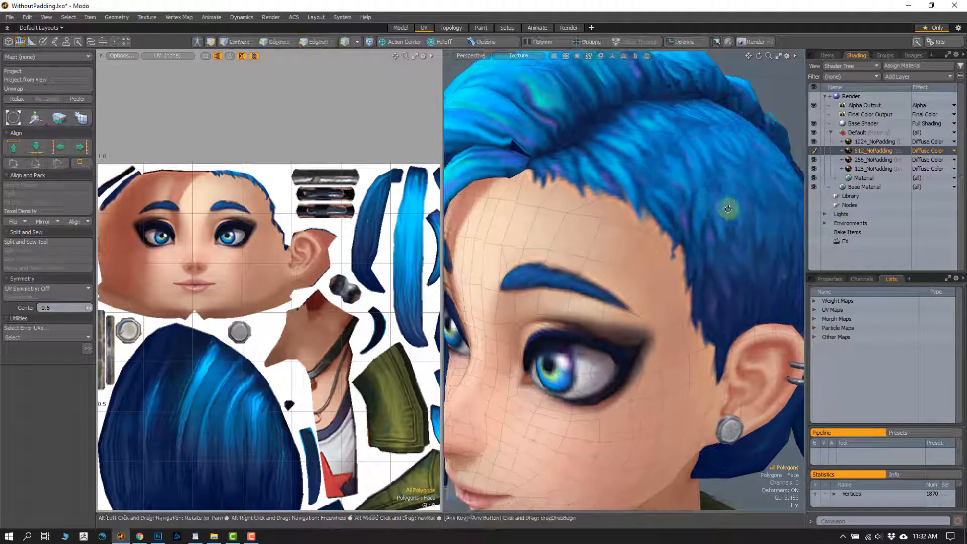
pyautogui.click(864, 142)
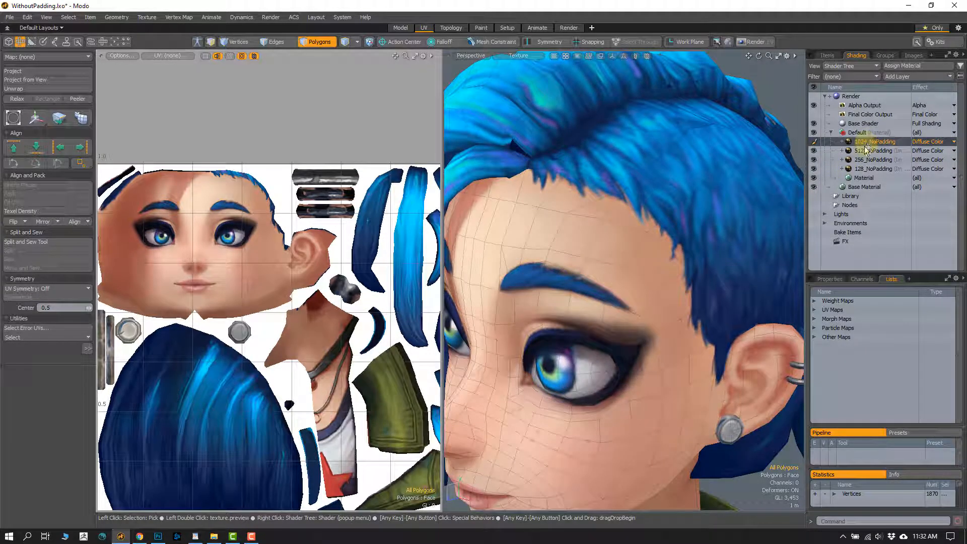
pyautogui.click(864, 150)
pyautogui.scroll(10, 629, 313)
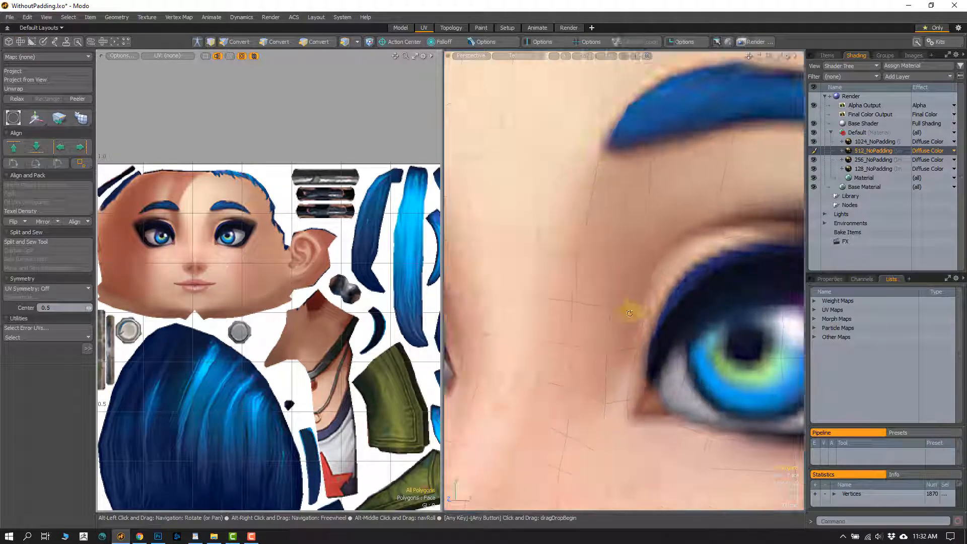
# - Compare 1024_NoPadding and 512_NoPadding around the eye, then view the side of the head with the 512_NoPadding texture
pyautogui.scroll(-3, 629, 314)
pyautogui.click(864, 145)
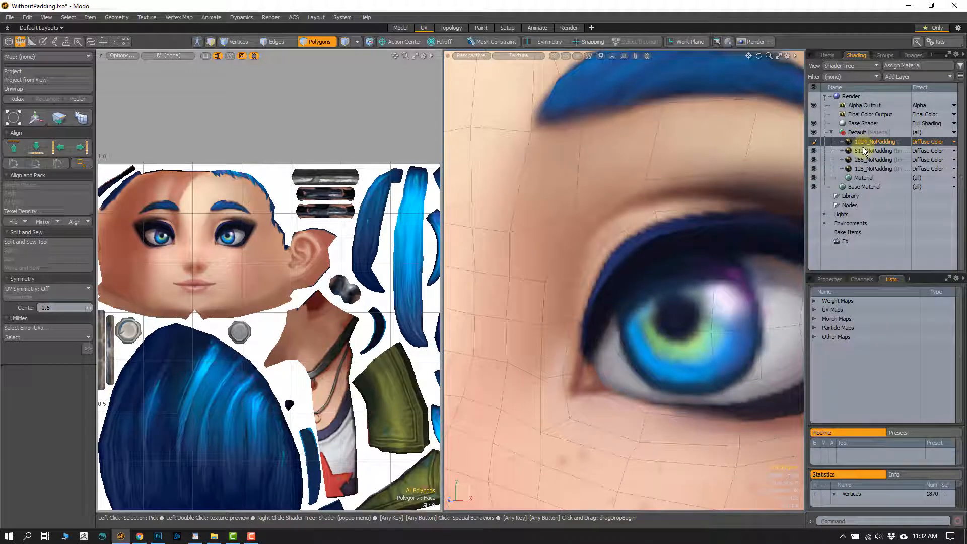
pyautogui.click(861, 152)
pyautogui.scroll(-4, 621, 244)
pyautogui.keyDown('alt'); pyautogui.moveTo(621, 243); pyautogui.dragTo(579, 222); pyautogui.keyUp('alt')
pyautogui.scroll(-3, 580, 222)
pyautogui.click(563, 316)
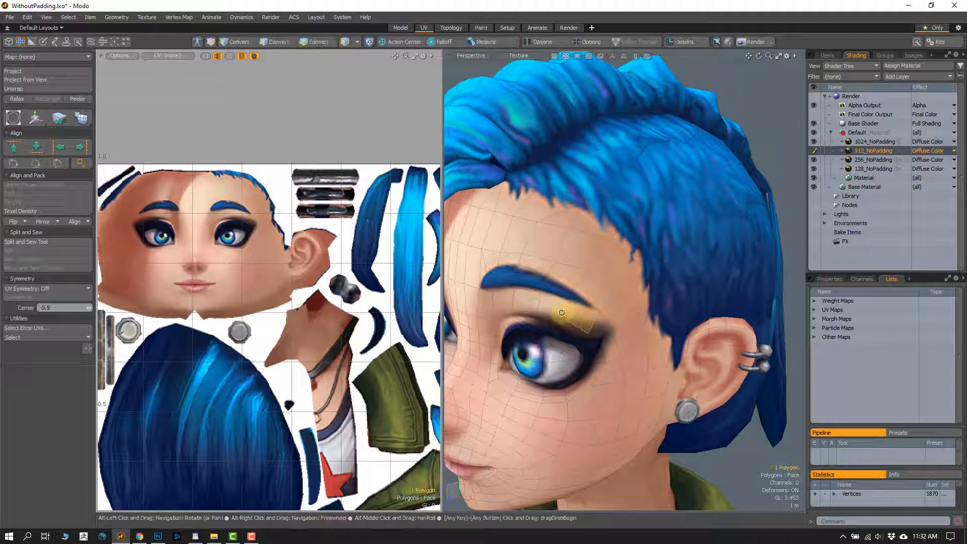
pyautogui.keyDown('alt'); pyautogui.moveTo(564, 316); pyautogui.dragTo(637, 302); pyautogui.keyUp('alt')
pyautogui.click(765, 95)
pyautogui.keyDown('alt'); pyautogui.keyDown('shift'); pyautogui.moveTo(715, 188); pyautogui.dragTo(683, 213); pyautogui.keyUp('shift'); pyautogui.keyUp('alt')
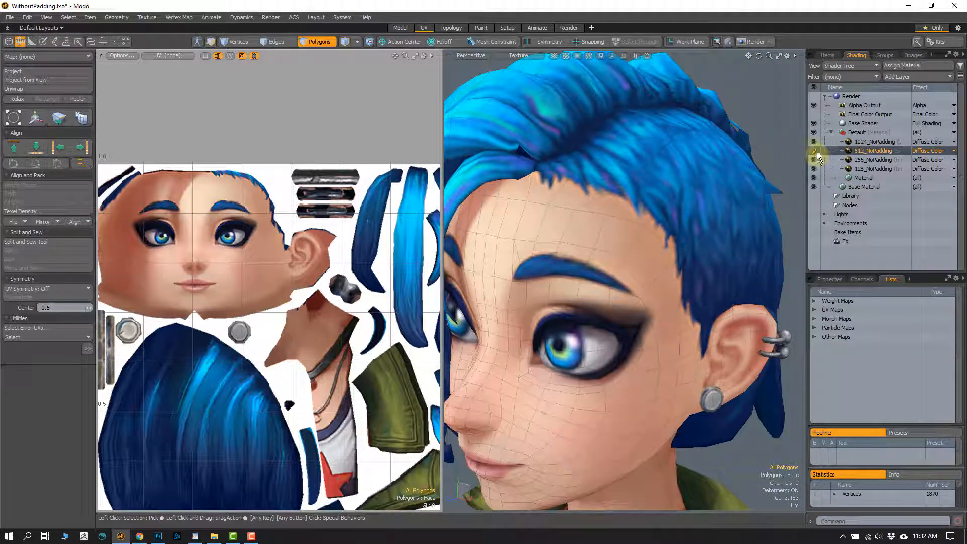
# - Hide 512_NoPadding to display the 256_NoPadding texture on the bust, and examine the seam along the hairline
pyautogui.click(813, 150)
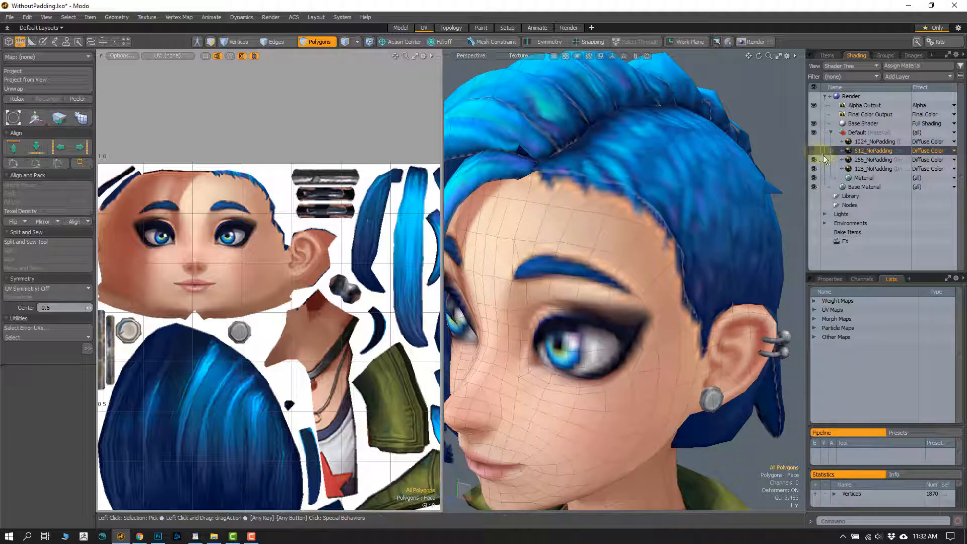
pyautogui.click(854, 161)
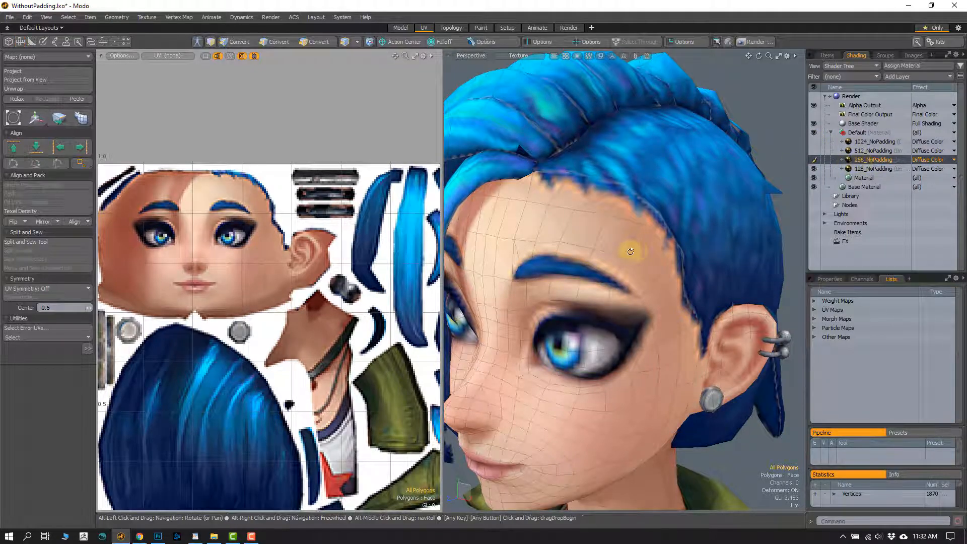
pyautogui.scroll(8, 599, 239)
pyautogui.scroll(2, 599, 240)
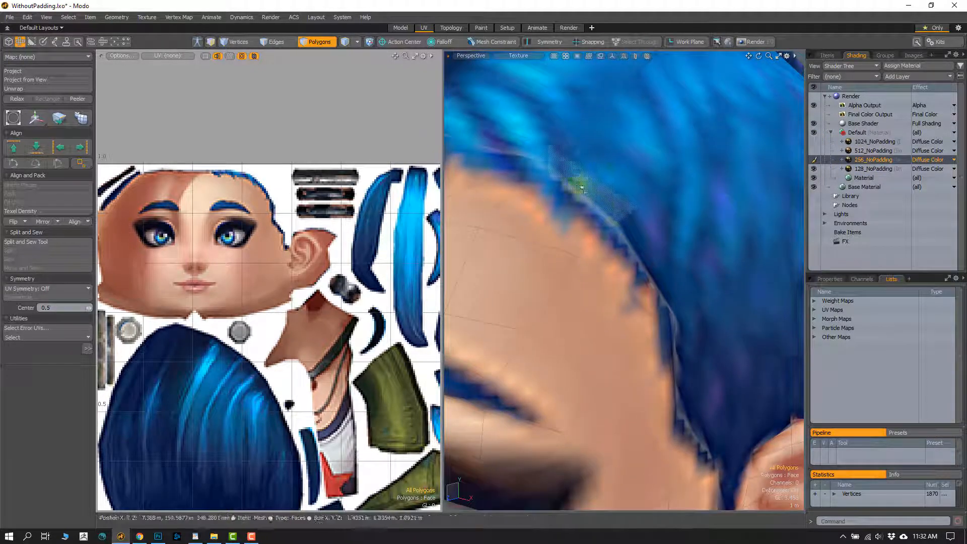
pyautogui.scroll(-2, 605, 243)
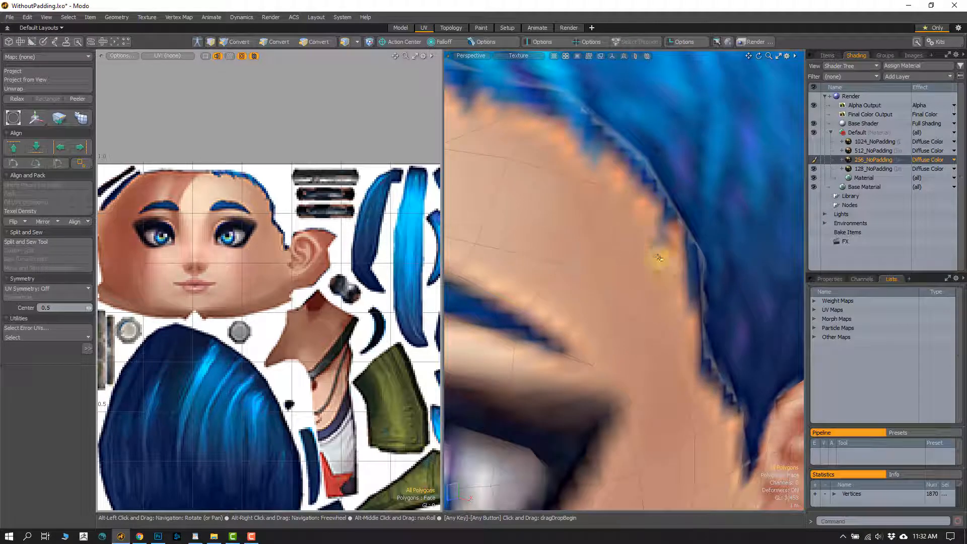
pyautogui.scroll(-10, 605, 261)
pyautogui.keyDown('alt'); pyautogui.moveTo(587, 227); pyautogui.dragTo(593, 233); pyautogui.keyUp('alt')
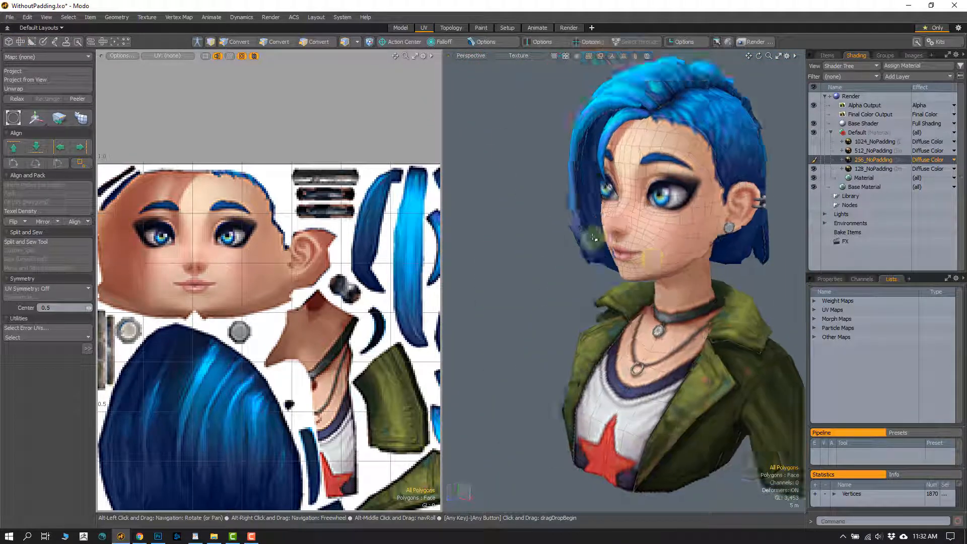
pyautogui.scroll(-3, 608, 250)
pyautogui.moveTo(615, 269)
pyautogui.keyDown('alt'); pyautogui.mouseDown()
pyautogui.moveTo(643, 262)
pyautogui.moveTo(622, 264)
pyautogui.mouseUp(); pyautogui.keyUp('alt')
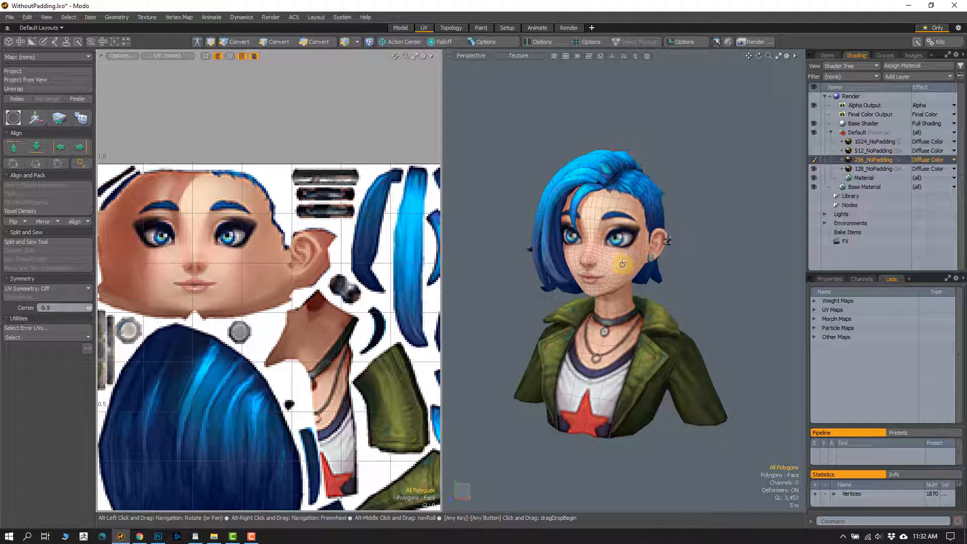
# - Display the UV map named Texture over the unpadded texture in the UV view
pyautogui.click(14, 337)
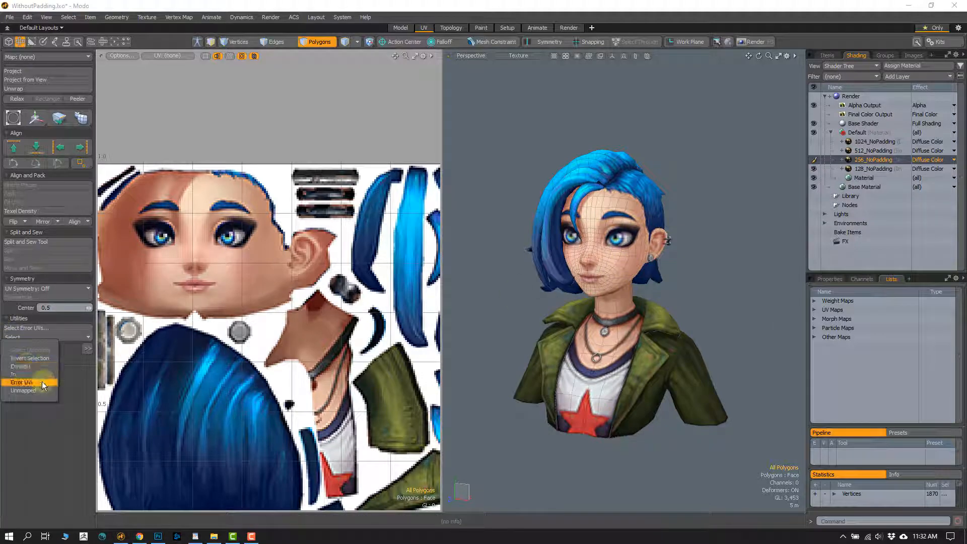
pyautogui.click(814, 310)
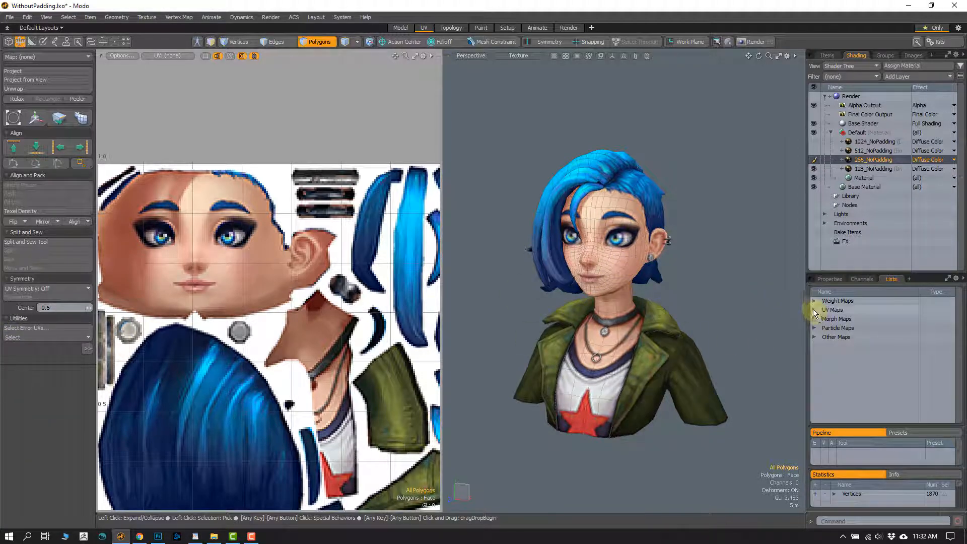
pyautogui.click(832, 318)
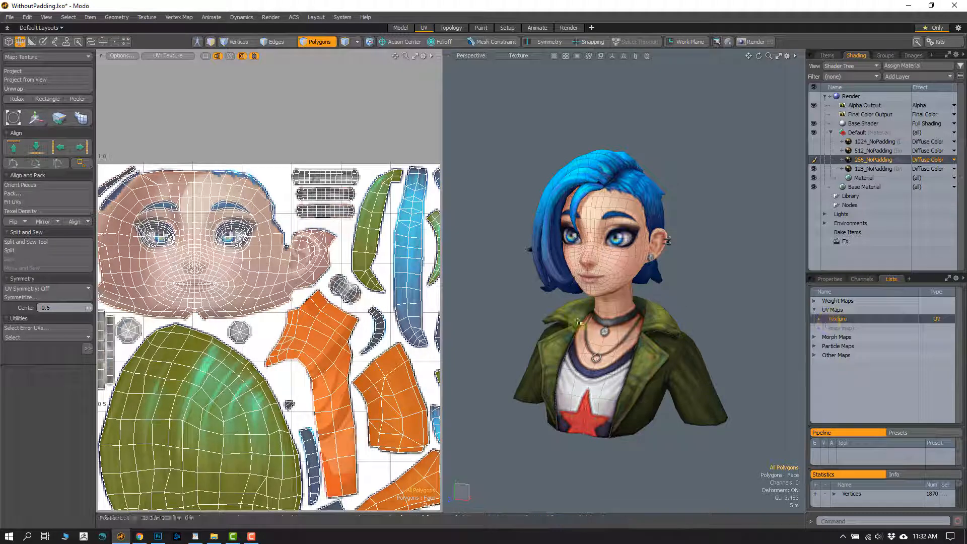
pyautogui.click(17, 336)
pyautogui.click(20, 347)
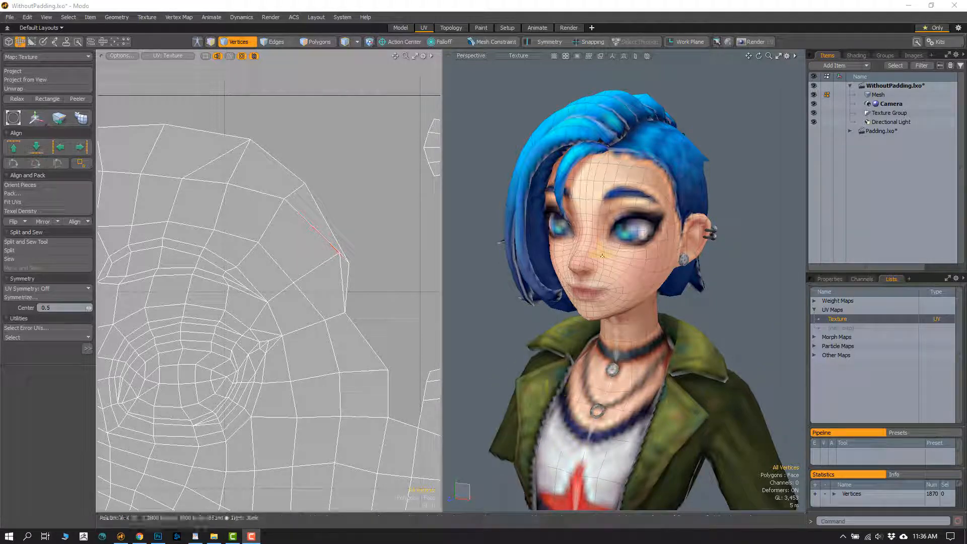
# - Examine the low-resolution texture's seams on the hair, chin, neck and jacket from the front and from below
pyautogui.scroll(-3, 686, 241)
pyautogui.keyDown('alt'); pyautogui.moveTo(592, 306); pyautogui.dragTo(535, 300); pyautogui.keyUp('alt')
pyautogui.scroll(4, 585, 253)
pyautogui.keyDown('alt'); pyautogui.keyDown('shift'); pyautogui.moveTo(588, 254); pyautogui.dragTo(604, 222); pyautogui.keyUp('shift'); pyautogui.keyUp('alt')
pyautogui.keyDown('alt'); pyautogui.moveTo(603, 292); pyautogui.dragTo(590, 272); pyautogui.keyUp('alt')
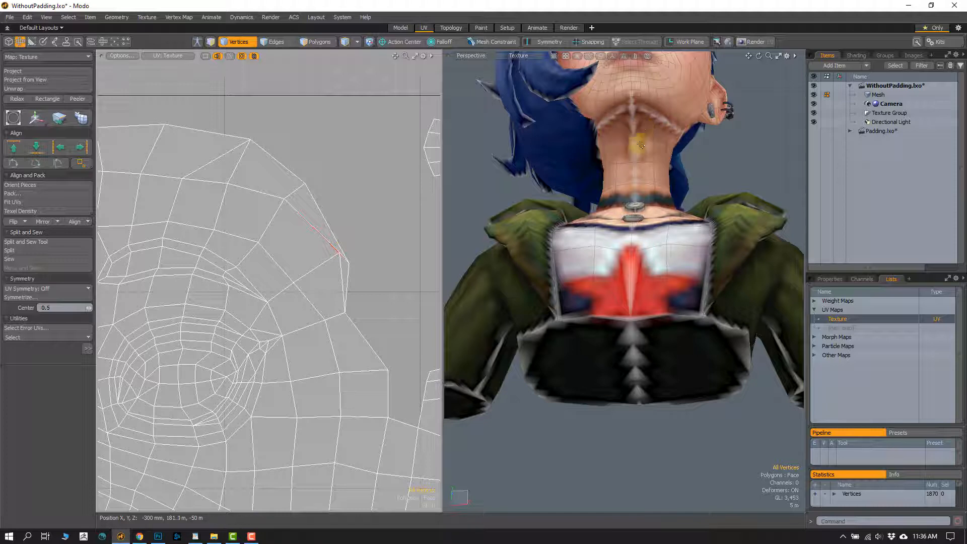
pyautogui.keyDown('alt'); pyautogui.moveTo(651, 118); pyautogui.dragTo(630, 201); pyautogui.keyUp('alt')
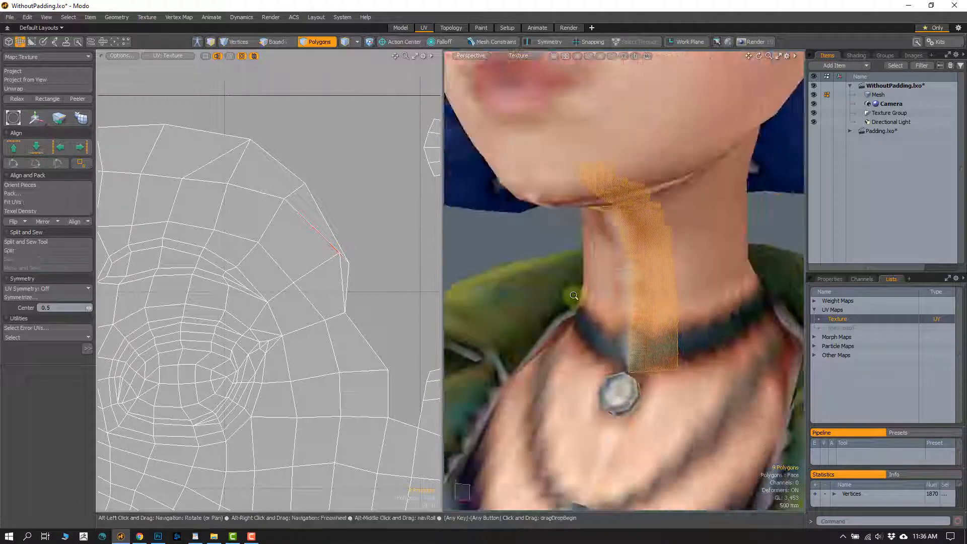
pyautogui.scroll(-5, 673, 227)
pyautogui.click(680, 226)
pyautogui.scroll(3, 601, 254)
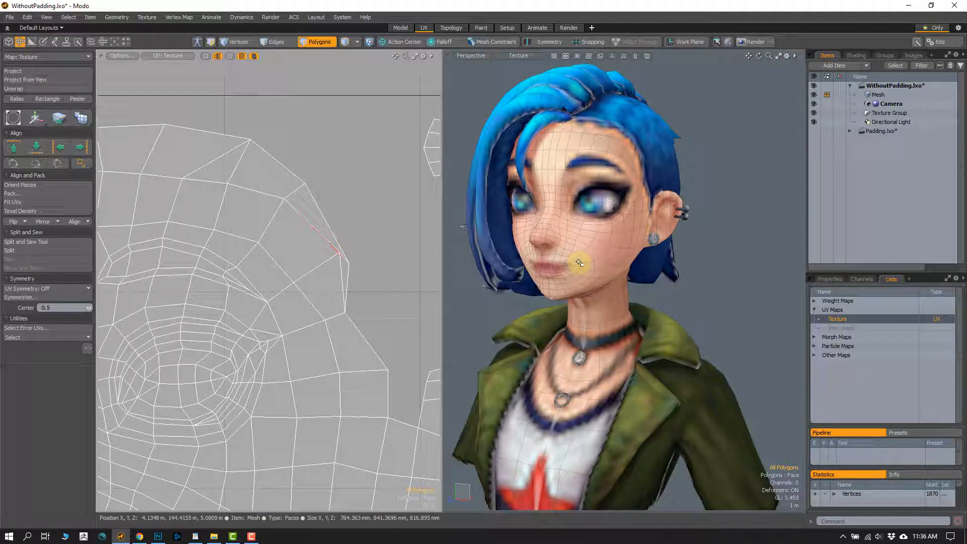
pyautogui.keyDown('alt'); pyautogui.moveTo(700, 314); pyautogui.dragTo(736, 304); pyautogui.keyUp('alt')
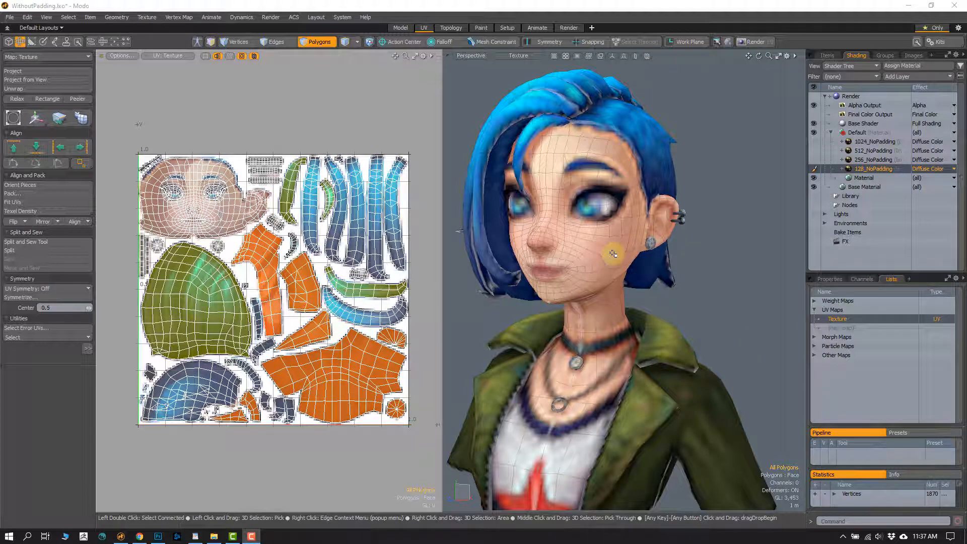
# - Examine the seam between forehead and hair and the area around the eye with the 128_NoPadding texture
pyautogui.keyDown('alt'); pyautogui.moveTo(580, 205); pyautogui.dragTo(617, 201); pyautogui.keyUp('alt')
pyautogui.moveTo(652, 166); pyautogui.dragTo(667, 138)
pyautogui.hotkey('shift', 'a')
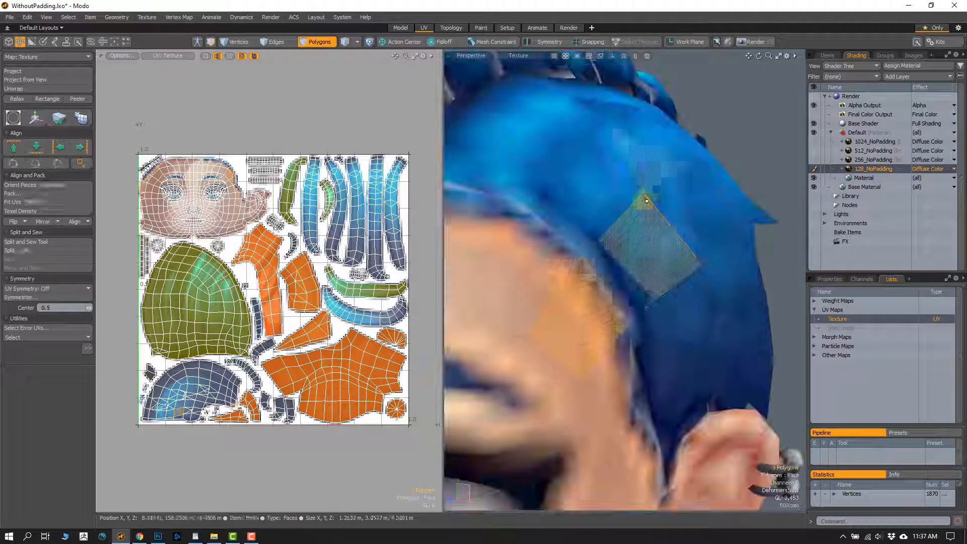
pyautogui.scroll(-2, 591, 276)
pyautogui.click(710, 151)
pyautogui.keyDown('alt'); pyautogui.moveTo(593, 274); pyautogui.dragTo(611, 231); pyautogui.keyUp('alt')
pyautogui.keyDown('alt'); pyautogui.keyDown('shift'); pyautogui.moveTo(543, 393); pyautogui.dragTo(584, 281); pyautogui.keyUp('shift'); pyautogui.keyUp('alt')
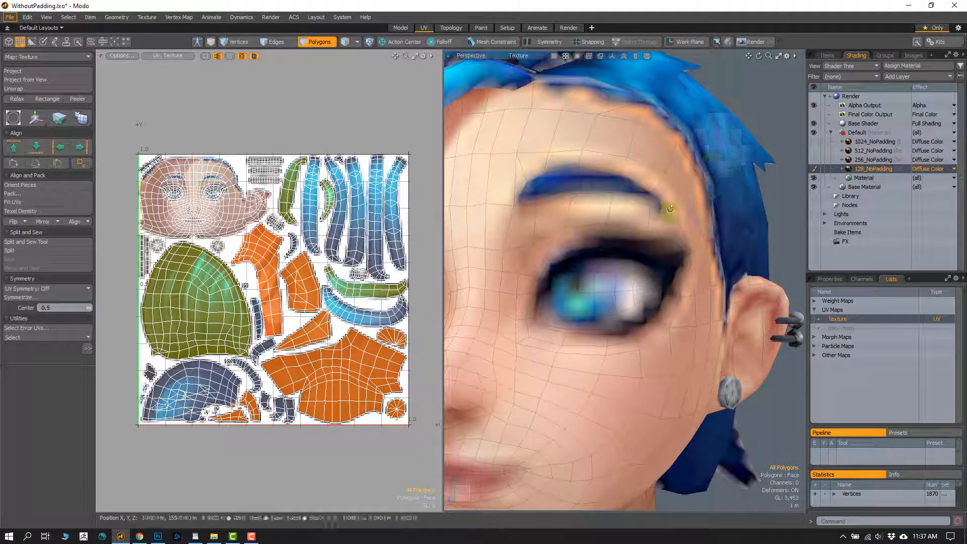
pyautogui.keyDown('ctrl'); pyautogui.keyDown('alt'); pyautogui.moveTo(669, 208); pyautogui.dragTo(607, 297); pyautogui.keyUp('alt'); pyautogui.keyUp('ctrl')
# - Inspect the 128_NoPadding eye pixels in the UV view alongside the same eye on the model
pyautogui.keyDown('ctrl'); pyautogui.keyDown('alt'); pyautogui.moveTo(213, 185); pyautogui.dragTo(198, 268); pyautogui.keyUp('alt'); pyautogui.keyUp('ctrl')
pyautogui.keyDown('alt'); pyautogui.keyDown('shift'); pyautogui.moveTo(234, 237); pyautogui.dragTo(243, 300); pyautogui.keyUp('shift'); pyautogui.keyUp('alt')
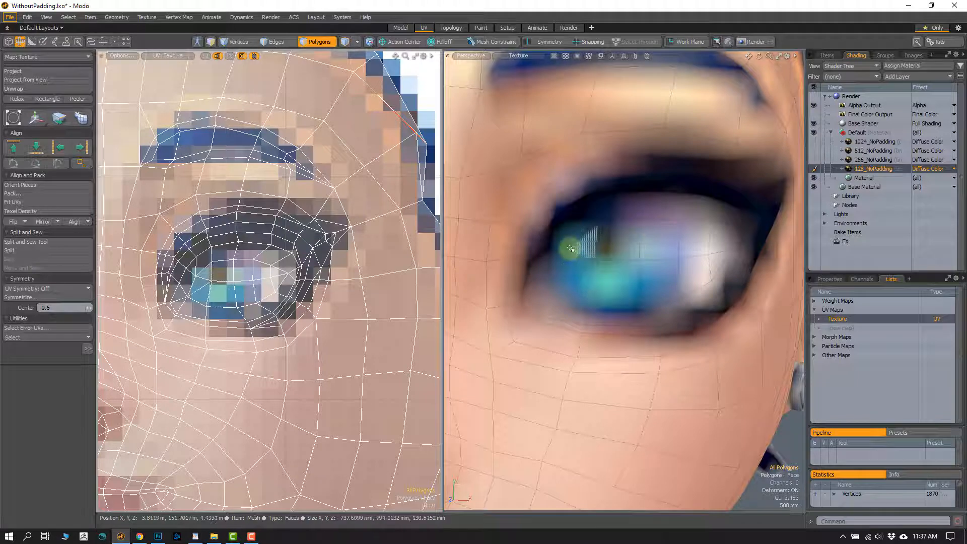
pyautogui.press('1')
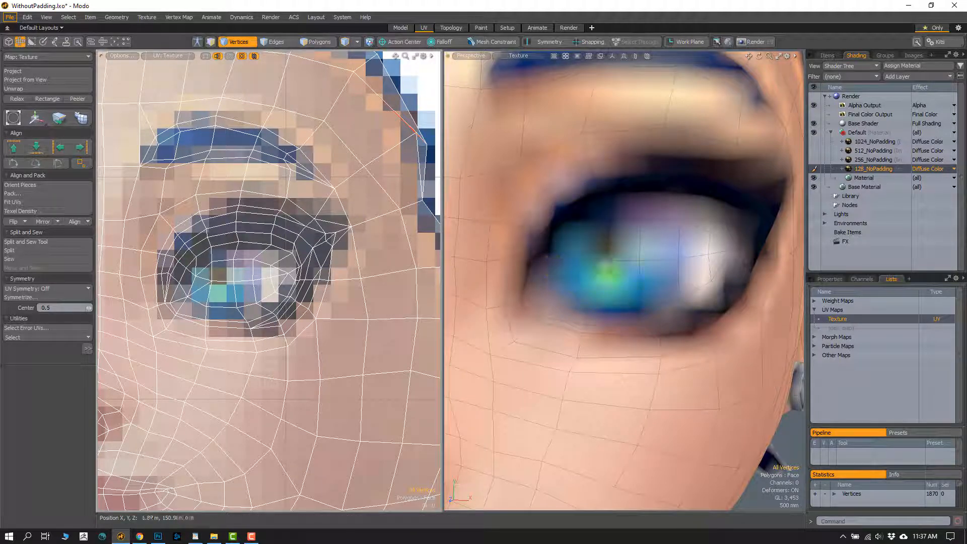
pyautogui.scroll(2, 197, 279)
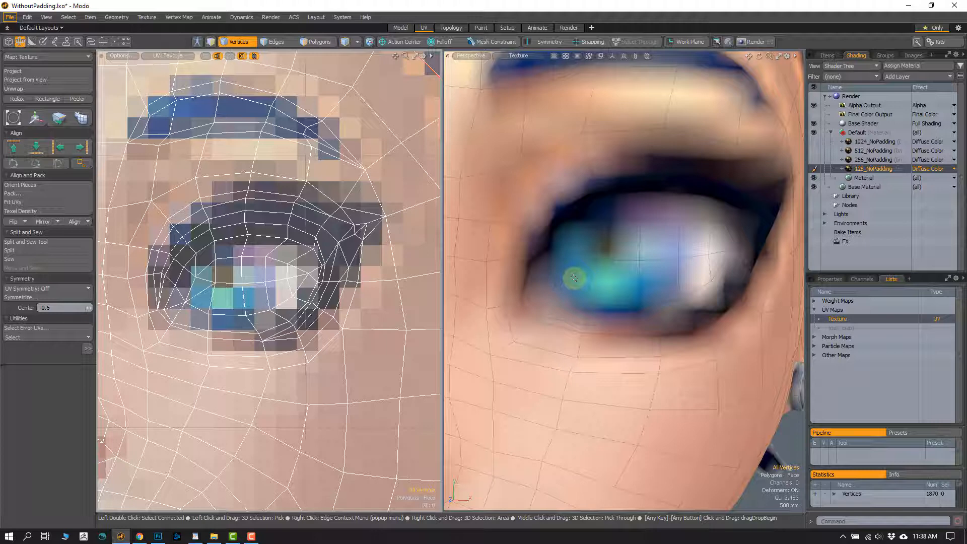
# - Set the texture filtering of 128_NoPadding to Nearest
pyautogui.click(827, 279)
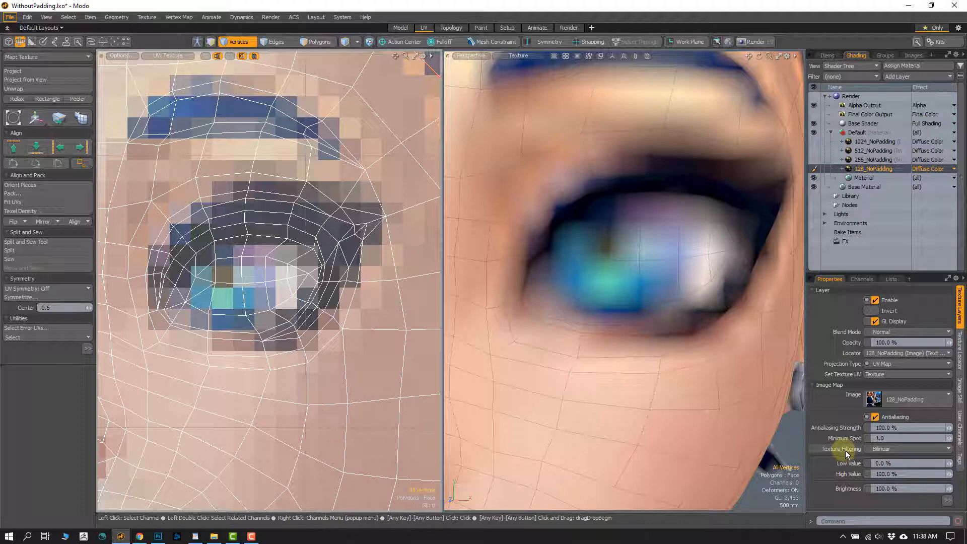
pyautogui.click(884, 447)
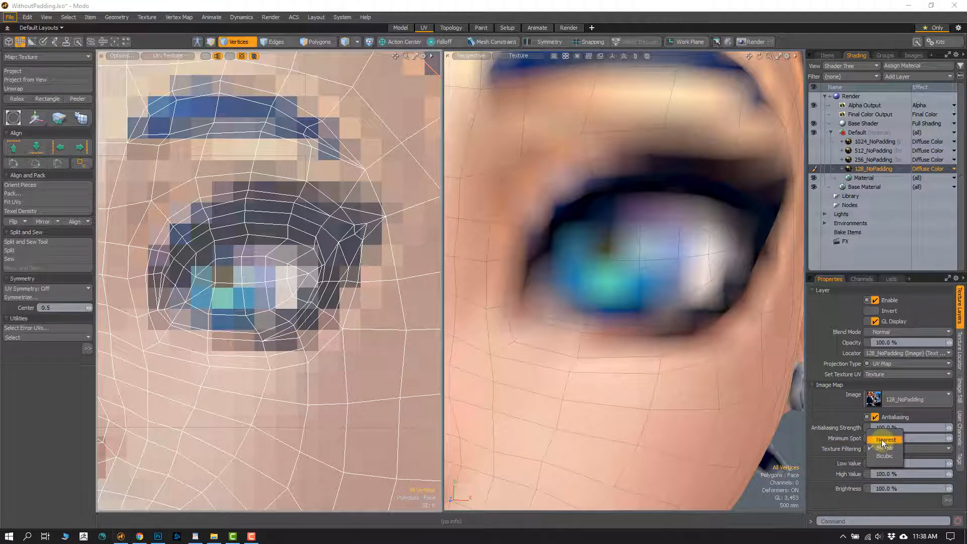
pyautogui.click(885, 440)
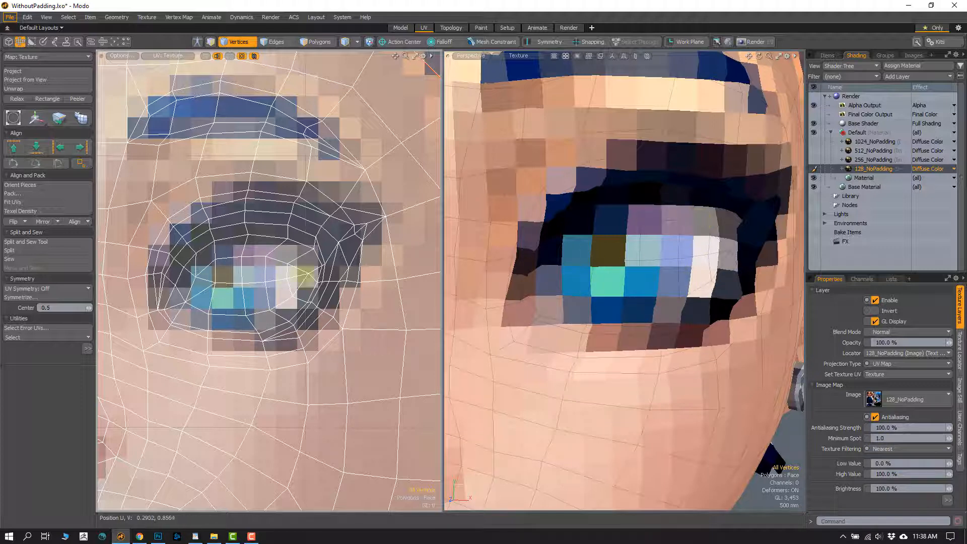
# - Show the 256_NoPadding texture on the bust and set its texture filtering to Nearest
pyautogui.click(868, 160)
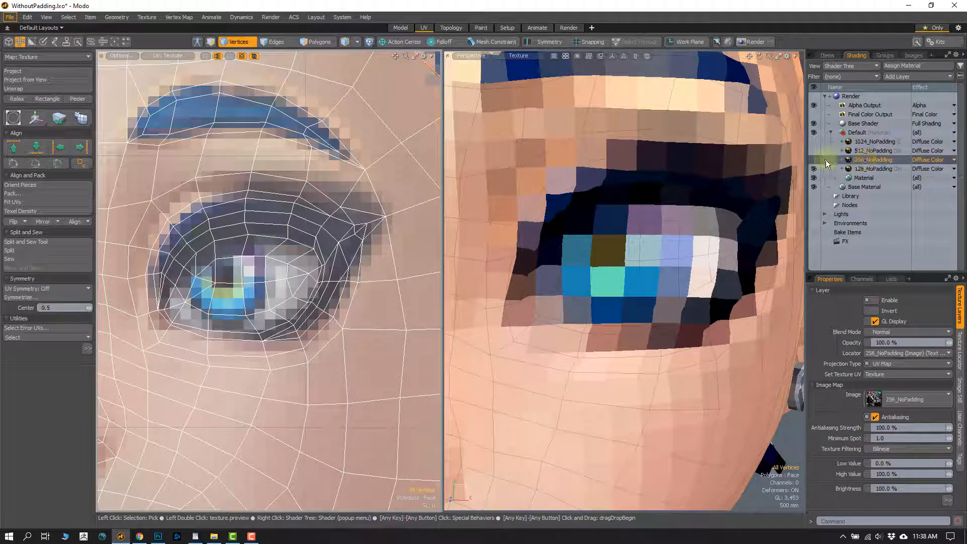
pyautogui.click(813, 160)
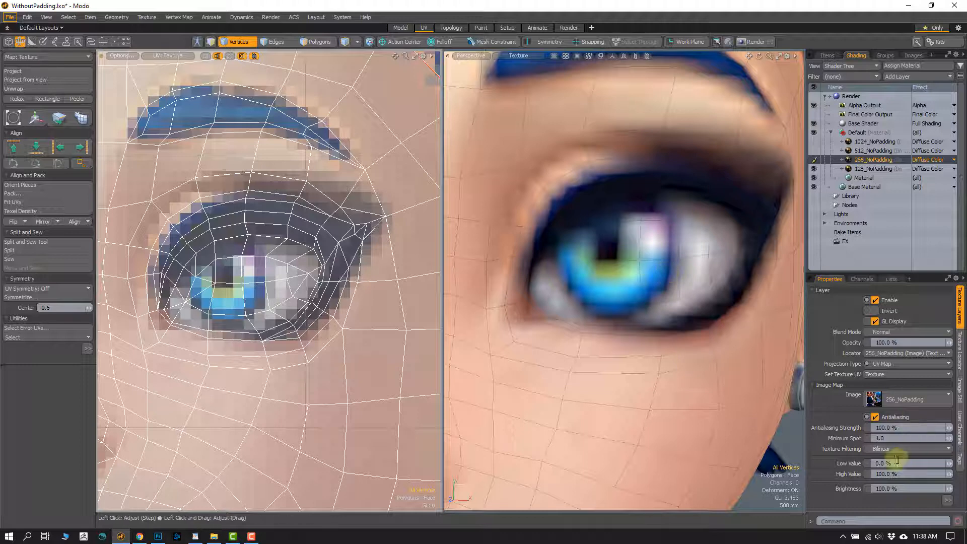
pyautogui.click(883, 448)
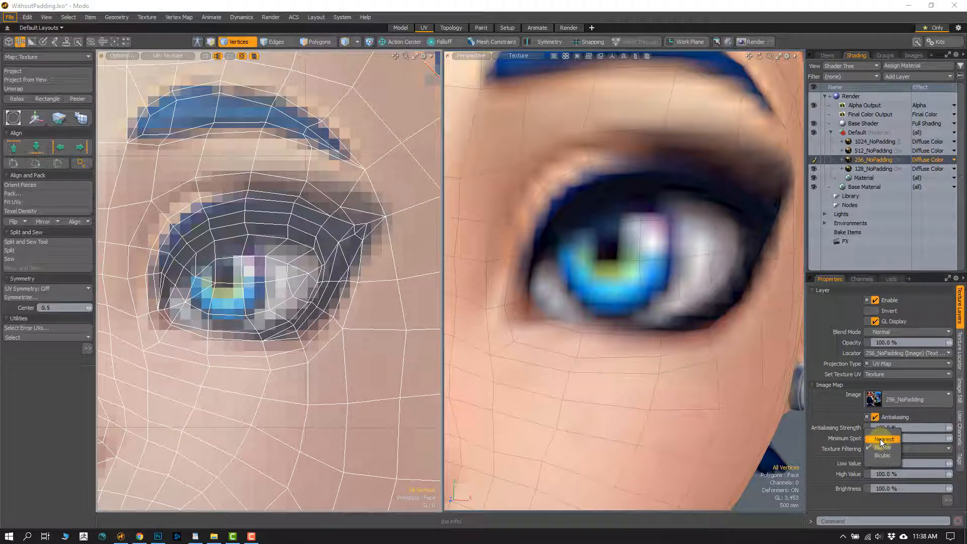
pyautogui.click(882, 439)
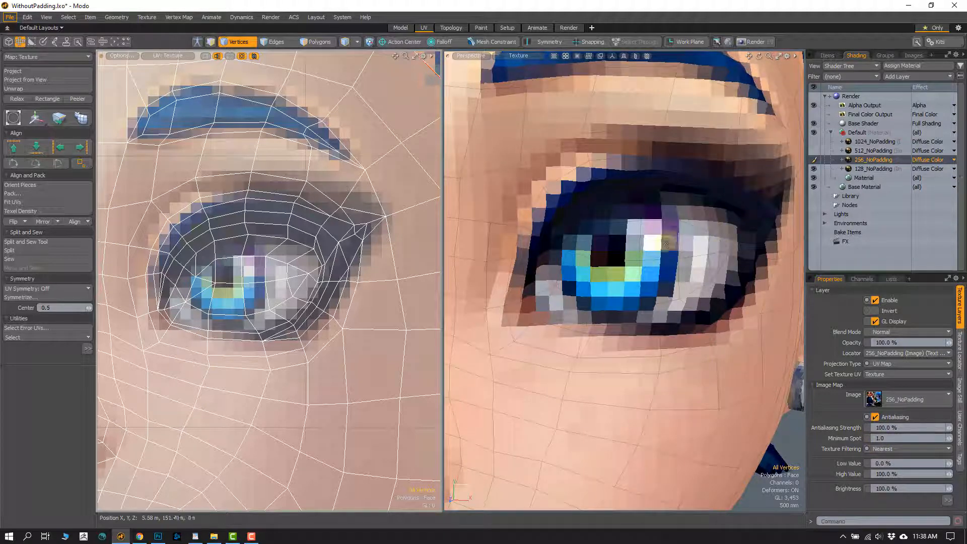
# - Show the 512_NoPadding texture on the bust and set its texture filtering to Nearest
pyautogui.click(872, 151)
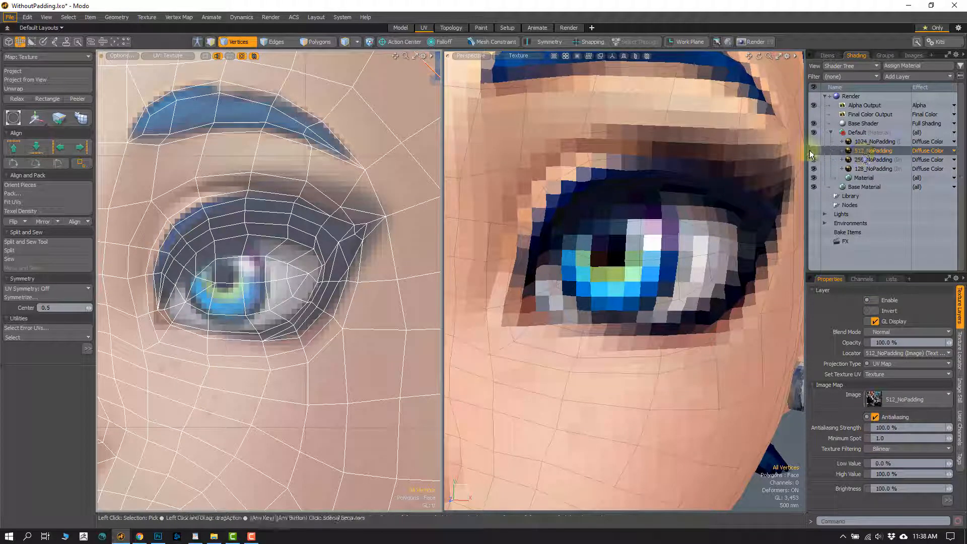
pyautogui.click(890, 449)
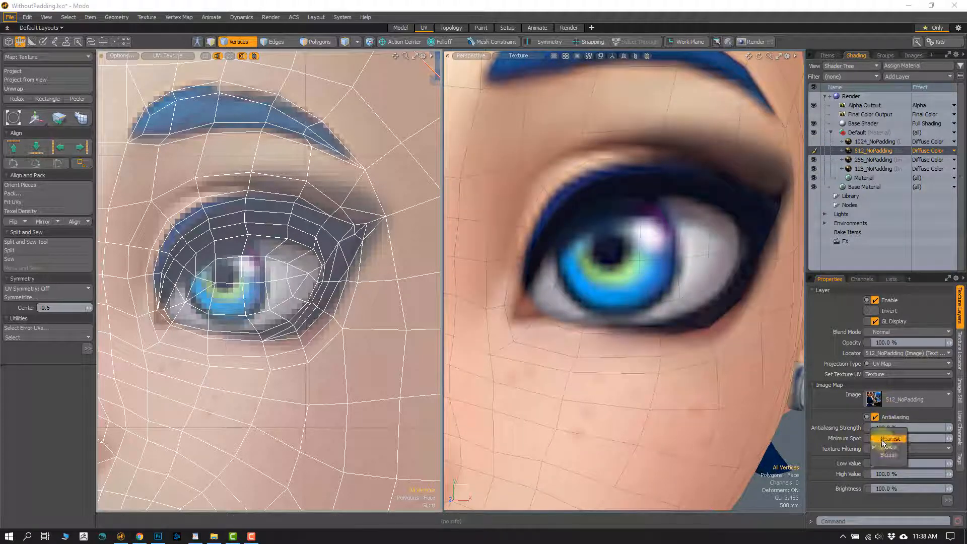
pyautogui.click(881, 439)
# - Show the 1024_NoPadding texture on the bust and set its texture filtering to Nearest
pyautogui.click(855, 141)
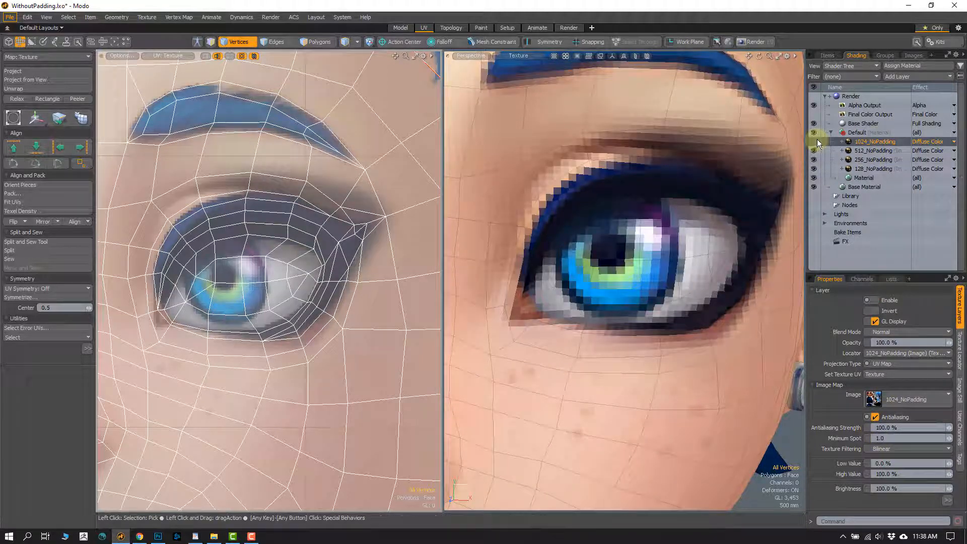
pyautogui.click(869, 449)
pyautogui.click(886, 441)
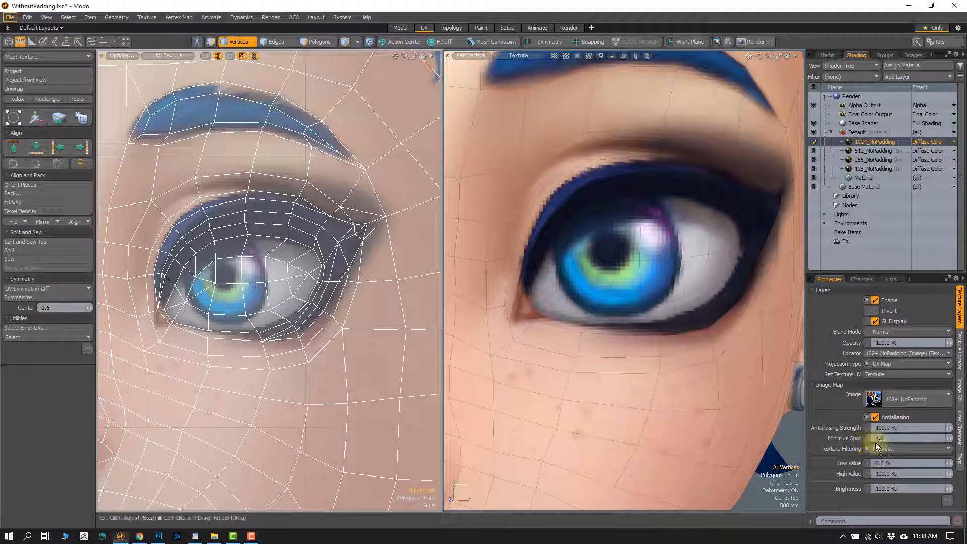
# - Inspect the 1024_NoPadding pixels along the UV shell border at the hairline in the UV view
pyautogui.scroll(-5, 300, 271)
pyautogui.keyDown('ctrl'); pyautogui.keyDown('alt'); pyautogui.moveTo(300, 271); pyautogui.dragTo(303, 258); pyautogui.keyUp('alt'); pyautogui.keyUp('ctrl')
pyautogui.keyDown('alt'); pyautogui.keyDown('shift'); pyautogui.moveTo(350, 172); pyautogui.dragTo(272, 261); pyautogui.keyUp('shift'); pyautogui.keyUp('alt')
pyautogui.keyDown('ctrl'); pyautogui.keyDown('alt'); pyautogui.moveTo(273, 261); pyautogui.dragTo(277, 348); pyautogui.keyUp('alt'); pyautogui.keyUp('ctrl')
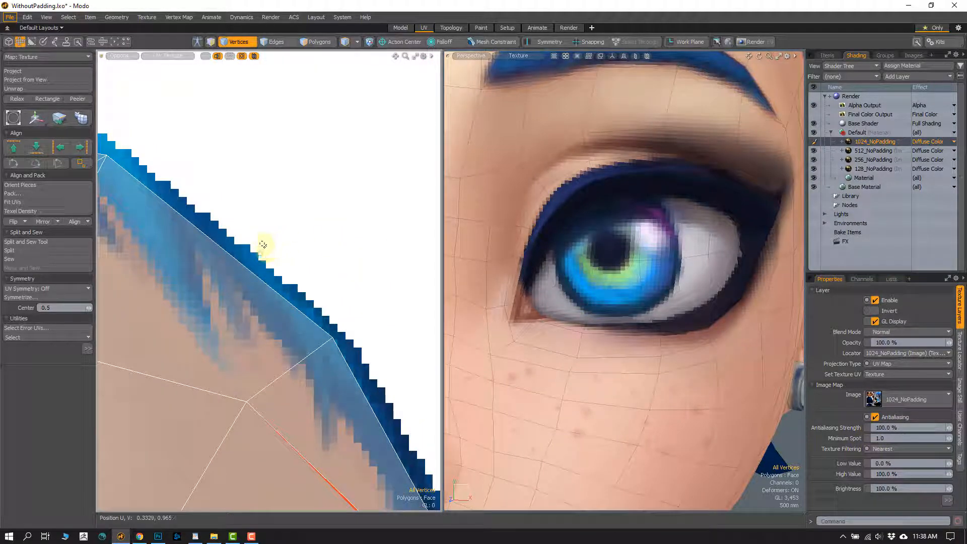
pyautogui.keyDown('ctrl'); pyautogui.keyDown('alt'); pyautogui.moveTo(257, 261); pyautogui.dragTo(261, 345); pyautogui.keyUp('alt'); pyautogui.keyUp('ctrl')
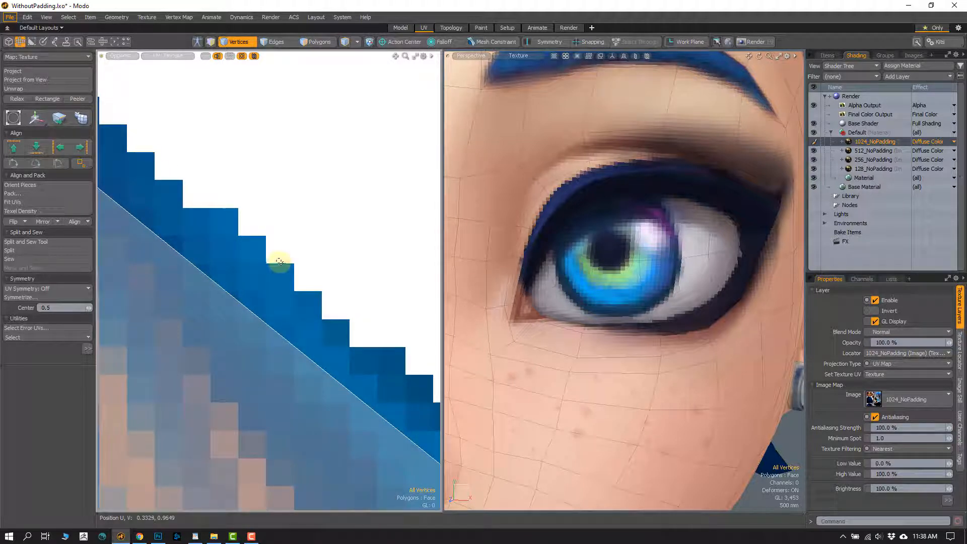
# - Outline a two-by-two block of blue and white pixels on the stepped texture border and examine the nearby UV shell edge
pyautogui.moveTo(239, 285)
pyautogui.mouseDown()
pyautogui.moveTo(239, 261)
pyautogui.moveTo(292, 236)
pyautogui.mouseUp()
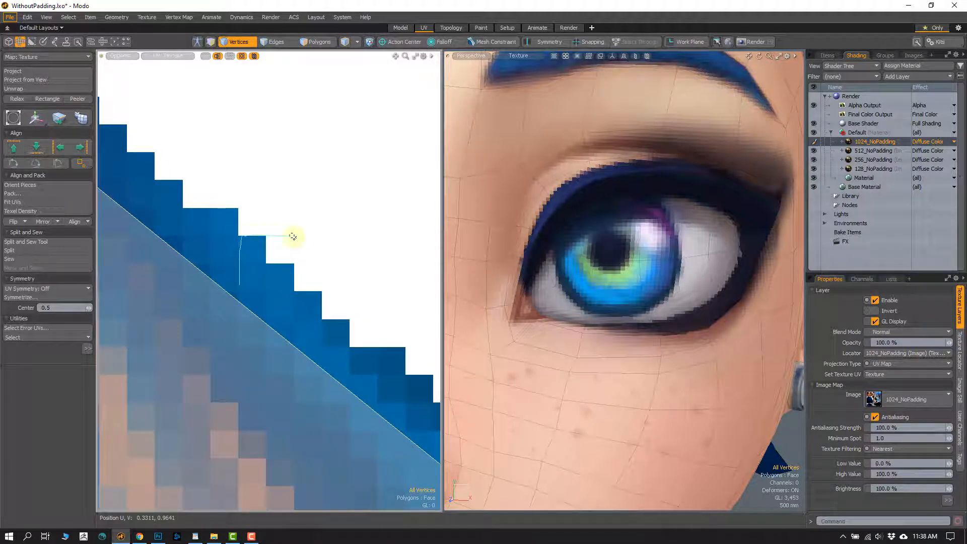
pyautogui.moveTo(297, 293); pyautogui.dragTo(241, 289, button='right')
pyautogui.keyDown('ctrl'); pyautogui.keyDown('alt'); pyautogui.moveTo(261, 276); pyautogui.dragTo(268, 298); pyautogui.keyUp('alt'); pyautogui.keyUp('ctrl')
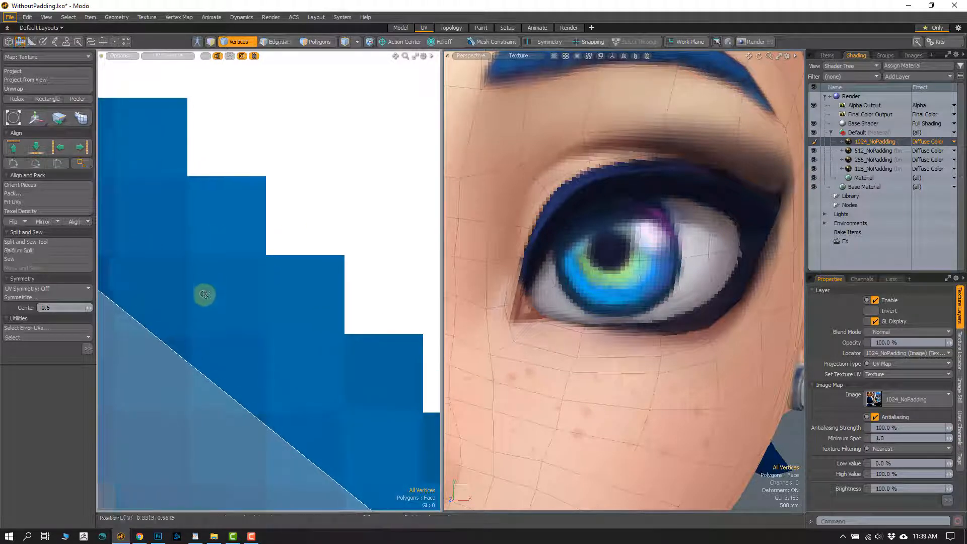
pyautogui.moveTo(188, 329)
pyautogui.mouseDown(button='right')
pyautogui.moveTo(188, 211)
pyautogui.moveTo(401, 189)
pyautogui.moveTo(218, 334)
pyautogui.moveTo(199, 323)
pyautogui.moveTo(201, 295)
pyautogui.moveTo(269, 260)
pyautogui.moveTo(252, 236)
pyautogui.moveTo(268, 244)
pyautogui.mouseUp(button='right')
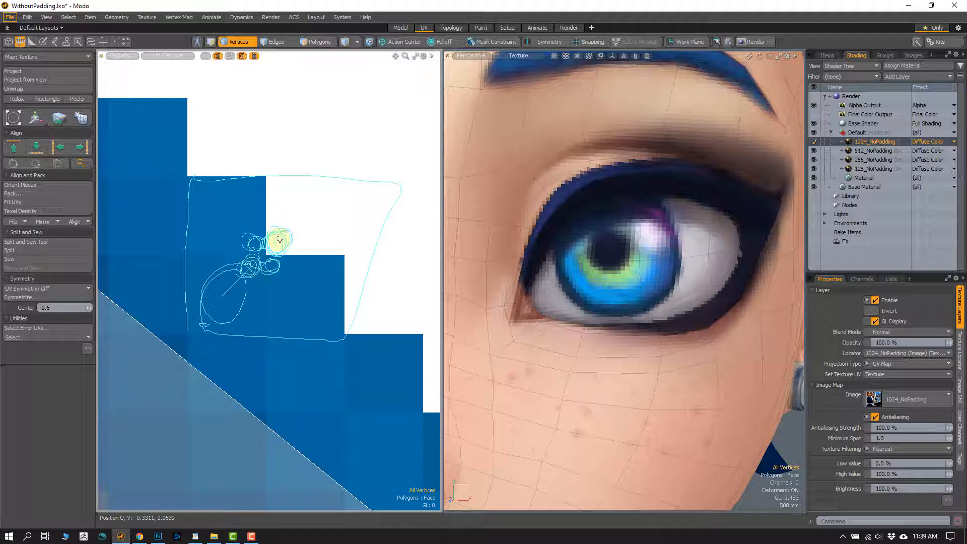
pyautogui.moveTo(278, 239); pyautogui.dragTo(269, 240, button='right')
pyautogui.scroll(-5, 270, 287)
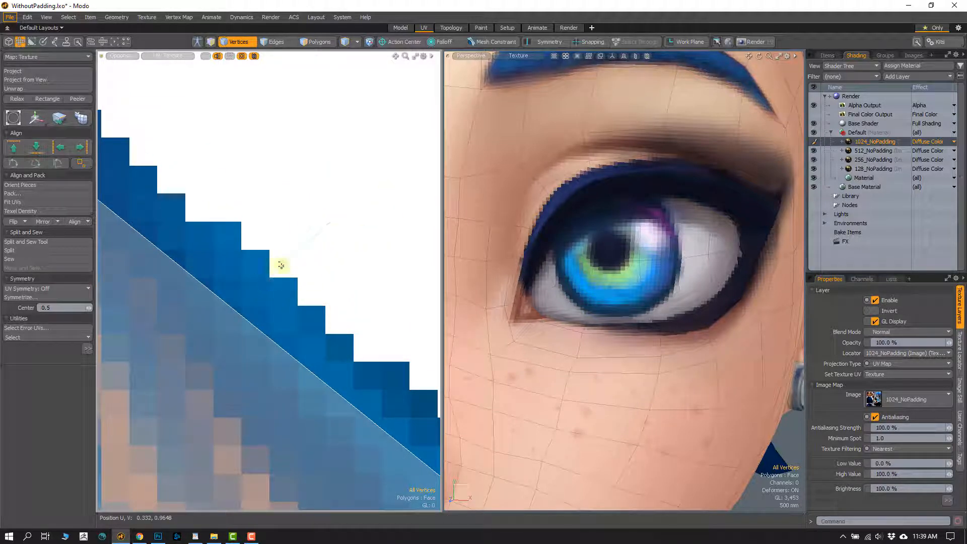
pyautogui.moveTo(281, 265)
pyautogui.mouseDown(button='right')
pyautogui.moveTo(181, 367)
pyautogui.moveTo(264, 297)
pyautogui.mouseUp(button='right')
pyautogui.moveTo(287, 261)
pyautogui.mouseDown(button='right')
pyautogui.moveTo(204, 341)
pyautogui.moveTo(233, 323)
pyautogui.moveTo(225, 313)
pyautogui.mouseUp(button='right')
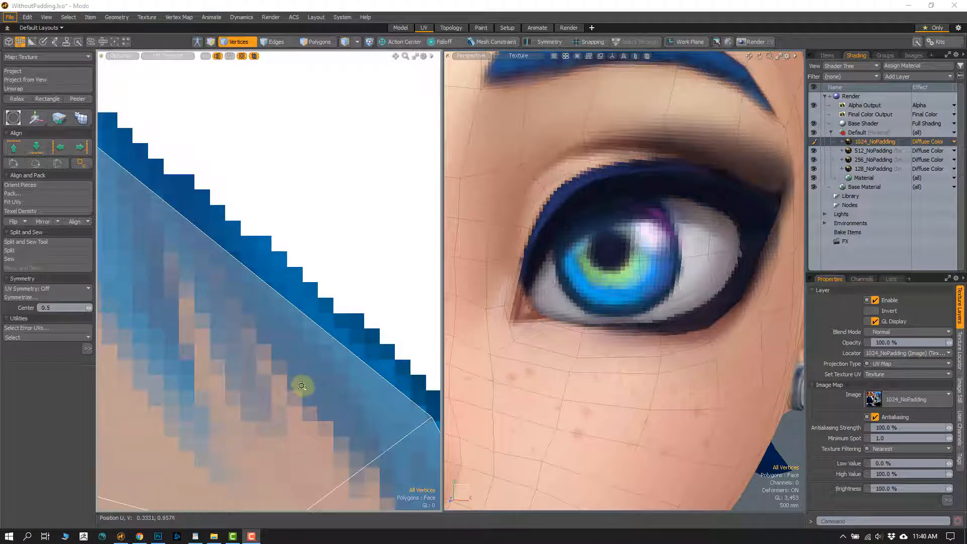
pyautogui.scroll(-3, 301, 382)
pyautogui.scroll(3, 301, 300)
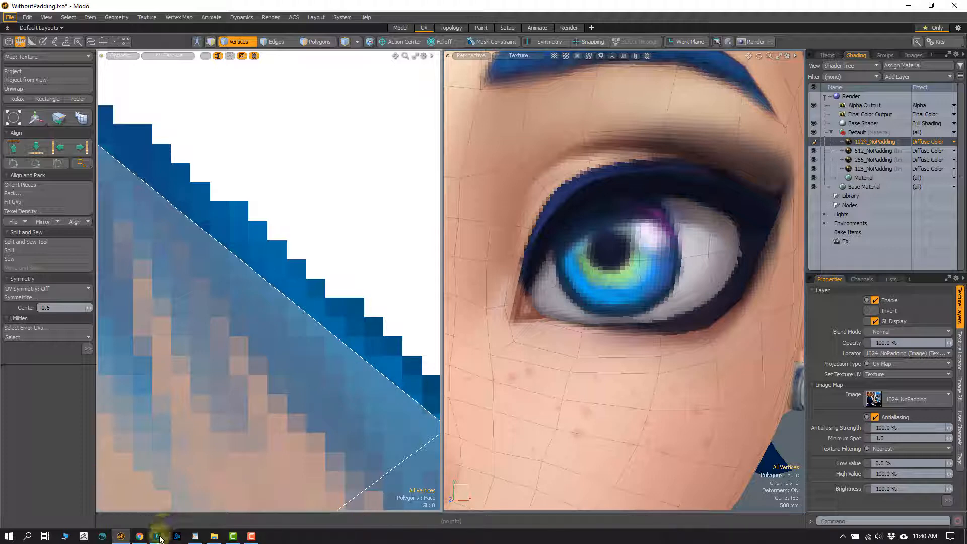
# - Switch to the Polycount Edge padding page in Chrome and examine its filtering examples for no, 4-pixel and full padding
pyautogui.click(139, 535)
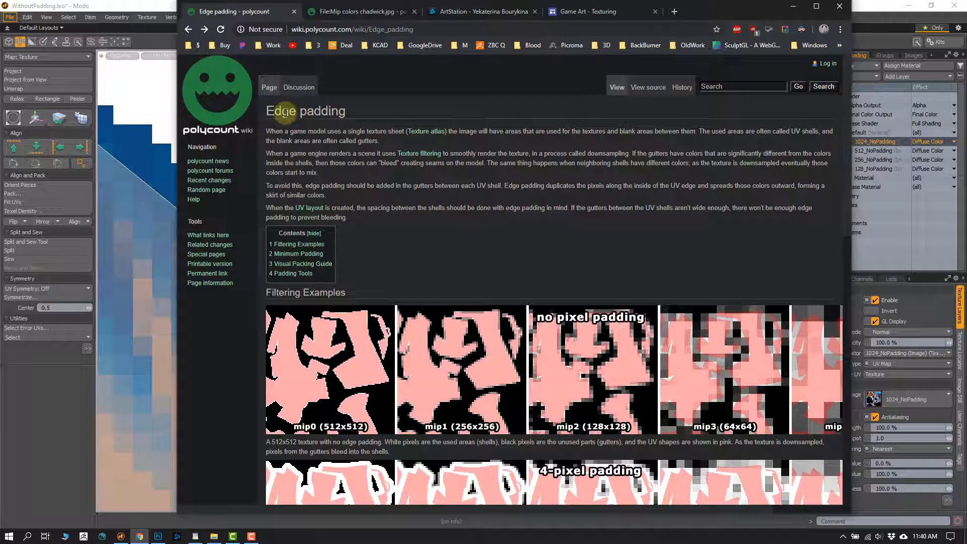
pyautogui.moveTo(285, 114); pyautogui.dragTo(305, 127)
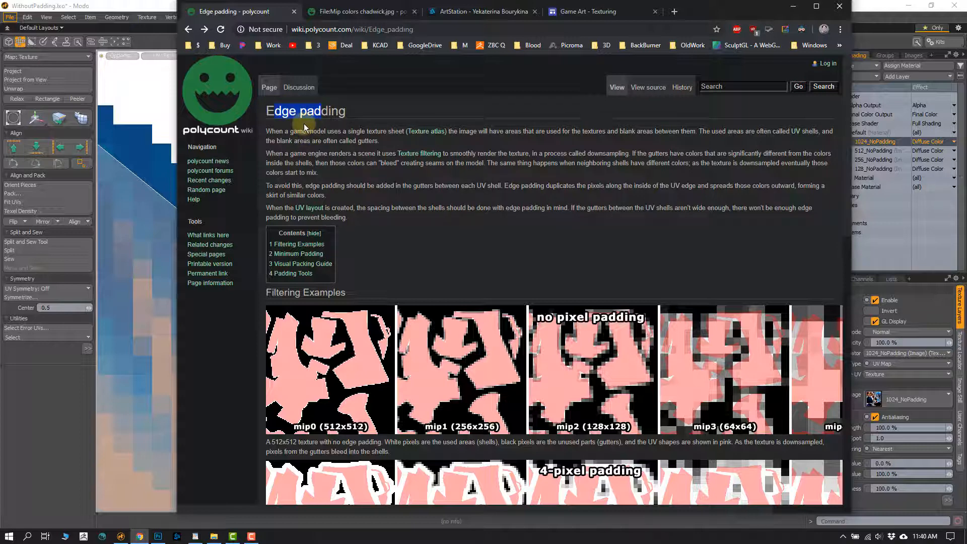
pyautogui.click(333, 166)
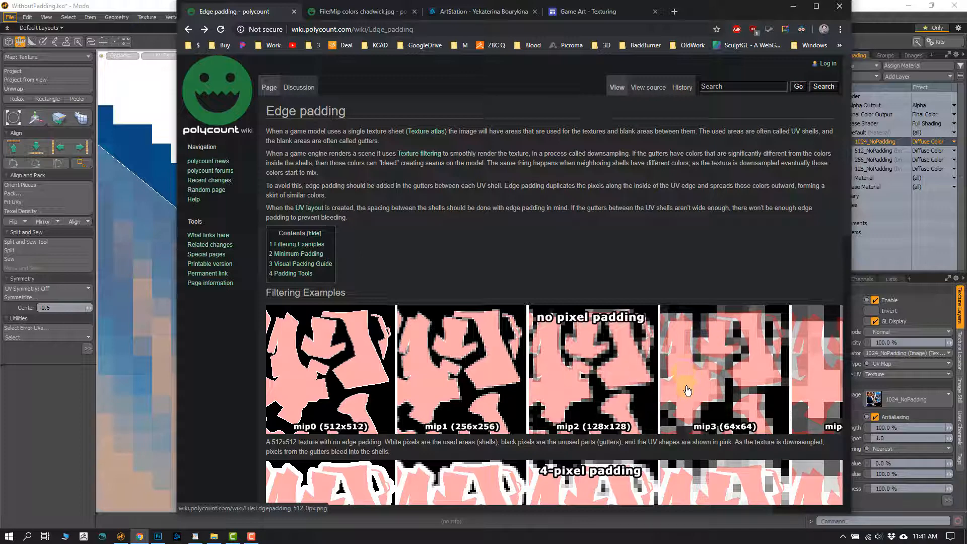
pyautogui.scroll(-5, 844, 252)
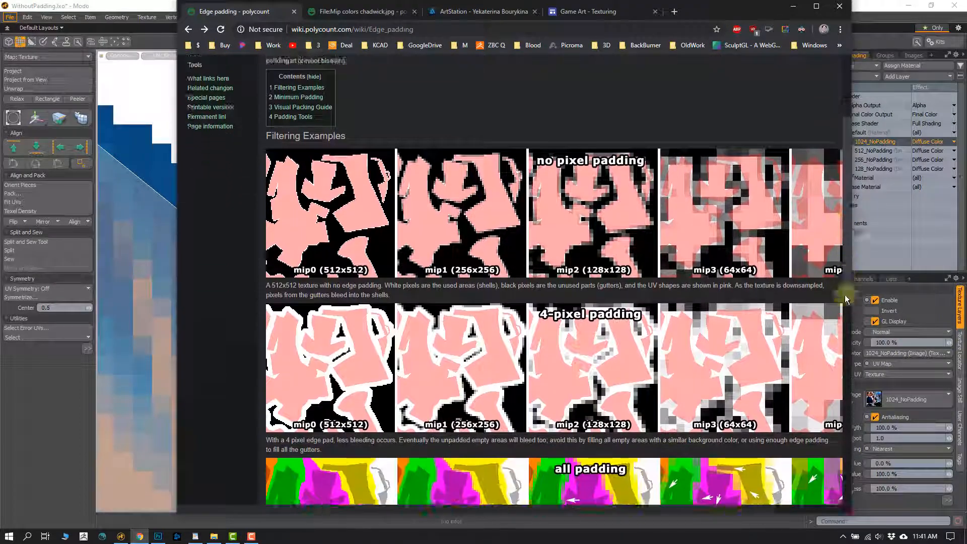
pyautogui.scroll(-4, 841, 322)
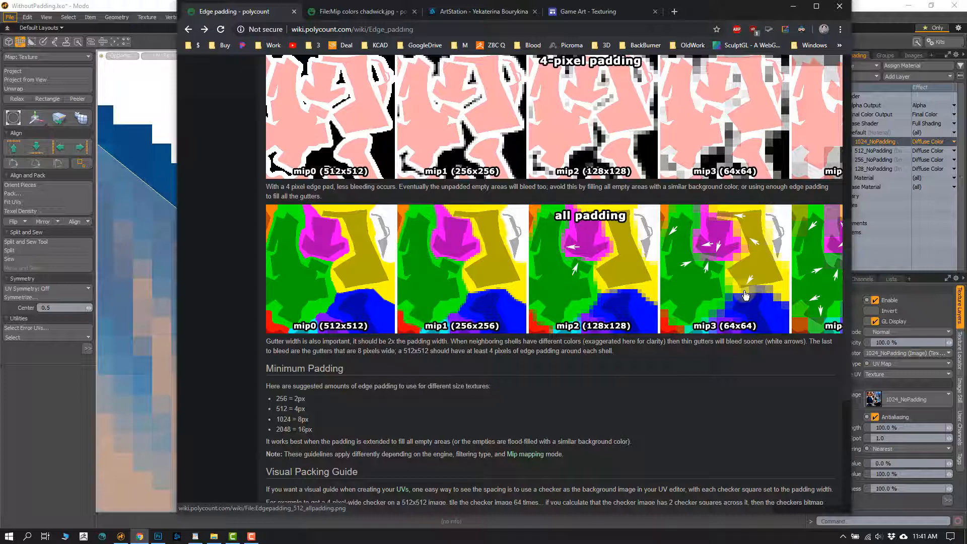
# - Read the Minimum Padding section's suggested padding amounts for the different texture sizes, highlighting the relevant entries
pyautogui.moveTo(845, 325); pyautogui.dragTo(854, 417)
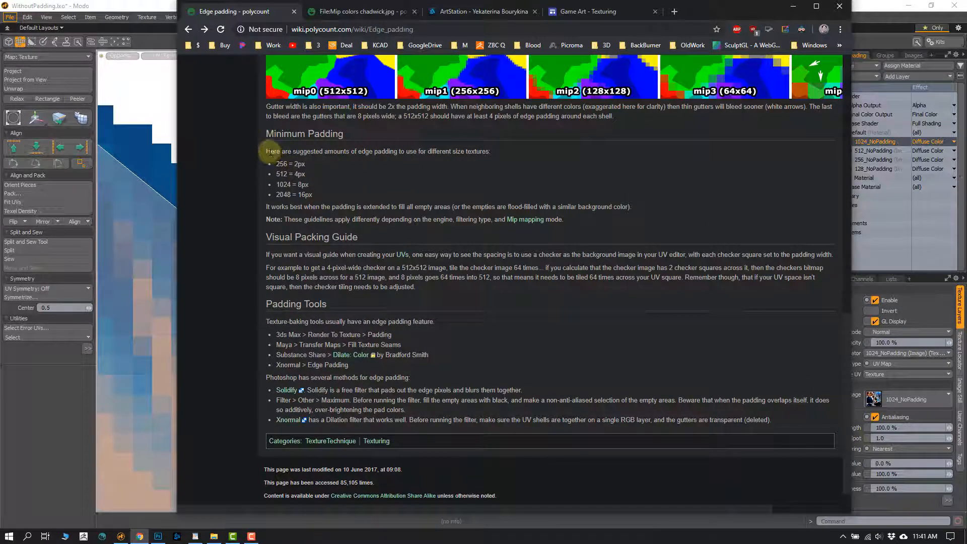
pyautogui.moveTo(269, 152); pyautogui.dragTo(328, 184)
pyautogui.click(318, 174)
pyautogui.moveTo(280, 152); pyautogui.dragTo(453, 157)
pyautogui.click(450, 170)
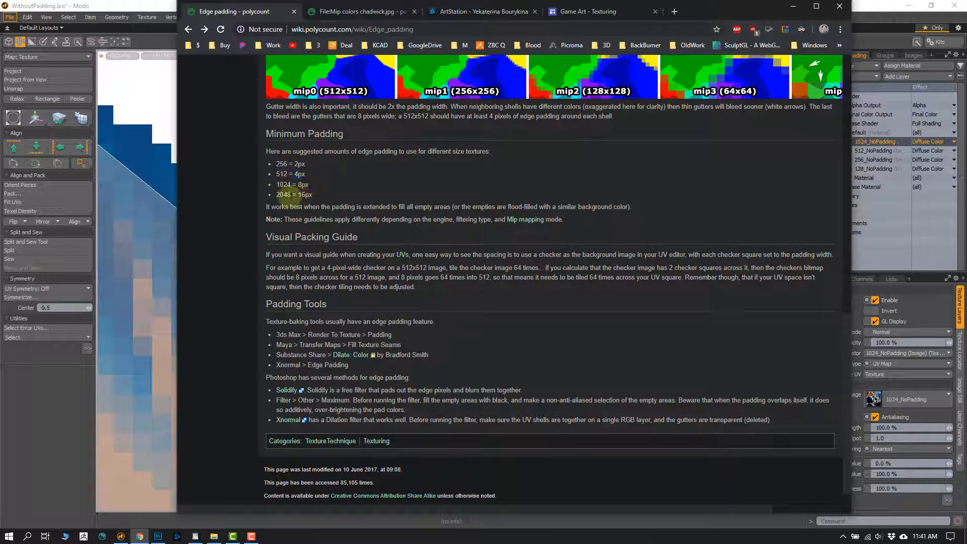
pyautogui.doubleClick(285, 185)
pyautogui.doubleClick(302, 185)
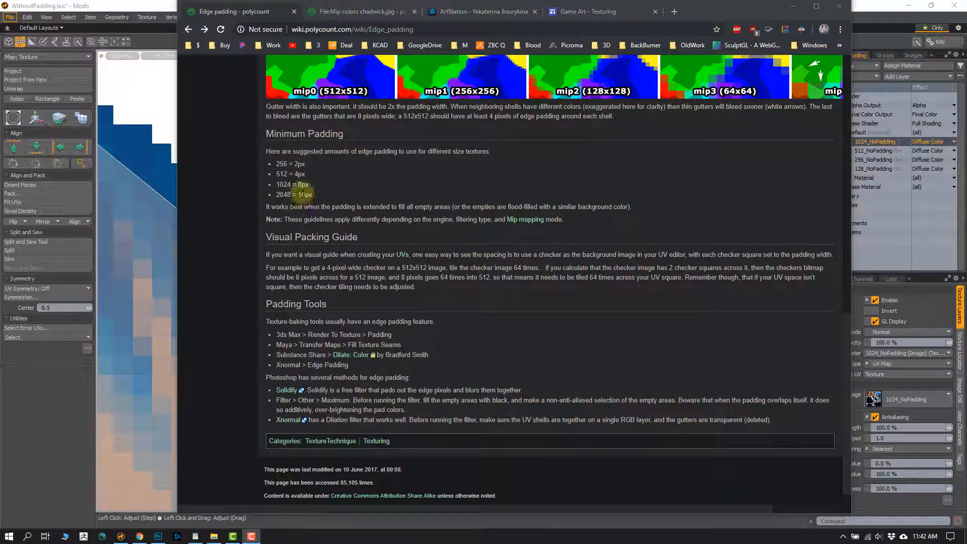
pyautogui.click(304, 196)
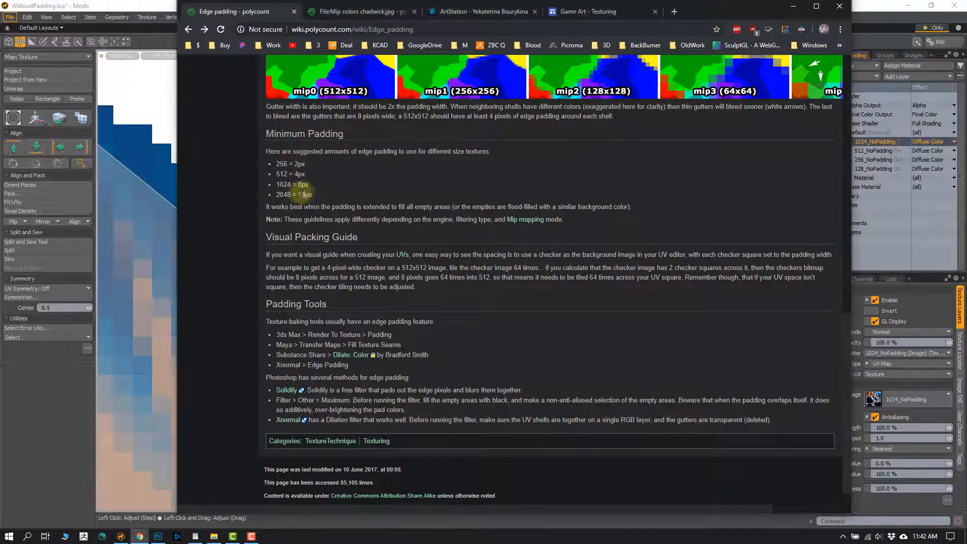
pyautogui.click(322, 205)
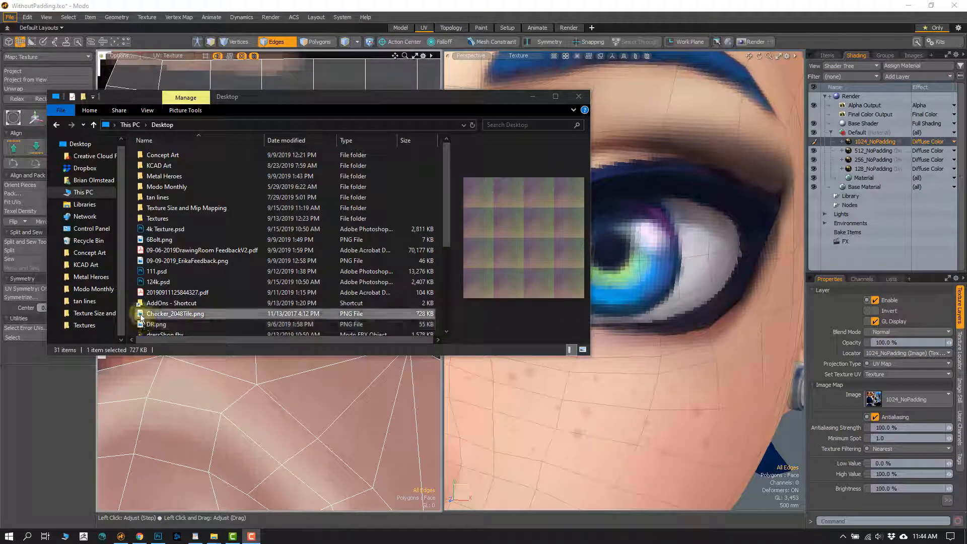
# - Add Checker_2048Tile.png from the Desktop folder as a texture layer in Modo and hide the four NoPadding layers
pyautogui.moveTo(139, 312); pyautogui.dragTo(610, 366)
pyautogui.click(532, 97)
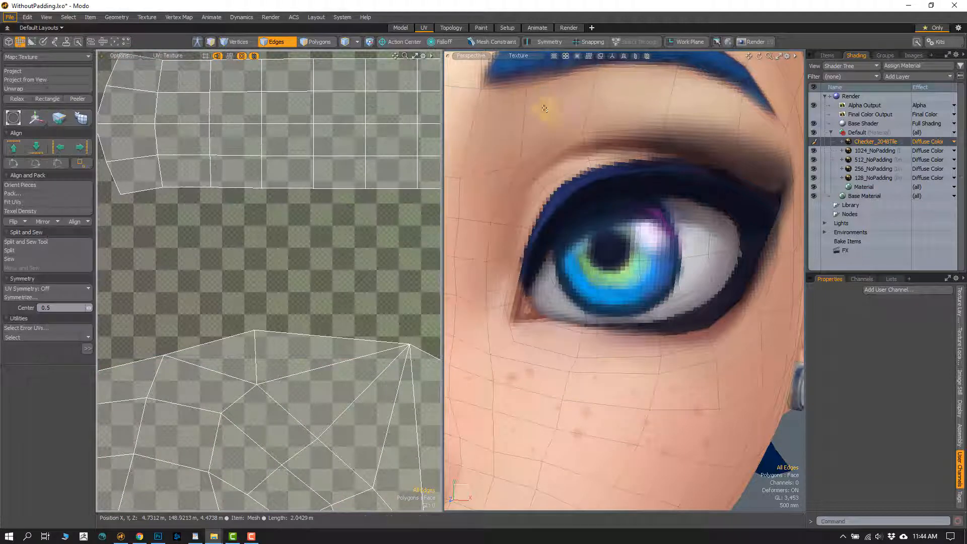
pyautogui.click(862, 150)
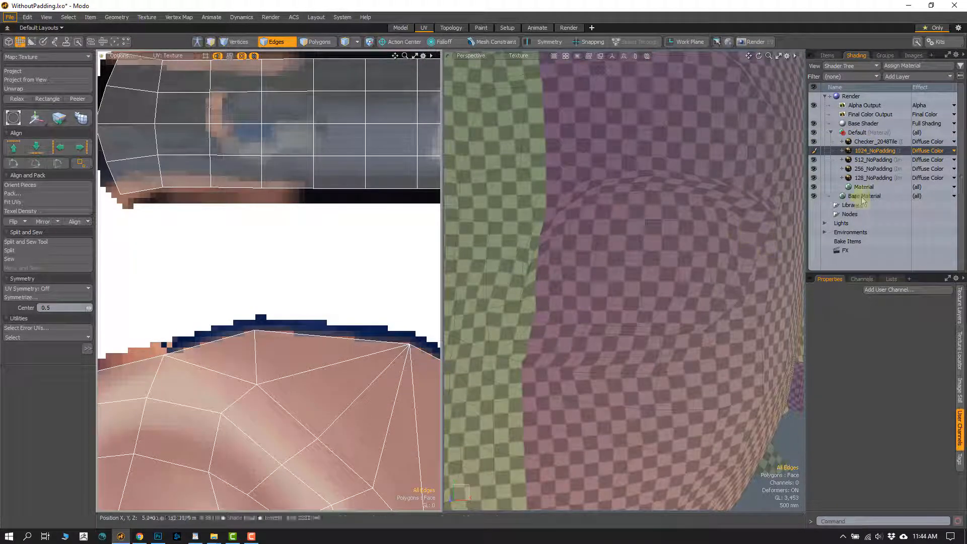
pyautogui.click(857, 142)
pyautogui.click(813, 151)
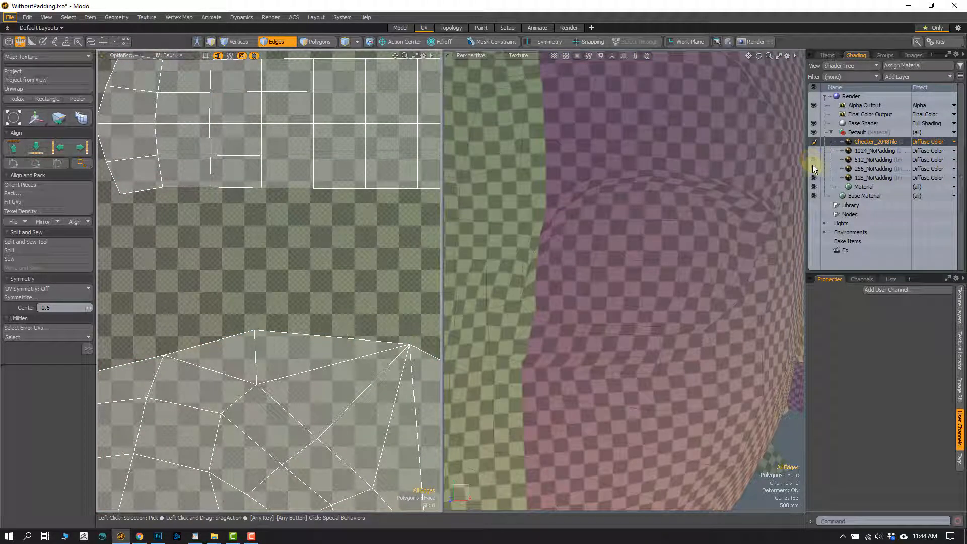
pyautogui.click(813, 185)
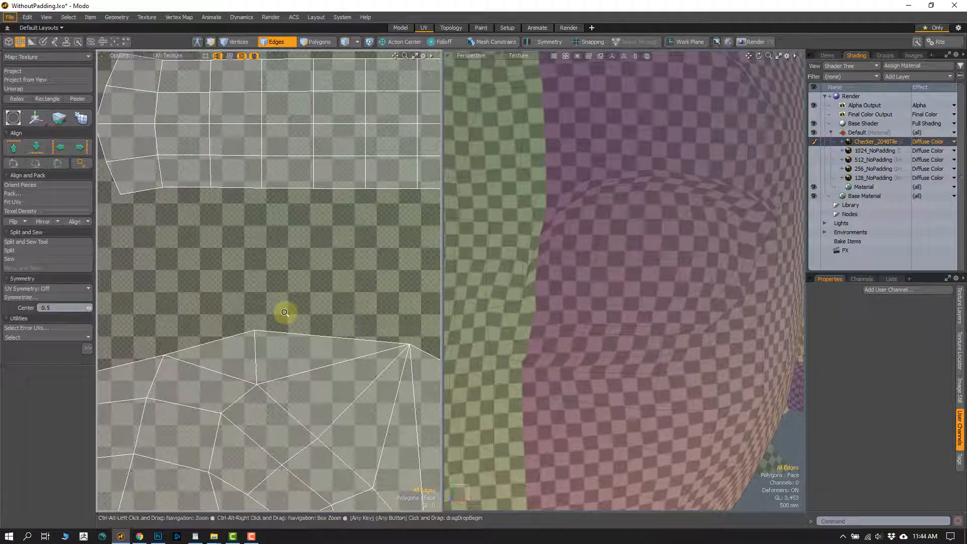
# - Examine the checker squares and their small inner tiles in the gap above the face's UV shell border
pyautogui.scroll(2, 280, 313)
pyautogui.keyDown('alt'); pyautogui.keyDown('shift'); pyautogui.moveTo(256, 301); pyautogui.dragTo(278, 296); pyautogui.keyUp('shift'); pyautogui.keyUp('alt')
pyautogui.keyDown('ctrl'); pyautogui.keyDown('alt'); pyautogui.moveTo(277, 296); pyautogui.dragTo(214, 274); pyautogui.keyUp('alt'); pyautogui.keyUp('ctrl')
pyautogui.keyDown('ctrl'); pyautogui.keyDown('alt'); pyautogui.moveTo(245, 349); pyautogui.dragTo(302, 393); pyautogui.keyUp('alt'); pyautogui.keyUp('ctrl')
pyautogui.keyDown('alt'); pyautogui.keyDown('shift'); pyautogui.moveTo(302, 393); pyautogui.dragTo(275, 259); pyautogui.keyUp('shift'); pyautogui.keyUp('alt')
pyautogui.keyDown('alt'); pyautogui.moveTo(237, 213); pyautogui.dragTo(257, 302); pyautogui.keyUp('alt')
pyautogui.keyDown('alt'); pyautogui.moveTo(257, 302); pyautogui.dragTo(257, 199); pyautogui.keyUp('alt')
pyautogui.keyDown('ctrl'); pyautogui.keyDown('alt'); pyautogui.moveTo(257, 200); pyautogui.dragTo(276, 233); pyautogui.keyUp('alt'); pyautogui.keyUp('ctrl')
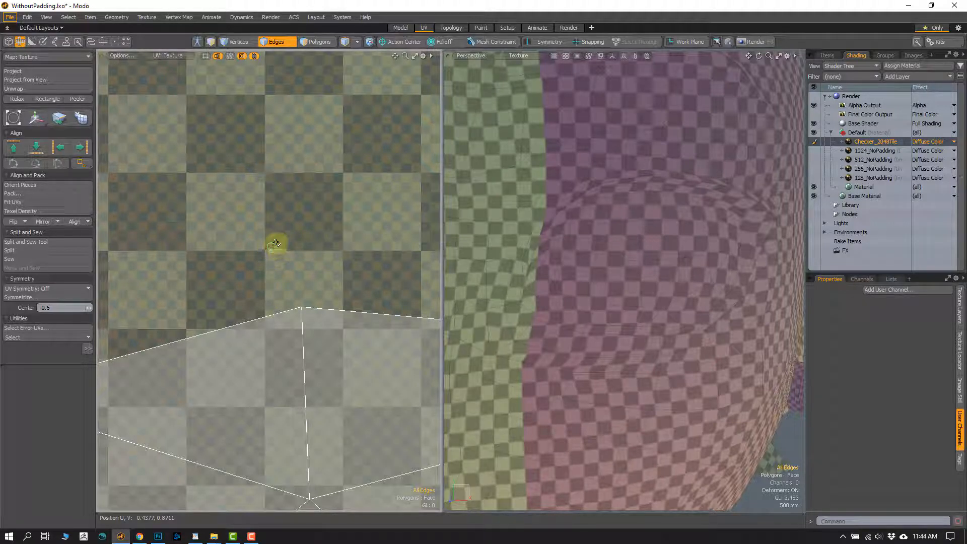
pyautogui.keyDown('ctrl'); pyautogui.keyDown('alt'); pyautogui.moveTo(323, 250); pyautogui.dragTo(288, 337); pyautogui.keyUp('alt'); pyautogui.keyUp('ctrl')
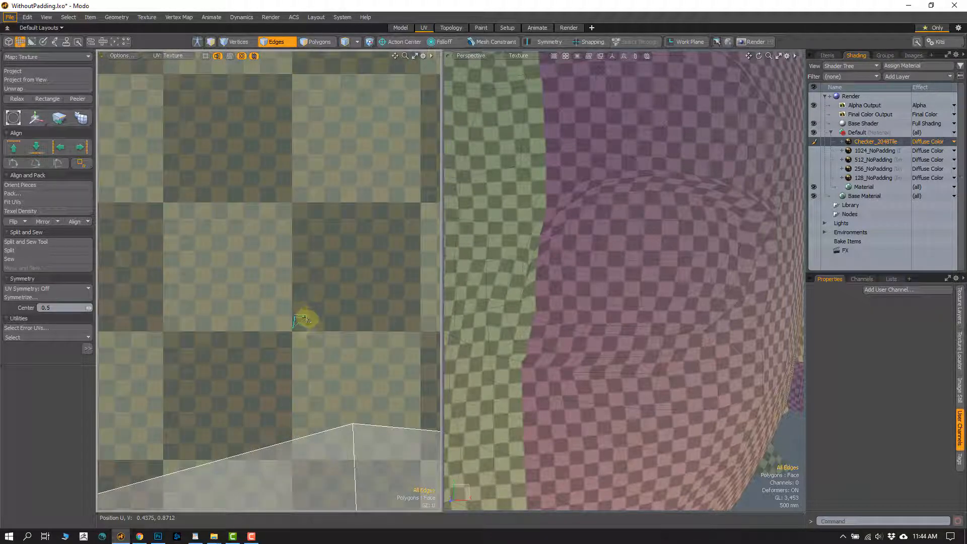
pyautogui.moveTo(277, 345)
pyautogui.keyDown('ctrl'); pyautogui.keyDown('alt'); pyautogui.mouseDown()
pyautogui.moveTo(277, 276)
pyautogui.moveTo(276, 356)
pyautogui.mouseUp(); pyautogui.keyUp('alt'); pyautogui.keyUp('ctrl')
# - Check the suggested padding for 2048 textures on the Polycount page, and count off that distance from the shell's border in Modo's UV view
pyautogui.click(139, 535)
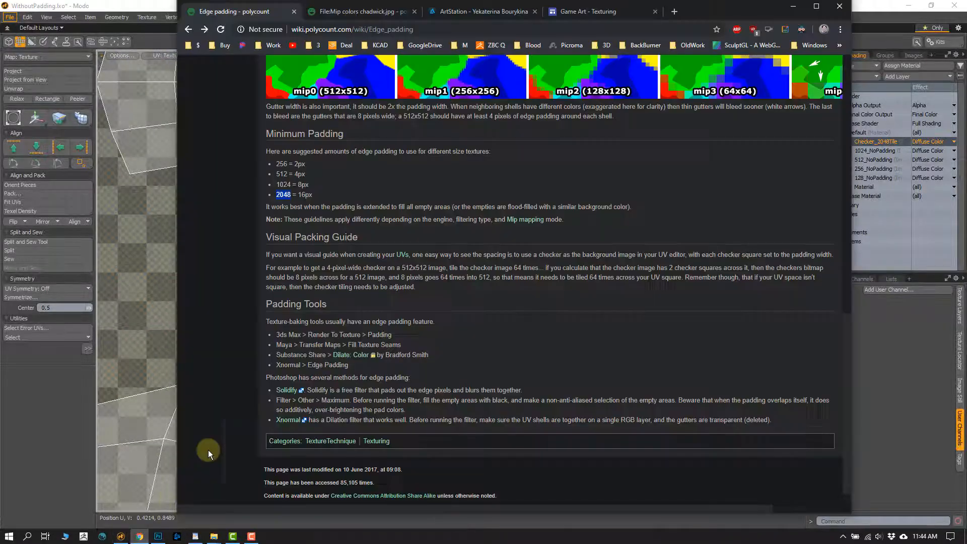
pyautogui.doubleClick(304, 194)
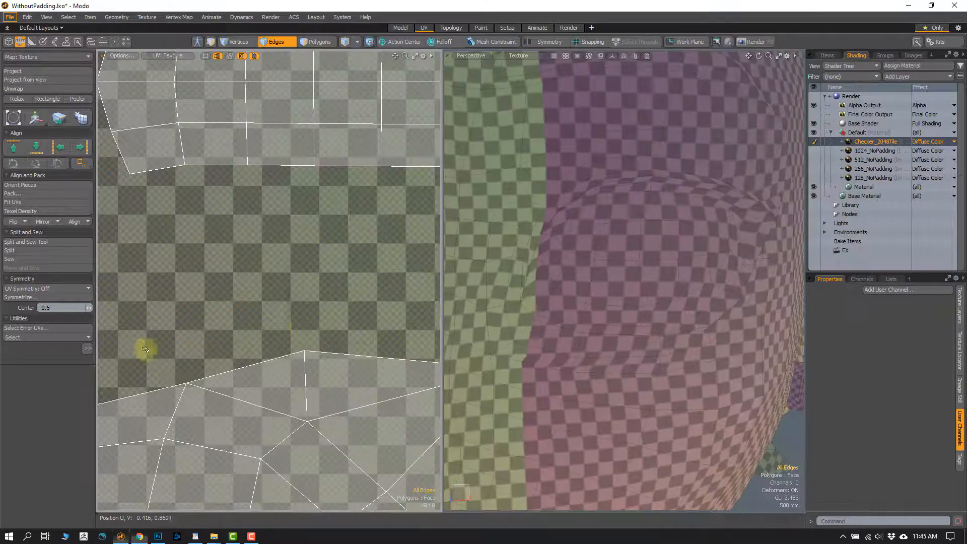
pyautogui.click(141, 342)
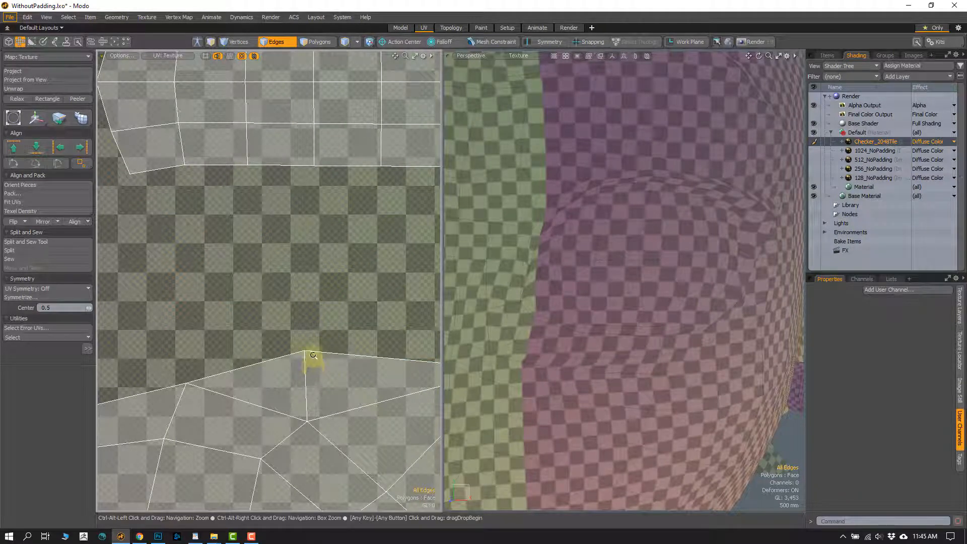
pyautogui.scroll(4, 315, 354)
pyautogui.keyDown('alt'); pyautogui.moveTo(261, 309); pyautogui.dragTo(280, 335); pyautogui.keyUp('alt')
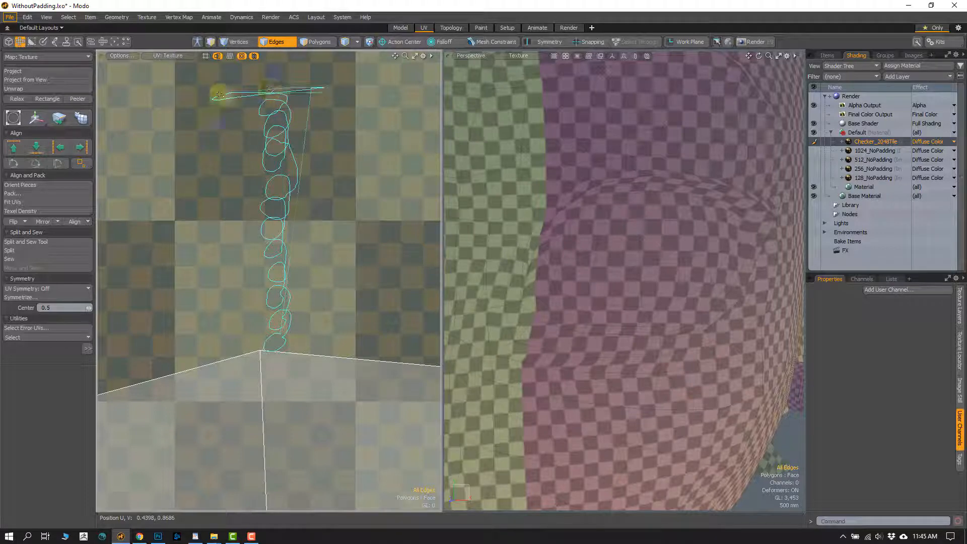
# - Switch to polygon selection and trace the padding distance into the gap from the two facing UV shell borders
pyautogui.press('3')
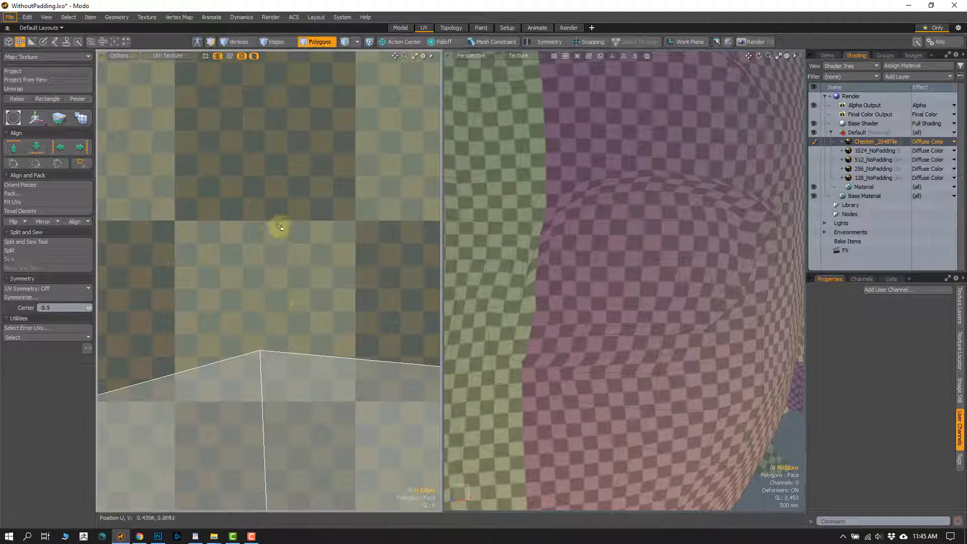
pyautogui.keyDown('ctrl'); pyautogui.keyDown('alt'); pyautogui.moveTo(285, 319); pyautogui.dragTo(283, 228); pyautogui.keyUp('alt'); pyautogui.keyUp('ctrl')
pyautogui.keyDown('alt'); pyautogui.keyDown('shift'); pyautogui.moveTo(281, 297); pyautogui.dragTo(271, 334); pyautogui.keyUp('shift'); pyautogui.keyUp('alt')
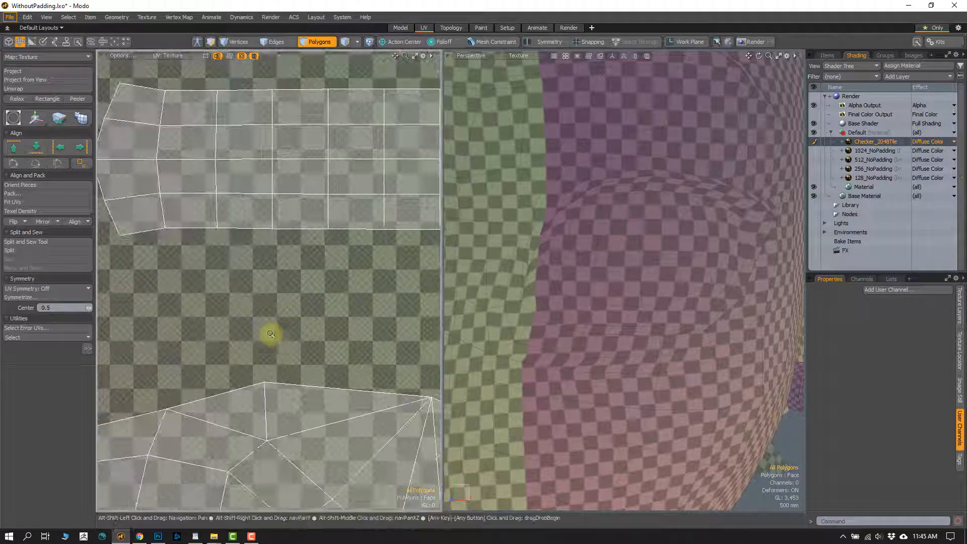
pyautogui.click(264, 385)
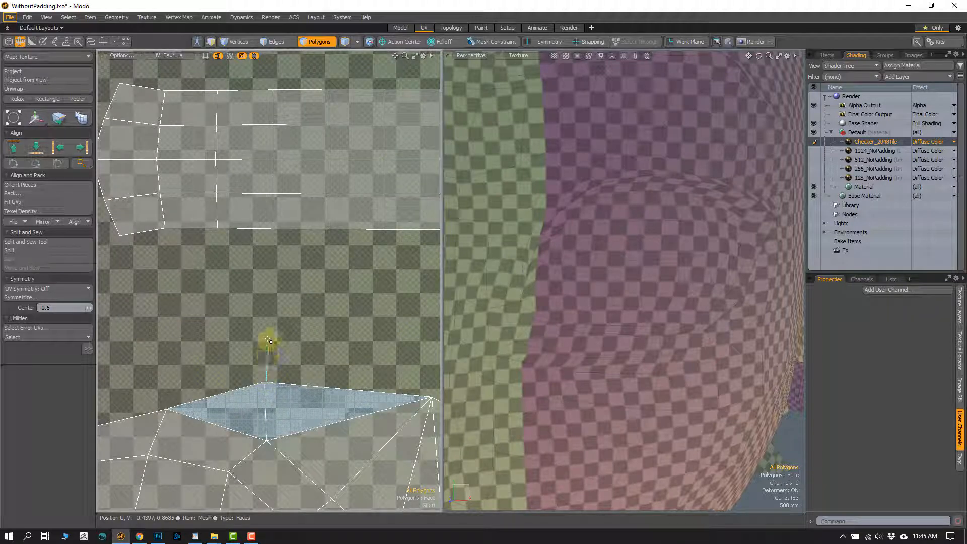
pyautogui.click(267, 243)
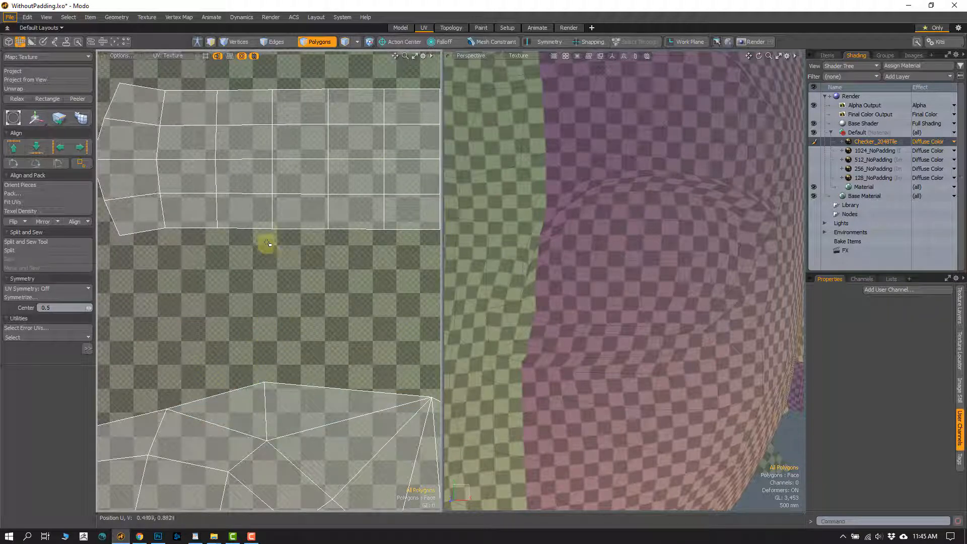
pyautogui.click(265, 222)
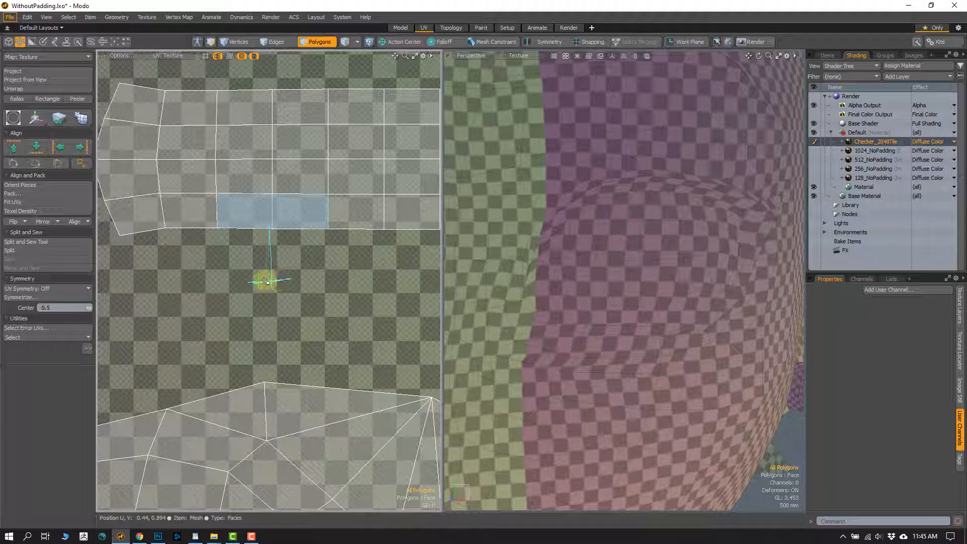
# - Select the strip shell and the face shell below it to compare their spacing, and clear the selection
pyautogui.keyDown('ctrl'); pyautogui.keyDown('alt'); pyautogui.moveTo(271, 322); pyautogui.dragTo(297, 255); pyautogui.keyUp('alt'); pyautogui.keyUp('ctrl')
pyautogui.keyDown('alt'); pyautogui.keyDown('shift'); pyautogui.moveTo(304, 254); pyautogui.dragTo(279, 247); pyautogui.keyUp('shift'); pyautogui.keyUp('alt')
pyautogui.doubleClick(267, 239)
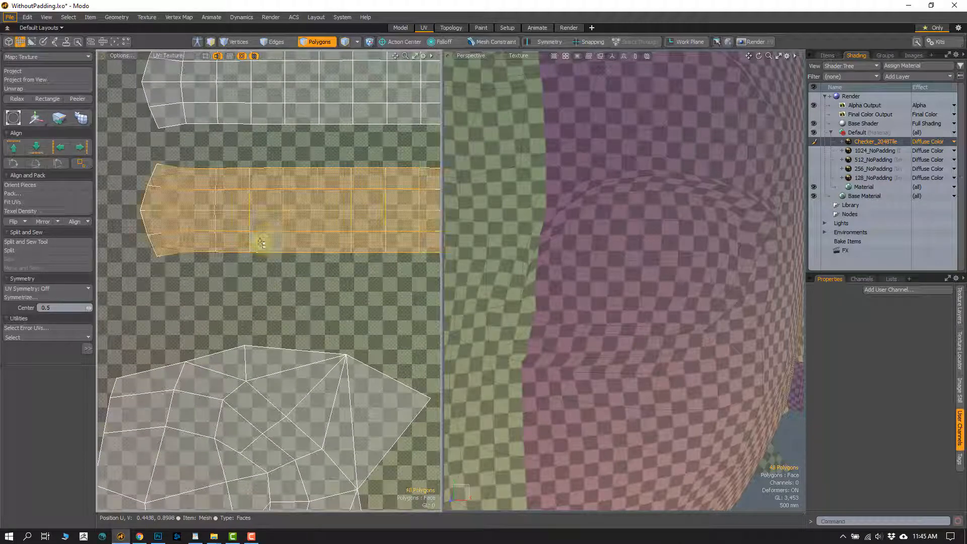
pyautogui.keyDown('shift'); pyautogui.doubleClick(267, 351); pyautogui.keyUp('shift')
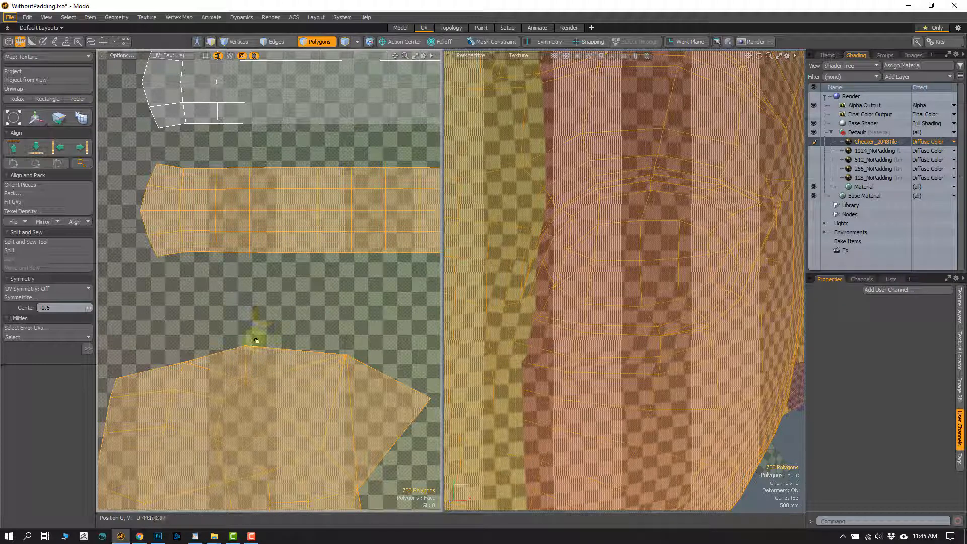
pyautogui.click(257, 337)
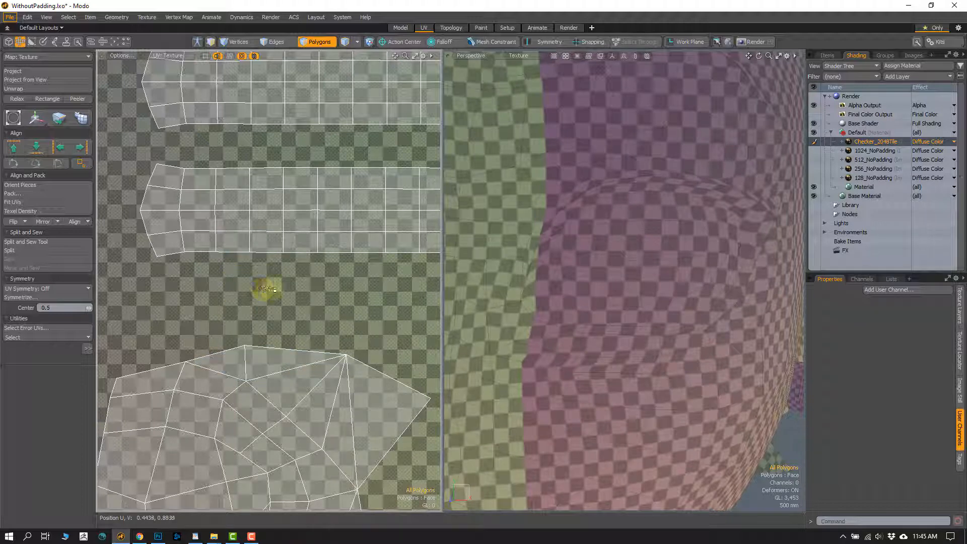
# - Compare the gaps between the stacked strip shells and select the entire lowest strip shell in the UV view
pyautogui.keyDown('alt'); pyautogui.keyDown('shift'); pyautogui.moveTo(236, 139); pyautogui.dragTo(254, 254); pyautogui.keyUp('shift'); pyautogui.keyUp('alt')
pyautogui.scroll(1, 254, 255)
pyautogui.doubleClick(249, 323)
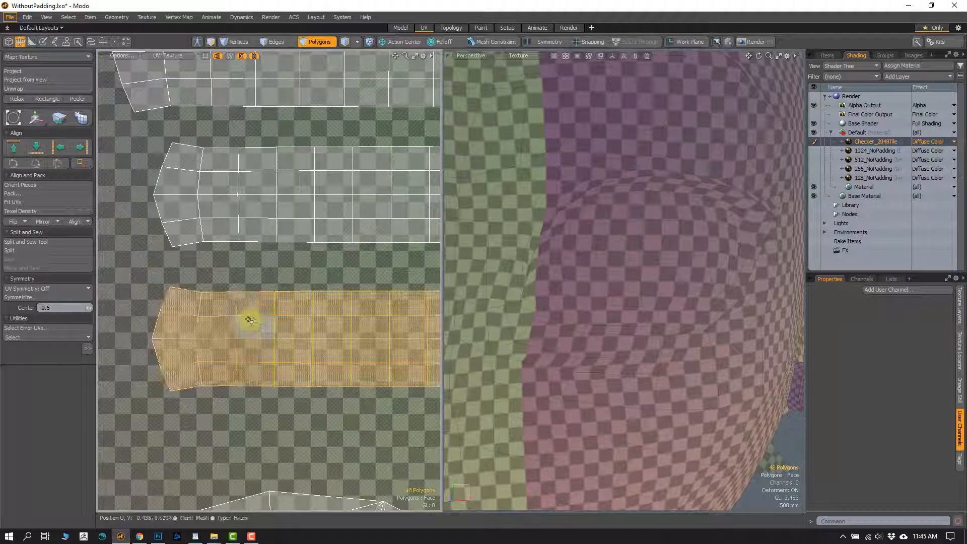
pyautogui.scroll(-1, 304, 322)
pyautogui.scroll(-2, 280, 260)
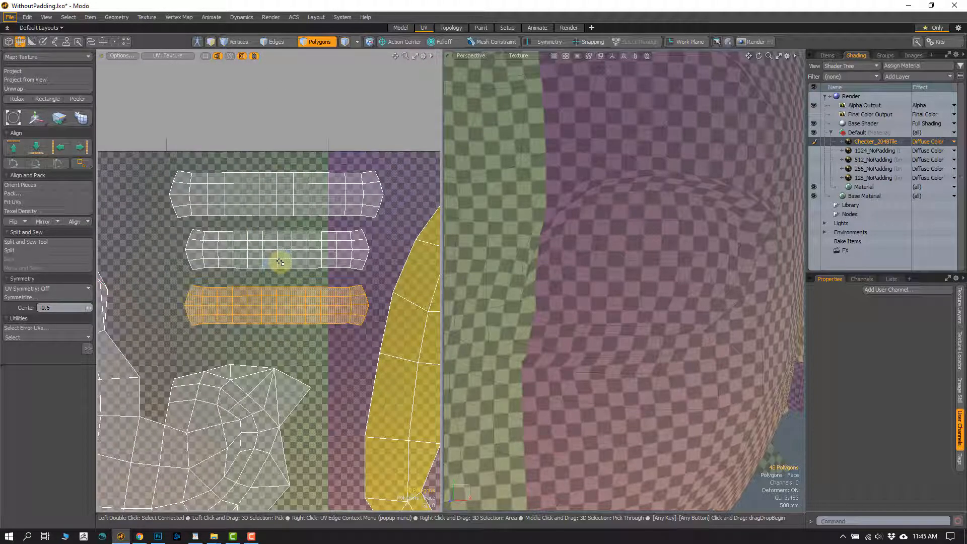
# - Clear the lowest strip shell's selection and compare the spacing between the strip shells and the neighbouring long yellow shell
pyautogui.scroll(2, 350, 317)
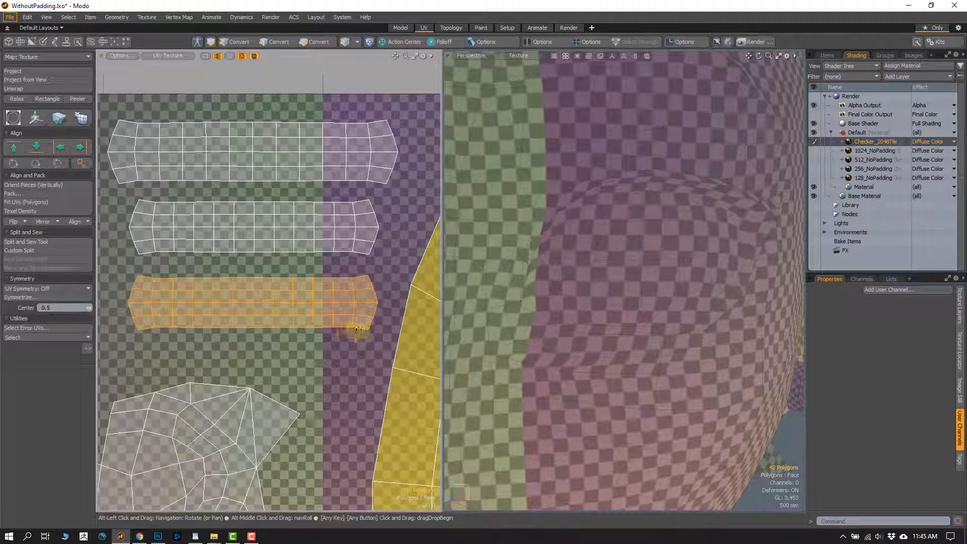
pyautogui.keyDown('alt'); pyautogui.keyDown('shift'); pyautogui.moveTo(358, 330); pyautogui.dragTo(262, 309); pyautogui.keyUp('shift'); pyautogui.keyUp('alt')
pyautogui.click(255, 342)
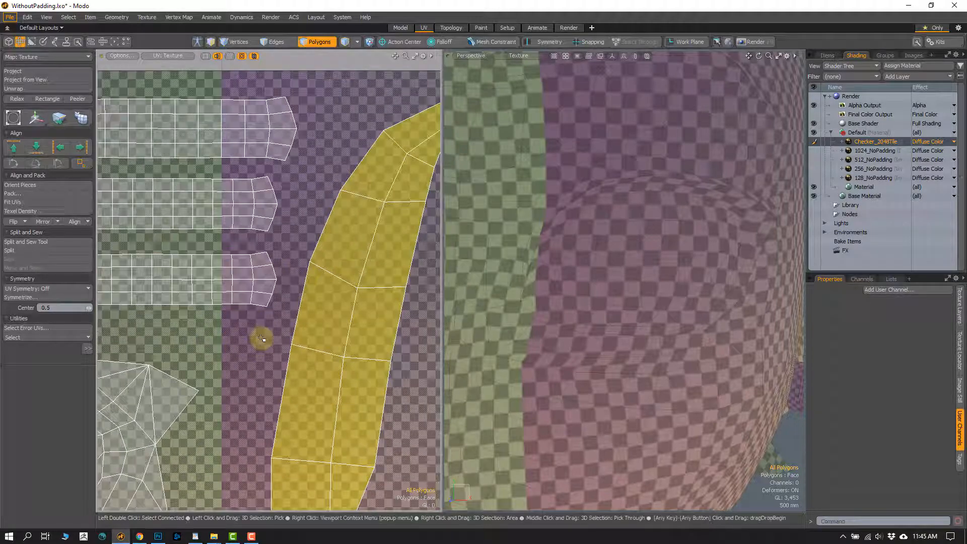
# - Check the 2048 padding amount on the Polycount page, and trace that distance up from the face shell's border in Modo's UV view
pyautogui.click(139, 535)
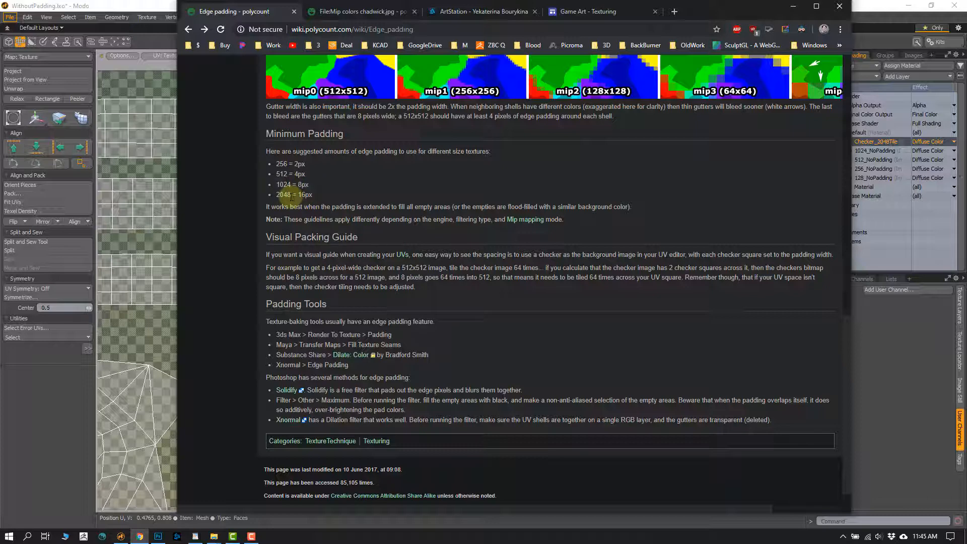
pyautogui.moveTo(292, 196); pyautogui.dragTo(274, 197)
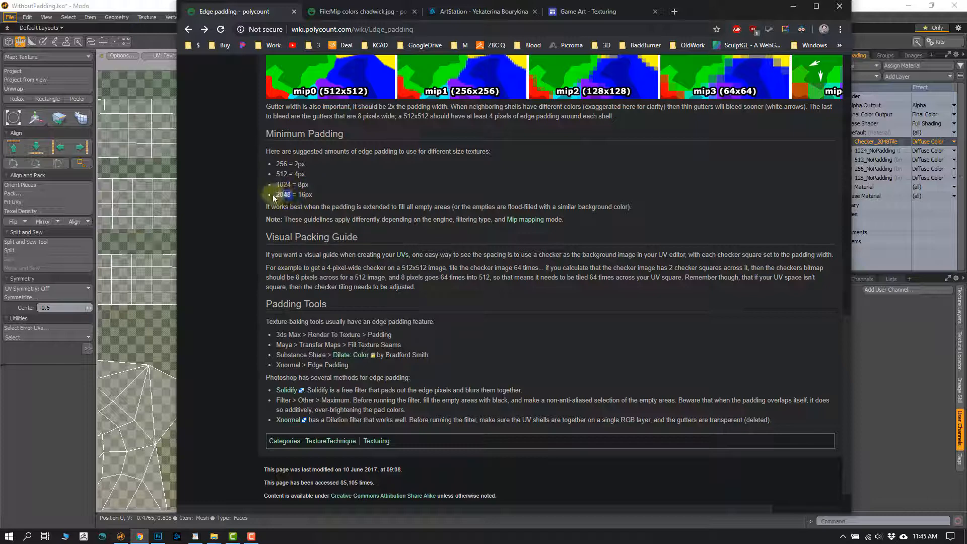
pyautogui.click(297, 199)
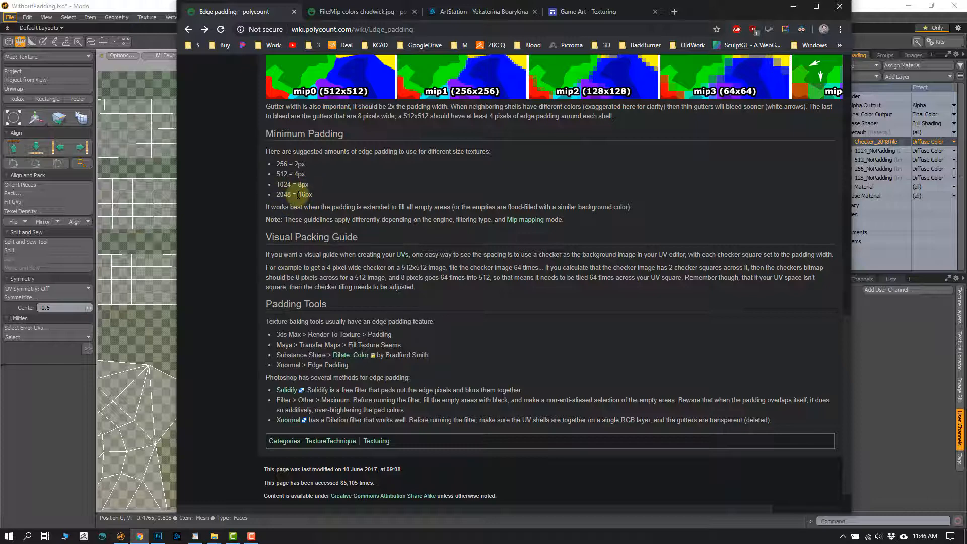
pyautogui.click(151, 330)
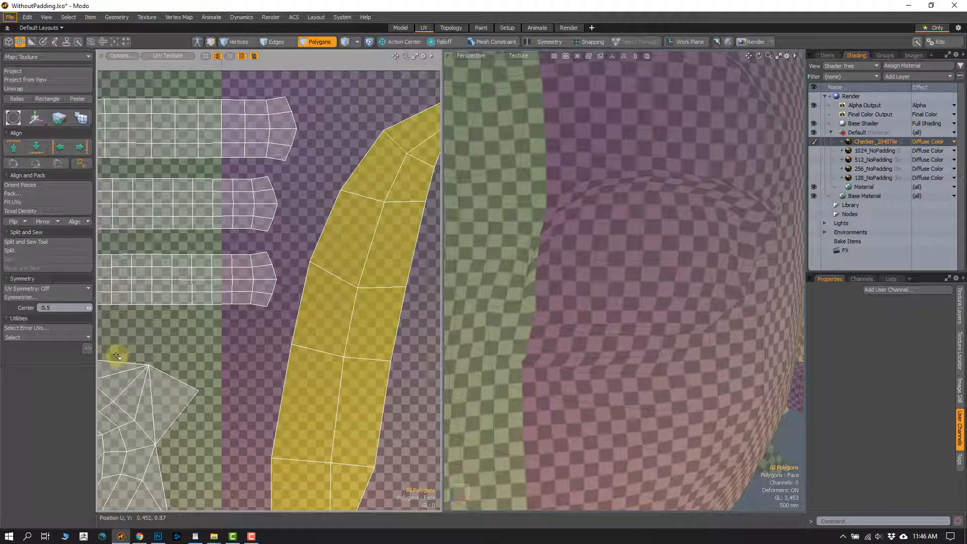
pyautogui.moveTo(116, 358)
pyautogui.mouseDown(button='right')
pyautogui.moveTo(118, 318)
pyautogui.moveTo(117, 328)
pyautogui.mouseUp(button='right')
# - Return to the Polycount page in Chrome and highlight the suggested padding entries for 1024, 512 and 256 textures
pyautogui.click(140, 536)
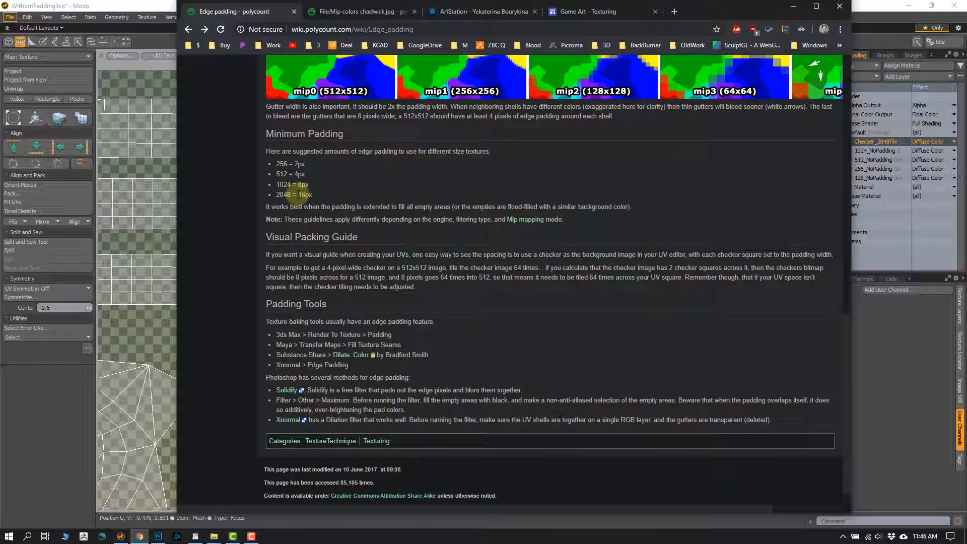
pyautogui.moveTo(298, 194)
pyautogui.mouseDown()
pyautogui.moveTo(275, 187)
pyautogui.moveTo(288, 184)
pyautogui.mouseUp()
pyautogui.doubleClick(284, 184)
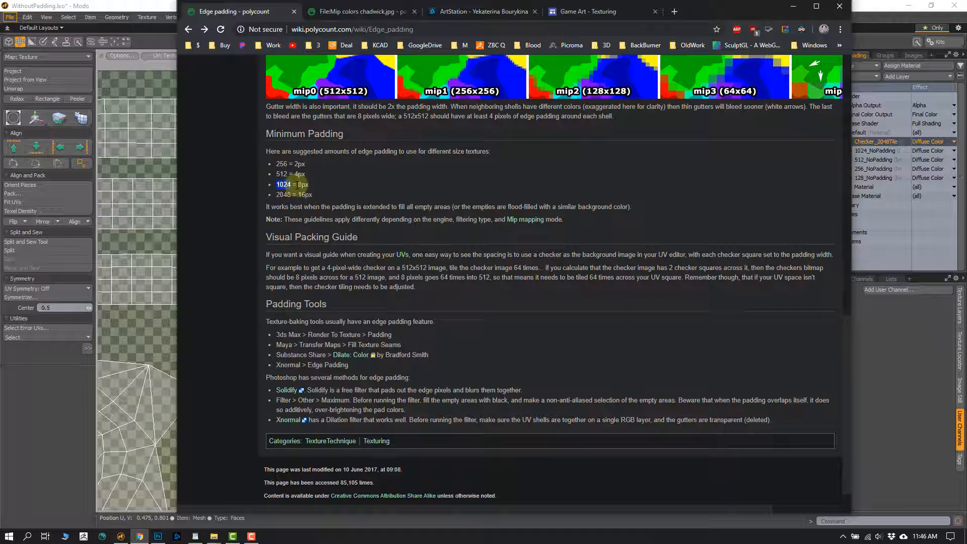
pyautogui.moveTo(298, 184); pyautogui.dragTo(302, 185)
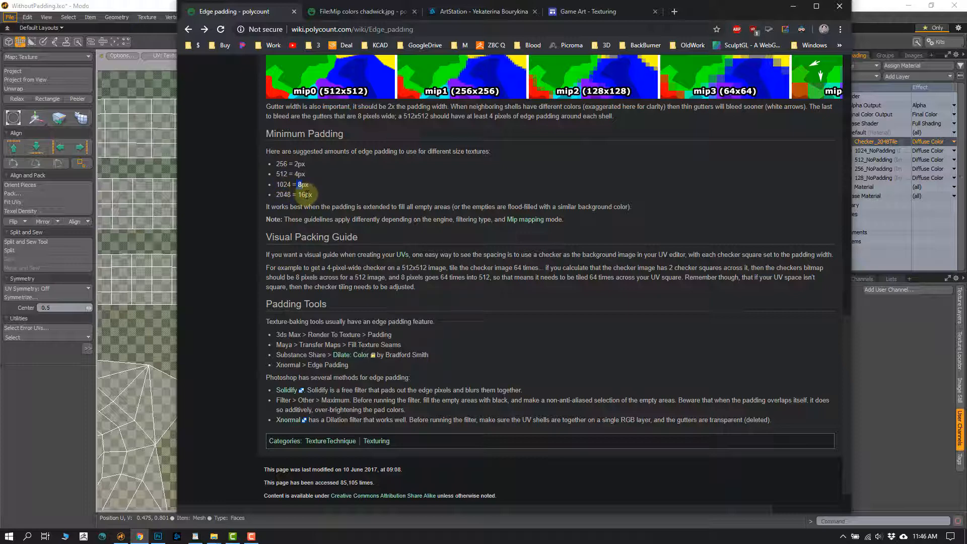
pyautogui.doubleClick(280, 175)
pyautogui.moveTo(295, 174); pyautogui.dragTo(299, 164)
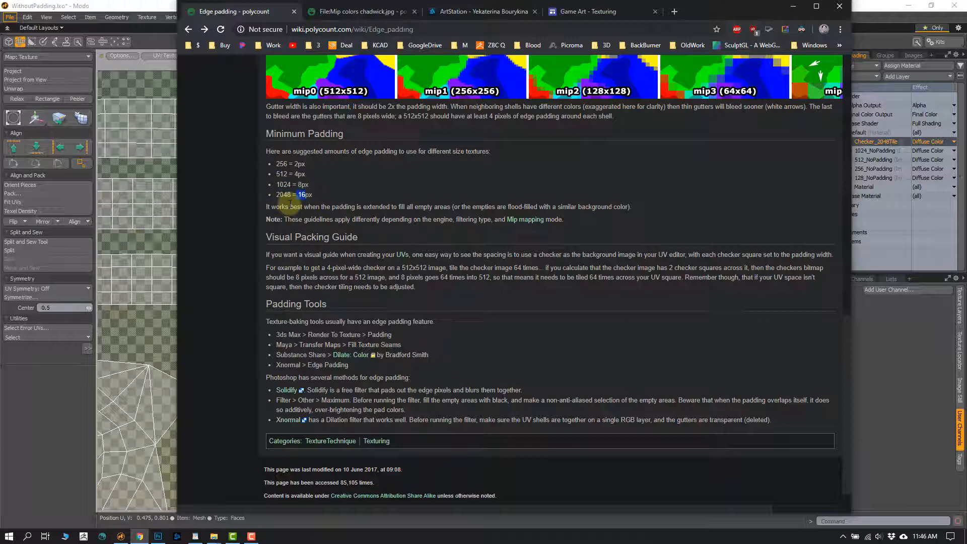
# - Compare the 2048 padding amount with the smaller sizes by highlighting the 256 to 1024 entries in the Minimum Padding list
pyautogui.moveTo(305, 207)
pyautogui.mouseDown()
pyautogui.moveTo(267, 162)
pyautogui.moveTo(318, 195)
pyautogui.mouseUp()
pyautogui.click(305, 198)
pyautogui.moveTo(280, 174); pyautogui.dragTo(301, 155)
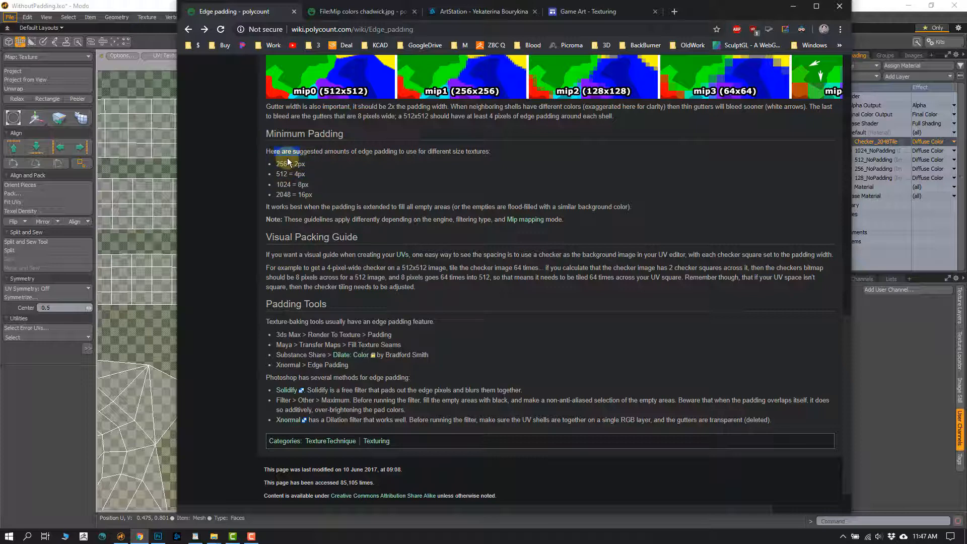
pyautogui.click(303, 216)
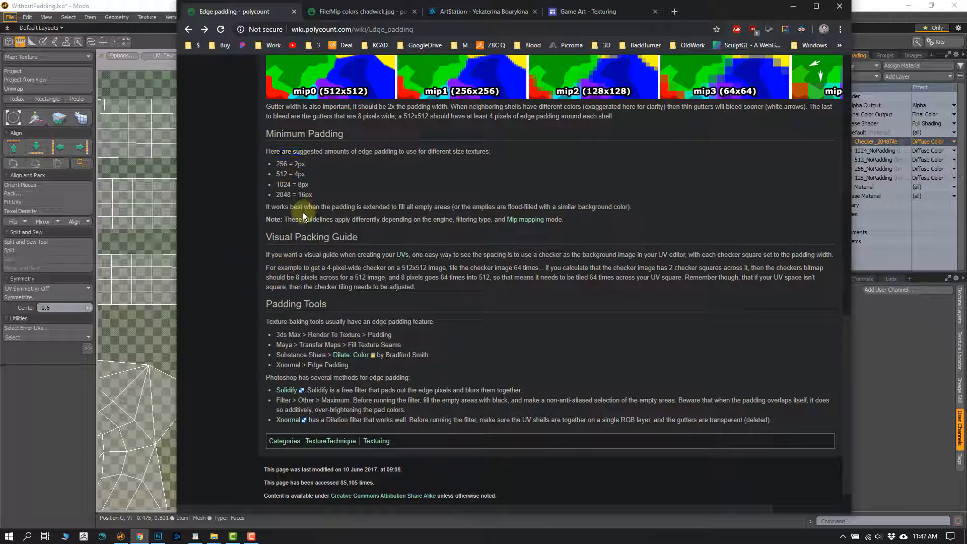
pyautogui.moveTo(273, 162); pyautogui.dragTo(315, 186)
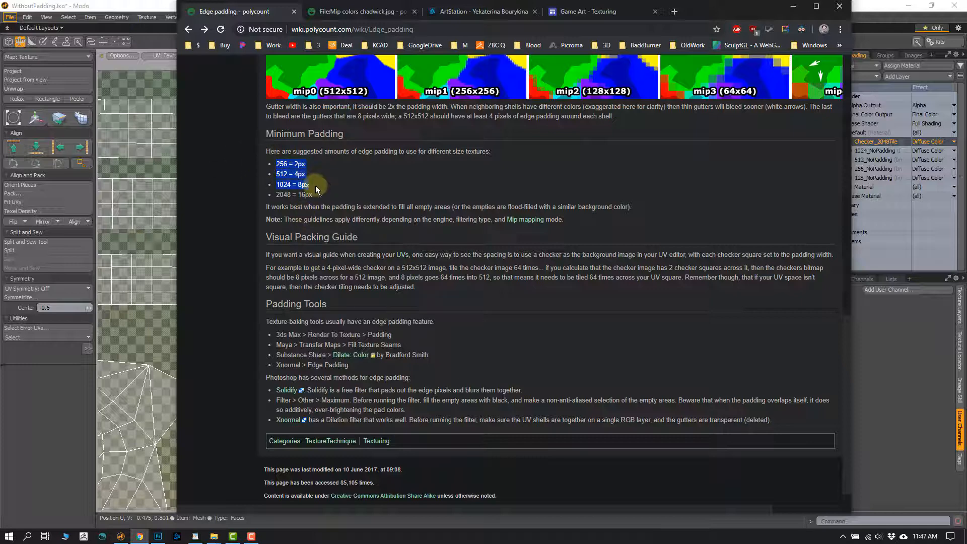
pyautogui.click(311, 211)
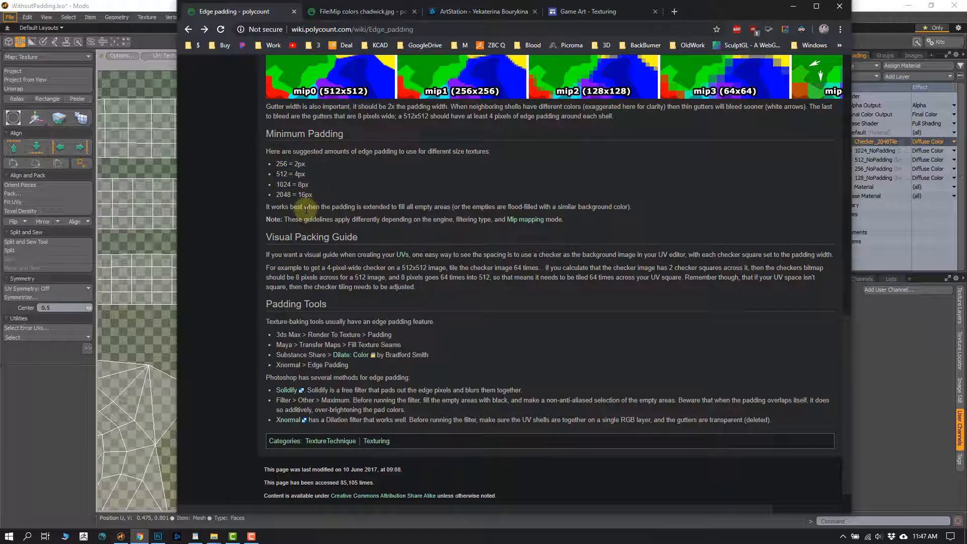
pyautogui.moveTo(292, 196); pyautogui.dragTo(277, 185)
# - Switch to Modo and trace the gap between the octagonal shell and the face shell's lower border in the UV view
pyautogui.click(154, 333)
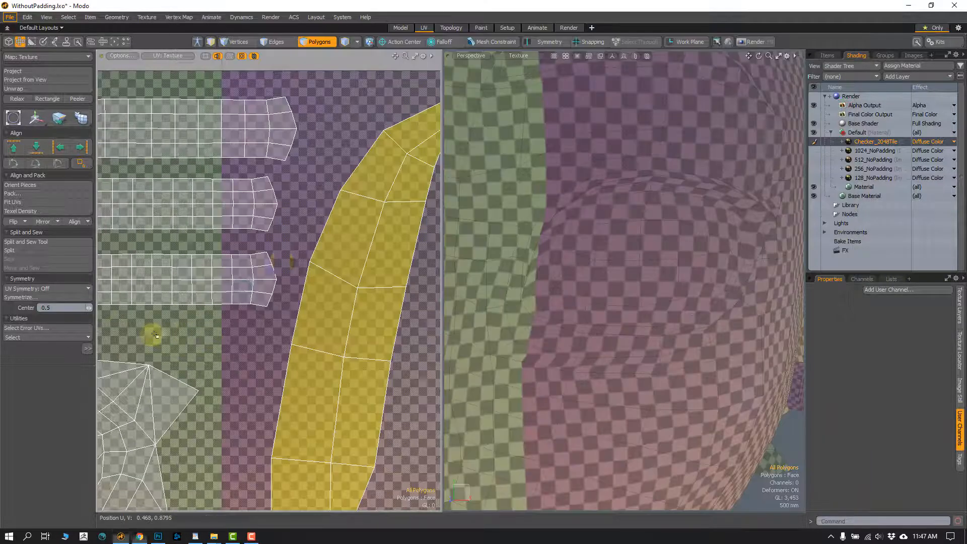
pyautogui.scroll(-7, 305, 344)
pyautogui.scroll(8, 260, 291)
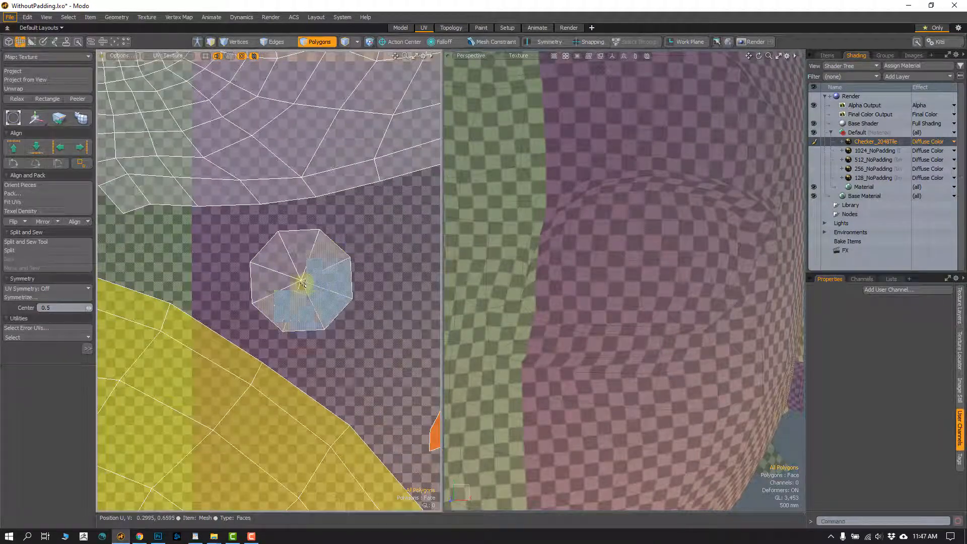
pyautogui.click(302, 280)
pyautogui.press('w')
pyautogui.keyDown('ctrl'); pyautogui.keyDown('alt'); pyautogui.moveTo(292, 235); pyautogui.dragTo(296, 276); pyautogui.keyUp('alt'); pyautogui.keyUp('ctrl')
pyautogui.press('Escape')
pyautogui.press('Escape')
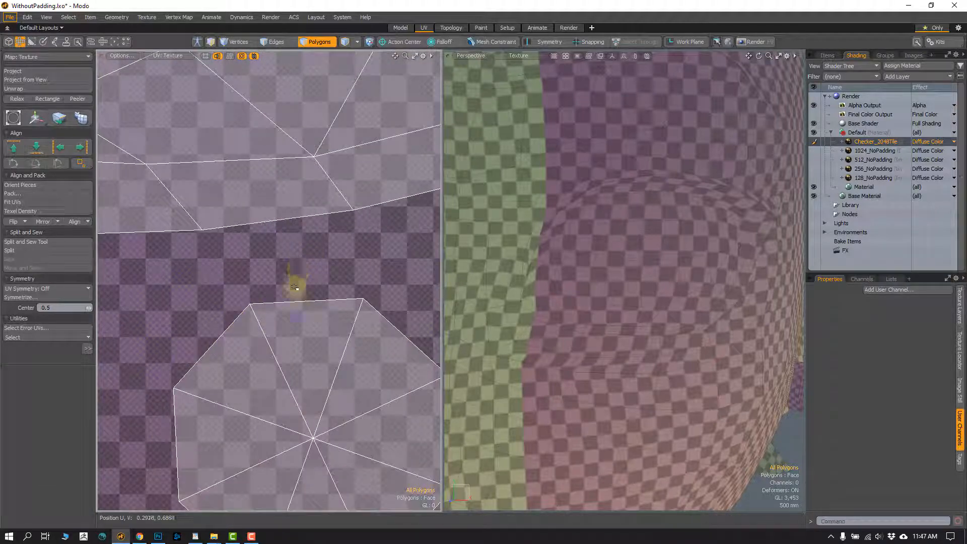
pyautogui.moveTo(294, 296)
pyautogui.mouseDown(button='right')
pyautogui.moveTo(289, 238)
pyautogui.moveTo(292, 259)
pyautogui.mouseUp(button='right')
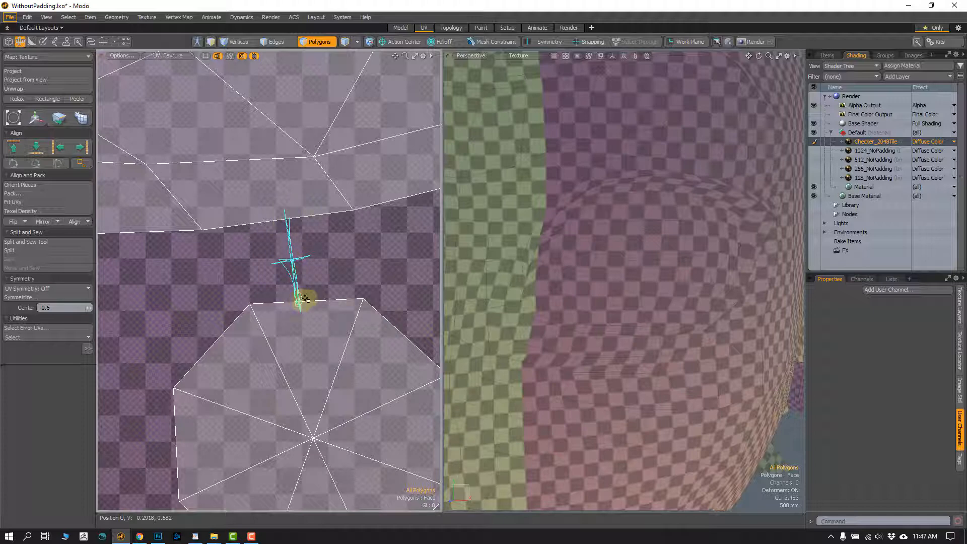
pyautogui.moveTo(344, 270)
pyautogui.mouseDown(button='right')
pyautogui.moveTo(330, 253)
pyautogui.moveTo(341, 226)
pyautogui.moveTo(337, 242)
pyautogui.mouseUp(button='right')
pyautogui.moveTo(295, 280); pyautogui.dragTo(292, 285, button='right')
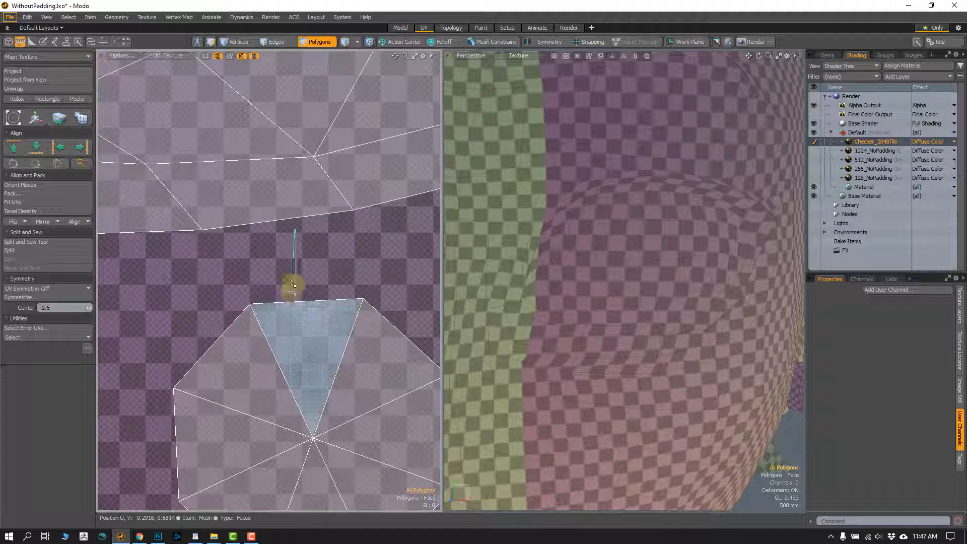
# - Select the whole octagonal shell, try moving it farther from the face shell, and undo the move
pyautogui.doubleClick(307, 353)
pyautogui.scroll(-4, 315, 353)
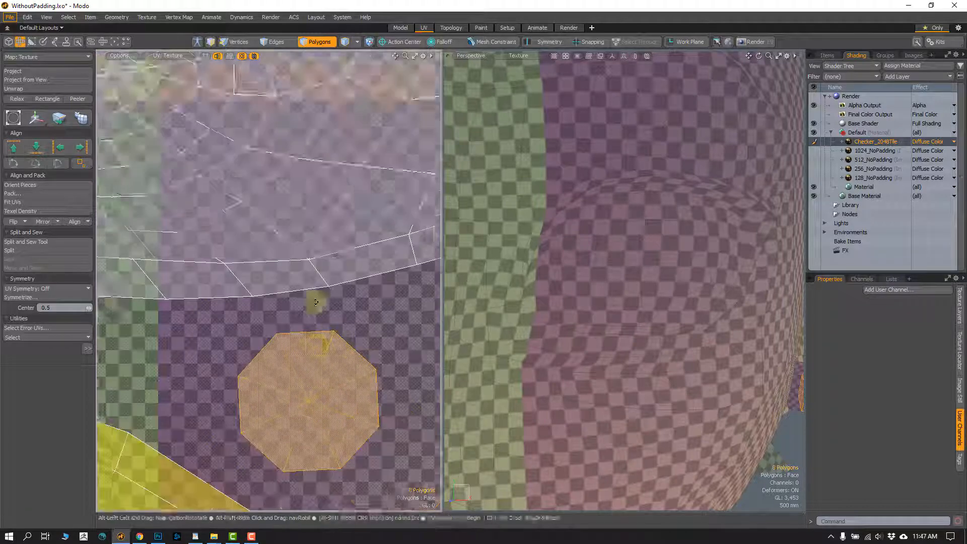
pyautogui.press('w')
pyautogui.moveTo(341, 300); pyautogui.dragTo(405, 318)
pyautogui.hotkey('ctrl', 'z')
pyautogui.press('w')
pyautogui.hotkey('ctrl', 'z')
pyautogui.hotkey('ctrl', 'z')
pyautogui.scroll(-2, 297, 321)
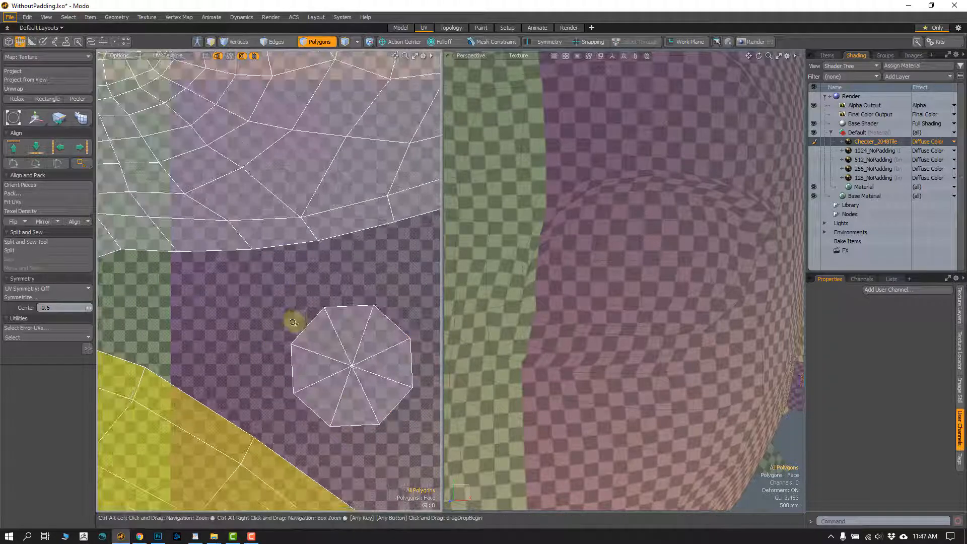
pyautogui.hotkey('ctrl', 'z')
pyautogui.hotkey('ctrl', 'z')
pyautogui.hotkey('ctrl', 'z')
pyautogui.hotkey('ctrl', 'z')
pyautogui.scroll(-4, 316, 282)
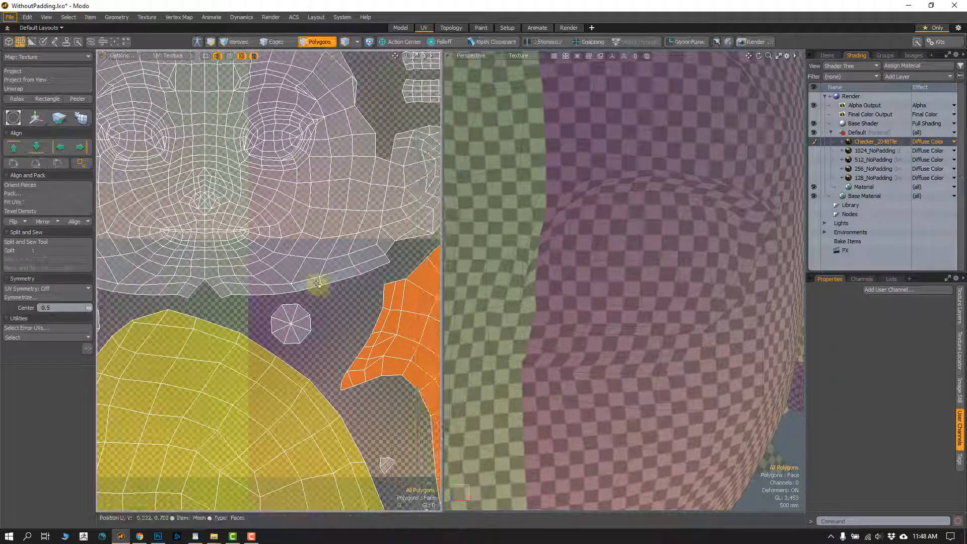
# - Display the 1024_NoPadding texture behind the UV shells and hide the Checker_2048Tile layer
pyautogui.scroll(-6, 276, 282)
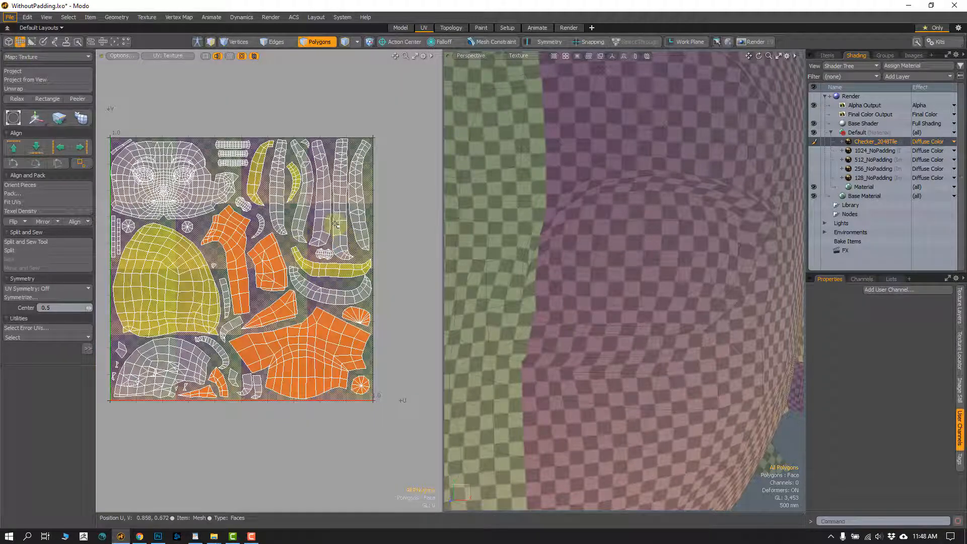
pyautogui.scroll(6, 336, 224)
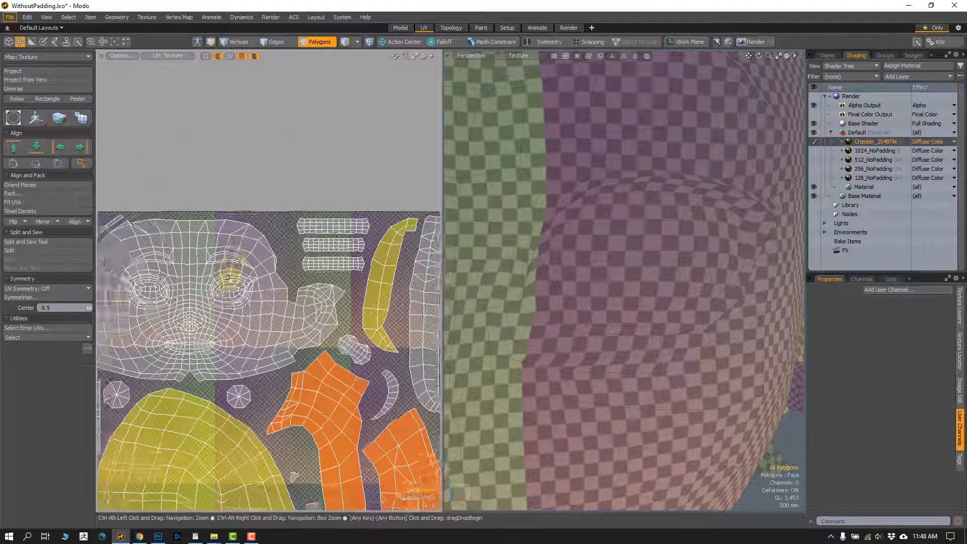
pyautogui.click(876, 151)
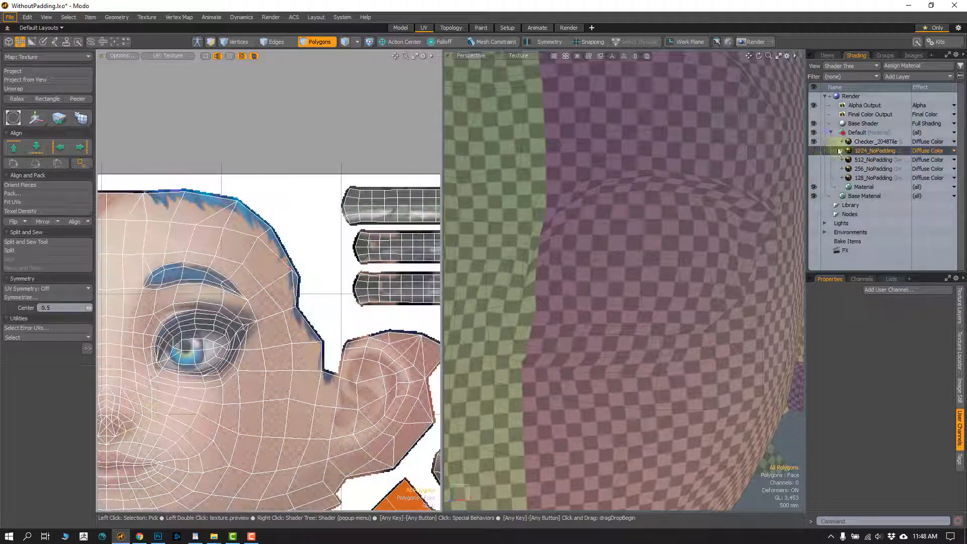
pyautogui.click(813, 142)
# - Examine the texture pixels extending past the face shell's border along the blue hairline
pyautogui.scroll(5, 297, 271)
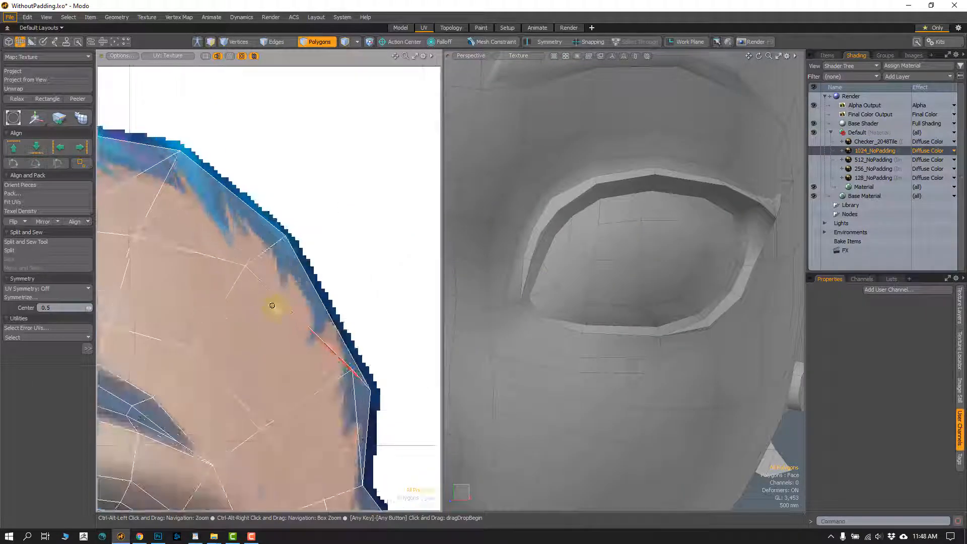
pyautogui.scroll(3, 306, 269)
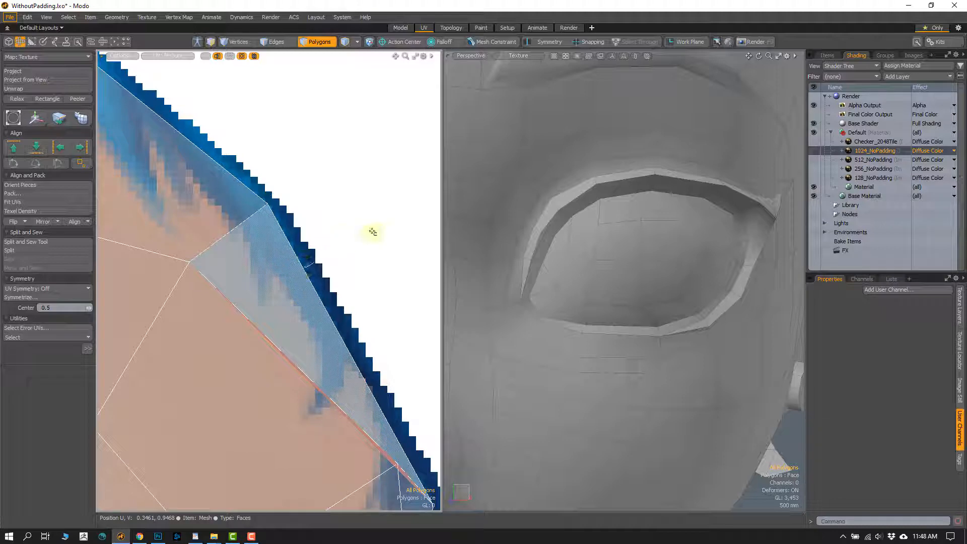
pyautogui.keyDown('alt'); pyautogui.moveTo(323, 283); pyautogui.dragTo(307, 283); pyautogui.keyUp('alt')
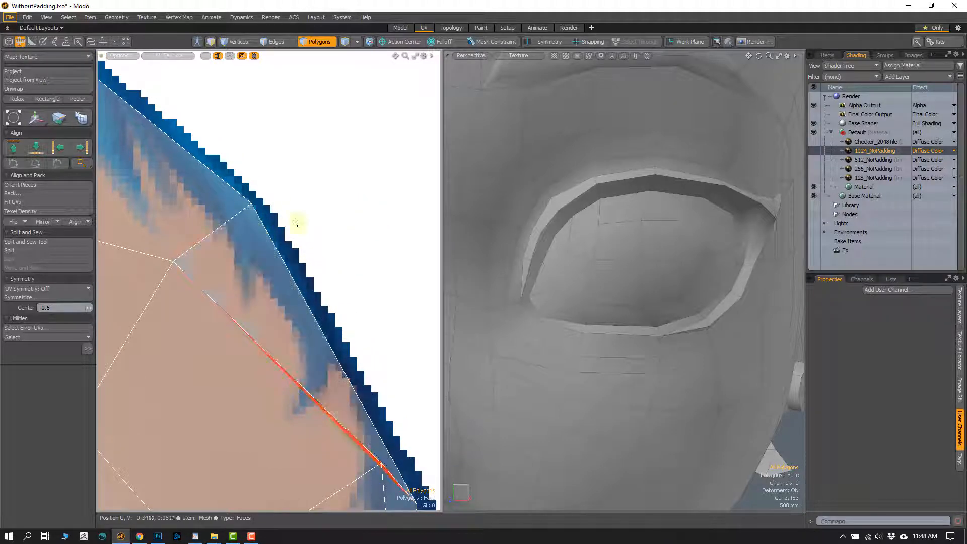
pyautogui.keyDown('alt'); pyautogui.moveTo(281, 252); pyautogui.dragTo(263, 270); pyautogui.keyUp('alt')
pyautogui.click(255, 261)
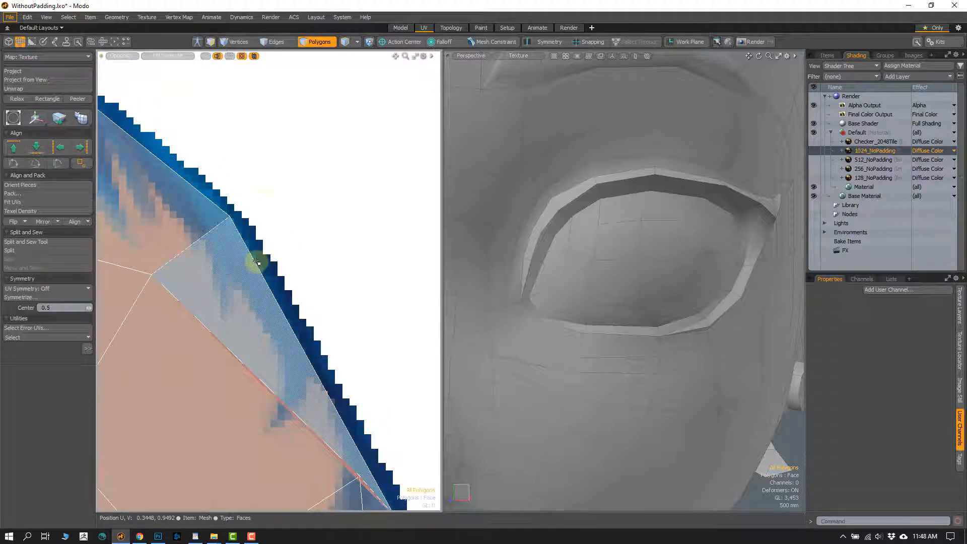
pyautogui.click(260, 240)
pyautogui.click(253, 257)
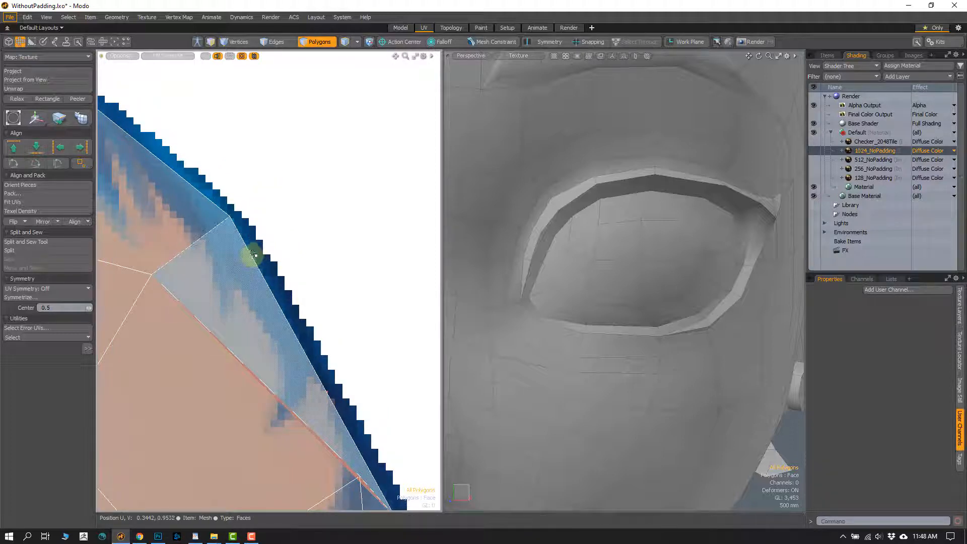
pyautogui.click(257, 255)
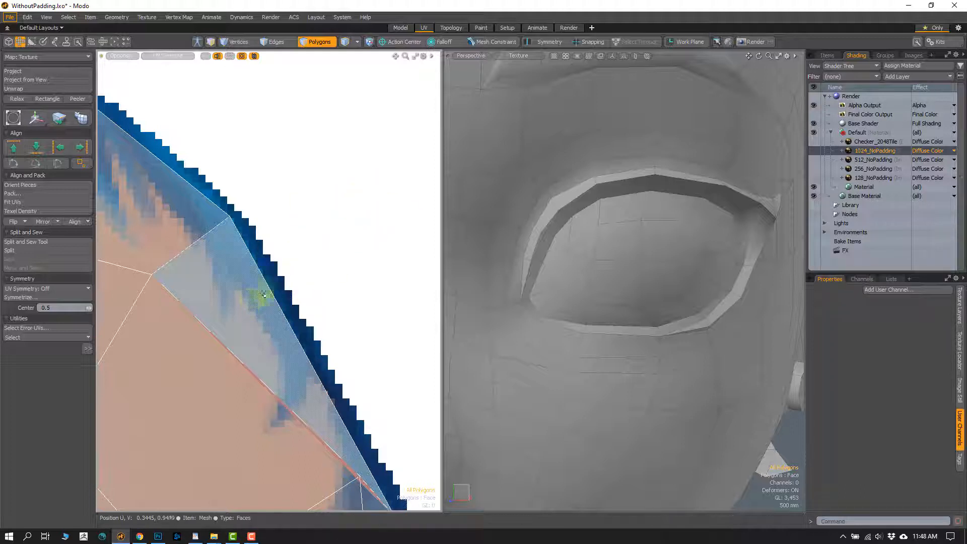
pyautogui.scroll(-2, 304, 330)
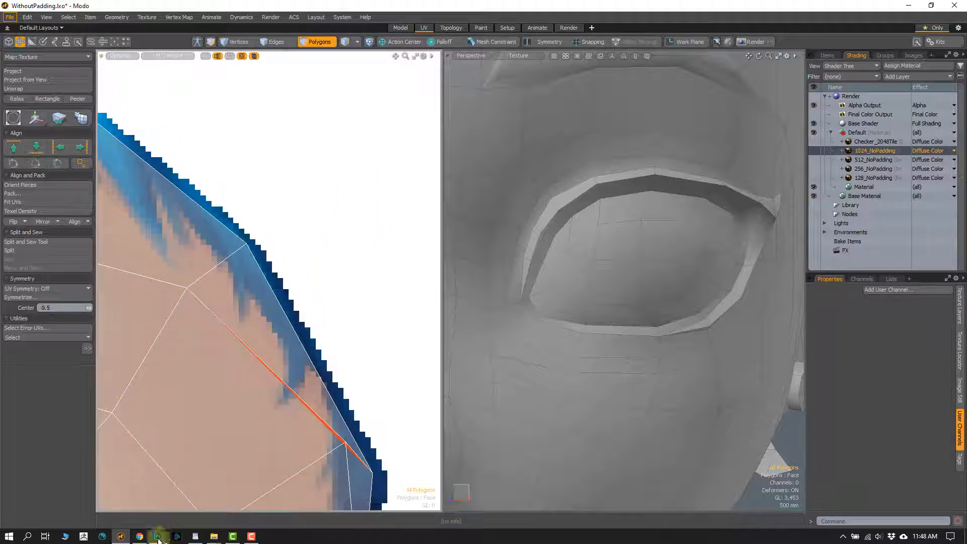
# - Switch to the diffuse source document in Photoshop and toggle the FINAL layer on and off to compare the padded and unpadded textures
pyautogui.click(158, 536)
pyautogui.click(261, 42)
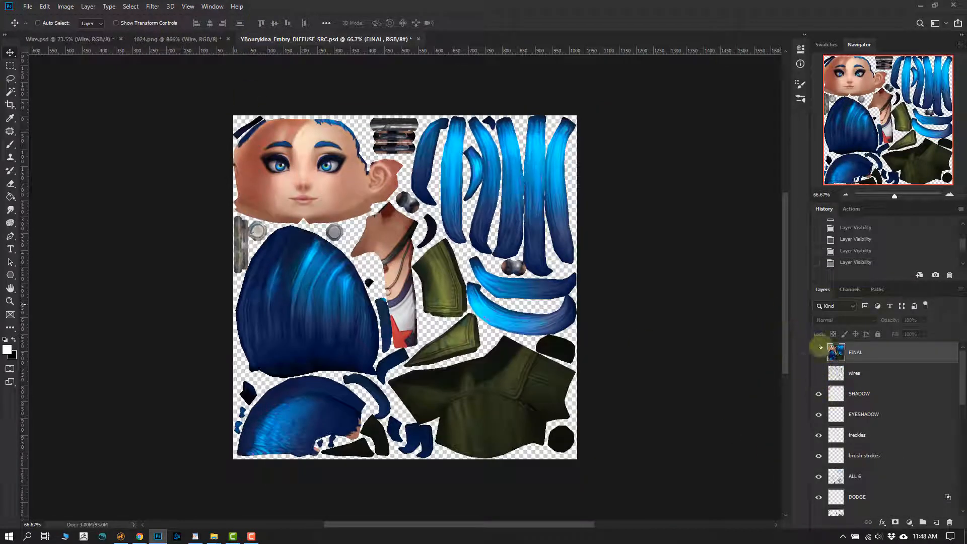
pyautogui.click(818, 352)
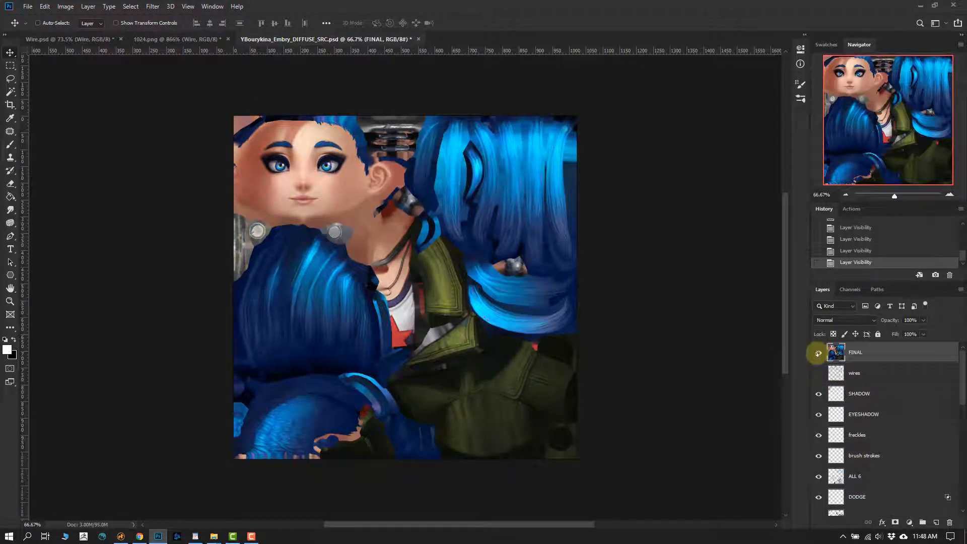
pyautogui.click(818, 352)
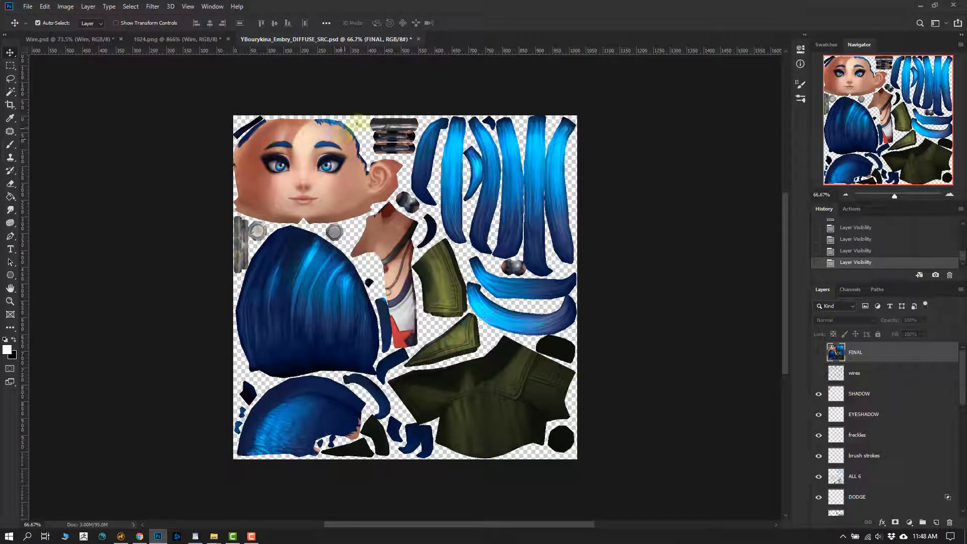
# - Hide and show the layers from SHADOW down to DODGE to compare their effect on the face and hair
pyautogui.keyDown('ctrl'); pyautogui.moveTo(354, 139); pyautogui.dragTo(453, 136); pyautogui.keyUp('ctrl')
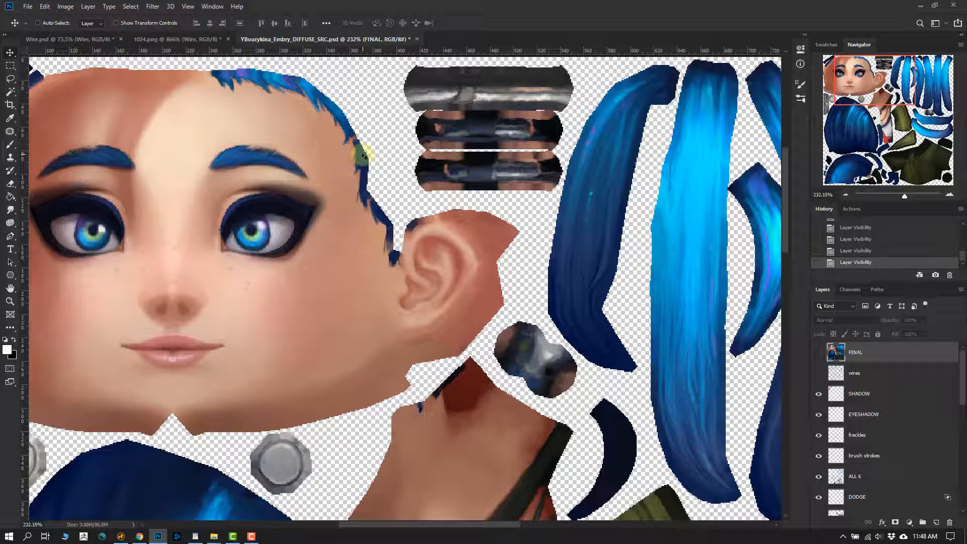
pyautogui.click(818, 394)
pyautogui.click(819, 414)
pyautogui.click(818, 455)
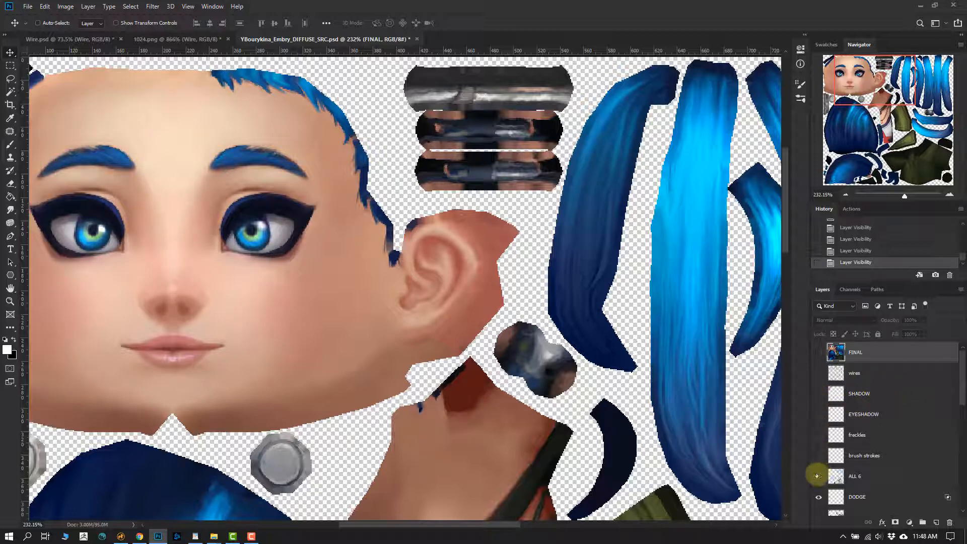
pyautogui.click(818, 476)
pyautogui.click(817, 497)
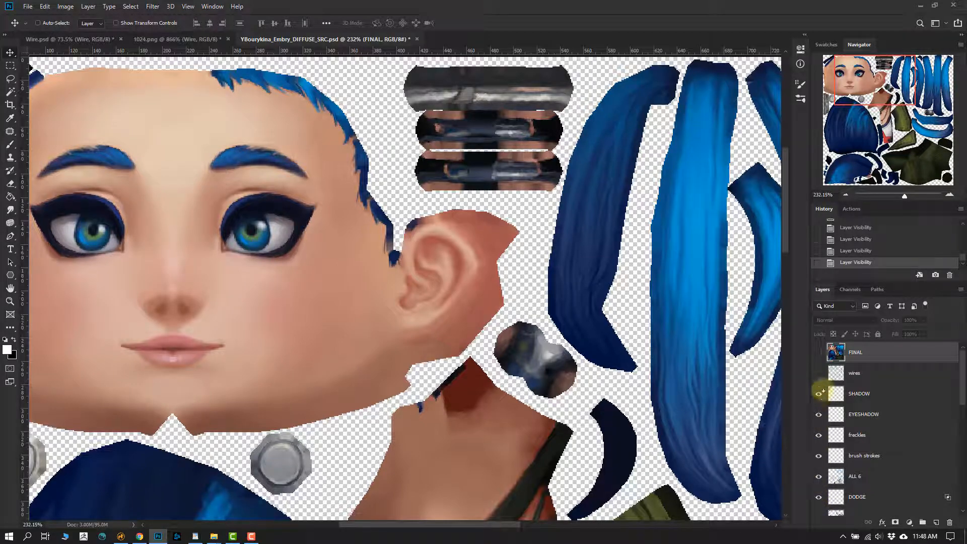
pyautogui.keyDown('alt'); pyautogui.click(818, 355); pyautogui.keyUp('alt')
pyautogui.click(818, 373)
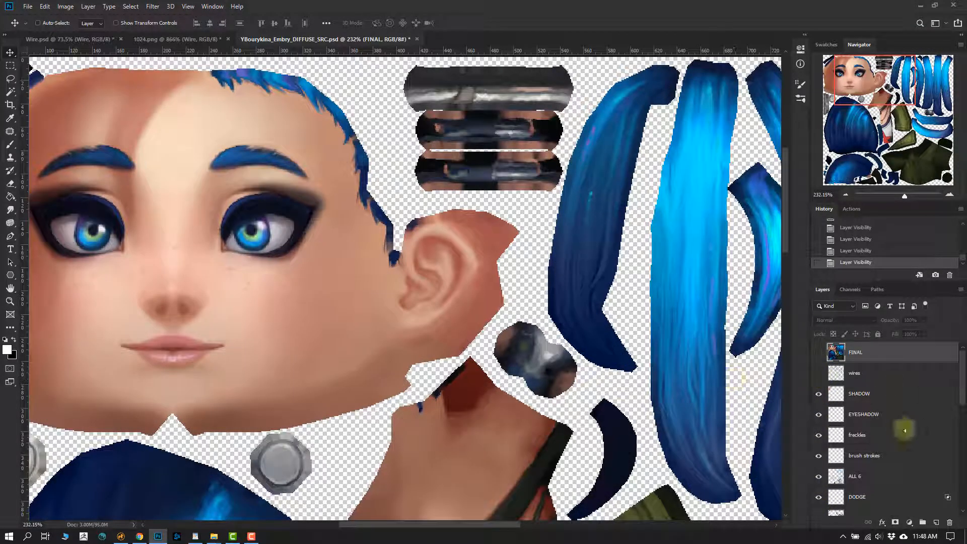
# - Select every texture layer from SHADOW down to AO in the diffuse source document
pyautogui.moveTo(962, 377)
pyautogui.mouseDown()
pyautogui.moveTo(962, 388)
pyautogui.moveTo(962, 377)
pyautogui.mouseUp()
pyautogui.keyDown('ctrl'); pyautogui.moveTo(413, 263); pyautogui.dragTo(372, 258); pyautogui.keyUp('ctrl')
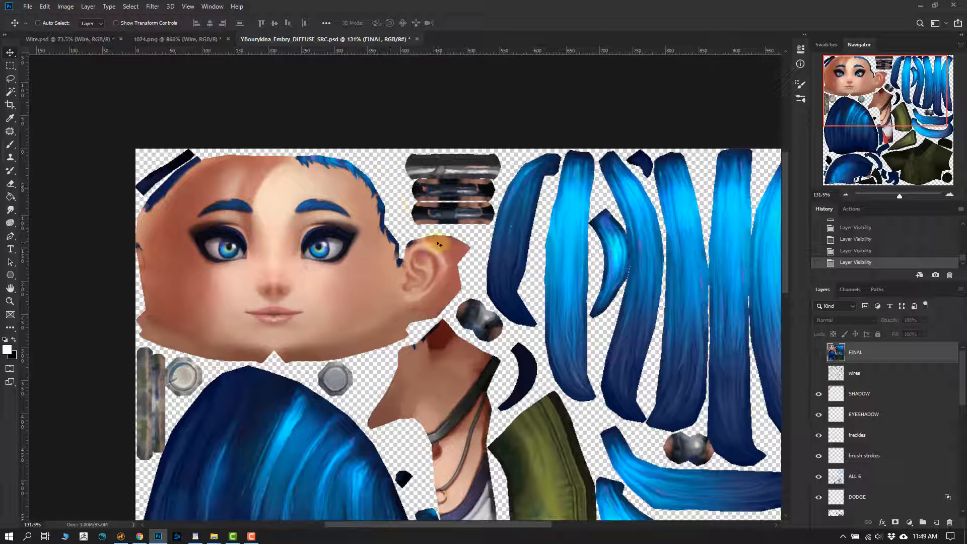
pyautogui.click(840, 394)
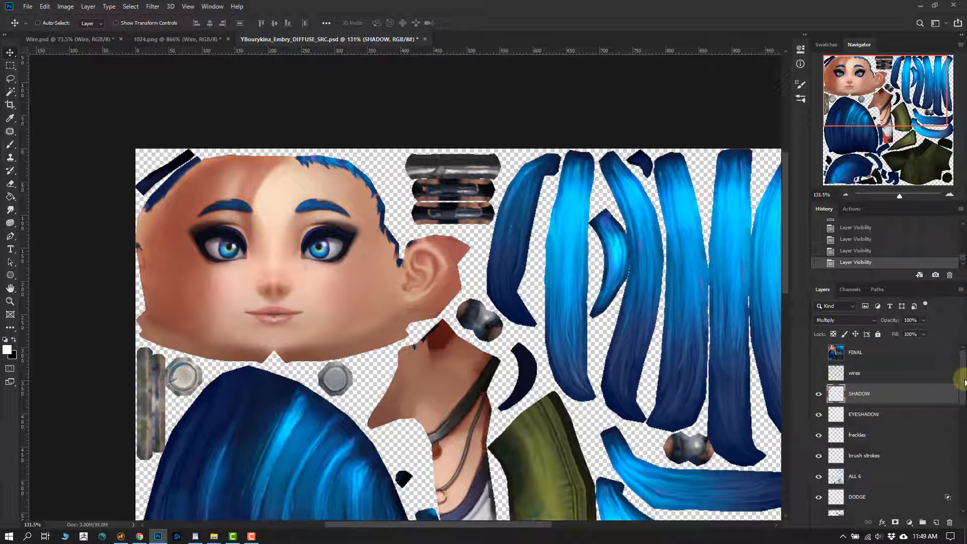
pyautogui.moveTo(962, 382); pyautogui.dragTo(962, 493)
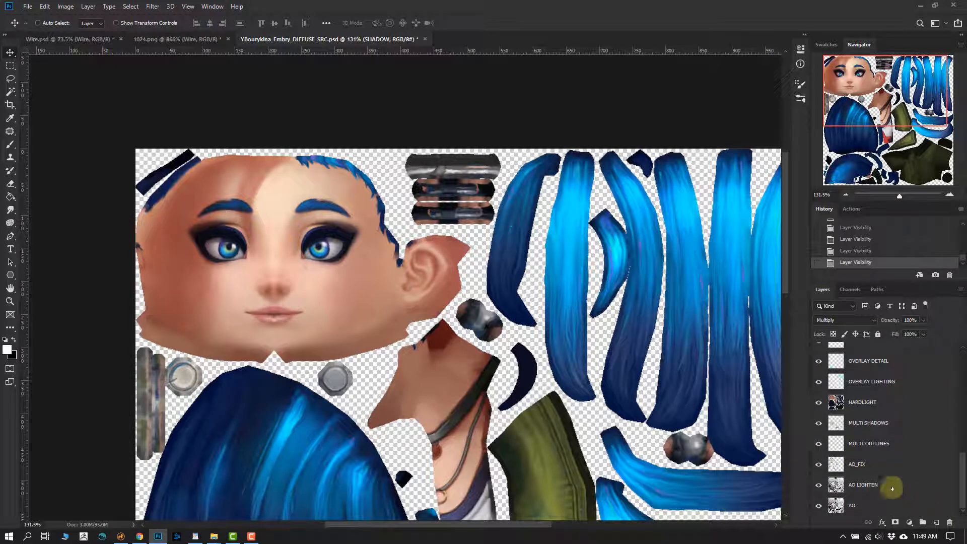
pyautogui.keyDown('shift'); pyautogui.click(851, 504); pyautogui.keyUp('shift')
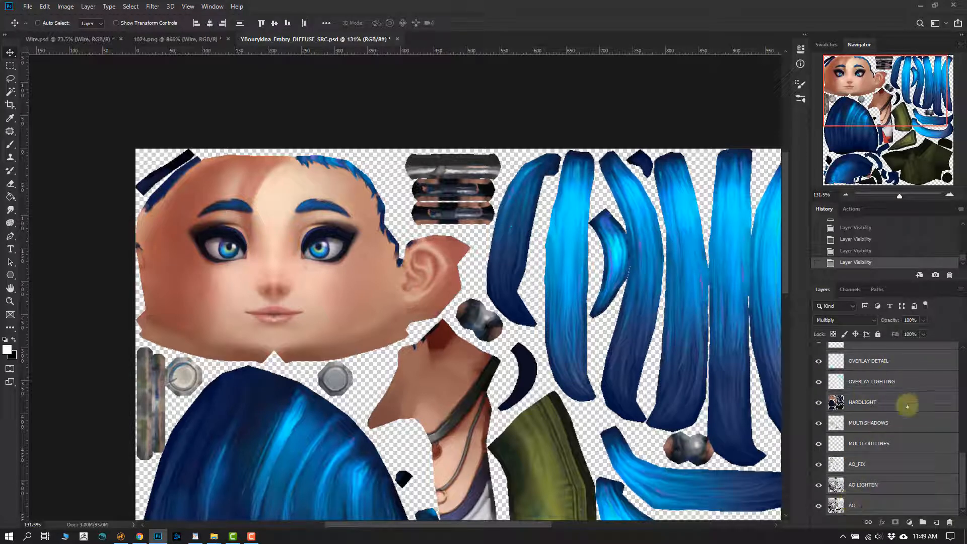
pyautogui.moveTo(961, 456); pyautogui.dragTo(961, 358)
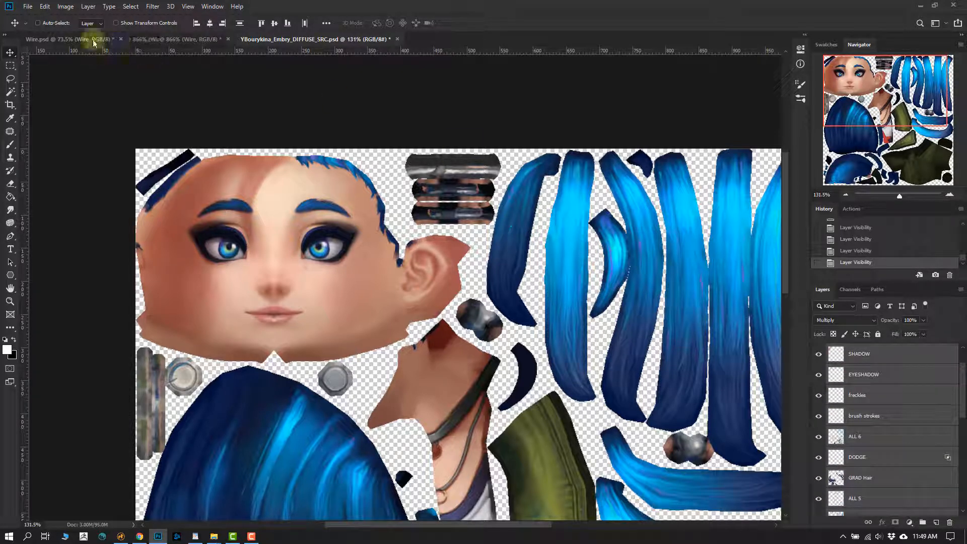
# - Switch to Wire.psd and hide its white Layer 1 to show the texture on transparency
pyautogui.click(92, 39)
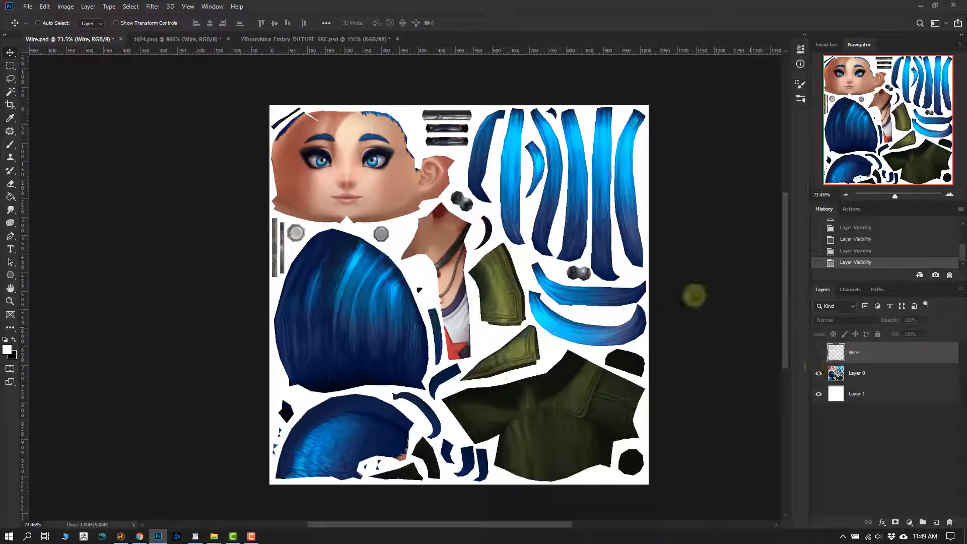
pyautogui.click(818, 393)
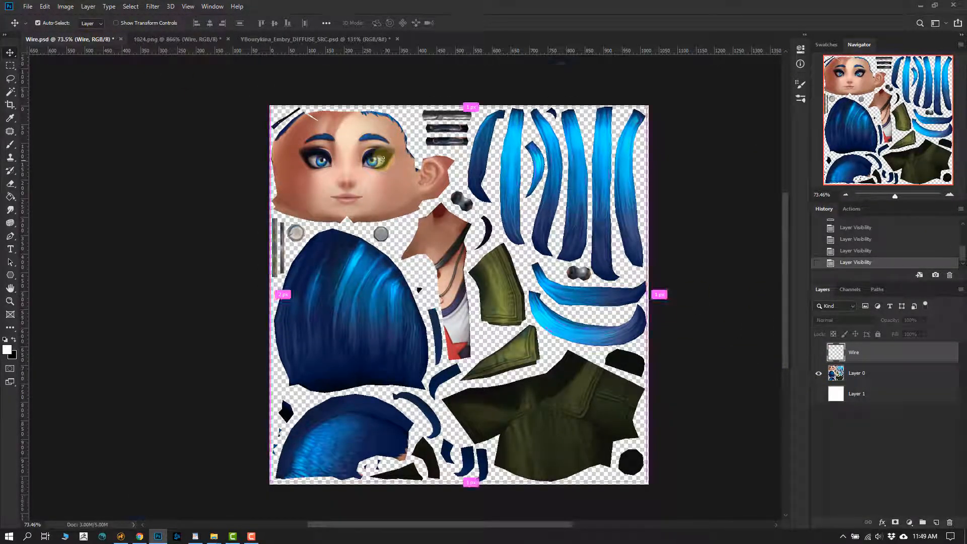
pyautogui.keyDown('ctrl'); pyautogui.moveTo(381, 155); pyautogui.dragTo(432, 282); pyautogui.keyUp('ctrl')
pyautogui.keyDown('ctrl'); pyautogui.moveTo(432, 282); pyautogui.dragTo(442, 280); pyautogui.keyUp('ctrl')
pyautogui.moveTo(489, 330); pyautogui.dragTo(488, 255)
pyautogui.keyDown('ctrl'); pyautogui.moveTo(488, 255); pyautogui.dragTo(455, 254); pyautogui.keyUp('ctrl')
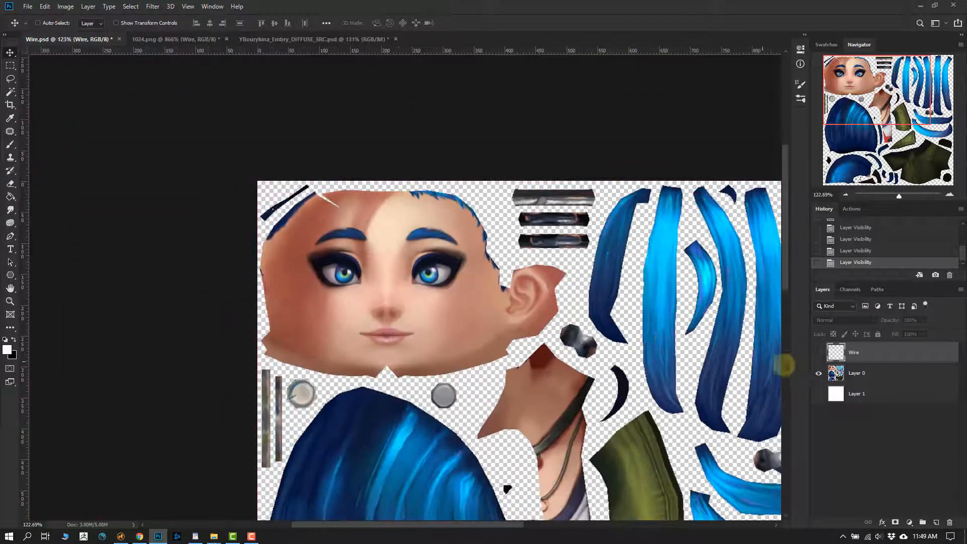
# - Copy Layer 0 from Wire.psd into the diffuse source document and place it below the AO layer
pyautogui.click(837, 378)
pyautogui.moveTo(543, 276); pyautogui.dragTo(406, 216)
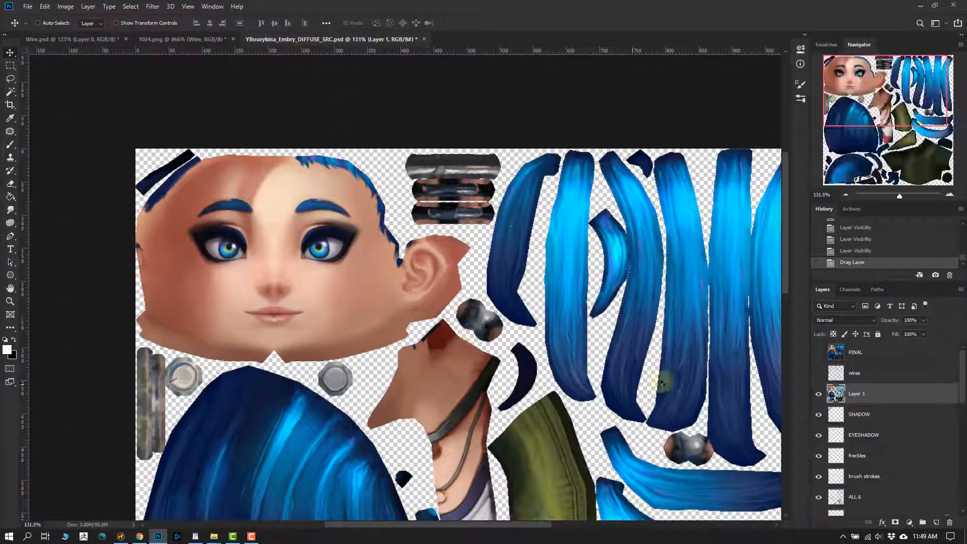
pyautogui.scroll(-1, 959, 383)
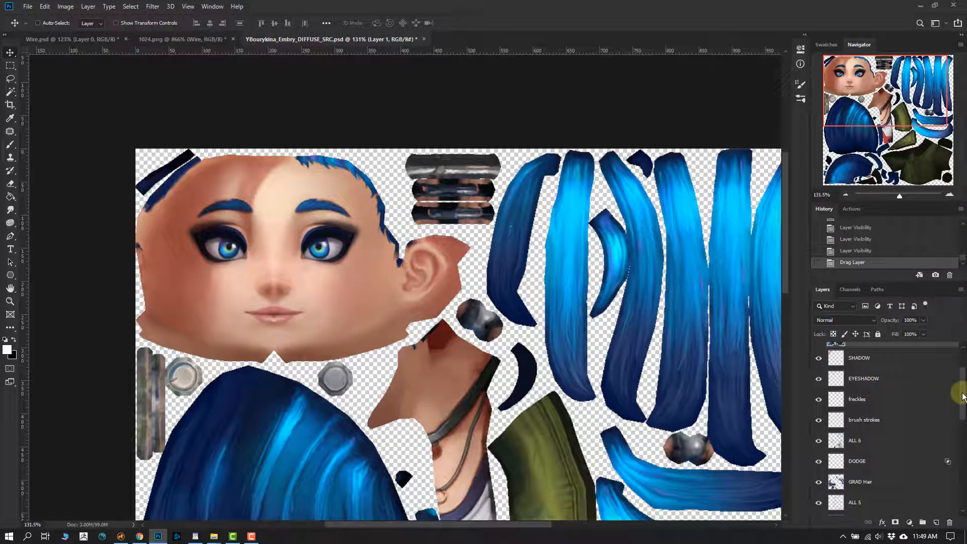
pyautogui.moveTo(835, 375)
pyautogui.mouseDown()
pyautogui.moveTo(851, 523)
pyautogui.moveTo(864, 492)
pyautogui.moveTo(858, 513)
pyautogui.mouseUp()
# - Set up the Smudge tool with a 15 px brush and 76% strength at the face shell's hairline
pyautogui.keyDown('ctrl'); pyautogui.moveTo(325, 233); pyautogui.dragTo(350, 234); pyautogui.keyUp('ctrl')
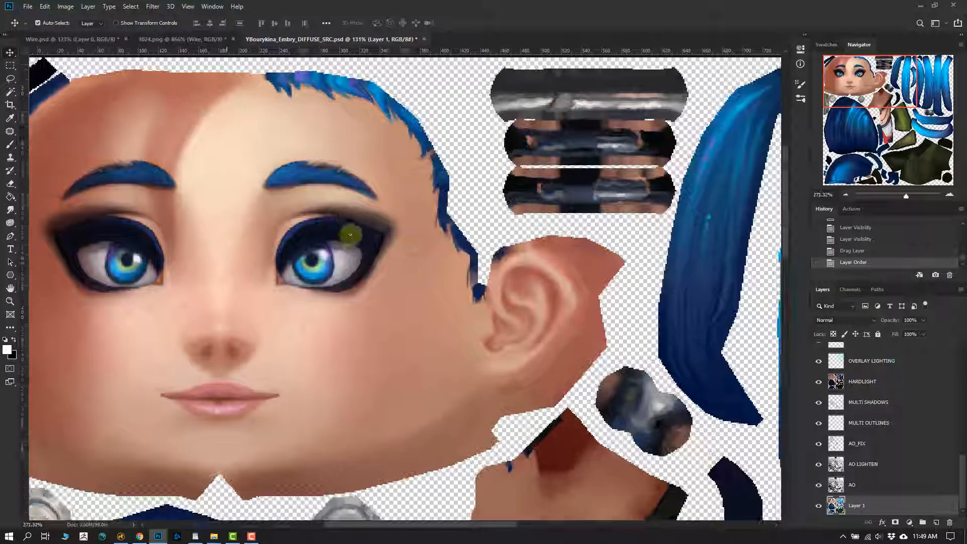
pyautogui.moveTo(419, 184); pyautogui.dragTo(469, 237)
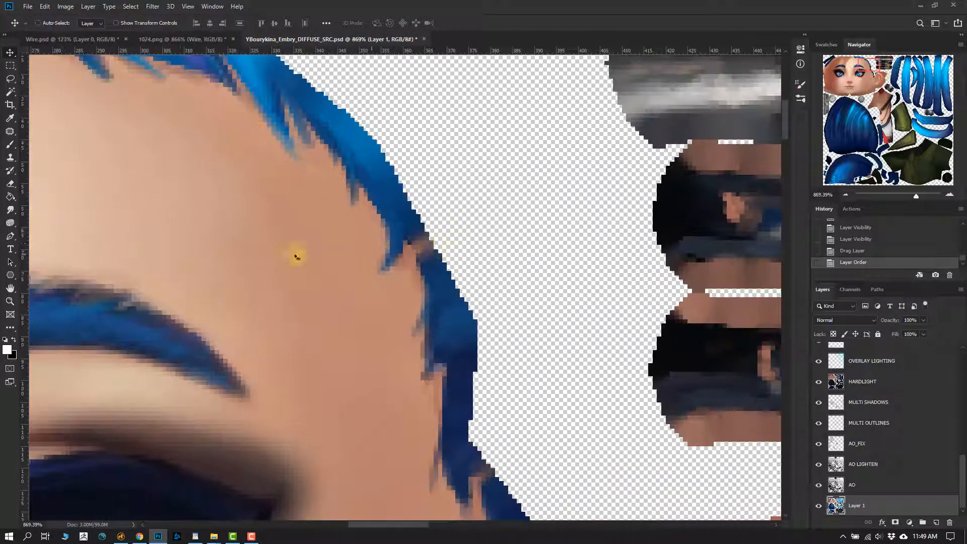
pyautogui.click(10, 209)
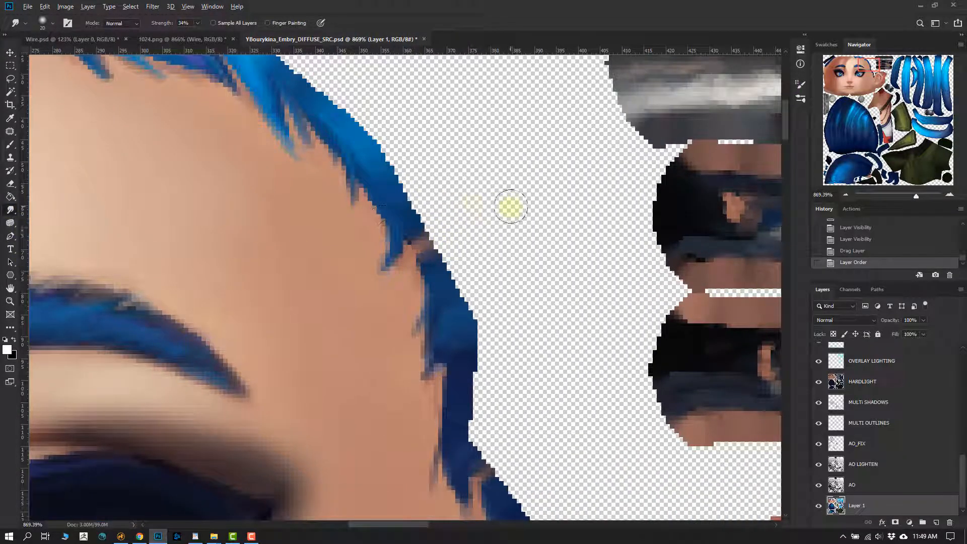
pyautogui.keyDown('alt'); pyautogui.moveTo(510, 206); pyautogui.dragTo(439, 219, button='right'); pyautogui.keyUp('alt')
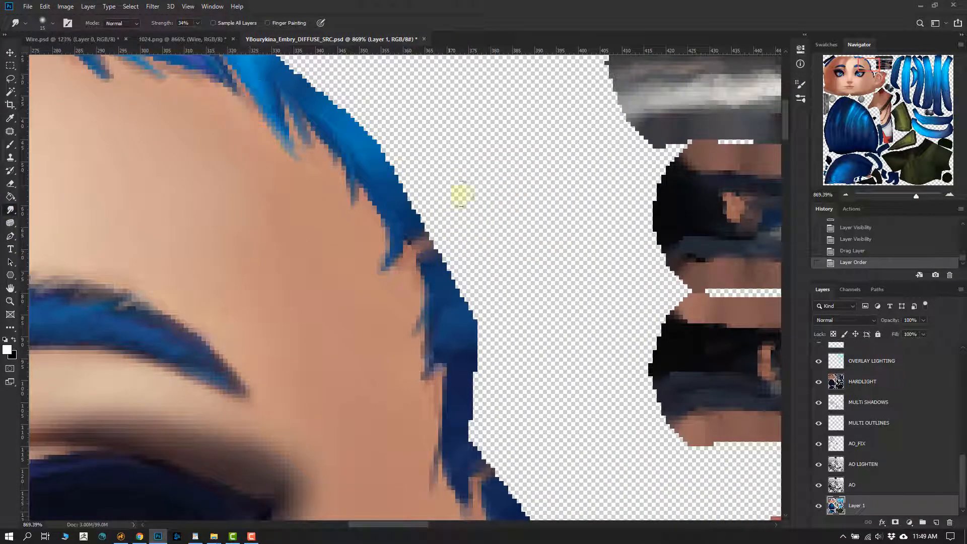
pyautogui.moveTo(196, 33); pyautogui.dragTo(221, 34)
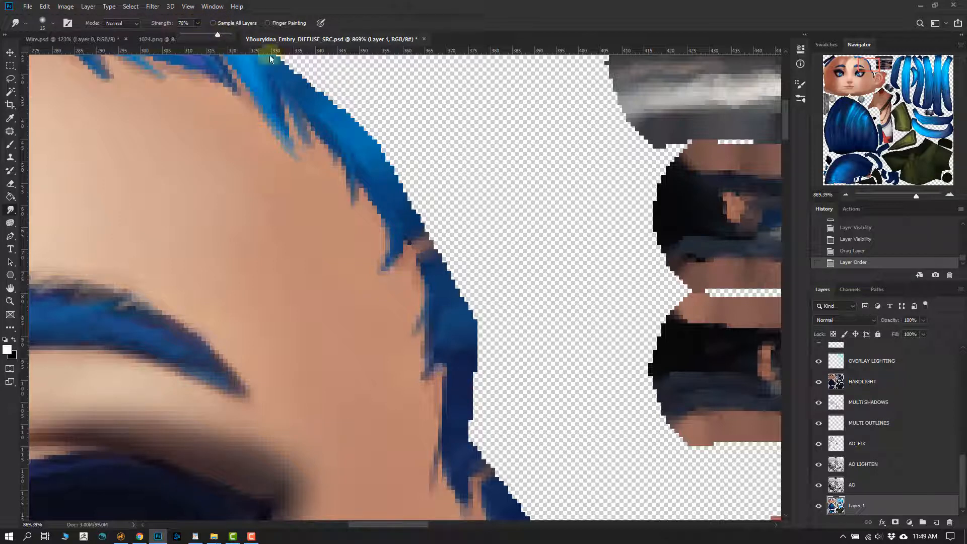
pyautogui.click(498, 183)
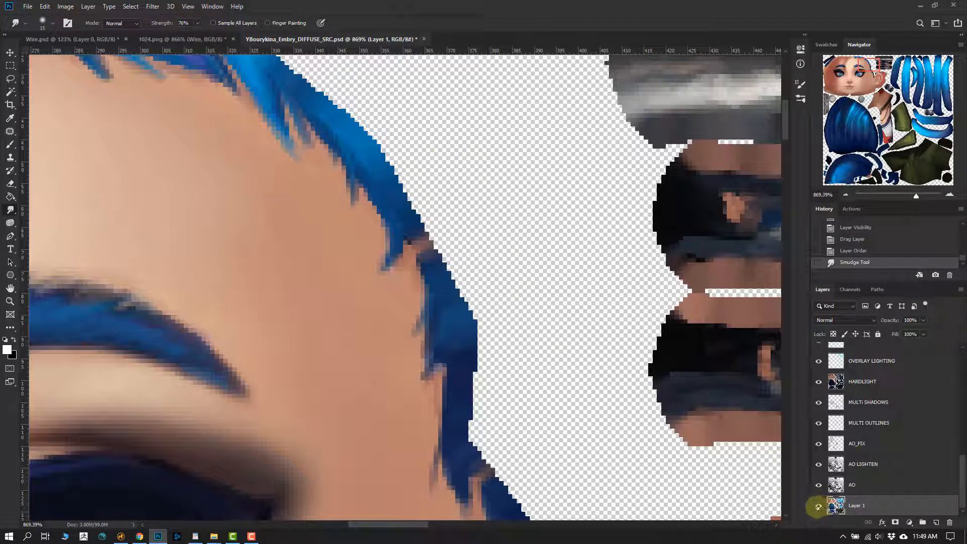
# - Hide and show Layer 1 to check it, try moving the layer sideways, and undo the move
pyautogui.click(818, 506)
pyautogui.click(818, 506)
pyautogui.press('v')
pyautogui.moveTo(432, 282); pyautogui.dragTo(534, 259)
pyautogui.hotkey('ctrl', 'z')
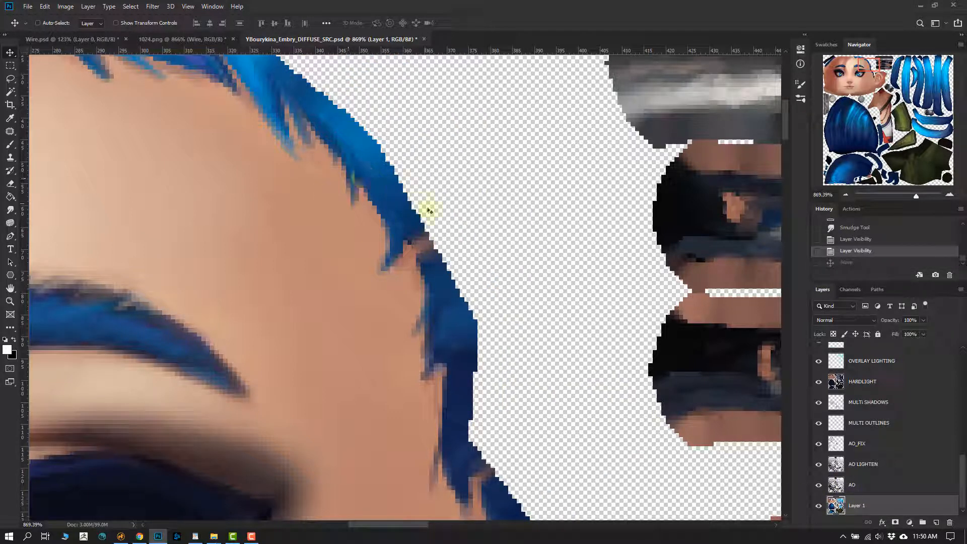
# - Try smudging the blue hairline's edge outward into the transparent area and raise the Smudge strength to 100%
pyautogui.click(11, 209)
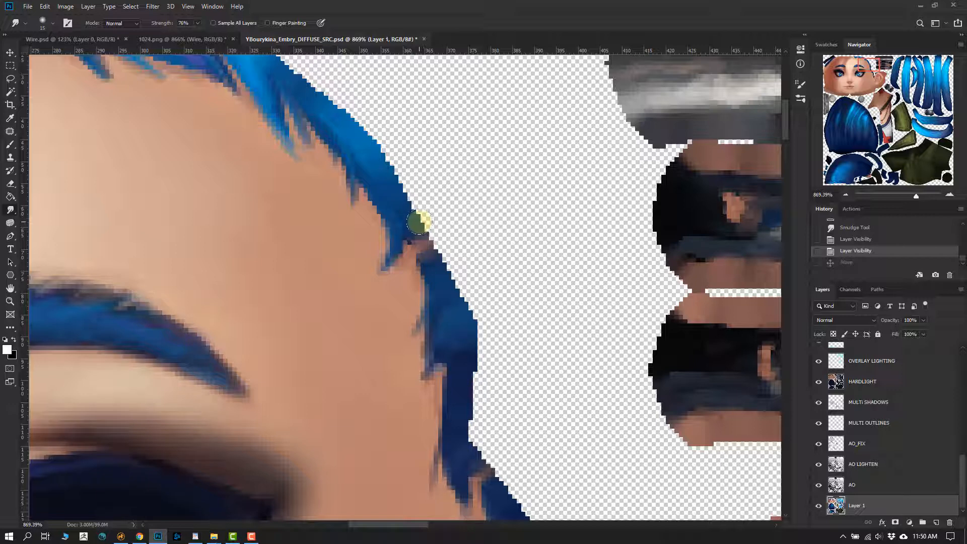
pyautogui.moveTo(421, 216)
pyautogui.mouseDown()
pyautogui.moveTo(410, 230)
pyautogui.moveTo(418, 222)
pyautogui.mouseUp()
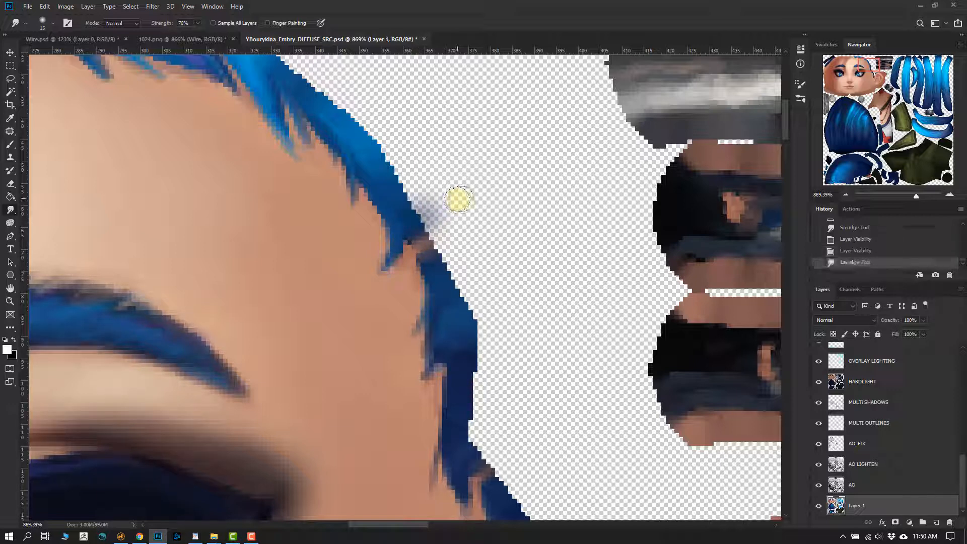
pyautogui.click(199, 25)
pyautogui.moveTo(199, 36); pyautogui.dragTo(217, 37)
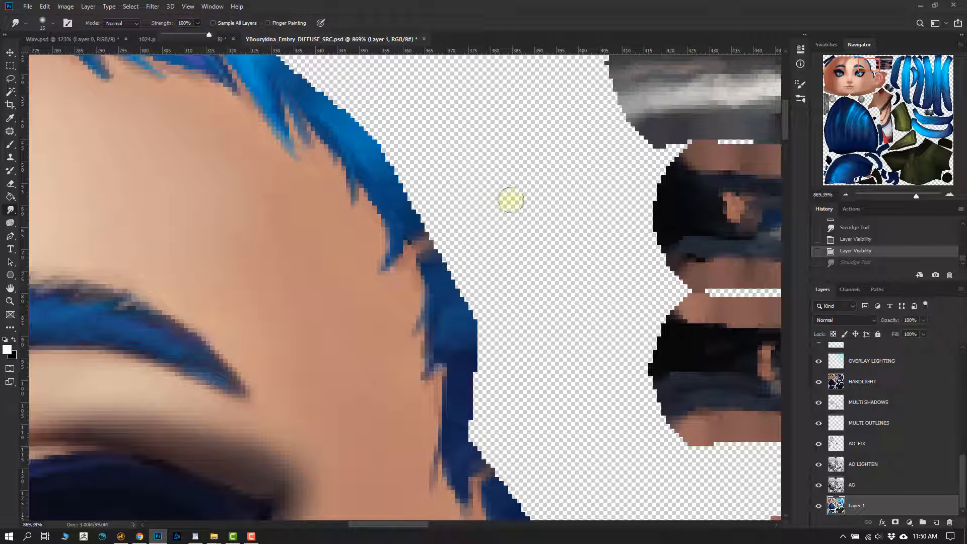
# - Try smudging the hairline outward with the Hard Round brush and undo the strokes
pyautogui.click(506, 217)
pyautogui.rightClick(506, 222)
pyautogui.click(544, 371)
pyautogui.click(481, 187)
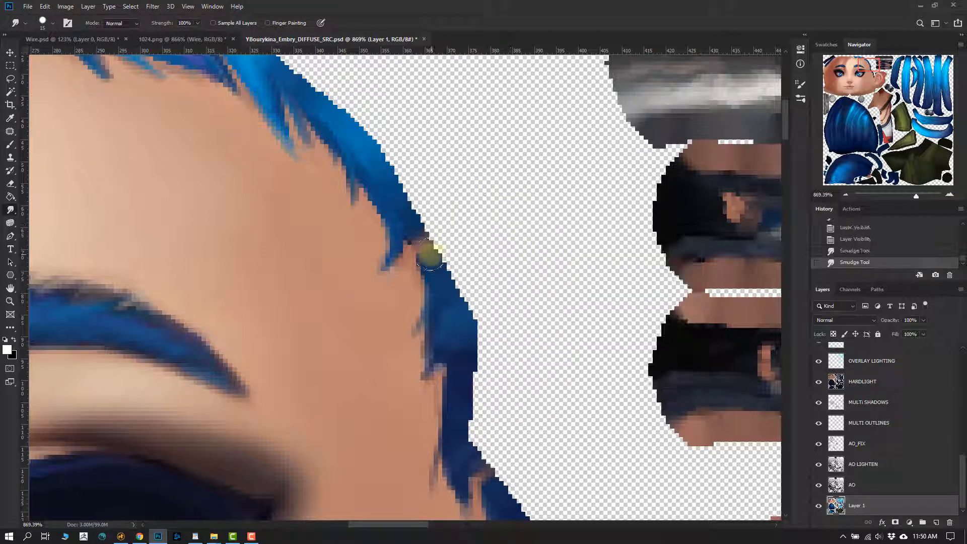
pyautogui.moveTo(436, 252); pyautogui.dragTo(453, 249)
pyautogui.moveTo(437, 296); pyautogui.dragTo(472, 256)
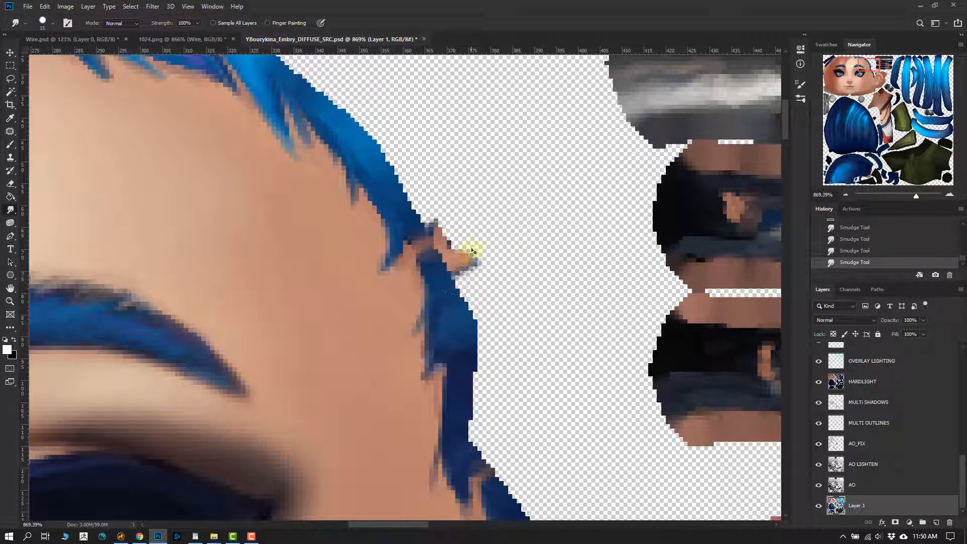
pyautogui.hotkey('ctrl', 'z')
pyautogui.hotkey('ctrl', 'z')
pyautogui.hotkey('ctrl', 'z')
# - Change the Smudge tool to the Soft Round brush at 76% strength and smear the blue hairline's edge outward
pyautogui.rightClick(473, 209)
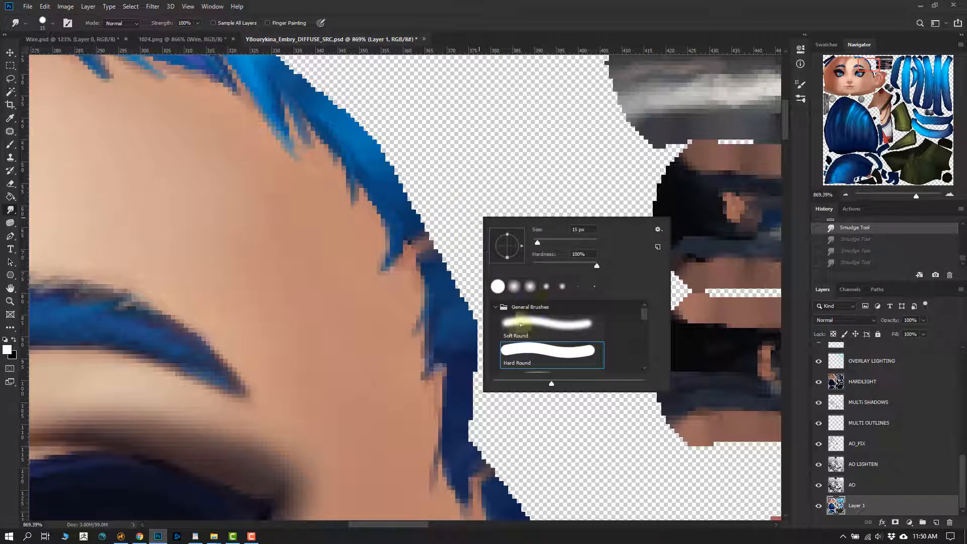
pyautogui.click(443, 161)
pyautogui.moveTo(199, 29); pyautogui.dragTo(188, 30)
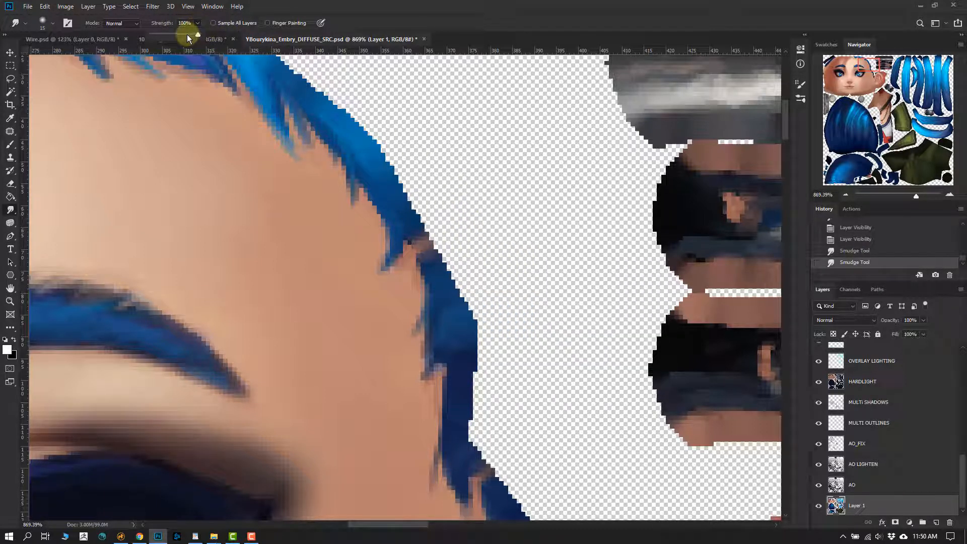
pyautogui.moveTo(467, 292)
pyautogui.mouseDown()
pyautogui.moveTo(449, 330)
pyautogui.moveTo(478, 324)
pyautogui.moveTo(460, 347)
pyautogui.moveTo(475, 362)
pyautogui.moveTo(466, 392)
pyautogui.moveTo(486, 398)
pyautogui.moveTo(482, 432)
pyautogui.moveTo(503, 273)
pyautogui.moveTo(535, 407)
pyautogui.mouseUp()
pyautogui.rightClick(536, 410)
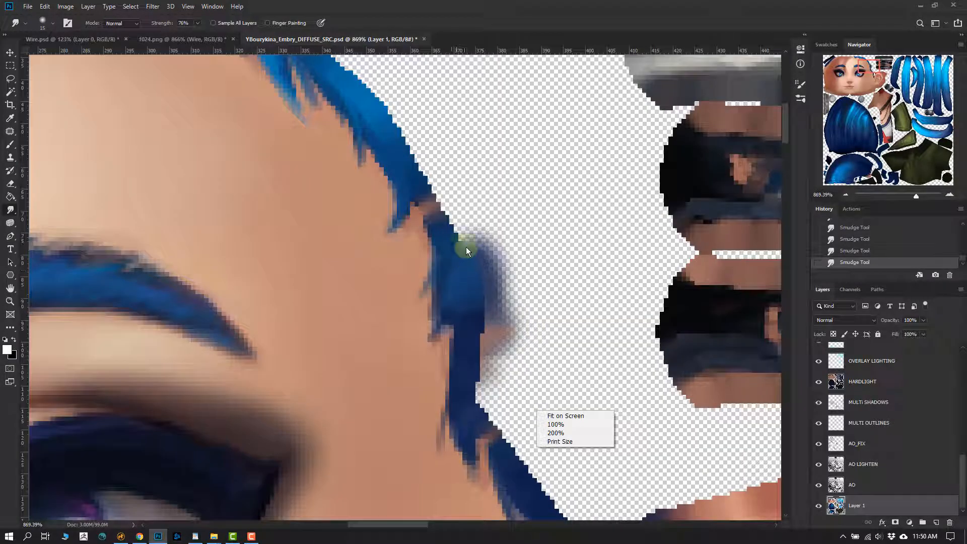
pyautogui.click(453, 234)
# - Smudge the edge of the lowest dark strap shell and the facing hairline edge toward each other until they meet
pyautogui.moveTo(554, 302); pyautogui.dragTo(435, 320)
pyautogui.moveTo(510, 319)
pyautogui.mouseDown()
pyautogui.moveTo(563, 295)
pyautogui.moveTo(523, 356)
pyautogui.moveTo(553, 422)
pyautogui.mouseUp()
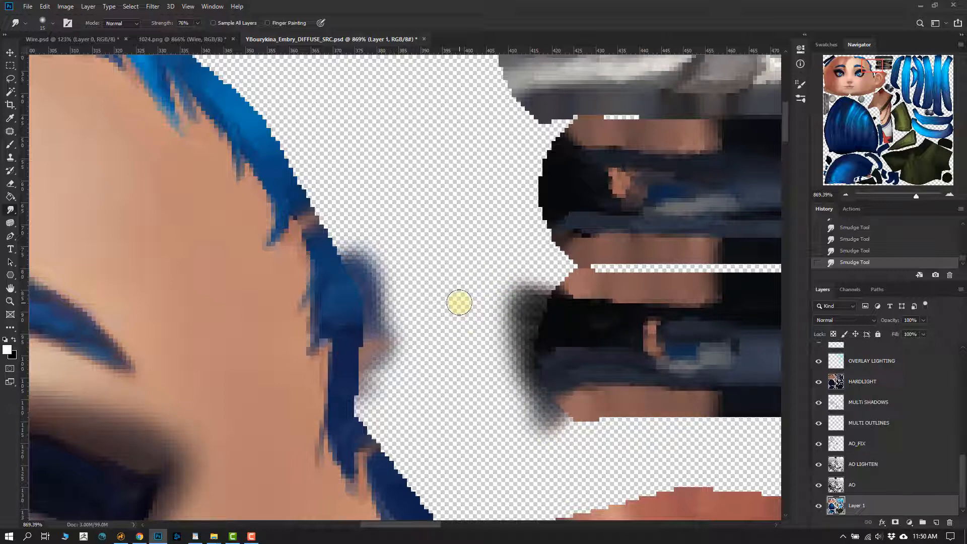
pyautogui.moveTo(503, 319)
pyautogui.mouseDown()
pyautogui.moveTo(494, 306)
pyautogui.moveTo(496, 394)
pyautogui.moveTo(557, 410)
pyautogui.moveTo(567, 398)
pyautogui.mouseUp()
pyautogui.moveTo(353, 359)
pyautogui.mouseDown()
pyautogui.moveTo(394, 319)
pyautogui.moveTo(388, 367)
pyautogui.moveTo(425, 376)
pyautogui.moveTo(356, 410)
pyautogui.moveTo(464, 395)
pyautogui.moveTo(373, 359)
pyautogui.mouseUp()
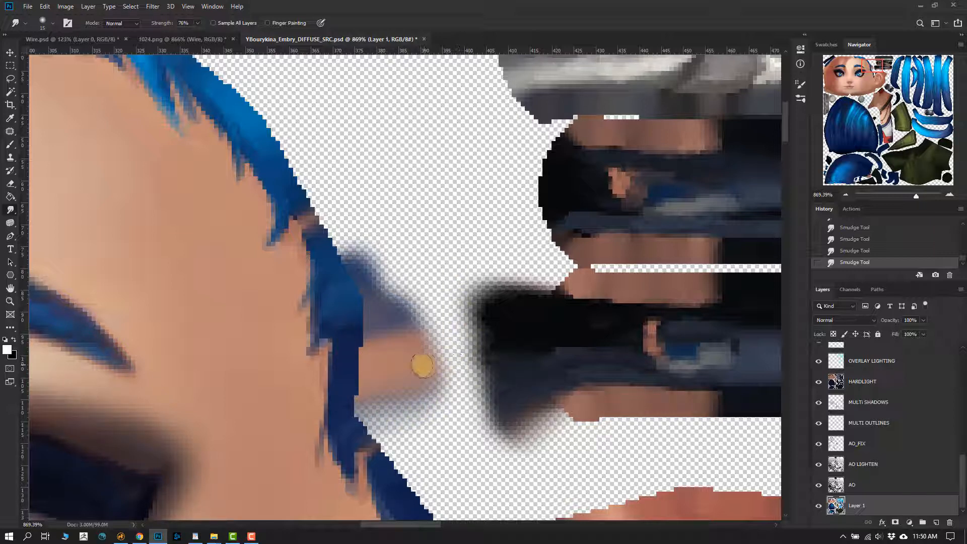
pyautogui.moveTo(416, 371)
pyautogui.mouseDown()
pyautogui.moveTo(479, 367)
pyautogui.moveTo(463, 387)
pyautogui.mouseUp()
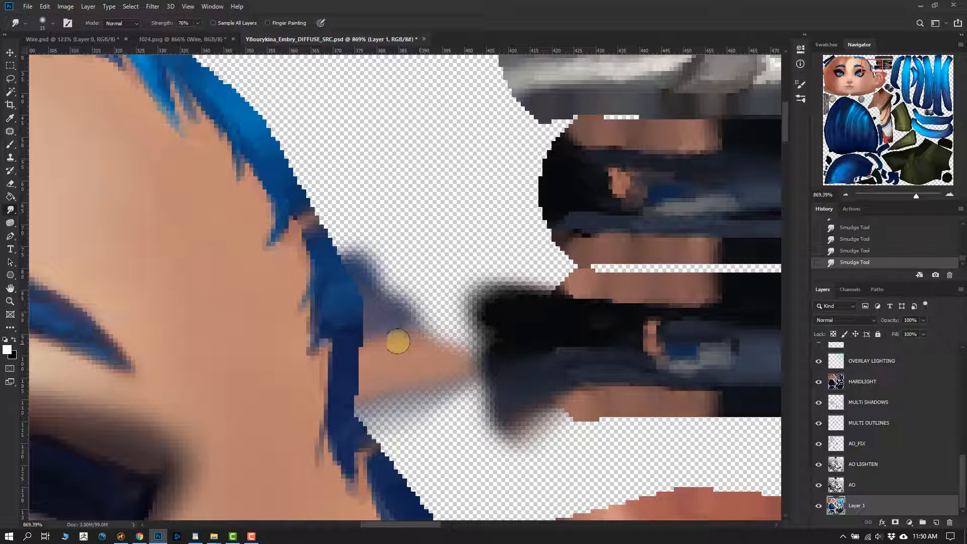
pyautogui.keyDown('ctrl'); pyautogui.moveTo(414, 347); pyautogui.dragTo(336, 344); pyautogui.keyUp('ctrl')
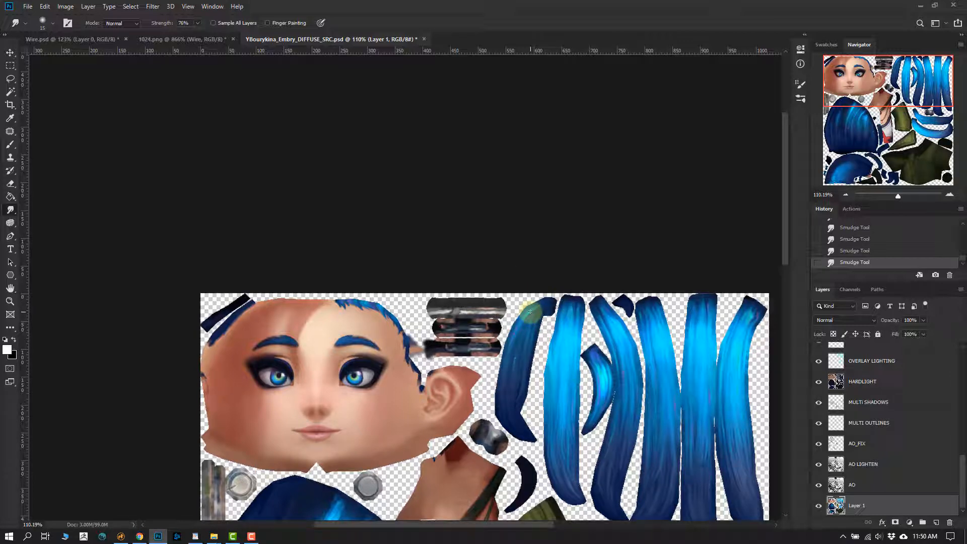
# - Review the whole smudged texture, switch to Modo, and view the UV layout beside the character's head
pyautogui.moveTo(425, 364); pyautogui.dragTo(402, 241)
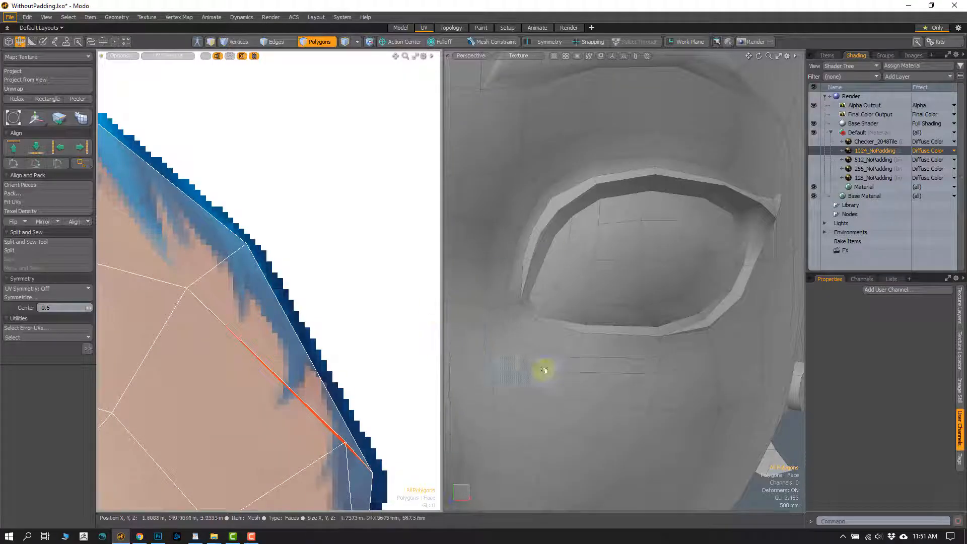
pyautogui.scroll(-5, 543, 367)
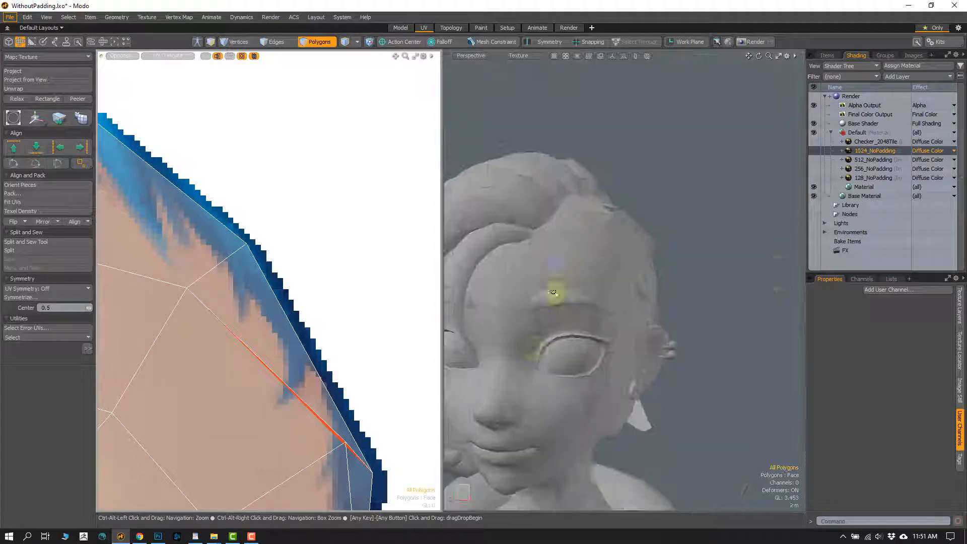
pyautogui.scroll(-3, 553, 292)
pyautogui.scroll(-10, 350, 363)
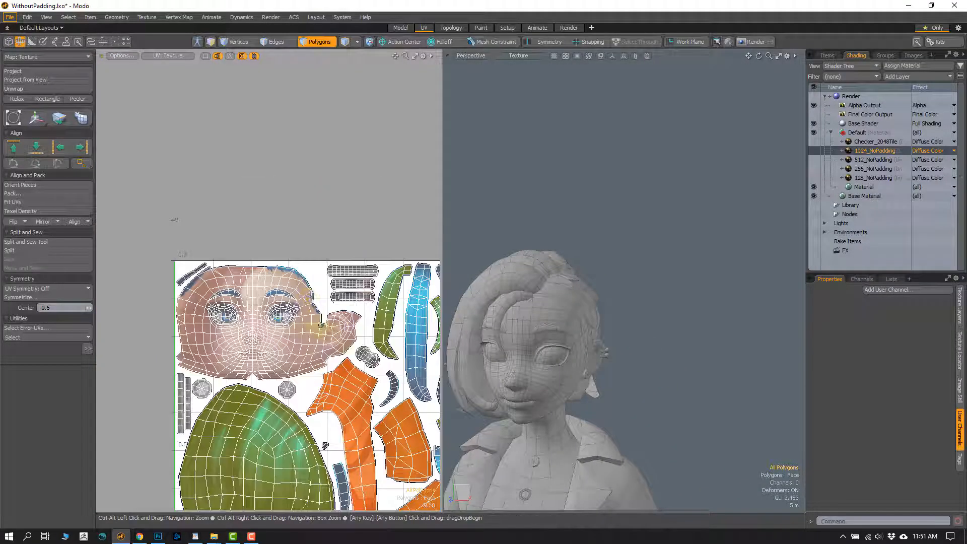
# - Delete the 512_NoPadding, 256_NoPadding, 128_NoPadding and Checker_2048Tile layers from the Default material group
pyautogui.keyDown('alt'); pyautogui.keyDown('shift'); pyautogui.moveTo(320, 325); pyautogui.dragTo(269, 241); pyautogui.keyUp('shift'); pyautogui.keyUp('alt')
pyautogui.keyDown('ctrl'); pyautogui.keyDown('alt'); pyautogui.moveTo(362, 330); pyautogui.dragTo(332, 333); pyautogui.keyUp('alt'); pyautogui.keyUp('ctrl')
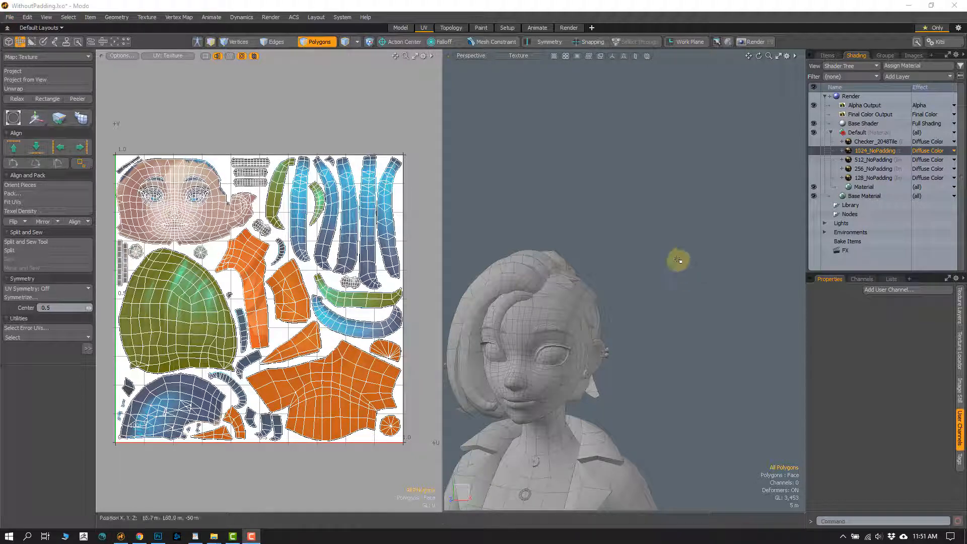
pyautogui.click(862, 160)
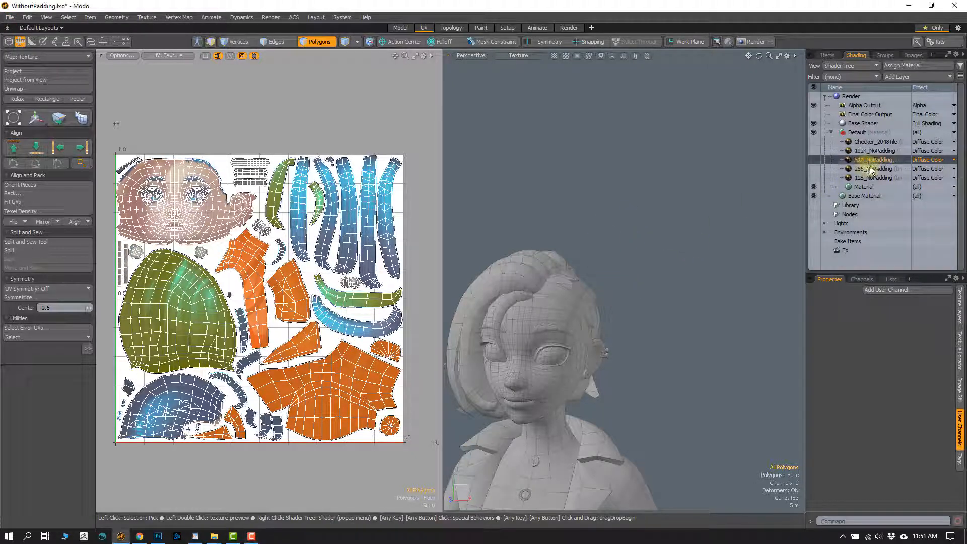
pyautogui.keyDown('shift'); pyautogui.click(867, 178); pyautogui.keyUp('shift')
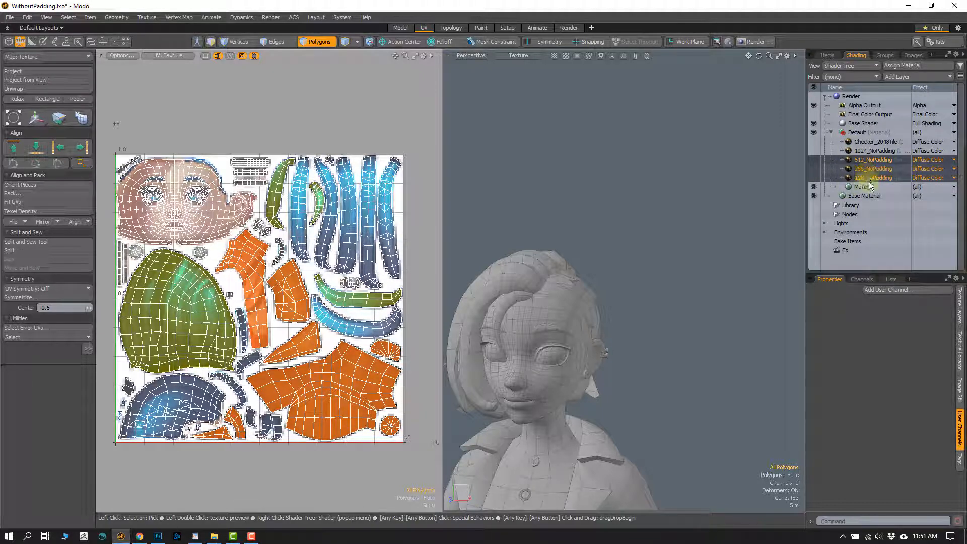
pyautogui.rightClick(870, 179)
pyautogui.click(851, 294)
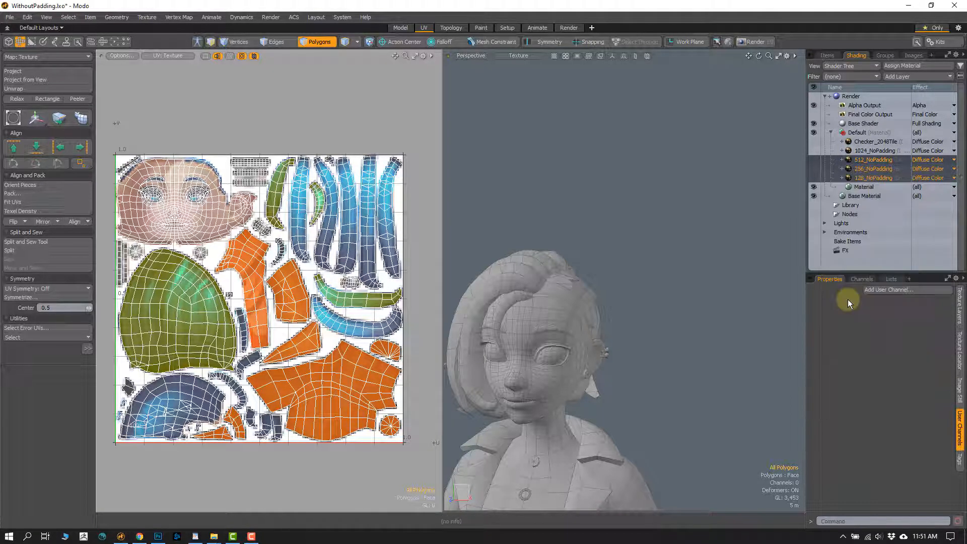
pyautogui.click(875, 142)
pyautogui.rightClick(875, 141)
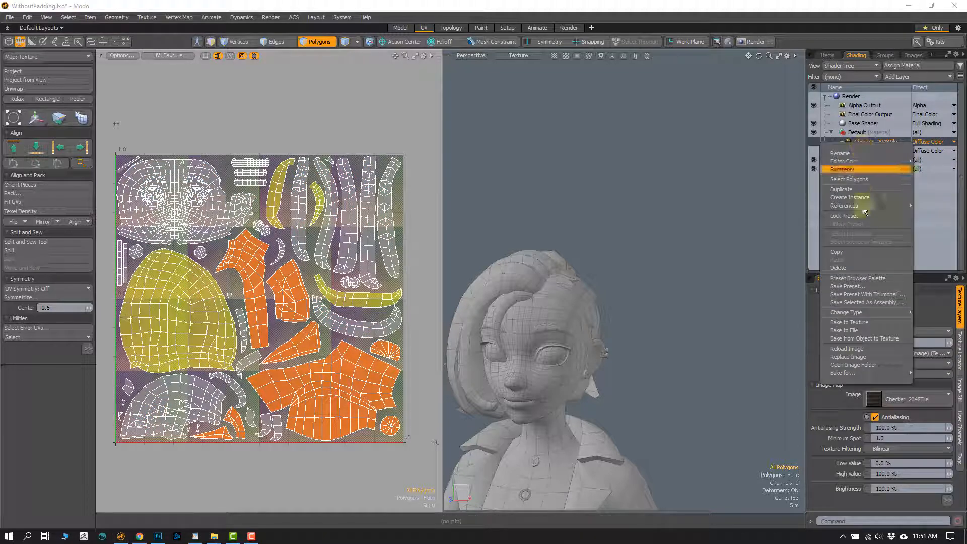
pyautogui.click(838, 268)
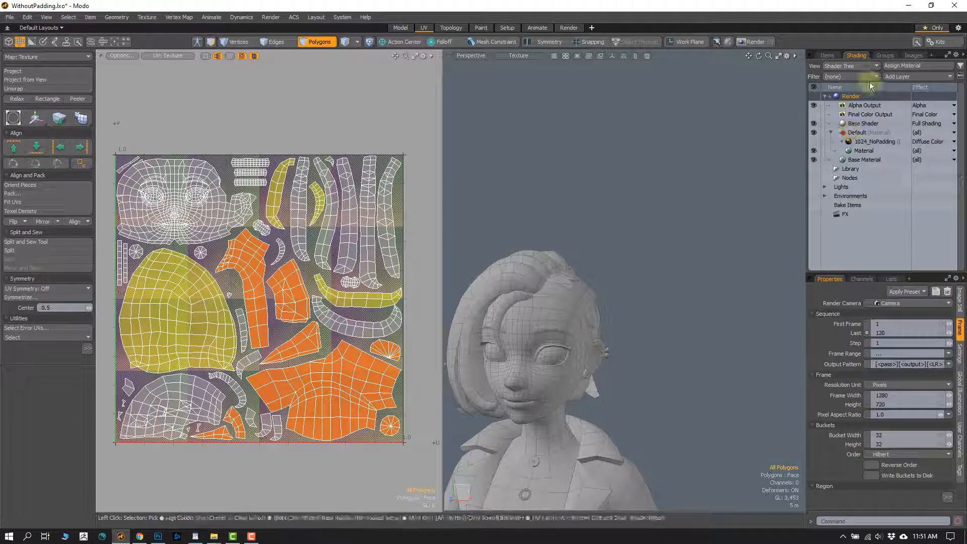
# - Delete the 128, 256 and 512 NoPadding and Checker_2048Tile image clips, keeping only 1024_NoPadding
pyautogui.click(858, 132)
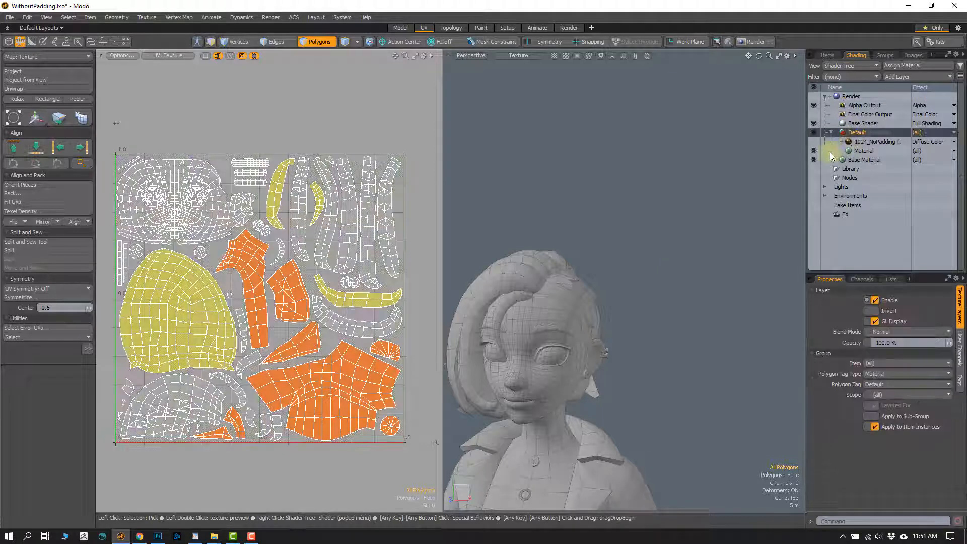
pyautogui.click(913, 55)
pyautogui.click(873, 96)
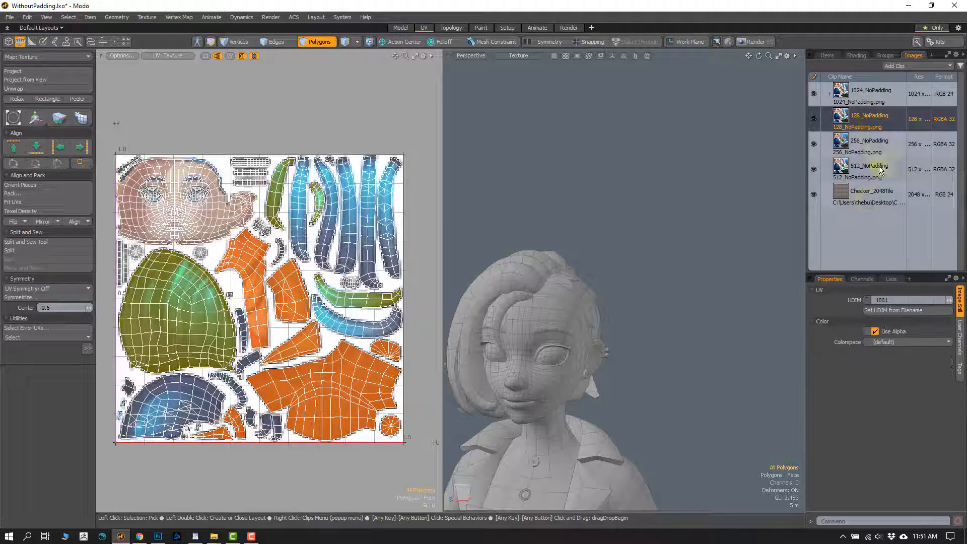
pyautogui.rightClick(861, 198)
pyautogui.click(836, 223)
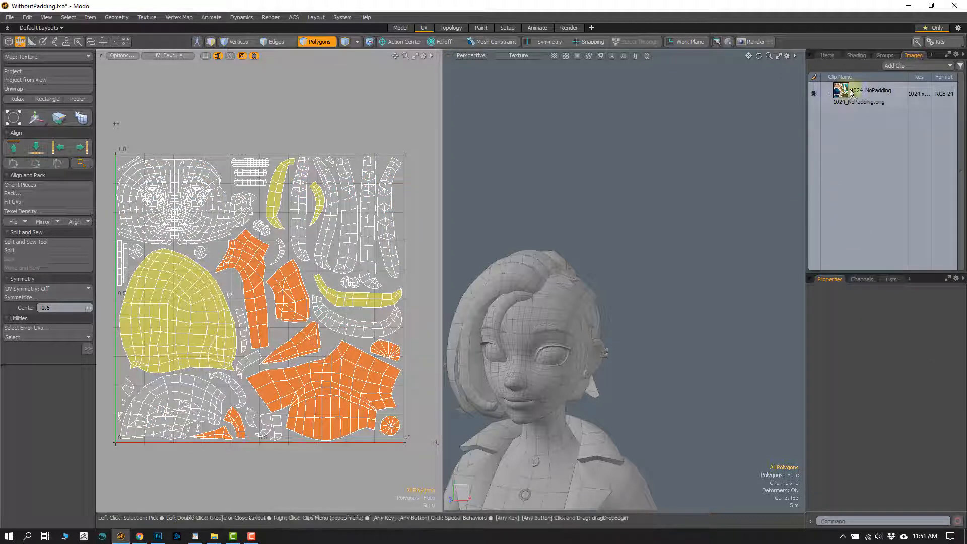
pyautogui.click(851, 94)
# - Turn on the visibility of the 1024_NoPadding layer in the Shader Tree and fit the whole character in the 3D view
pyautogui.click(854, 56)
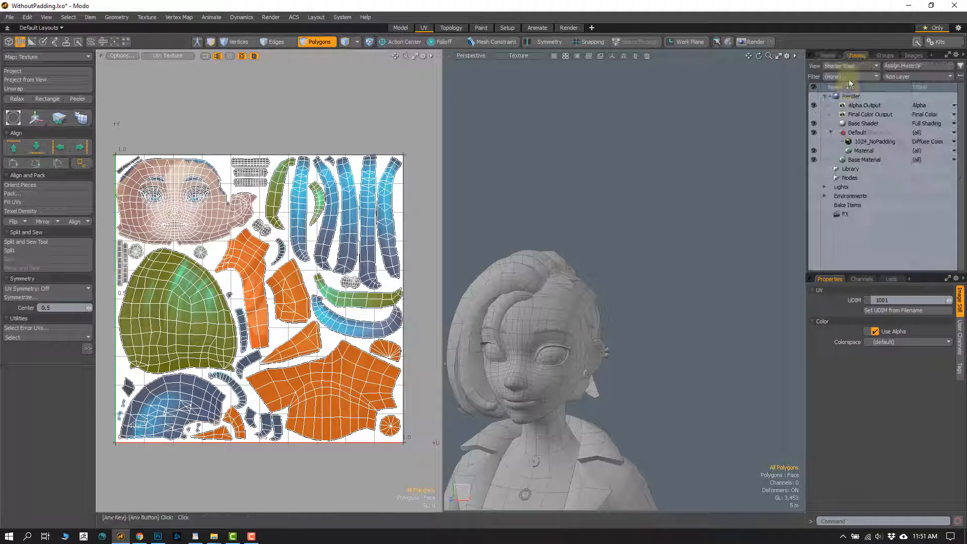
pyautogui.click(813, 141)
pyautogui.keyDown('alt'); pyautogui.moveTo(580, 342); pyautogui.dragTo(574, 312); pyautogui.keyUp('alt')
pyautogui.scroll(4, 492, 330)
pyautogui.press('a')
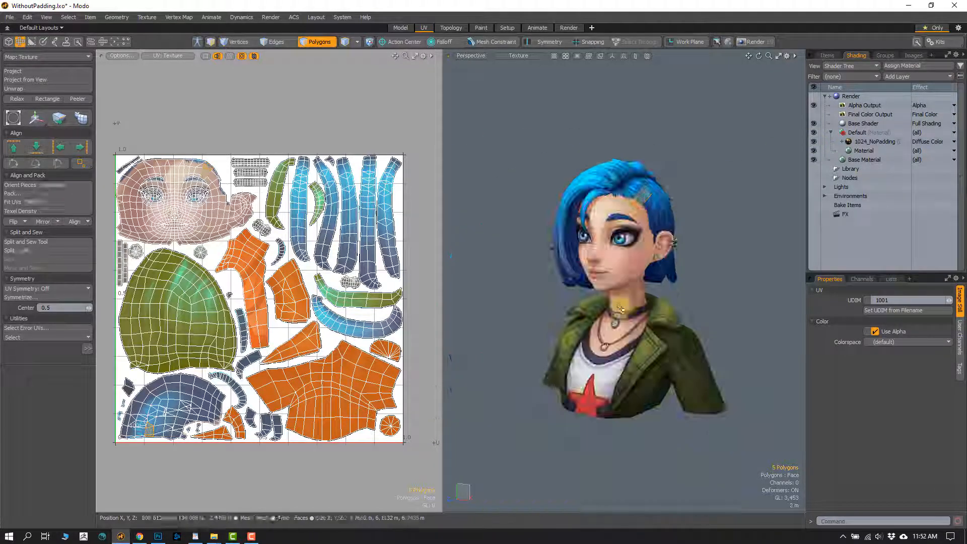
# - Examine the painted hairline, forehead and ear up close on the textured 3D head
pyautogui.moveTo(650, 216); pyautogui.dragTo(647, 199)
pyautogui.hotkey('shift', 'a')
pyautogui.moveTo(619, 263)
pyautogui.keyDown('alt'); pyautogui.mouseDown()
pyautogui.moveTo(664, 255)
pyautogui.moveTo(608, 248)
pyautogui.mouseUp(); pyautogui.keyUp('alt')
pyautogui.press('Escape')
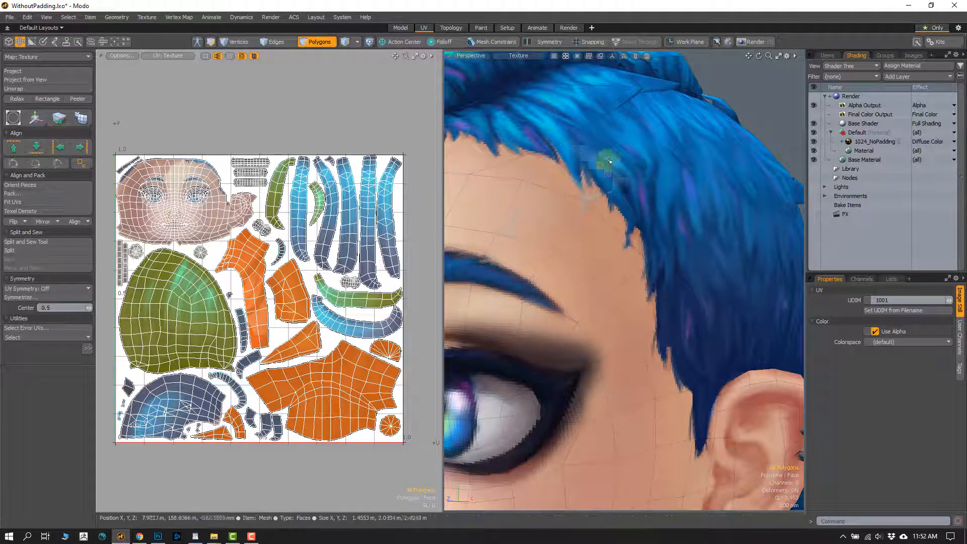
pyautogui.keyDown('alt'); pyautogui.moveTo(637, 221); pyautogui.dragTo(609, 240); pyautogui.keyUp('alt')
pyautogui.scroll(-3, 576, 247)
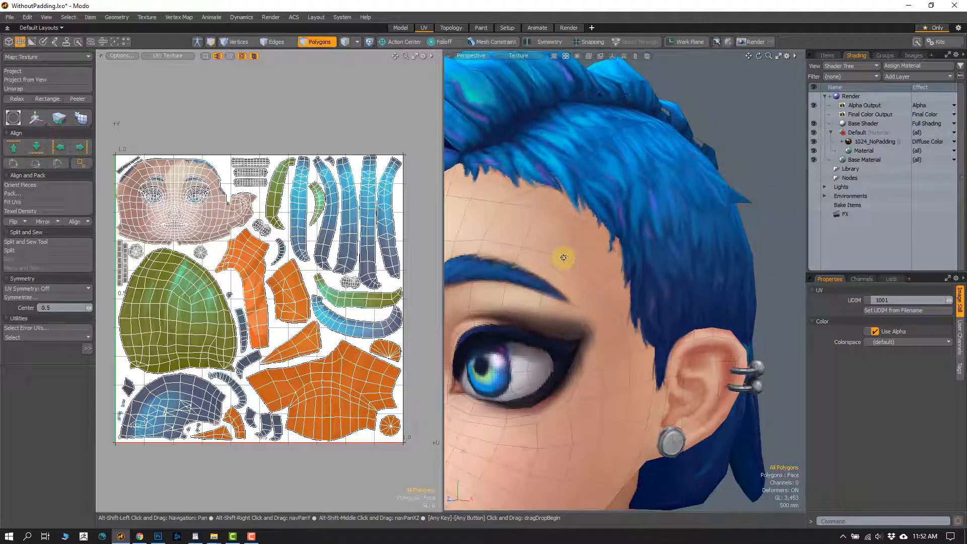
pyautogui.keyDown('alt'); pyautogui.moveTo(567, 293); pyautogui.dragTo(571, 306); pyautogui.keyUp('alt')
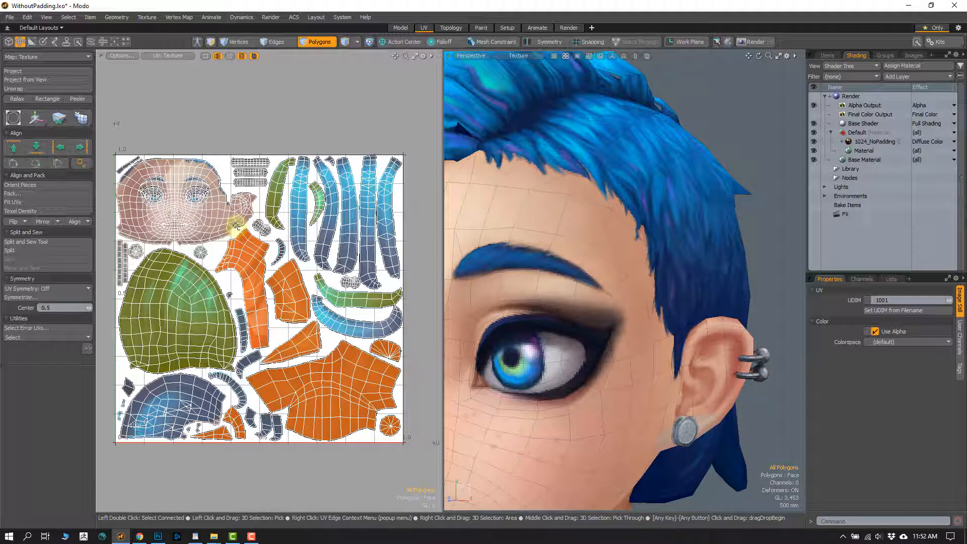
pyautogui.keyDown('alt'); pyautogui.moveTo(669, 267); pyautogui.dragTo(621, 313); pyautogui.keyUp('alt')
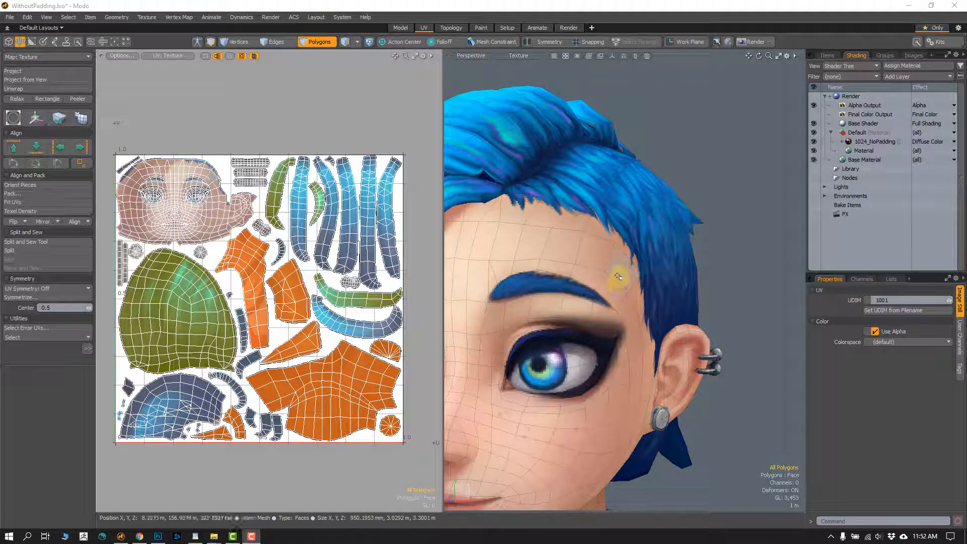
# - Switch to the Paint layout, clear the hair polygon selection and frame the hairline above the eyebrow
pyautogui.press('super')
pyautogui.click(505, 111)
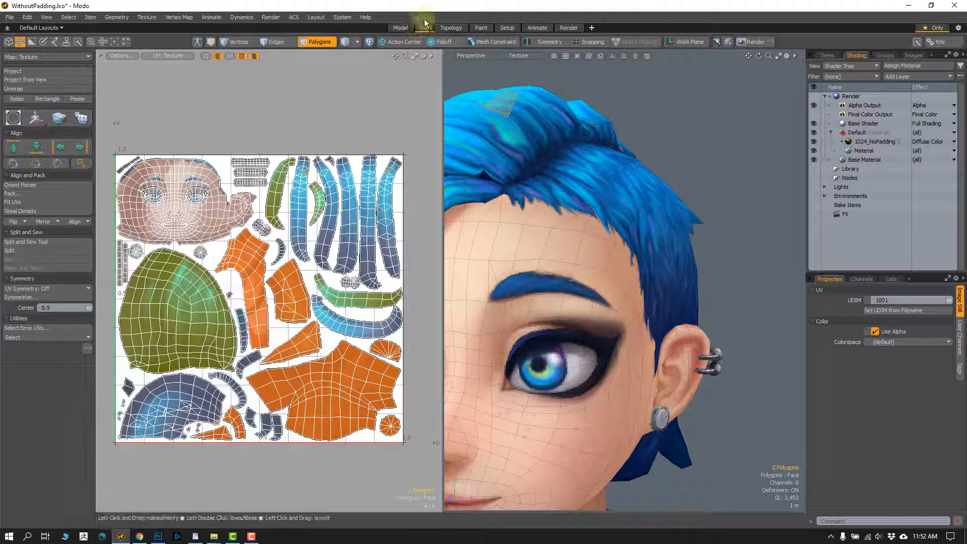
pyautogui.click(480, 27)
pyautogui.hotkey('shift', 'a')
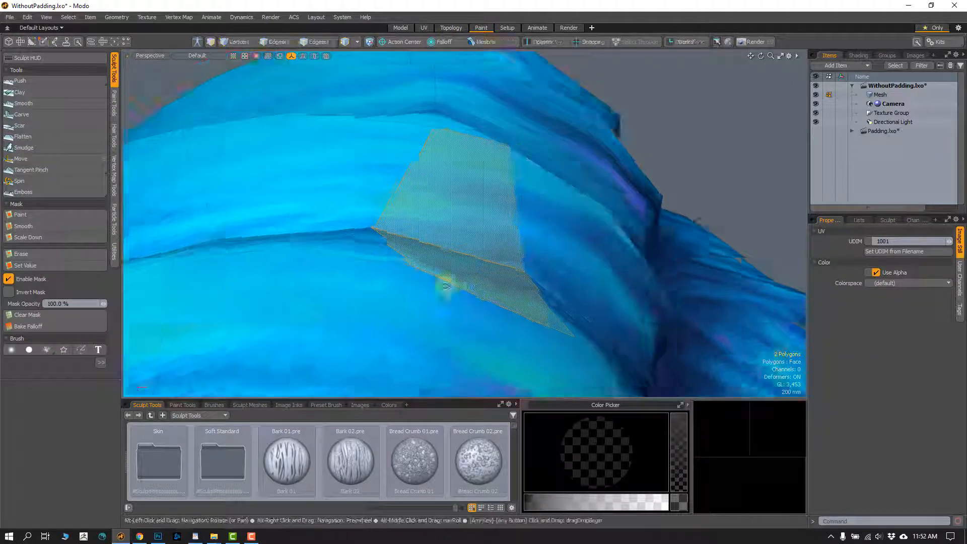
pyautogui.scroll(-10, 446, 286)
pyautogui.keyDown('alt'); pyautogui.keyDown('shift'); pyautogui.moveTo(468, 211); pyautogui.dragTo(448, 151); pyautogui.keyUp('shift'); pyautogui.keyUp('alt')
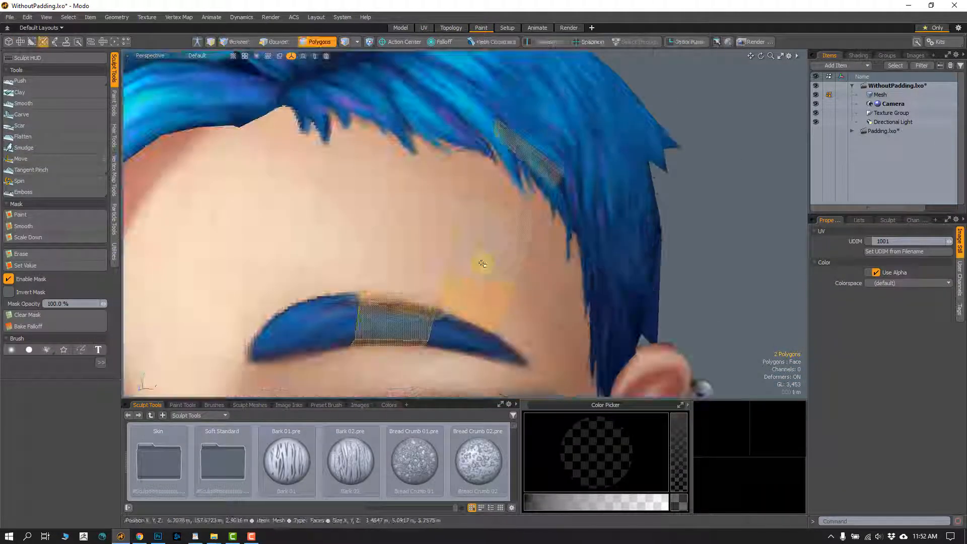
pyautogui.moveTo(481, 263)
pyautogui.keyDown('alt'); pyautogui.mouseDown()
pyautogui.moveTo(562, 256)
pyautogui.moveTo(449, 264)
pyautogui.mouseUp(); pyautogui.keyUp('alt')
pyautogui.keyDown('alt'); pyautogui.moveTo(449, 265); pyautogui.dragTo(529, 255); pyautogui.keyUp('alt')
pyautogui.click(530, 254)
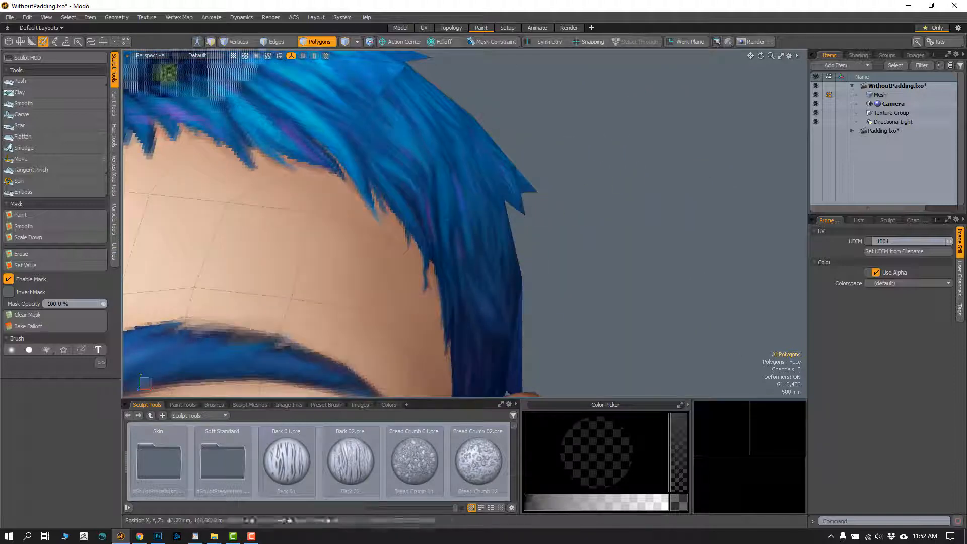
# - Activate the Paintbrush from the paint tools and make the 1024_NoPadding layer the image to paint on
pyautogui.click(114, 100)
pyautogui.click(43, 71)
pyautogui.moveTo(479, 268)
pyautogui.keyDown('alt'); pyautogui.mouseDown()
pyautogui.moveTo(427, 213)
pyautogui.moveTo(401, 238)
pyautogui.mouseUp(); pyautogui.keyUp('alt')
pyautogui.press('/')
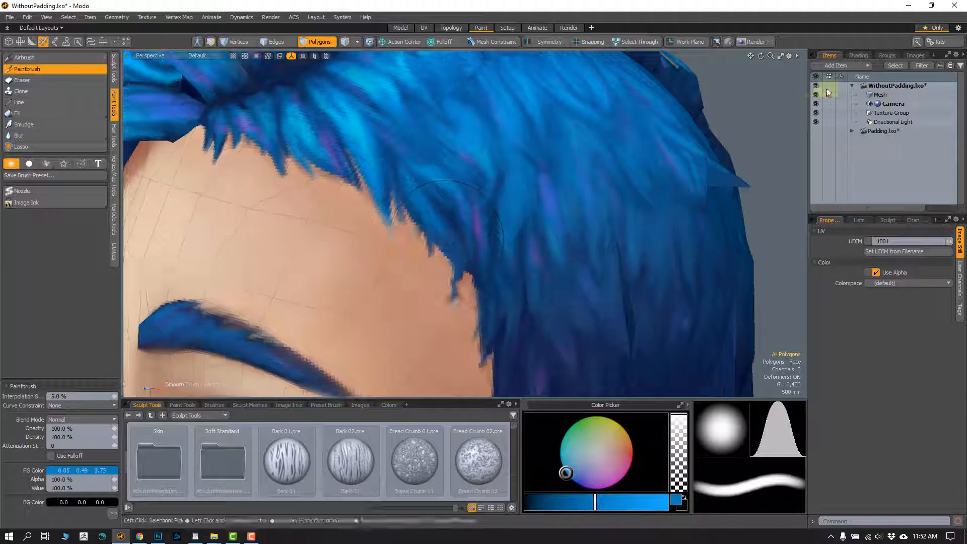
pyautogui.click(857, 55)
pyautogui.click(866, 143)
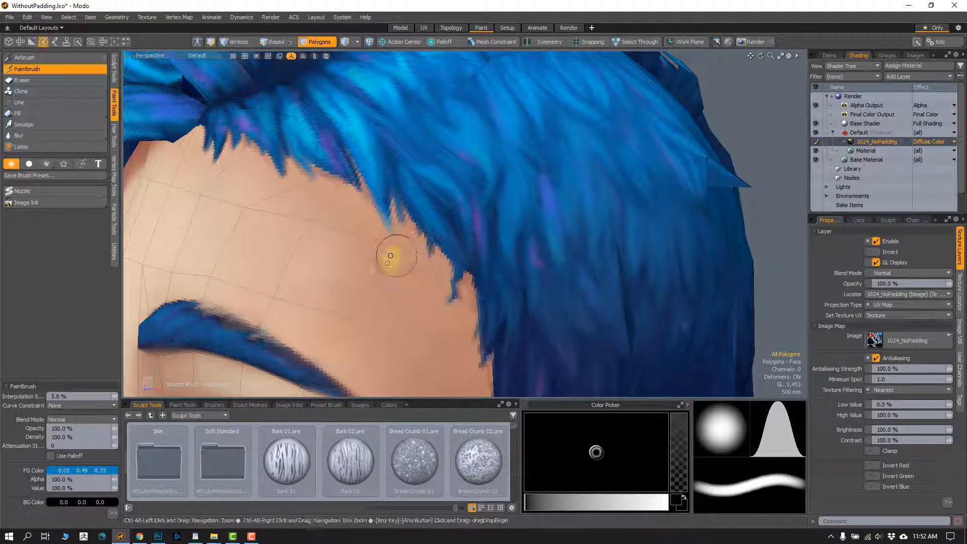
# - Paint small hair strands over the forehead edge of the hairline using blues sampled from the hair
pyautogui.keyDown('ctrl'); pyautogui.keyDown('alt'); pyautogui.moveTo(392, 256); pyautogui.dragTo(490, 217); pyautogui.keyUp('alt'); pyautogui.keyUp('ctrl')
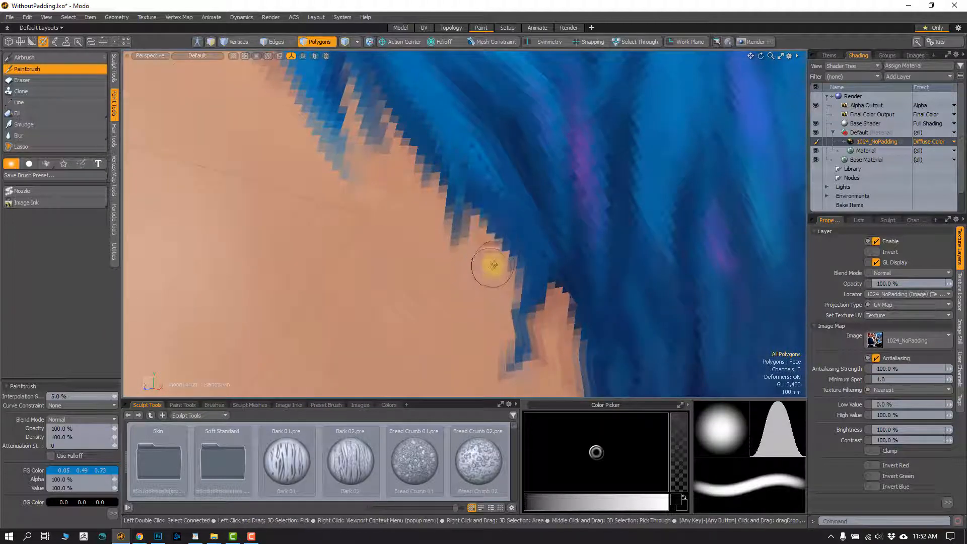
pyautogui.moveTo(491, 242); pyautogui.dragTo(498, 291)
pyautogui.press('c')
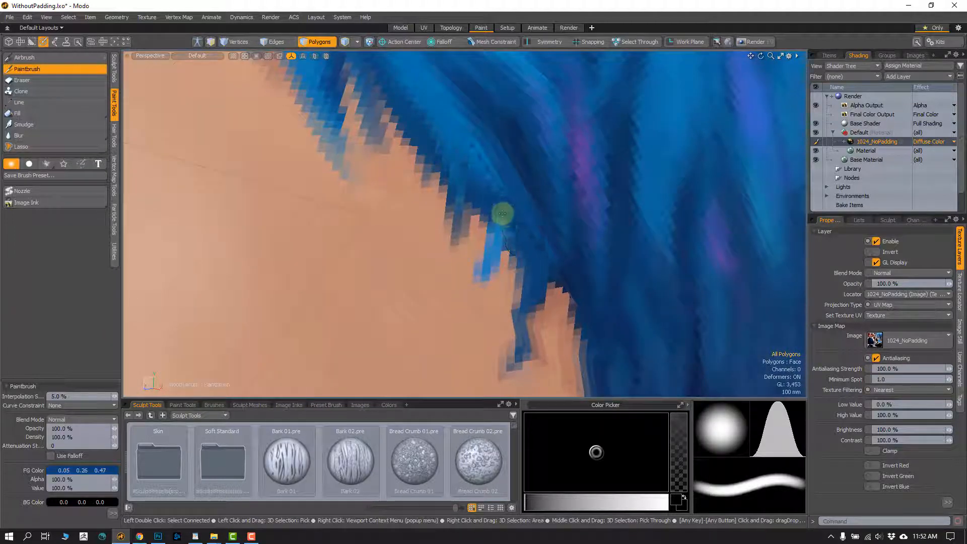
pyautogui.moveTo(501, 213)
pyautogui.mouseDown()
pyautogui.moveTo(482, 280)
pyautogui.moveTo(487, 271)
pyautogui.mouseUp()
pyautogui.keyDown('alt'); pyautogui.keyDown('shift'); pyautogui.moveTo(527, 297); pyautogui.dragTo(500, 273); pyautogui.keyUp('shift'); pyautogui.keyUp('alt')
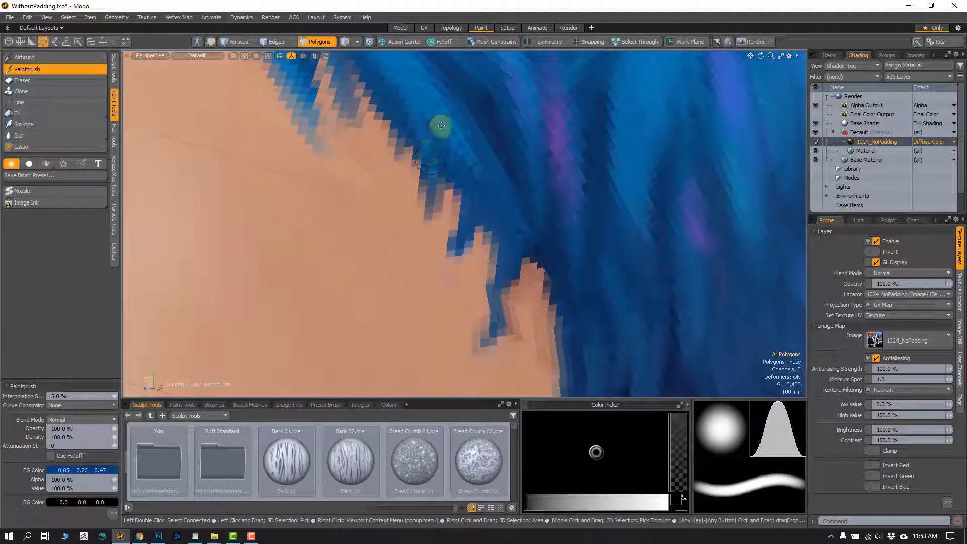
pyautogui.press('c')
pyautogui.moveTo(474, 170)
pyautogui.mouseDown()
pyautogui.moveTo(479, 214)
pyautogui.moveTo(468, 243)
pyautogui.mouseUp()
pyautogui.press('c')
pyautogui.press('c')
pyautogui.keyDown('ctrl'); pyautogui.keyDown('alt'); pyautogui.moveTo(484, 276); pyautogui.dragTo(458, 177); pyautogui.keyUp('alt'); pyautogui.keyUp('ctrl')
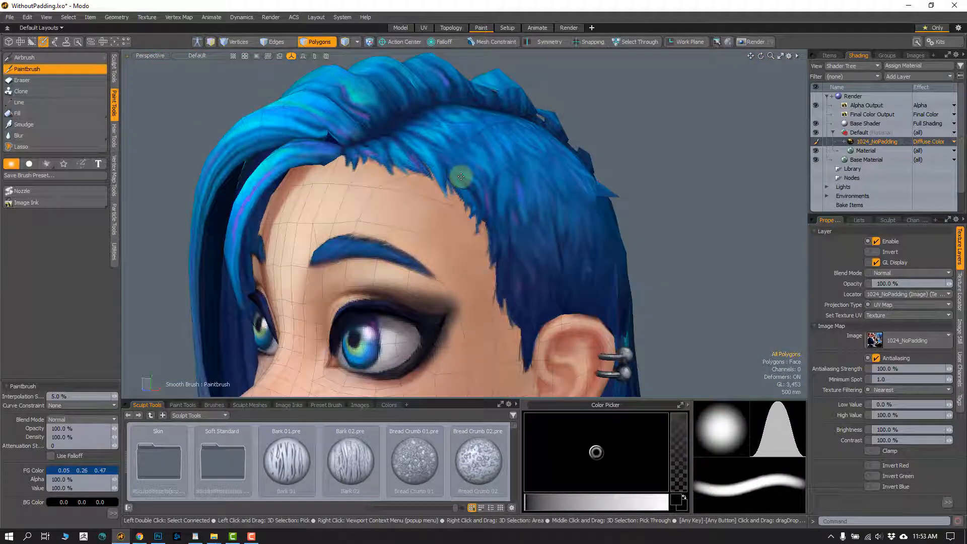
# - Look over the painted head, return to the Model layout and bring the whole bust into view
pyautogui.keyDown('alt'); pyautogui.moveTo(442, 245); pyautogui.dragTo(471, 180); pyautogui.keyUp('alt')
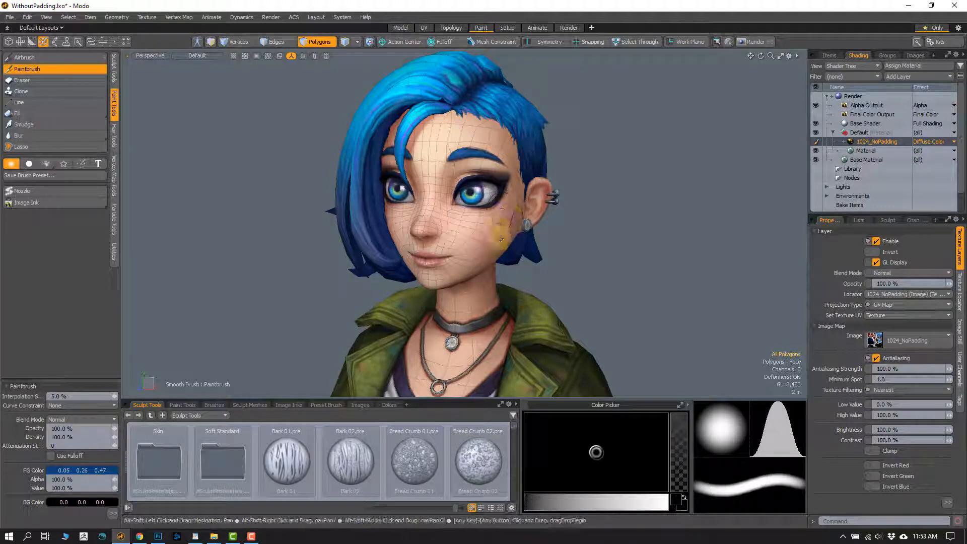
pyautogui.keyDown('alt'); pyautogui.keyDown('shift'); pyautogui.moveTo(499, 230); pyautogui.dragTo(504, 258); pyautogui.keyUp('shift'); pyautogui.keyUp('alt')
pyautogui.keyDown('alt'); pyautogui.moveTo(503, 259); pyautogui.dragTo(476, 259); pyautogui.keyUp('alt')
pyautogui.moveTo(548, 231)
pyautogui.keyDown('alt'); pyautogui.keyDown('shift'); pyautogui.mouseDown()
pyautogui.moveTo(525, 242)
pyautogui.moveTo(538, 236)
pyautogui.mouseUp(); pyautogui.keyUp('shift'); pyautogui.keyUp('alt')
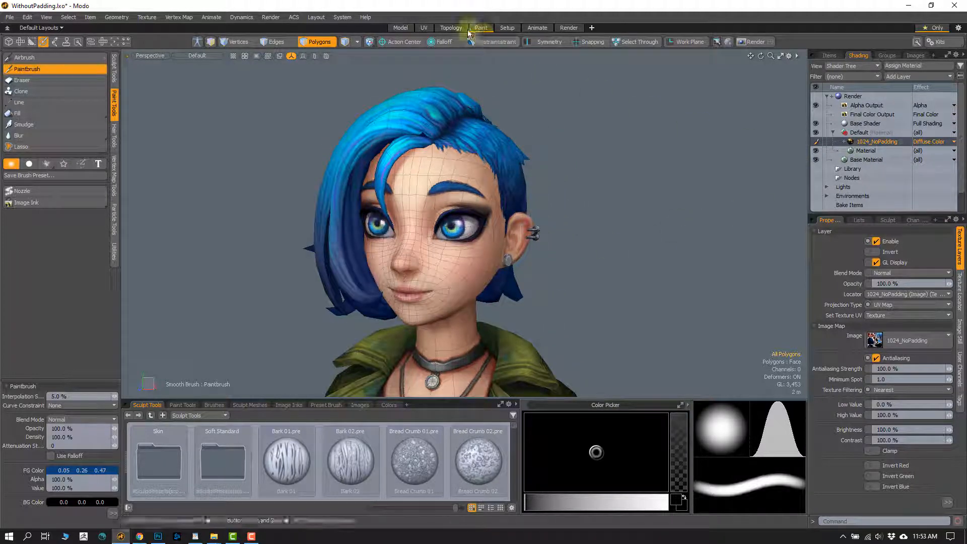
pyautogui.click(399, 27)
pyautogui.moveTo(489, 236)
pyautogui.keyDown('alt'); pyautogui.mouseDown()
pyautogui.moveTo(532, 321)
pyautogui.moveTo(527, 286)
pyautogui.mouseUp(); pyautogui.keyUp('alt')
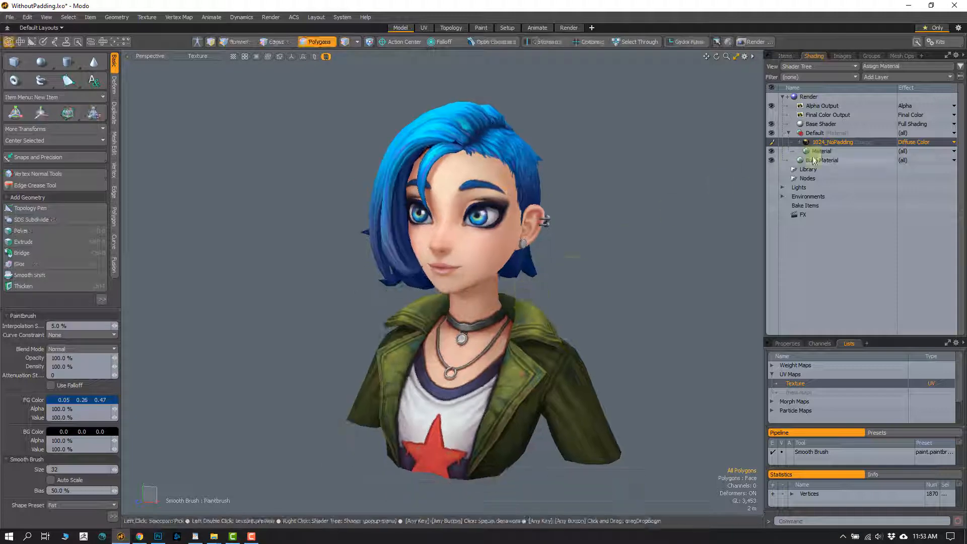
# - Check the available commands for the 1024_NoPadding image clip, then show the item list and drop the Paintbrush
pyautogui.click(846, 55)
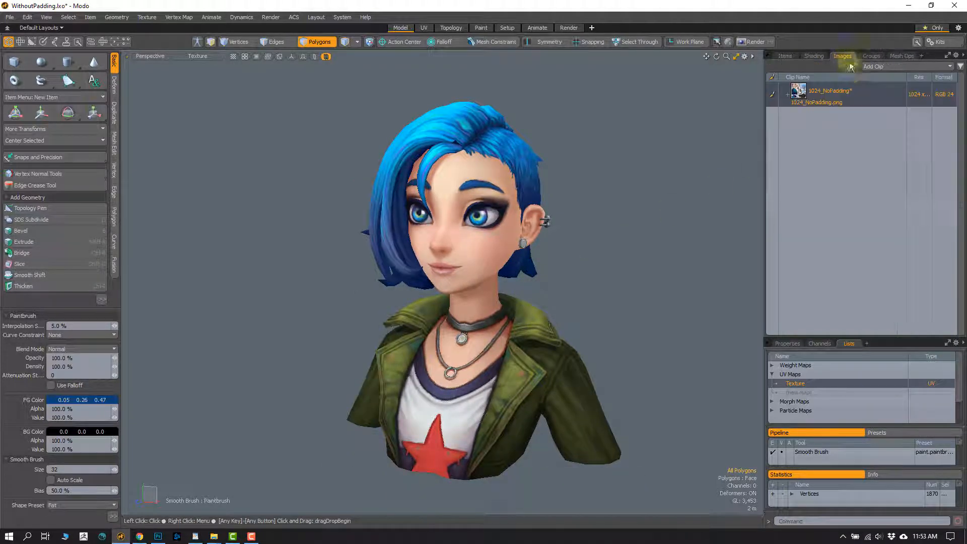
pyautogui.rightClick(872, 92)
pyautogui.click(846, 180)
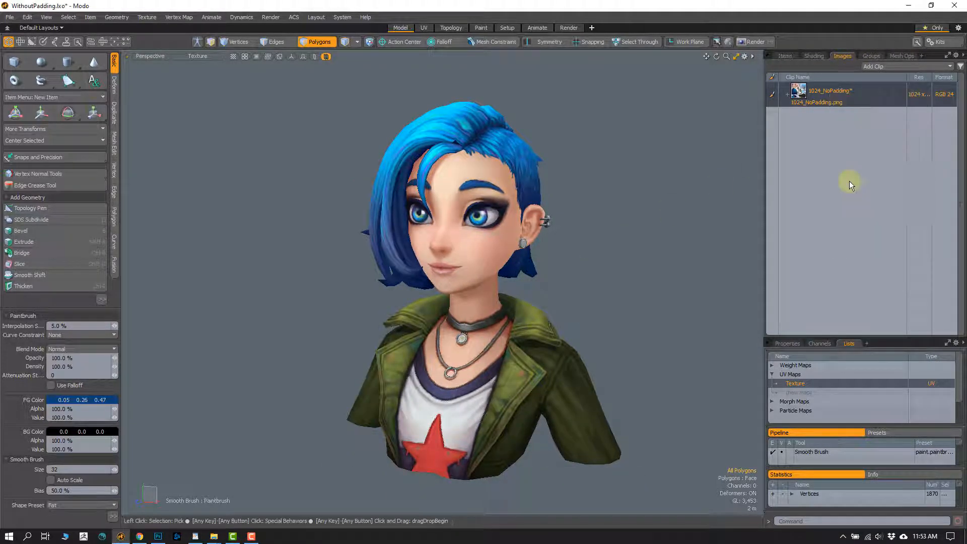
pyautogui.click(786, 55)
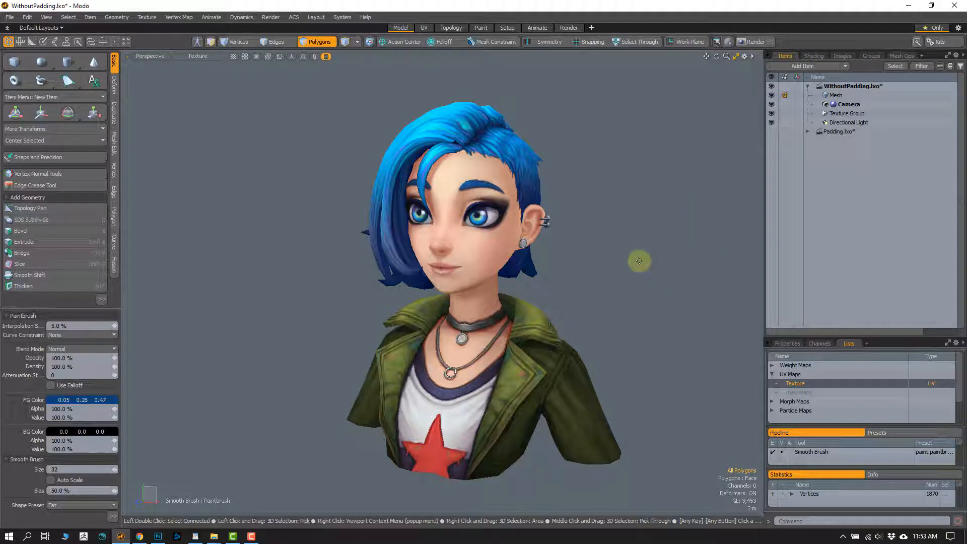
pyautogui.scroll(2, 563, 282)
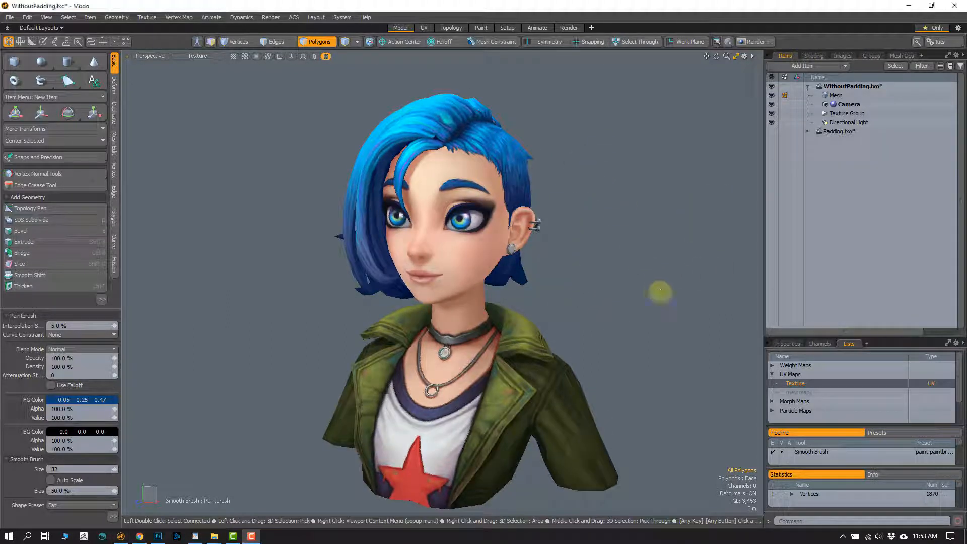
pyautogui.press('space')
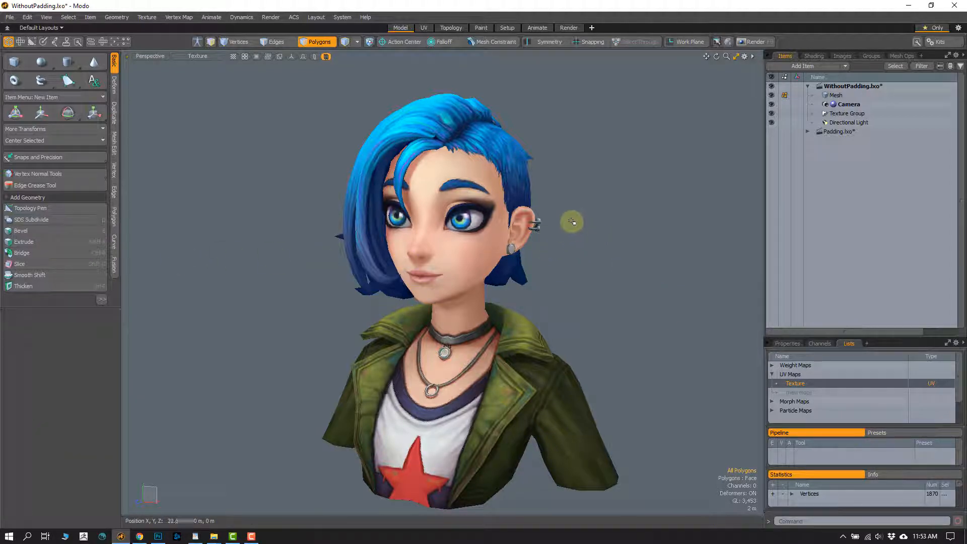
# - Show the shader tree and duplicate the Final Color Output
pyautogui.click(812, 57)
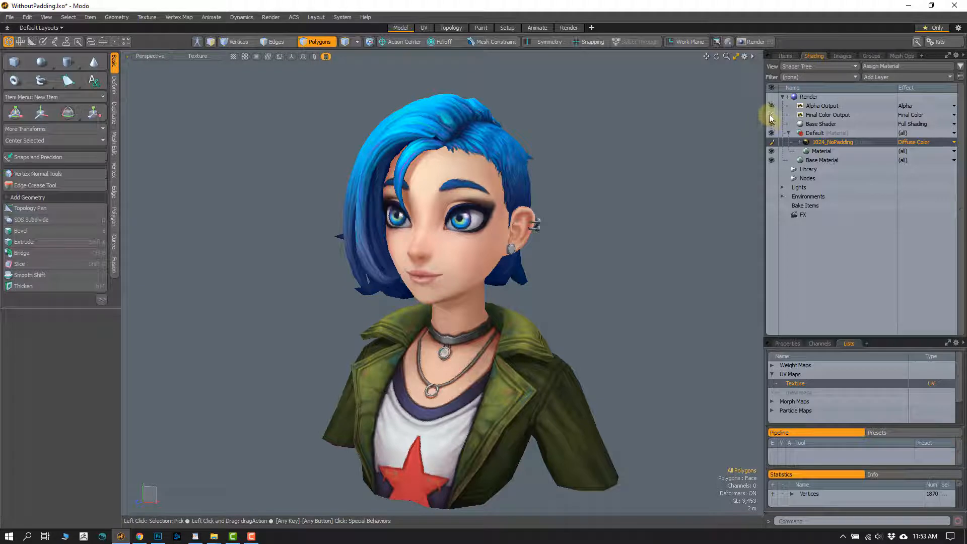
pyautogui.moveTo(823, 108); pyautogui.dragTo(817, 114)
pyautogui.click(825, 116)
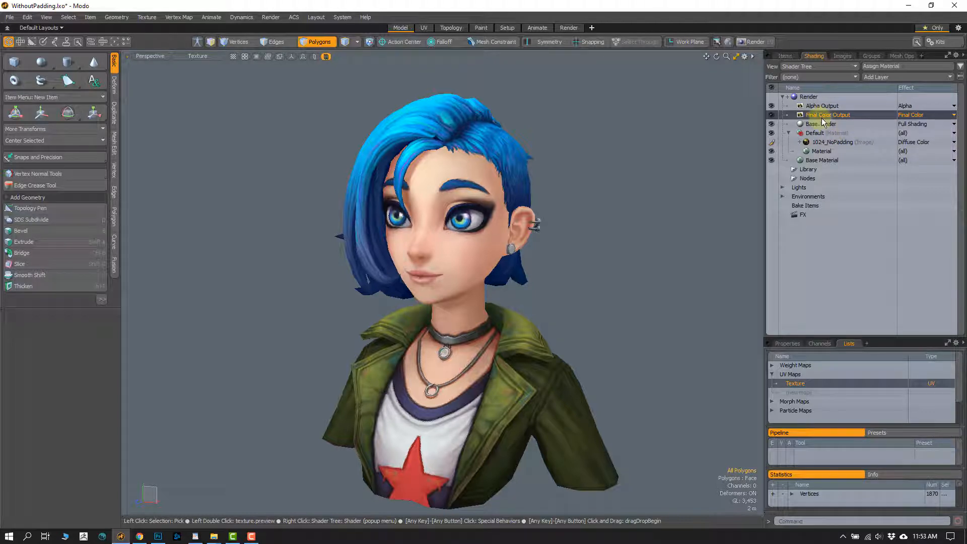
pyautogui.rightClick(828, 115)
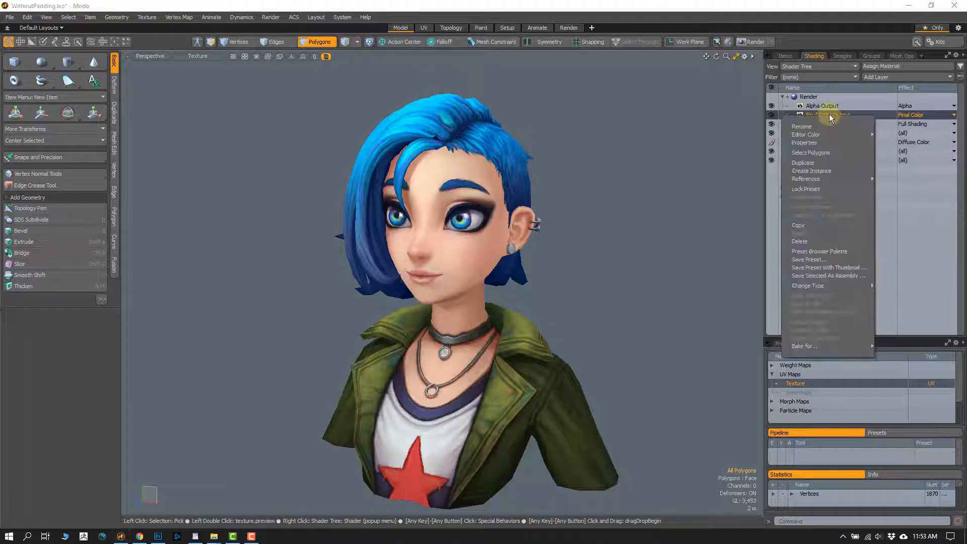
pyautogui.click(826, 162)
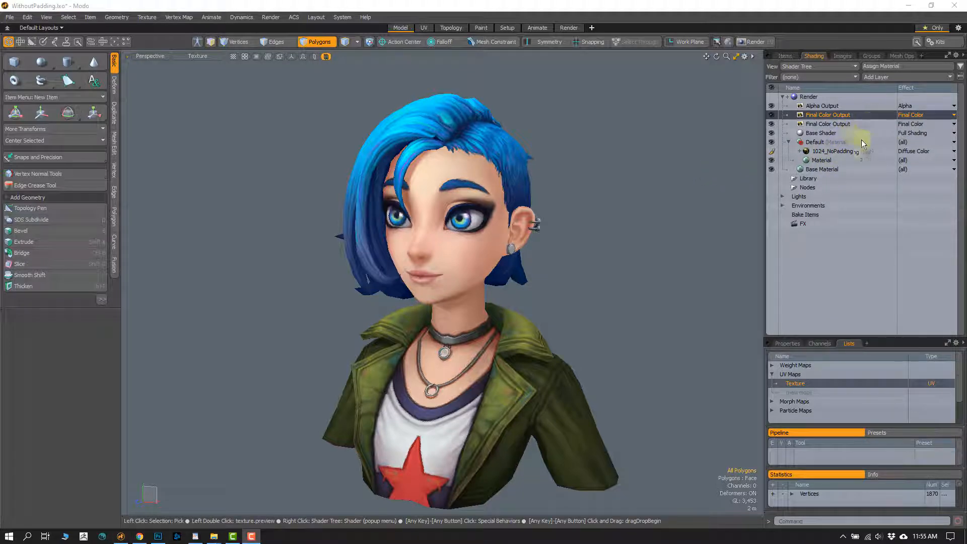
# - Change the duplicated render output's effect to Diffuse Coefficient from the Material effects and leave that output selected
pyautogui.click(908, 116)
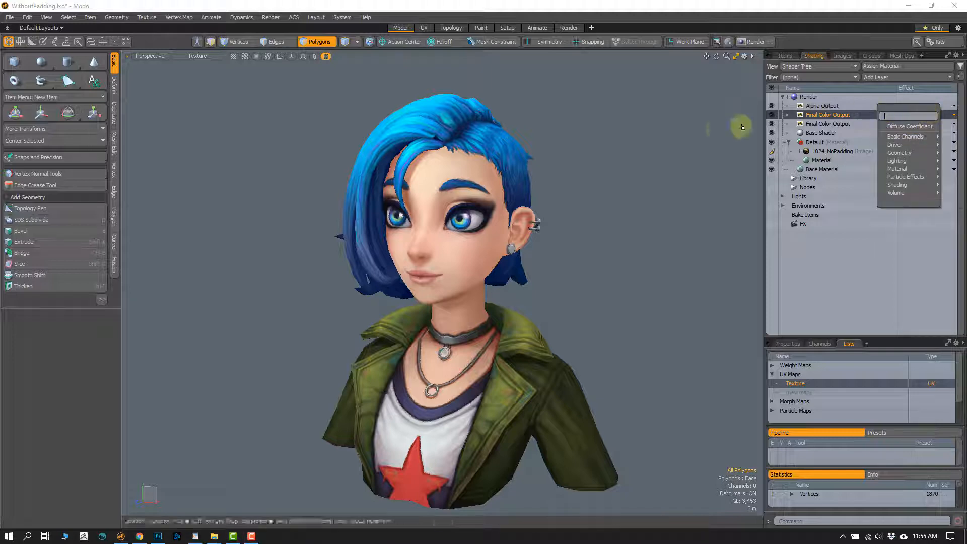
pyautogui.click(701, 142)
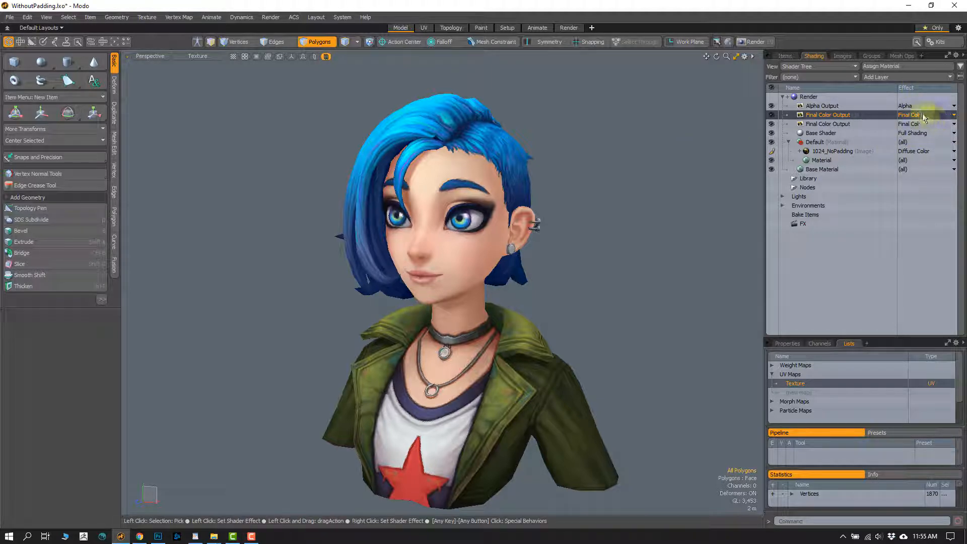
pyautogui.click(919, 118)
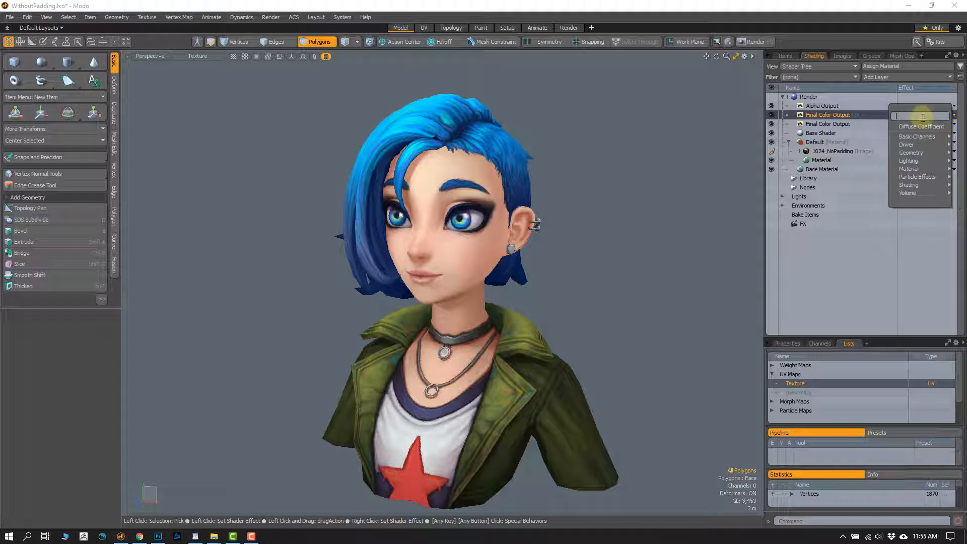
pyautogui.moveTo(921, 160)
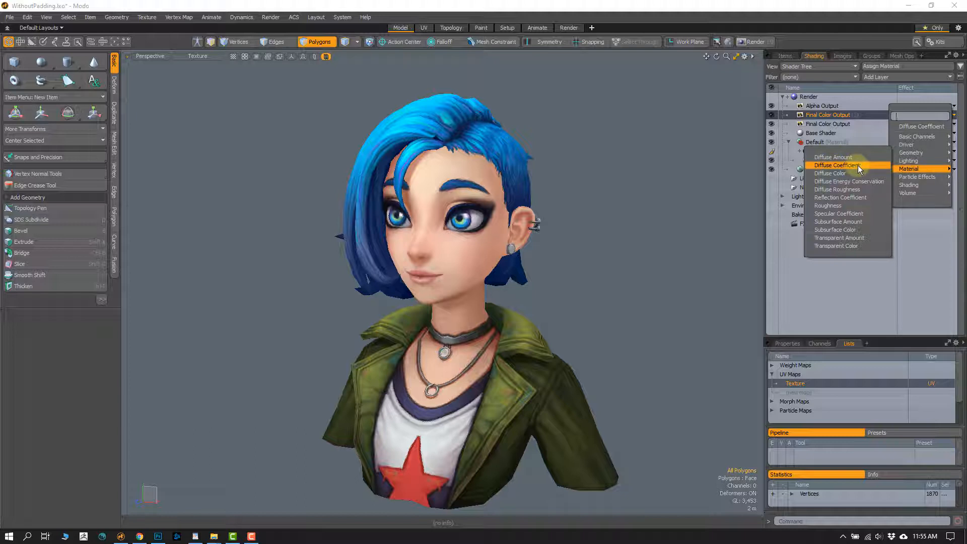
pyautogui.click(854, 165)
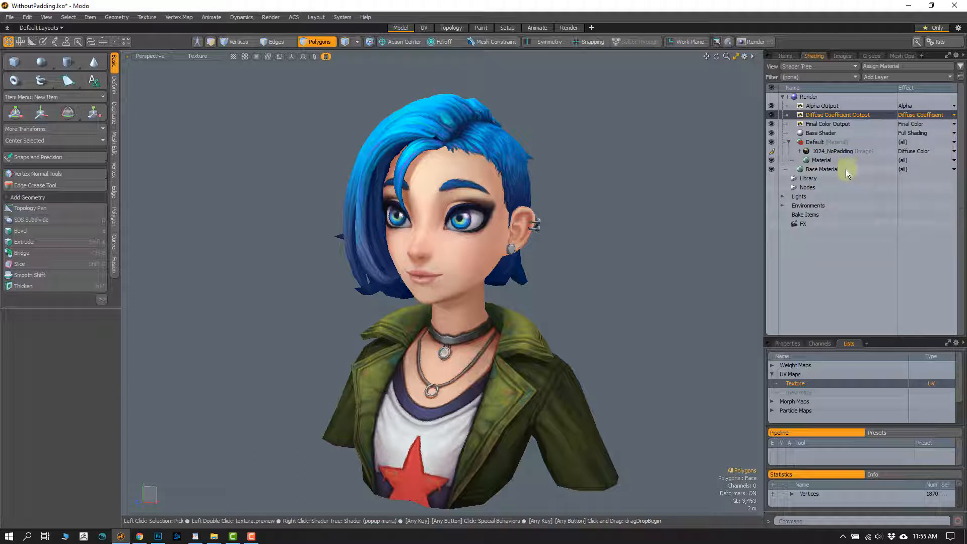
pyautogui.click(853, 124)
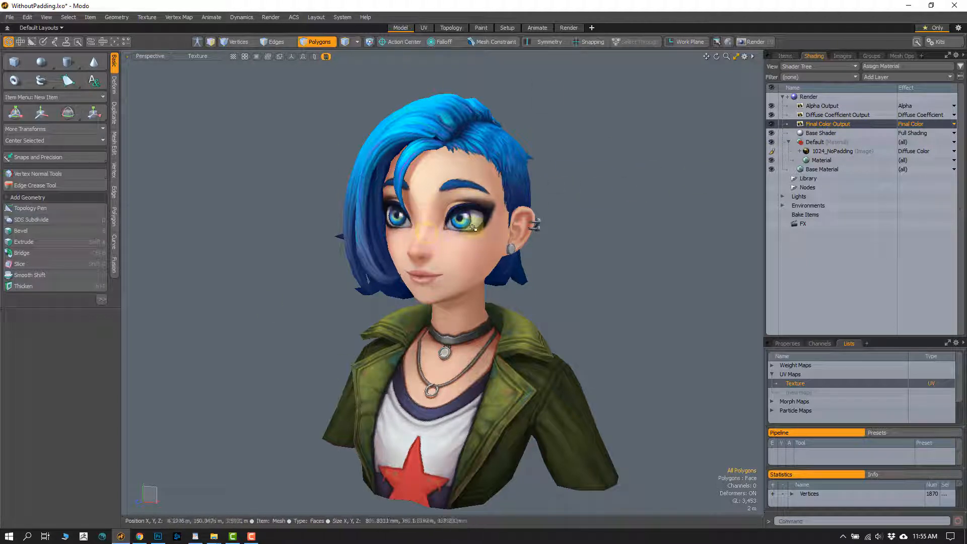
pyautogui.click(830, 106)
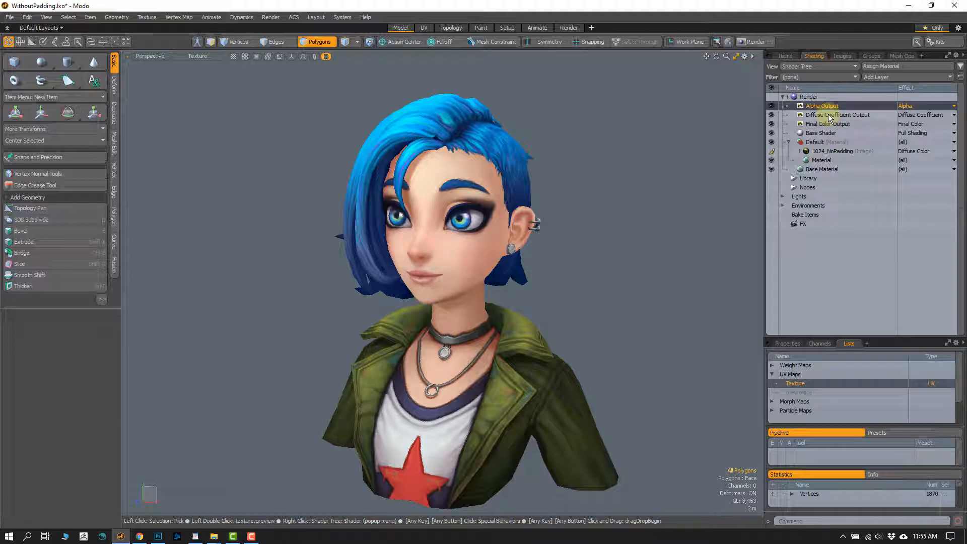
pyautogui.click(828, 115)
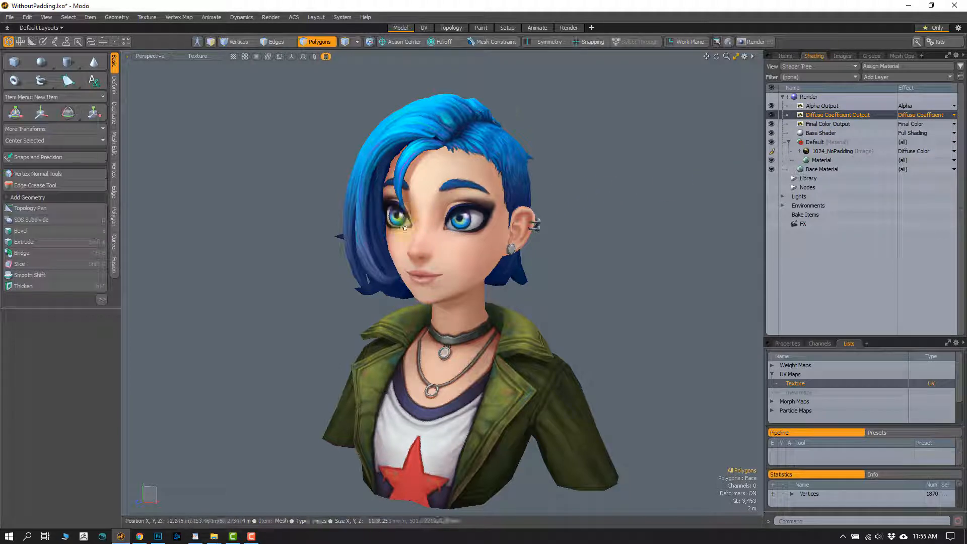
# - Compare the bust in Shaded Texture viewport style with the unlit Texture style
pyautogui.click(196, 56)
pyautogui.click(192, 109)
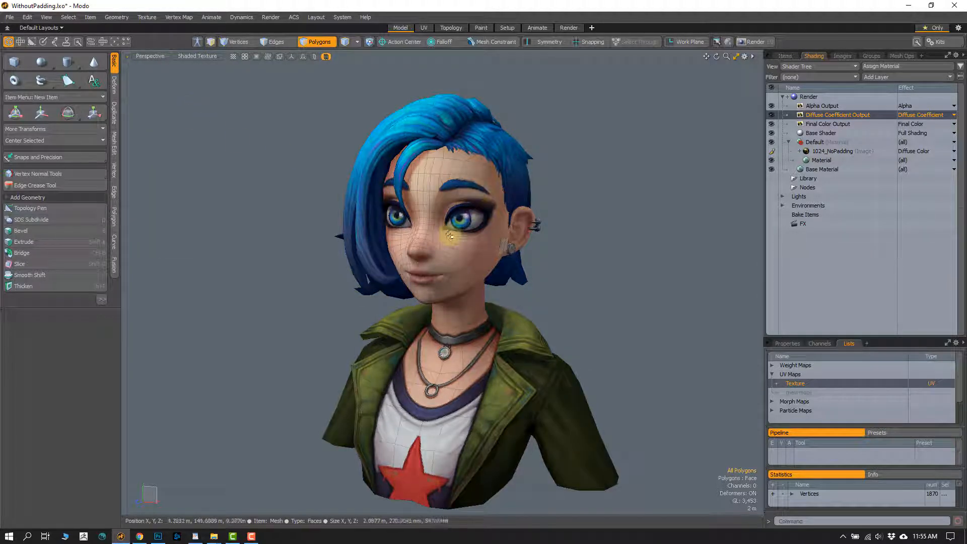
pyautogui.click(199, 56)
pyautogui.click(191, 103)
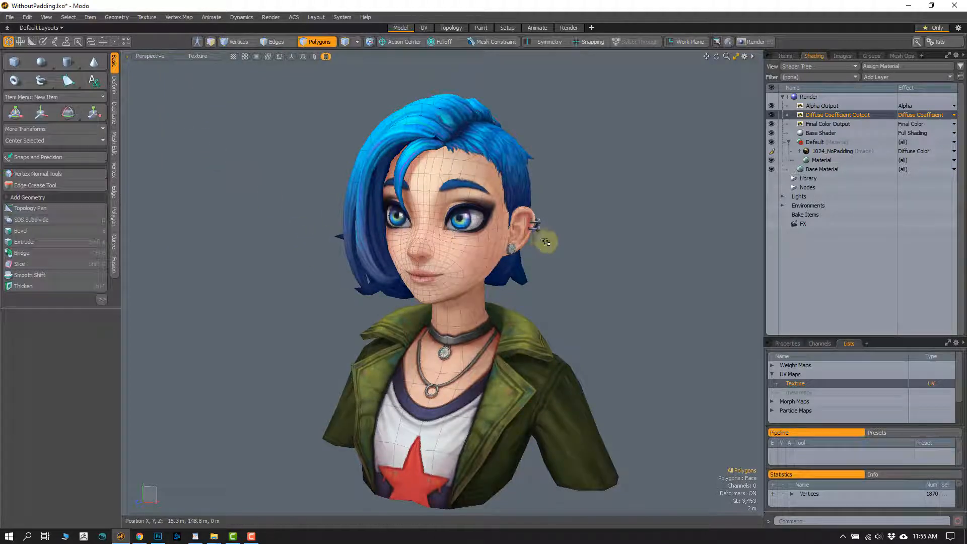
# - Switch to the UV layout in vertex mode and display the 1024_NoPadding image behind the UV islands
pyautogui.press('1')
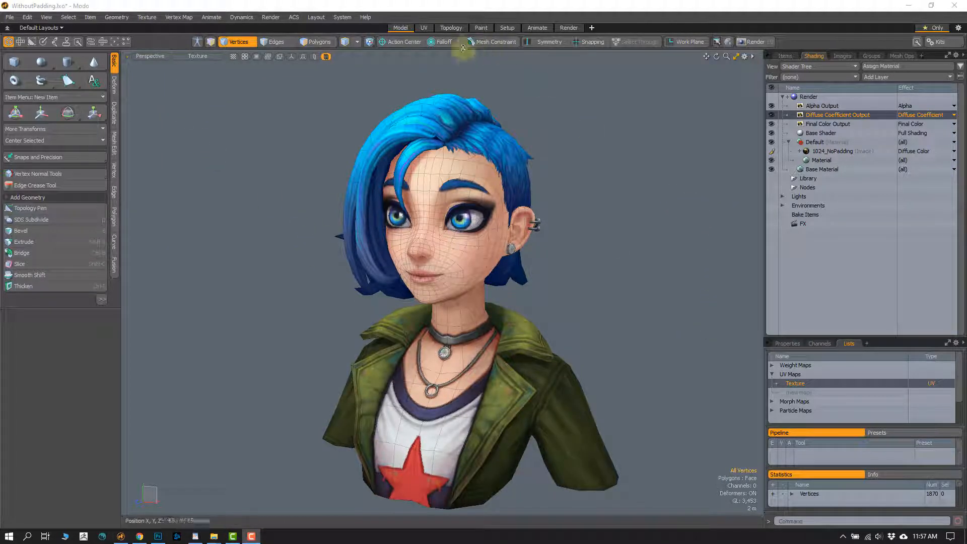
pyautogui.click(422, 28)
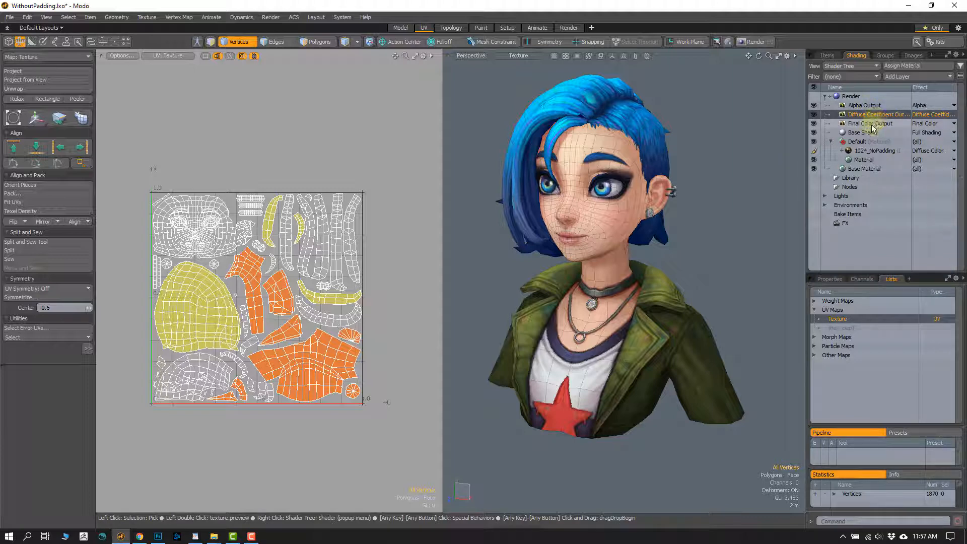
pyautogui.click(861, 151)
pyautogui.scroll(6, 236, 223)
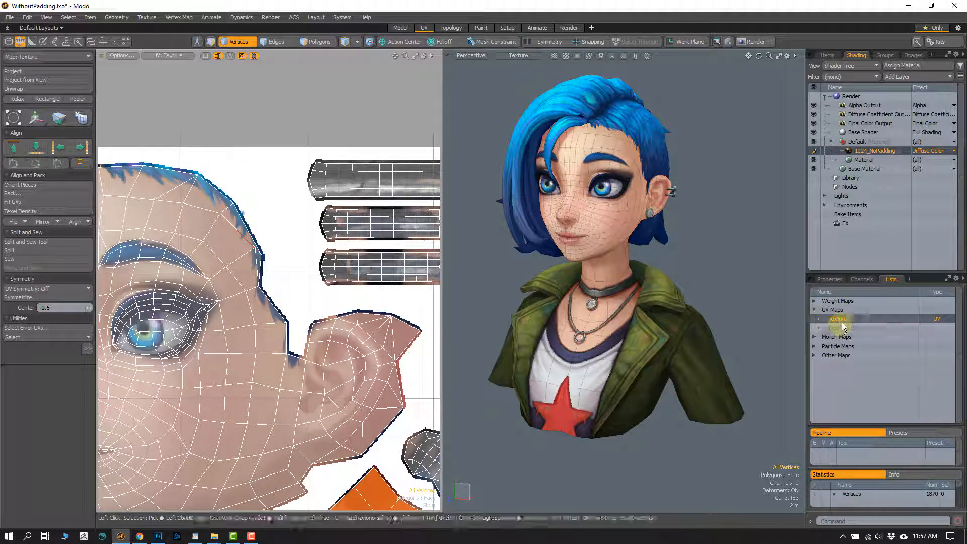
pyautogui.press('a')
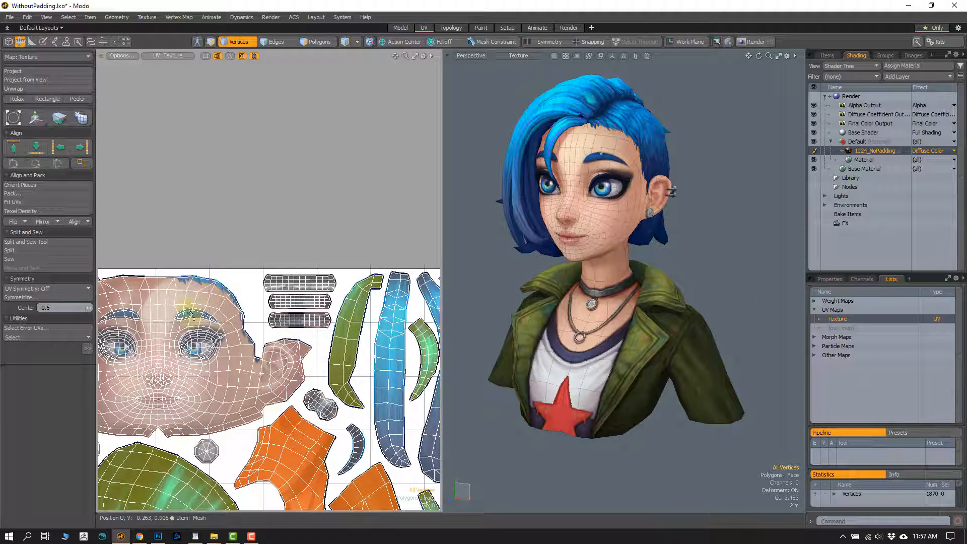
# - Try moving the face UV island's polygons off their painted area of the texture, and undo the move and selection
pyautogui.press('3')
pyautogui.doubleClick(224, 379)
pyautogui.keyDown('alt'); pyautogui.moveTo(224, 379); pyautogui.dragTo(243, 347); pyautogui.keyUp('alt')
pyautogui.press('w')
pyautogui.moveTo(285, 279); pyautogui.dragTo(254, 259)
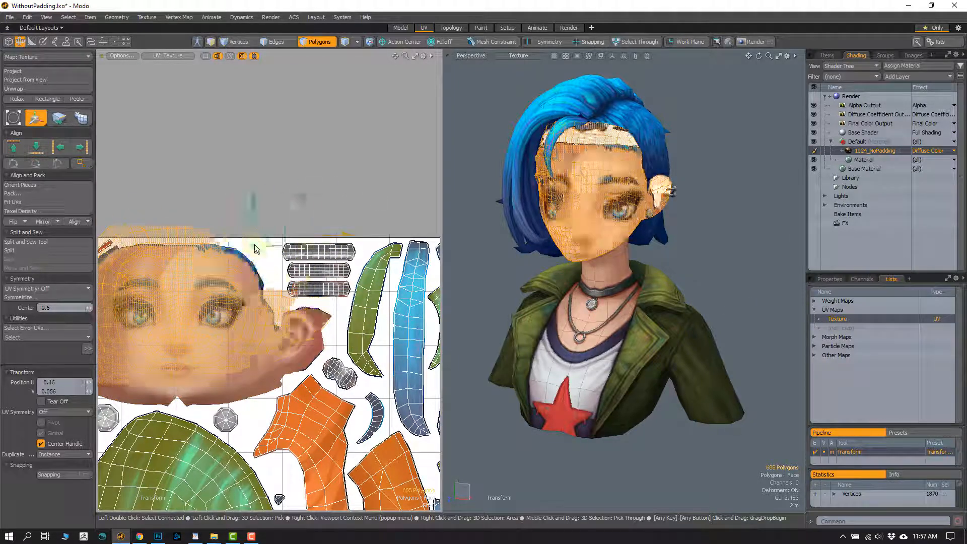
pyautogui.hotkey('ctrl', 'z')
pyautogui.hotkey('ctrl', 'z')
pyautogui.hotkey('ctrl', 'z')
# - Return to vertex mode with the full UV map framed and start a Bake to Render Outputs
pyautogui.keyDown('ctrl'); pyautogui.keyDown('alt'); pyautogui.moveTo(247, 315); pyautogui.dragTo(229, 325); pyautogui.keyUp('alt'); pyautogui.keyUp('ctrl')
pyautogui.keyDown('alt'); pyautogui.keyDown('shift'); pyautogui.moveTo(229, 324); pyautogui.dragTo(209, 227); pyautogui.keyUp('shift'); pyautogui.keyUp('alt')
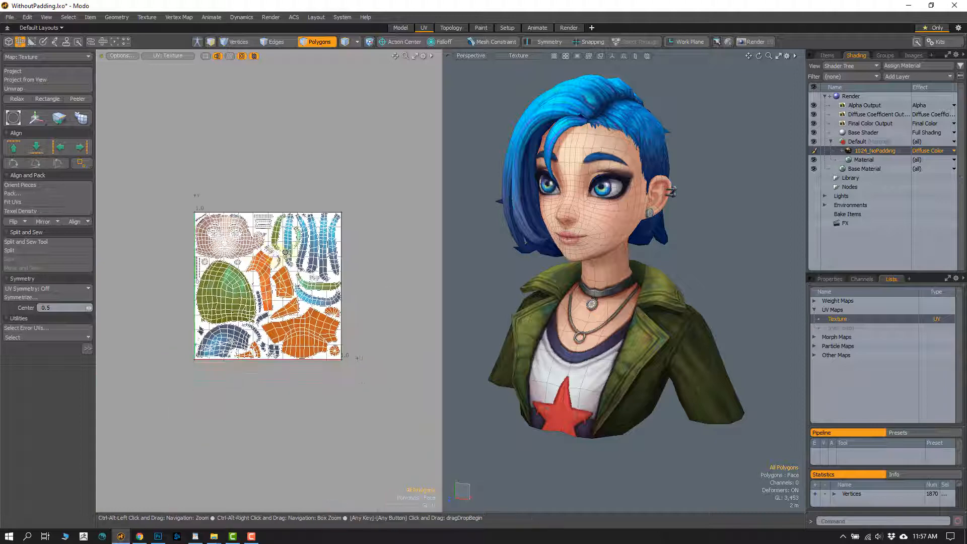
pyautogui.press('a')
pyautogui.press('1')
pyautogui.keyDown('alt'); pyautogui.keyDown('shift'); pyautogui.moveTo(273, 225); pyautogui.dragTo(290, 213); pyautogui.keyUp('shift'); pyautogui.keyUp('alt')
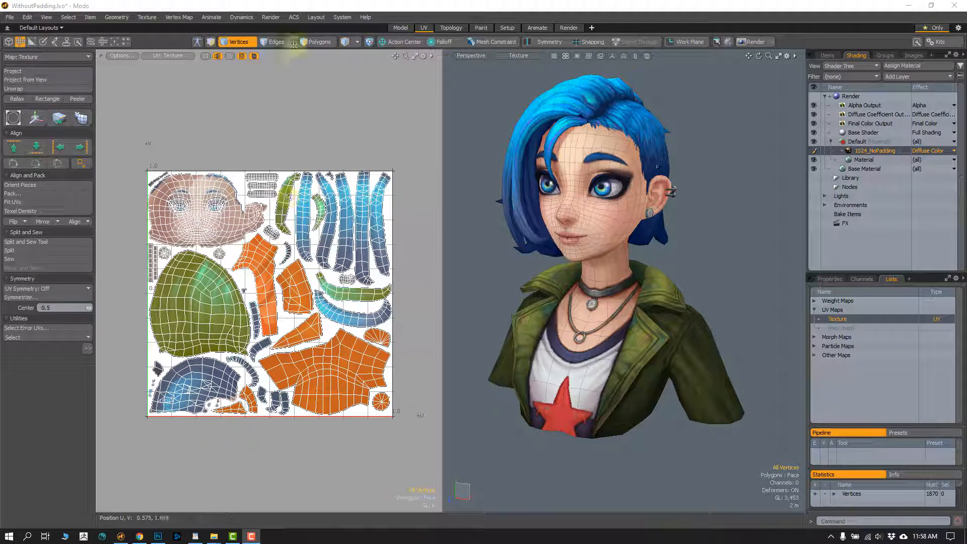
pyautogui.click(271, 17)
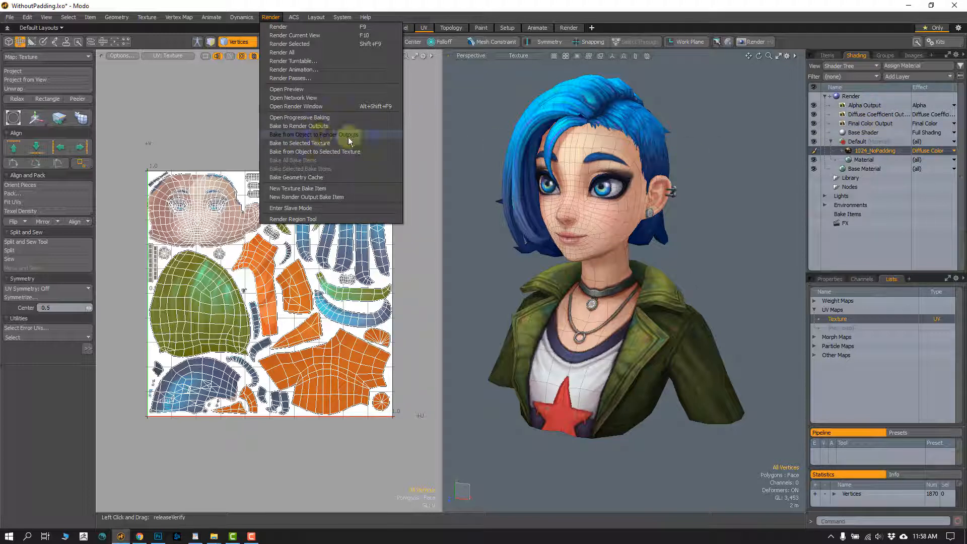
pyautogui.click(336, 126)
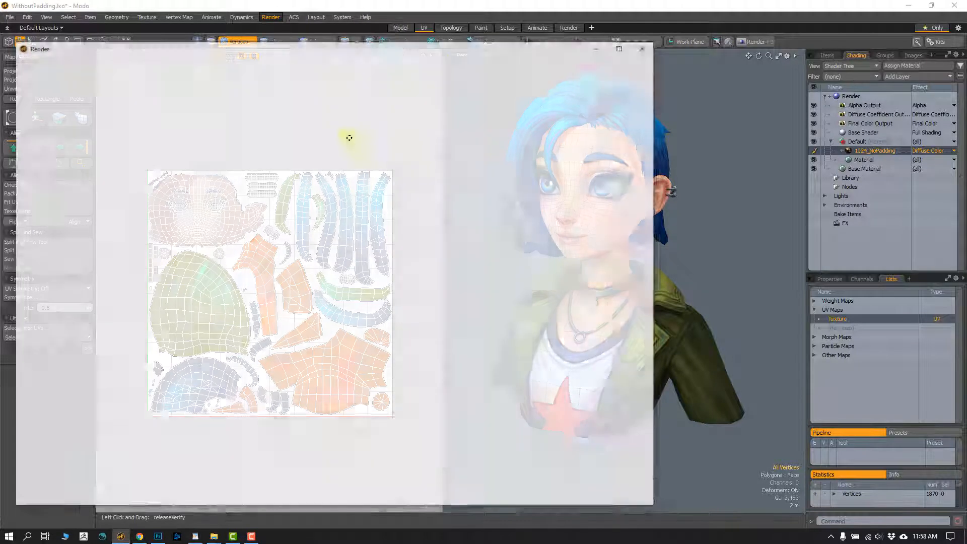
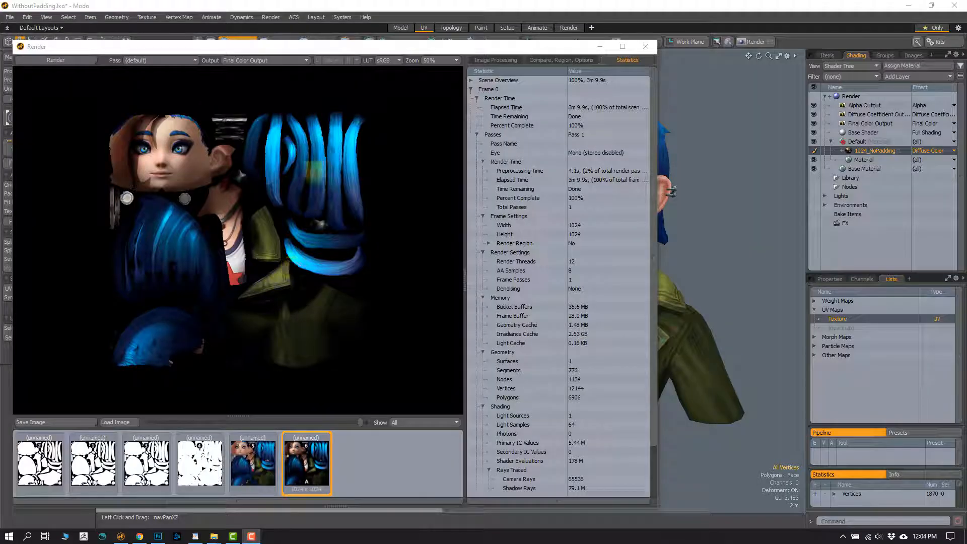
# - Compare the bake's Final Color output with its Diffuse Coefficient output and check it against the source texture in Photoshop
pyautogui.click(304, 61)
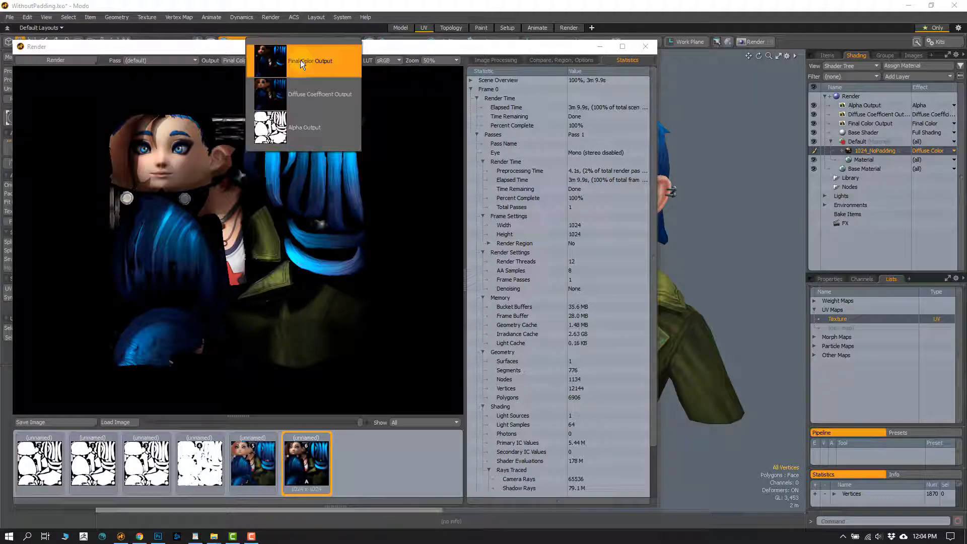
pyautogui.click(321, 66)
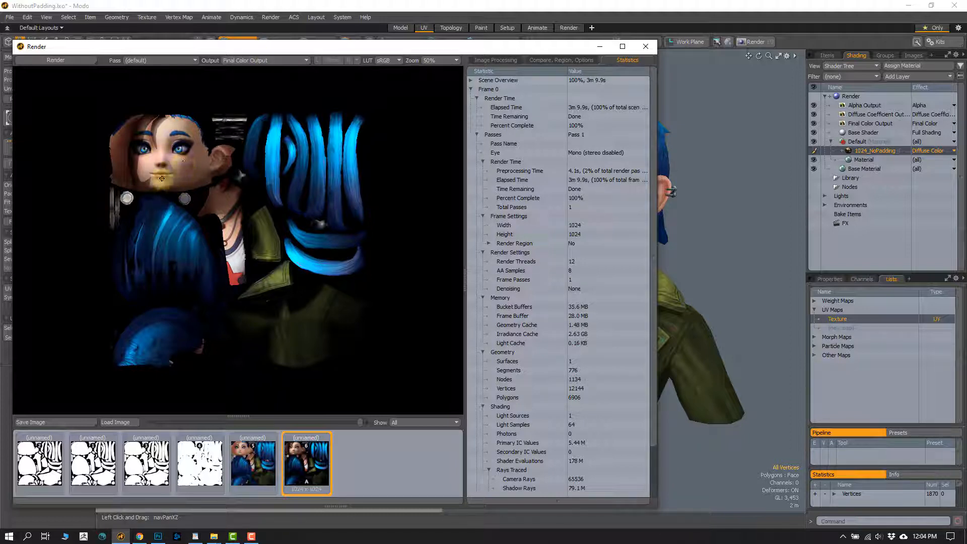
pyautogui.click(266, 60)
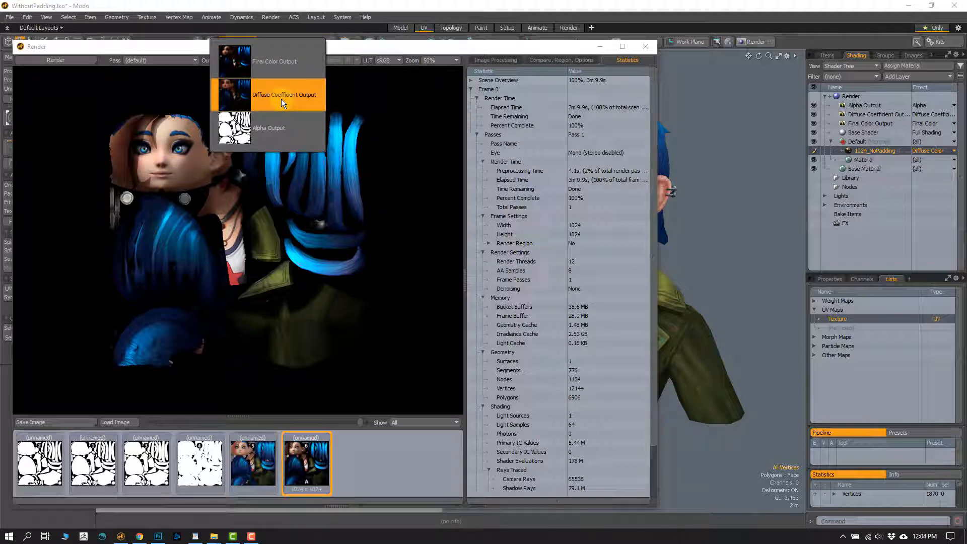
pyautogui.click(281, 98)
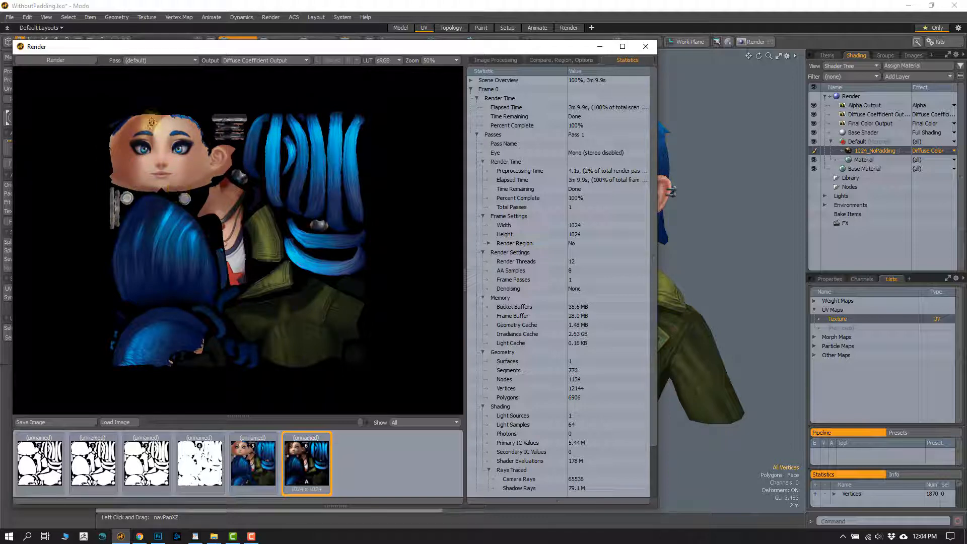
pyautogui.click(158, 534)
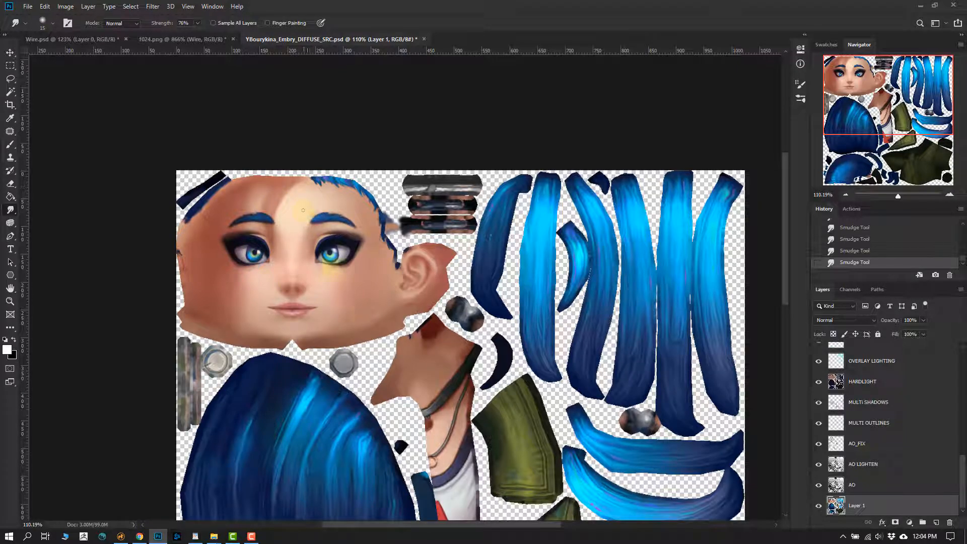
pyautogui.click(121, 536)
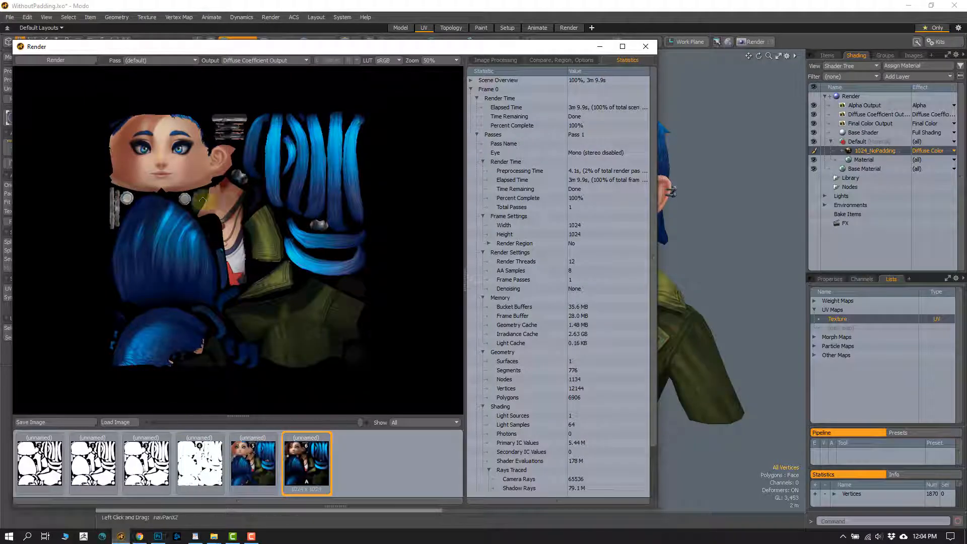
# - View the bake's Alpha output and return to its Diffuse Coefficient output
pyautogui.click(241, 61)
pyautogui.click(240, 95)
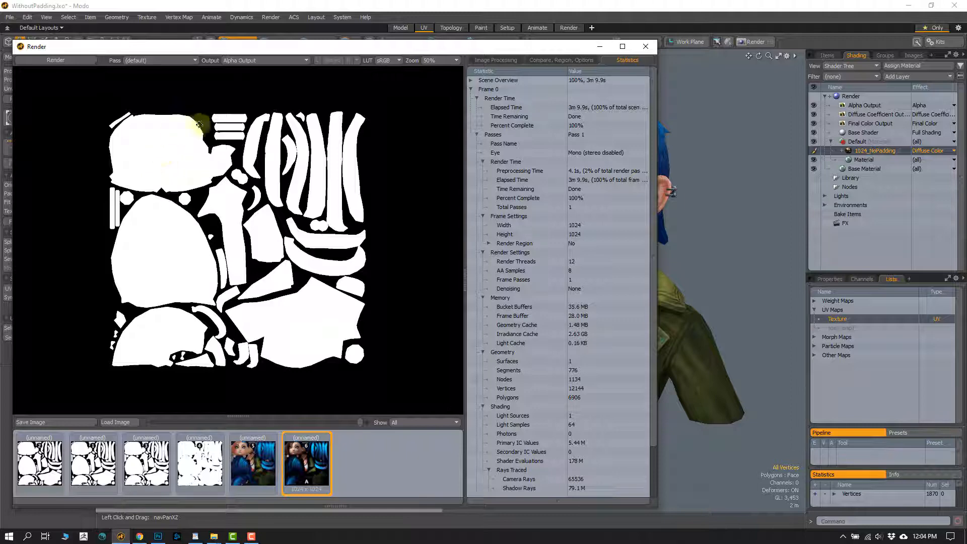
pyautogui.click(256, 62)
pyautogui.click(268, 29)
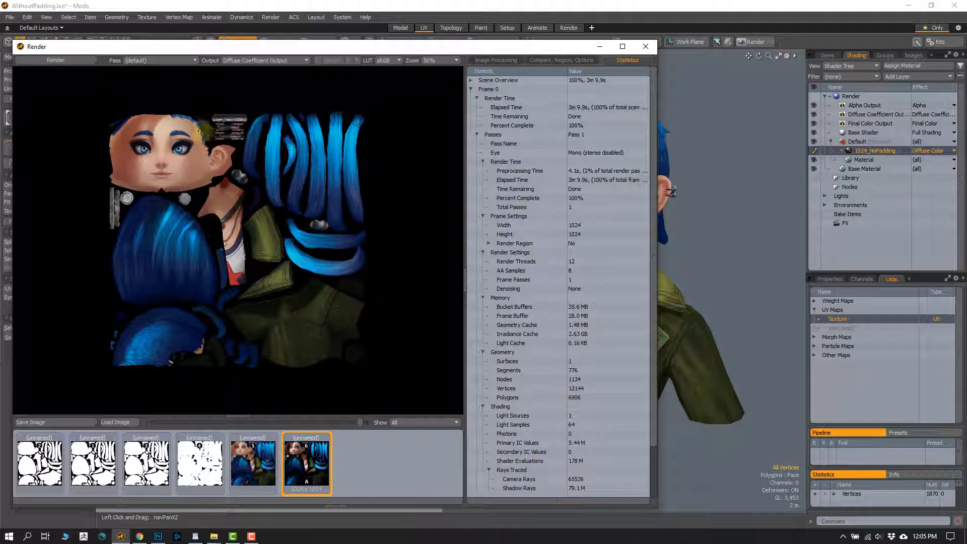
# - Close the render window and disable the Final Color Output in the shader tree
pyautogui.click(640, 47)
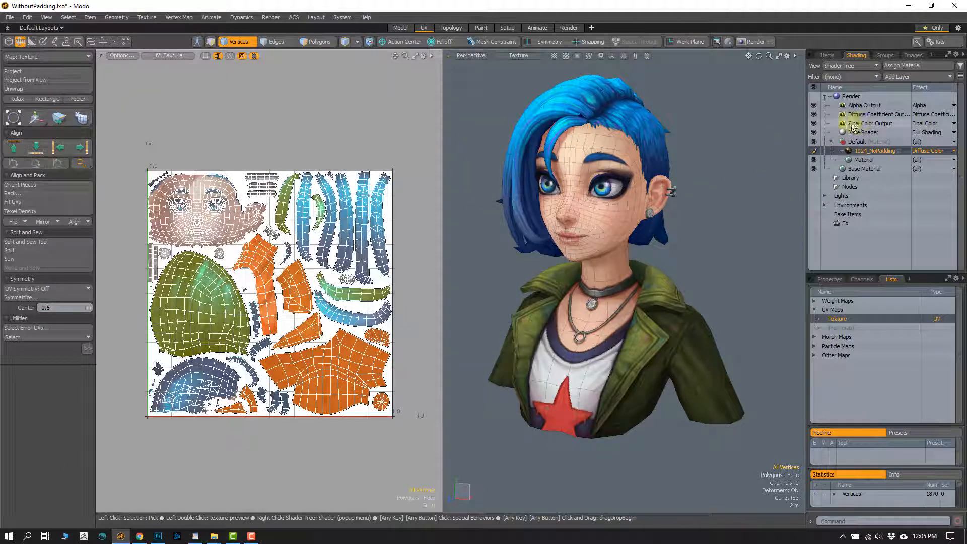
pyautogui.click(813, 123)
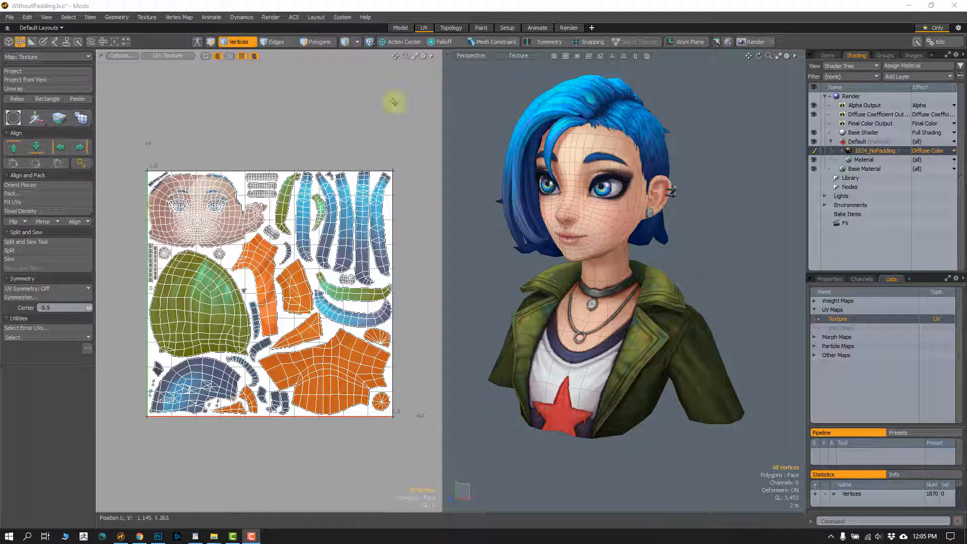
# - Set the Bake UV Border Size to 16 in the Final Rendering preferences
pyautogui.click(342, 18)
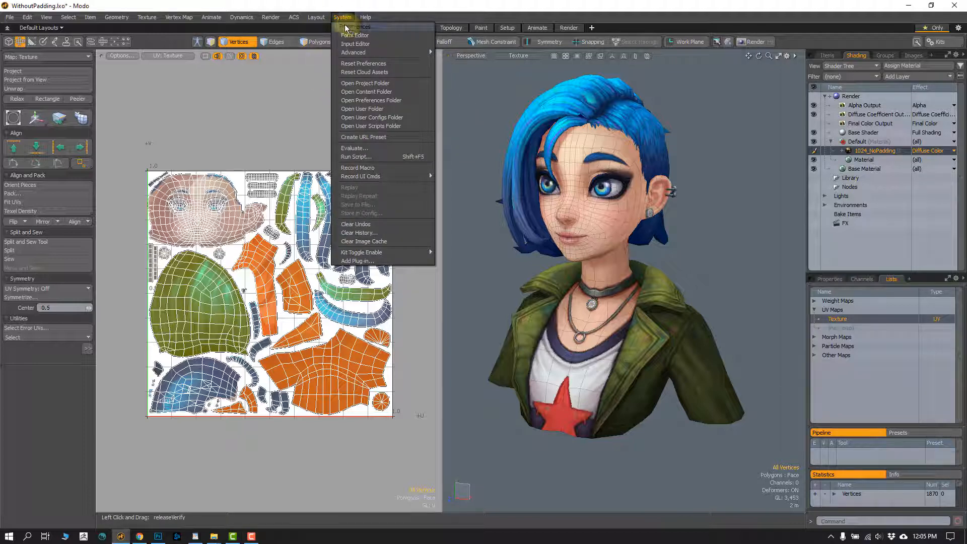
pyautogui.click(9, 17)
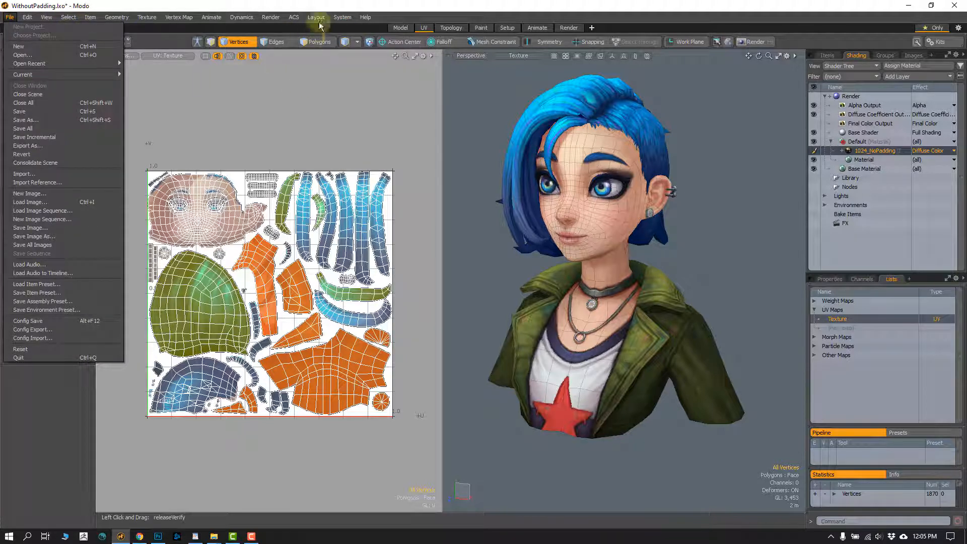
pyautogui.click(342, 17)
pyautogui.click(348, 30)
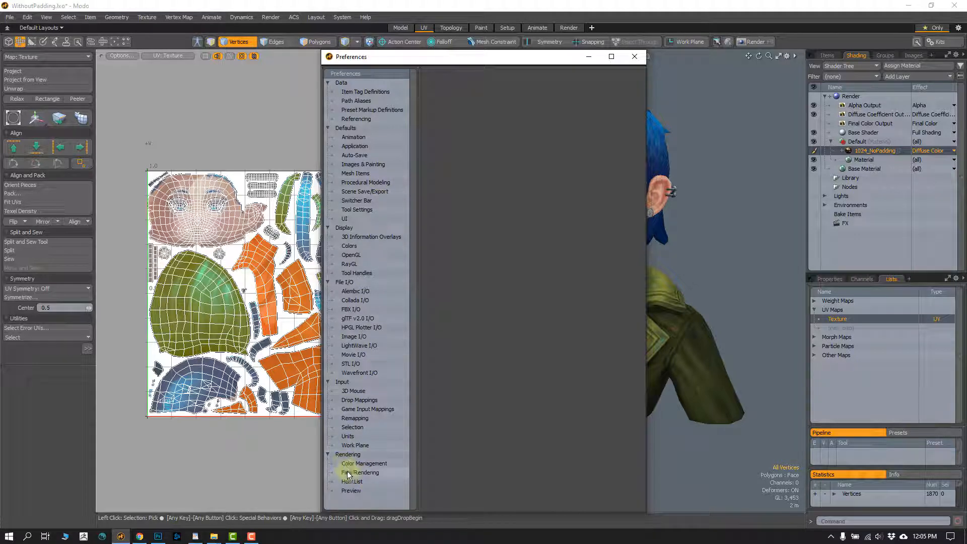
pyautogui.click(358, 473)
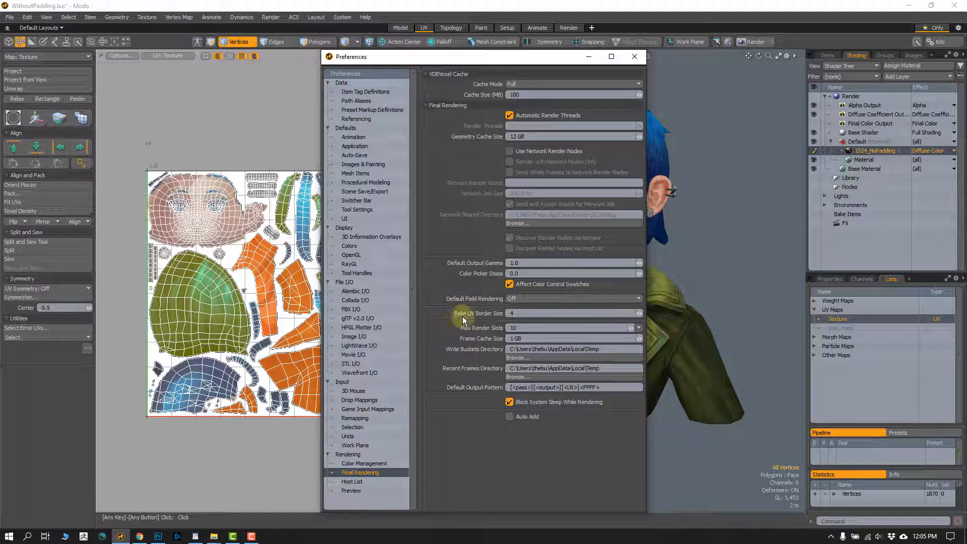
pyautogui.click(520, 314)
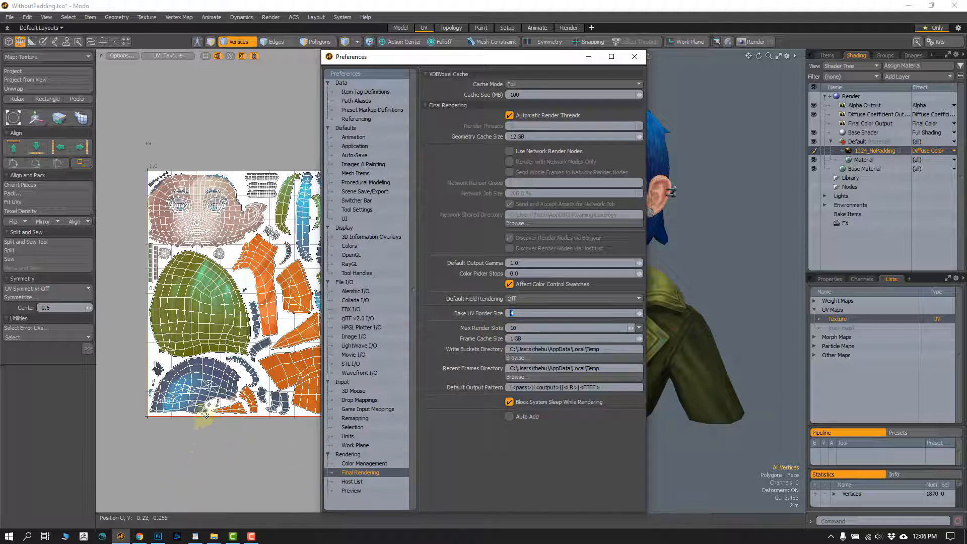
pyautogui.click(522, 313)
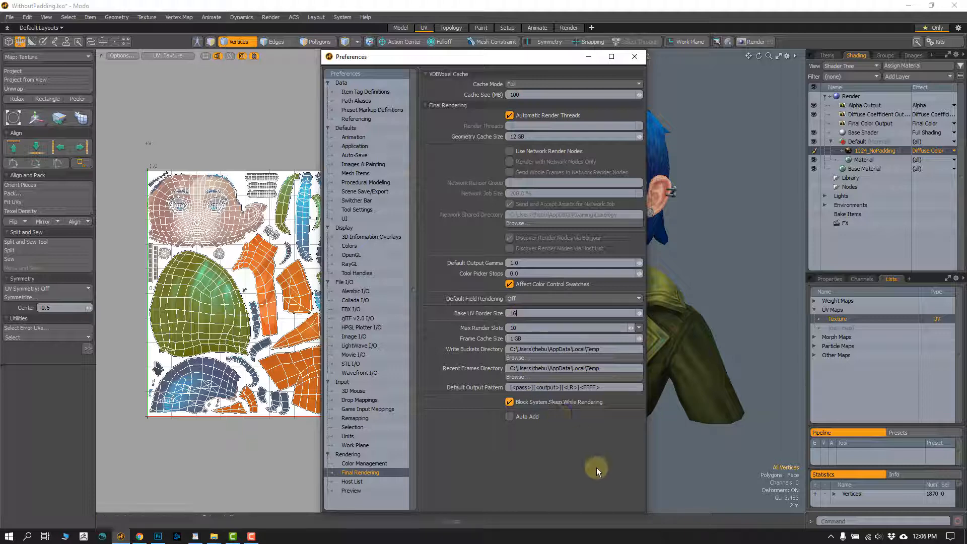
pyautogui.click(634, 56)
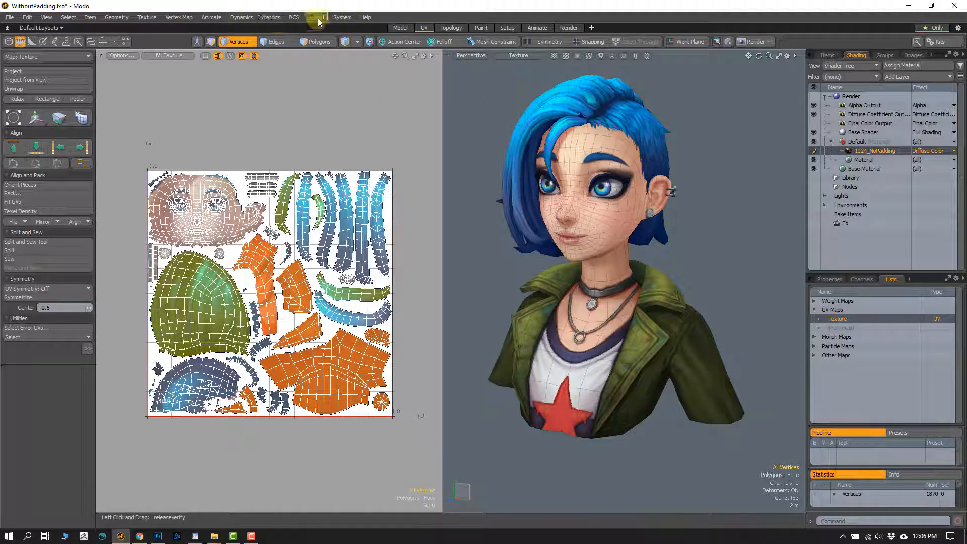
# - Bake to Render Outputs and save the Diffuse Coefficient image on the Desktop as PaddingTest01 in Portable Network Graphic format
pyautogui.click(270, 17)
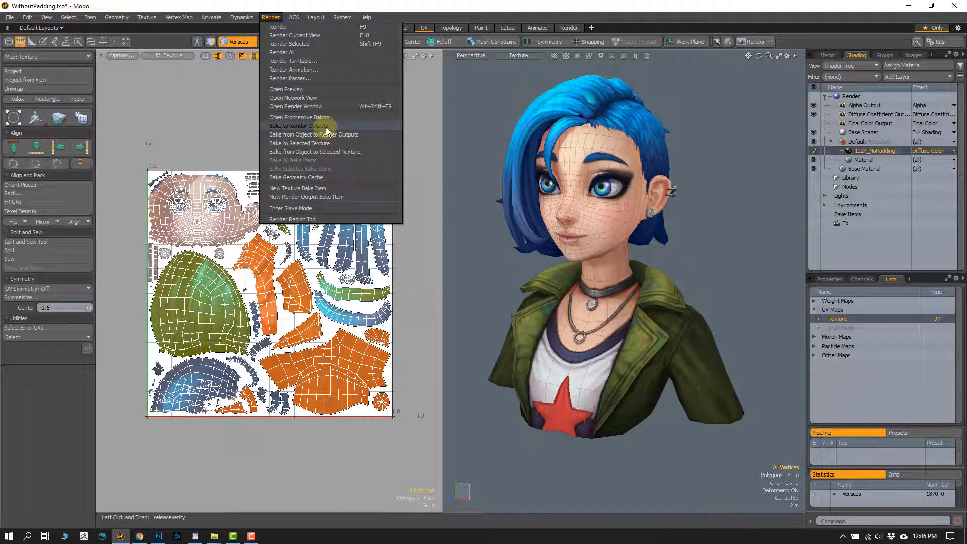
pyautogui.click(324, 127)
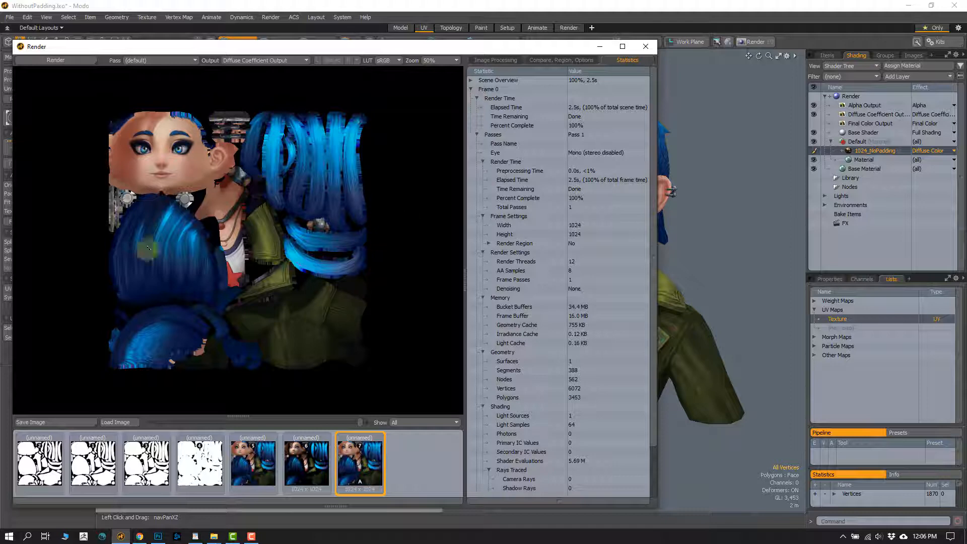
pyautogui.click(52, 422)
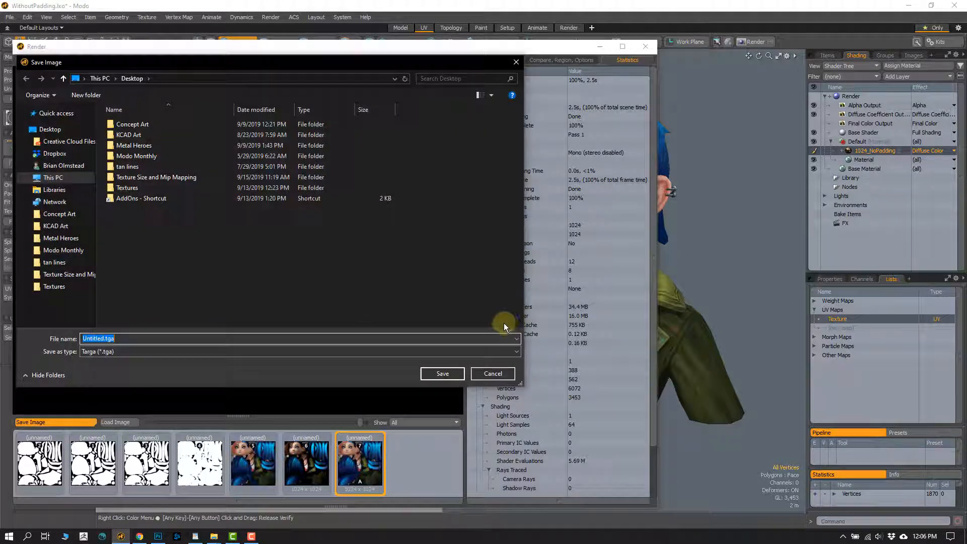
pyautogui.write('Paddin')
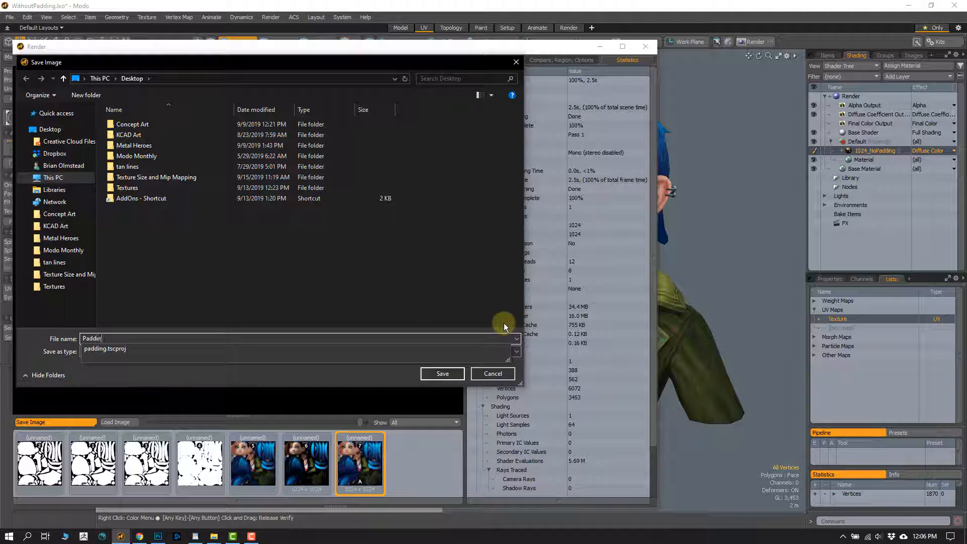
pyautogui.write('gTest01')
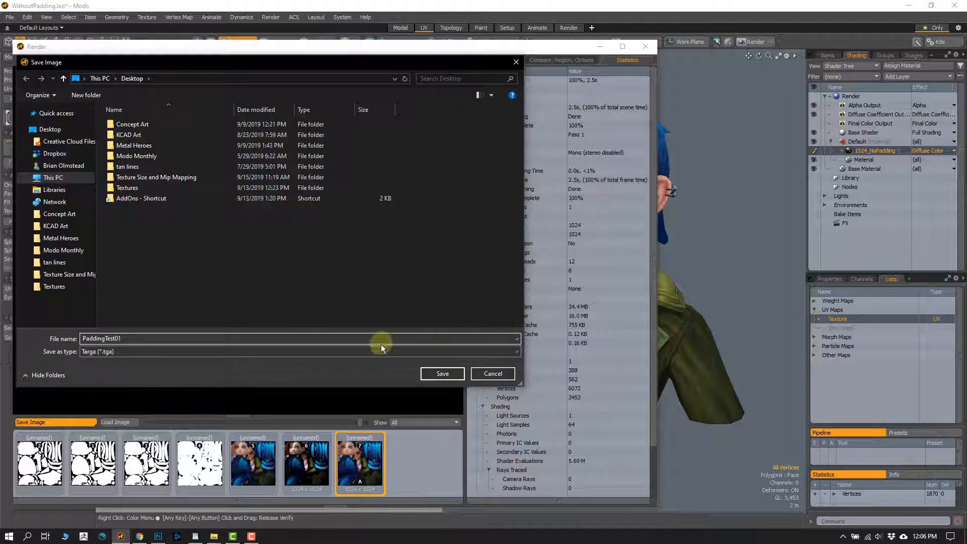
pyautogui.click(203, 351)
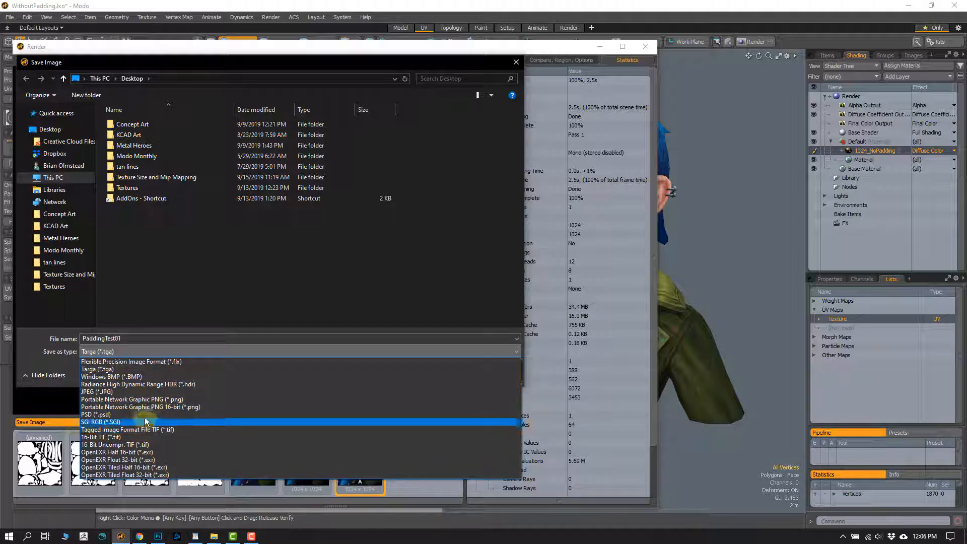
pyautogui.click(151, 398)
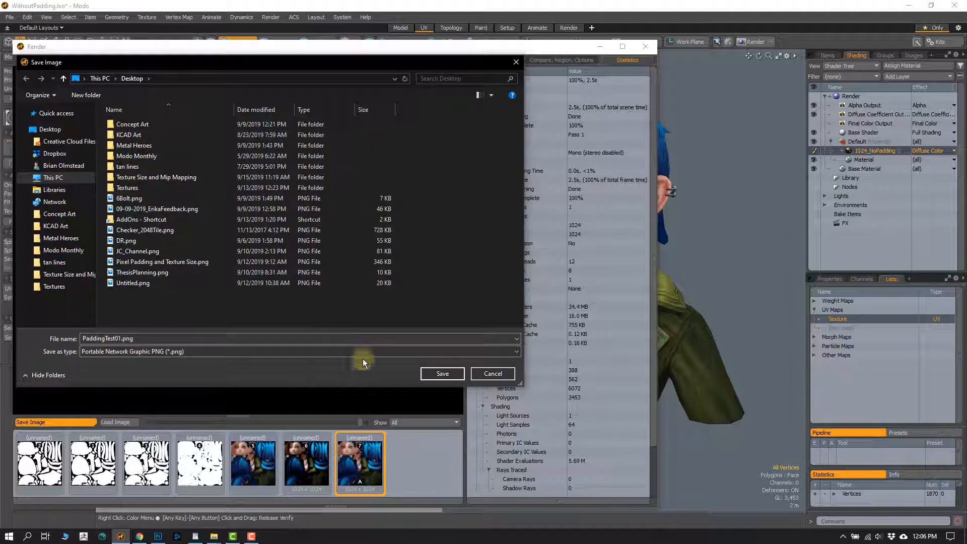
pyautogui.click(441, 373)
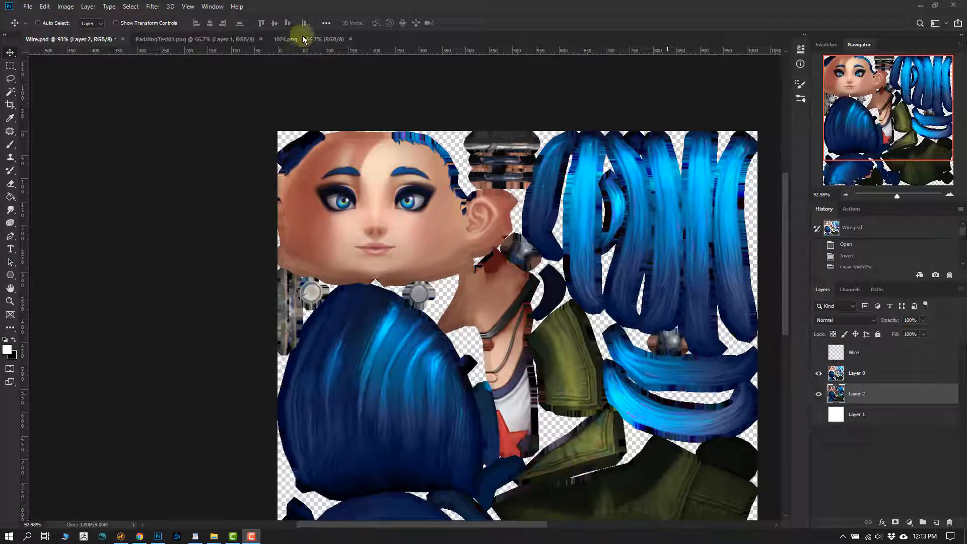
# - In Photoshop, inspect the padding around the face and ear in 1024.png and compare it with the baked padding in Wire.psd
pyautogui.click(317, 38)
pyautogui.keyDown('alt'); pyautogui.scroll(2, 380, 120); pyautogui.keyUp('alt')
pyautogui.keyDown('alt'); pyautogui.scroll(2, 381, 119); pyautogui.keyUp('alt')
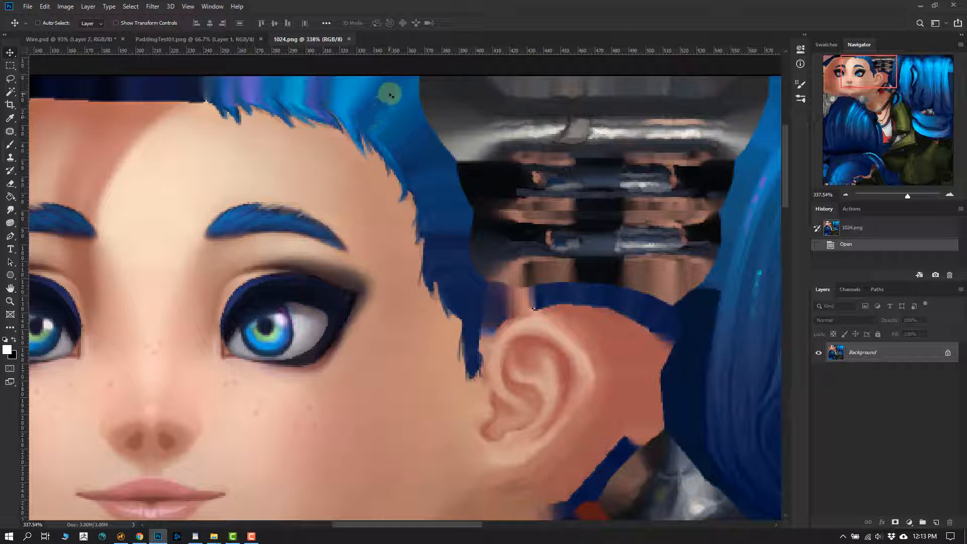
pyautogui.click(85, 39)
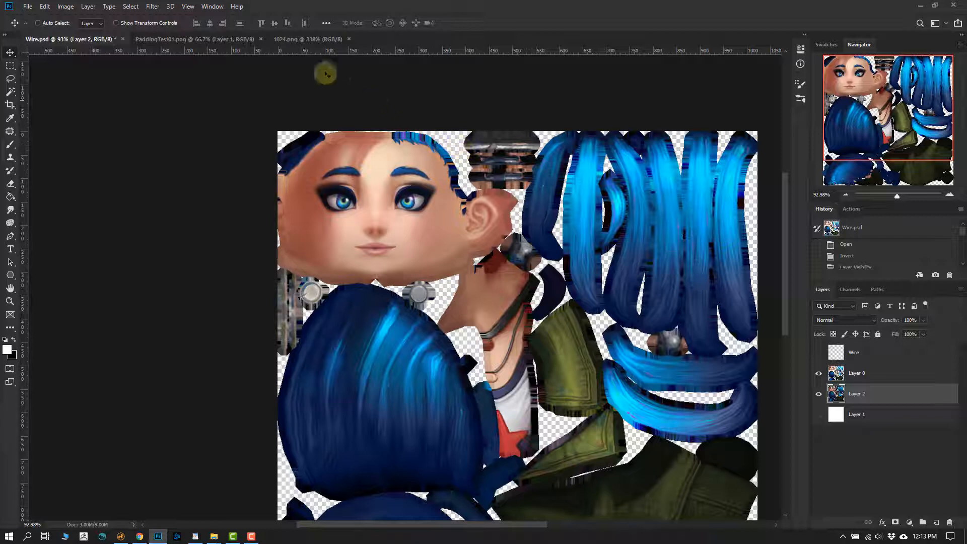
pyautogui.click(290, 39)
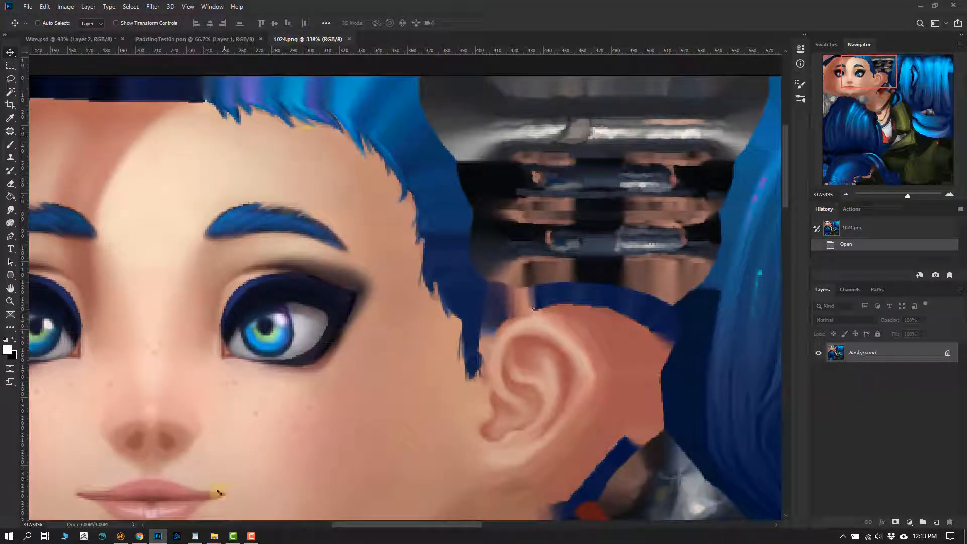
# - Return to Modo, close the render window, and set the Bake UV Border Size to 64 in the Final Rendering preferences
pyautogui.click(121, 536)
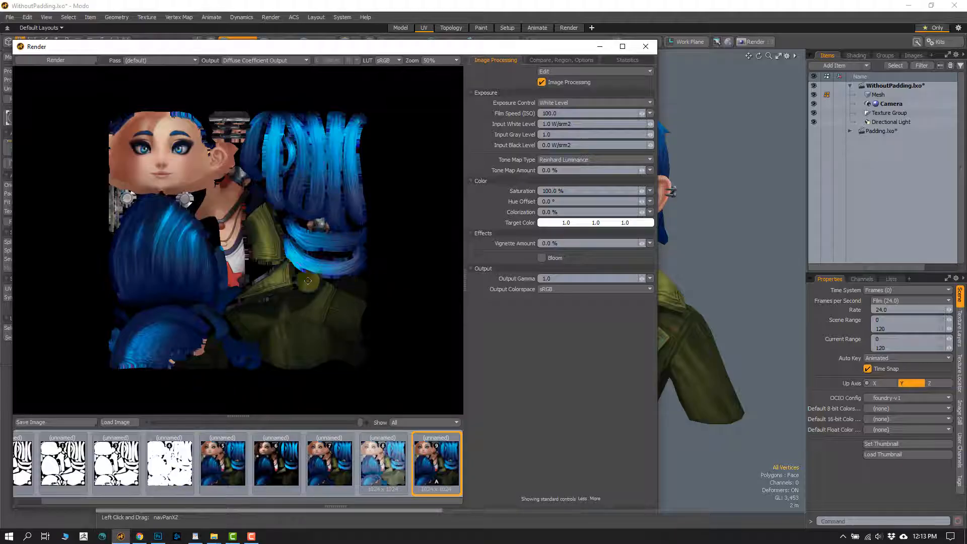
pyautogui.click(645, 46)
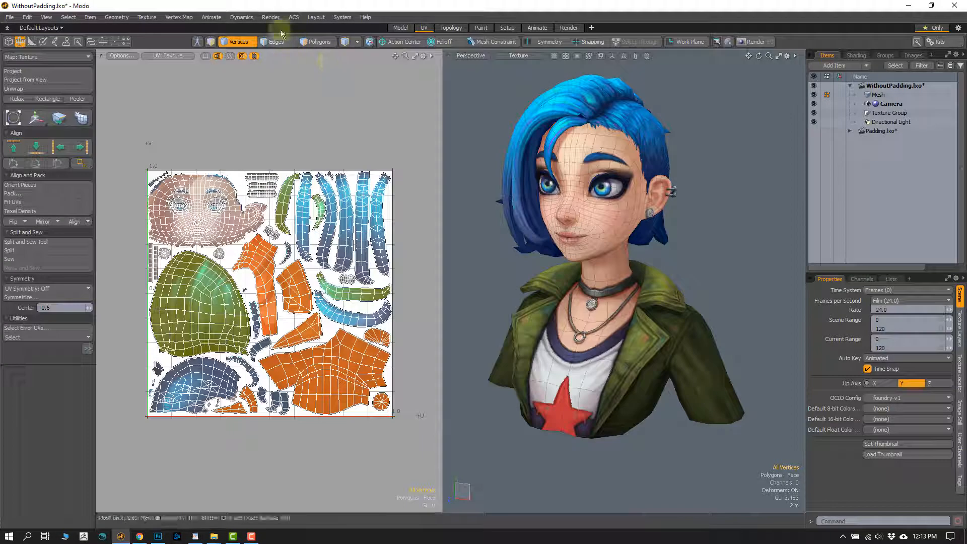
pyautogui.click(342, 17)
pyautogui.click(429, 172)
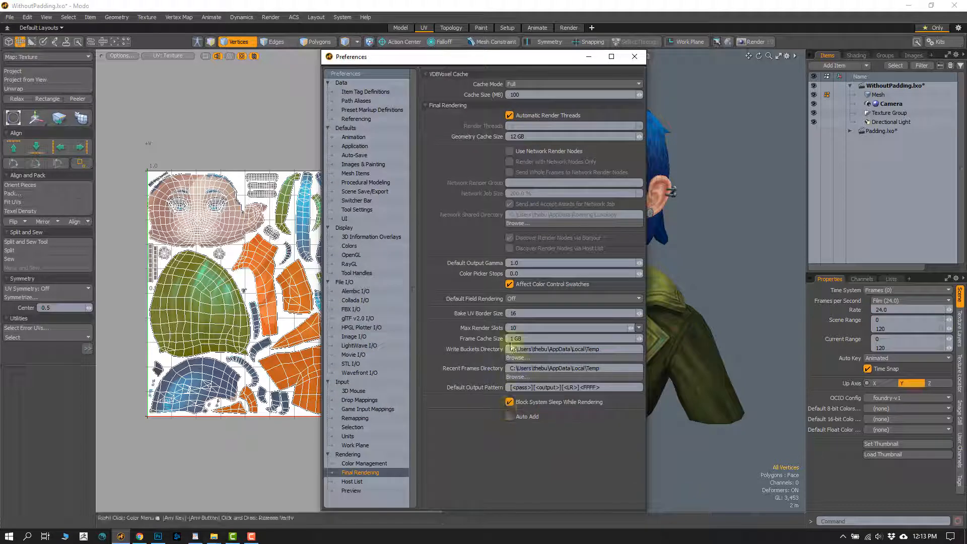
pyautogui.moveTo(523, 315); pyautogui.dragTo(494, 318)
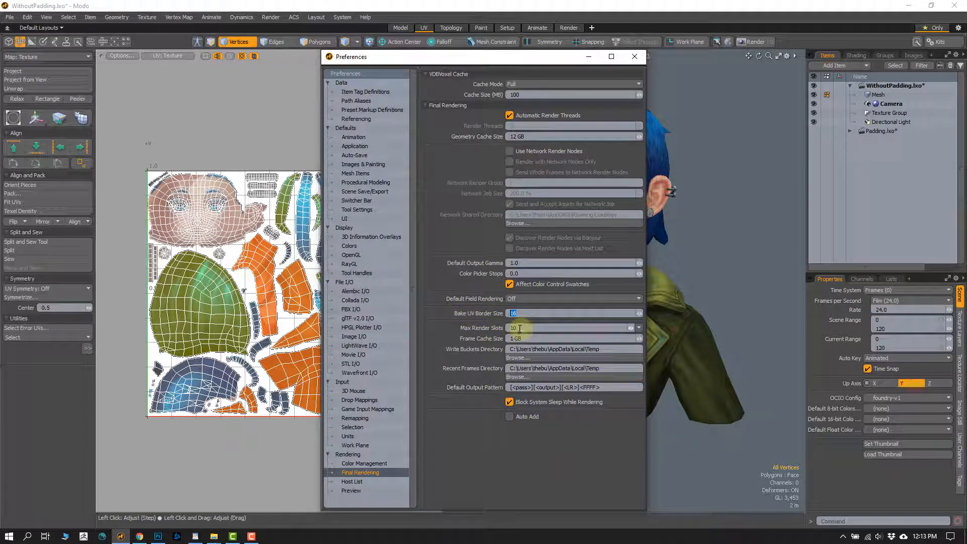
pyautogui.write('43')
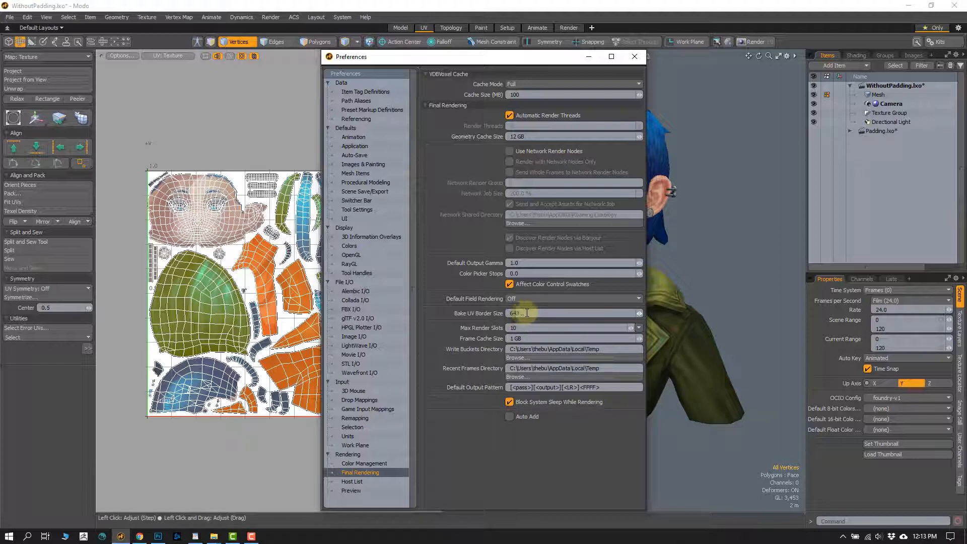
pyautogui.moveTo(526, 313); pyautogui.dragTo(486, 328)
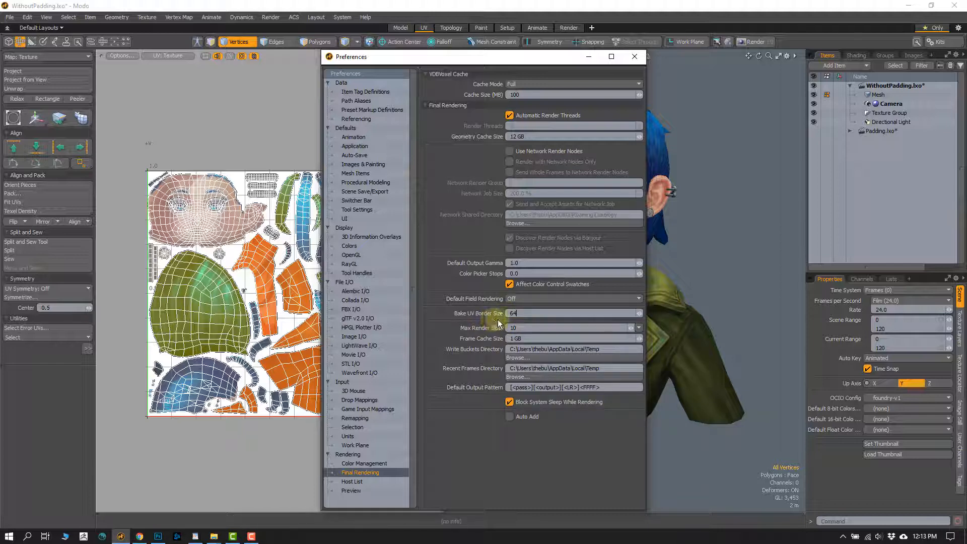
pyautogui.click(634, 57)
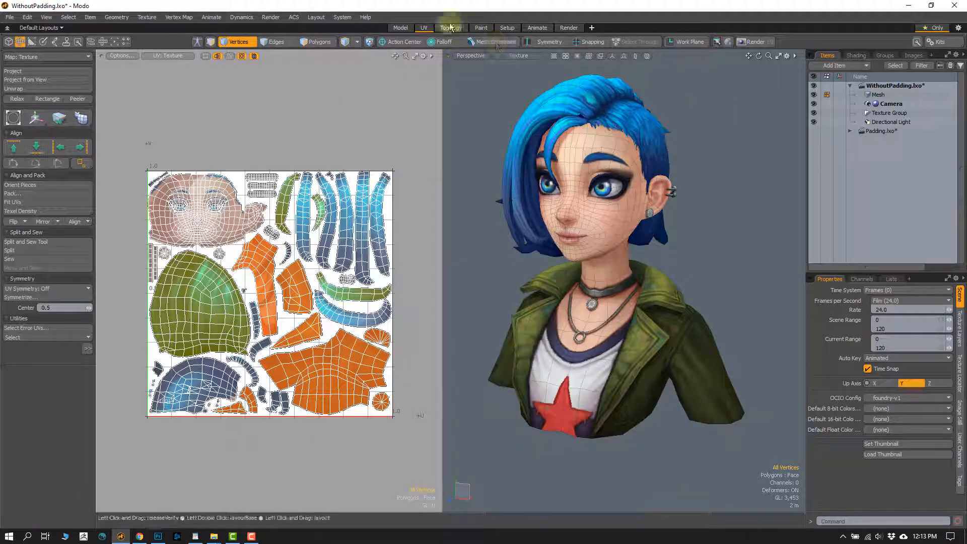
# - Bake to Render Outputs and save the resulting Diffuse Coefficient image on the Desktop, replacing PaddingTest01.png
pyautogui.click(271, 18)
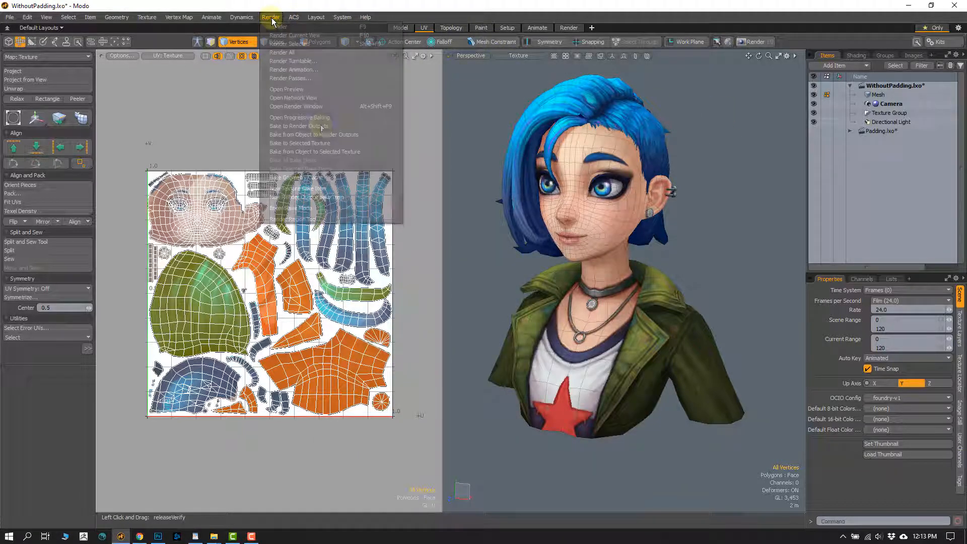
pyautogui.click(311, 126)
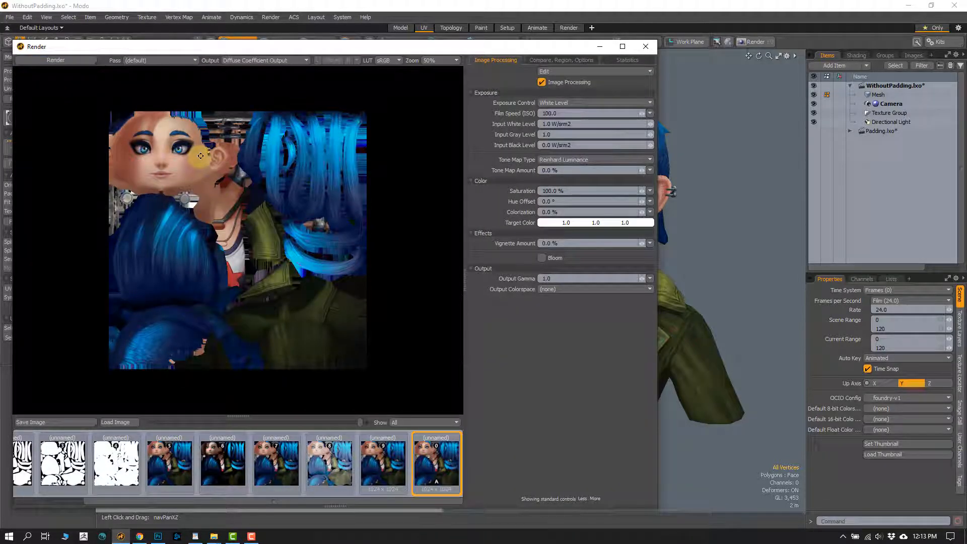
pyautogui.click(55, 422)
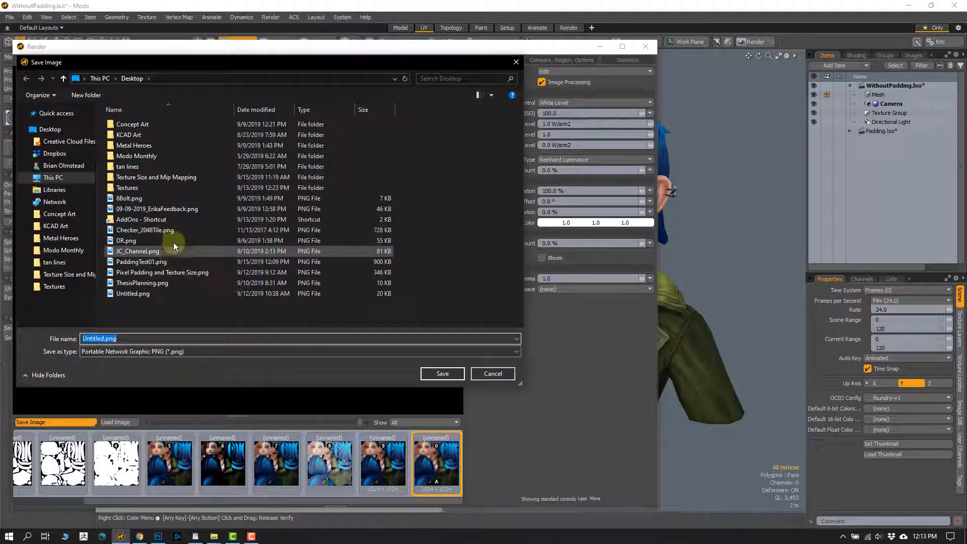
pyautogui.click(161, 262)
pyautogui.click(436, 373)
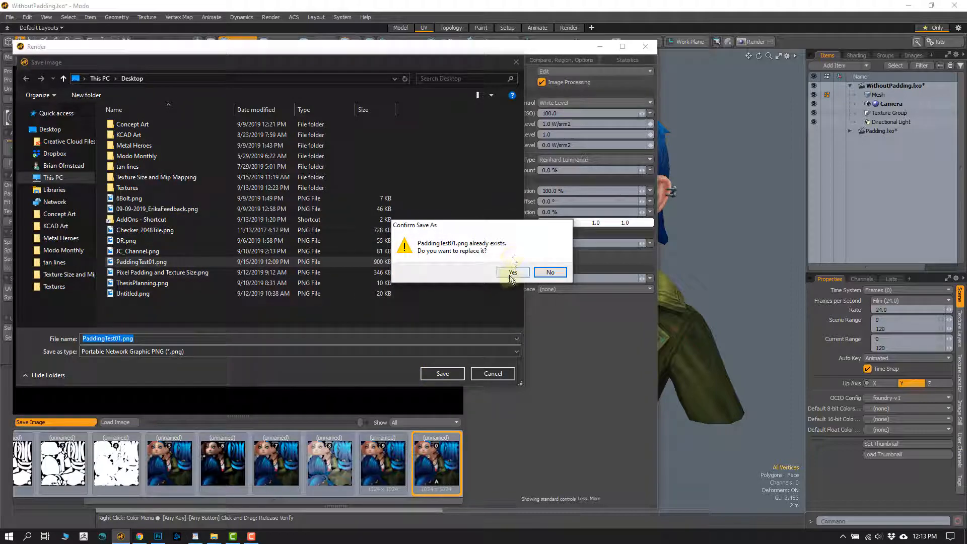
pyautogui.click(511, 274)
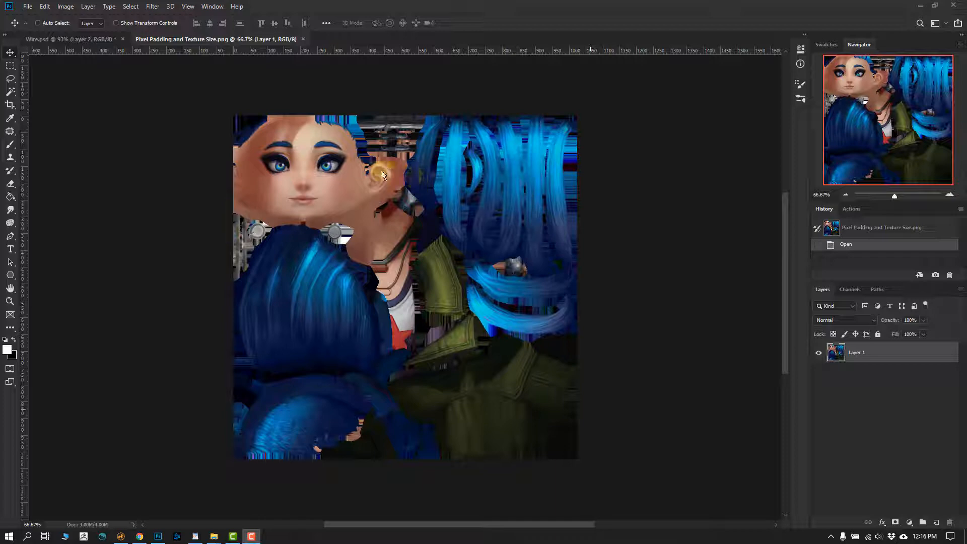
# - In Photoshop, examine the baked padding around the forehead and hairline in Pixel Padding and Texture Size.png
pyautogui.keyDown('alt'); pyautogui.scroll(5, 353, 136); pyautogui.keyUp('alt')
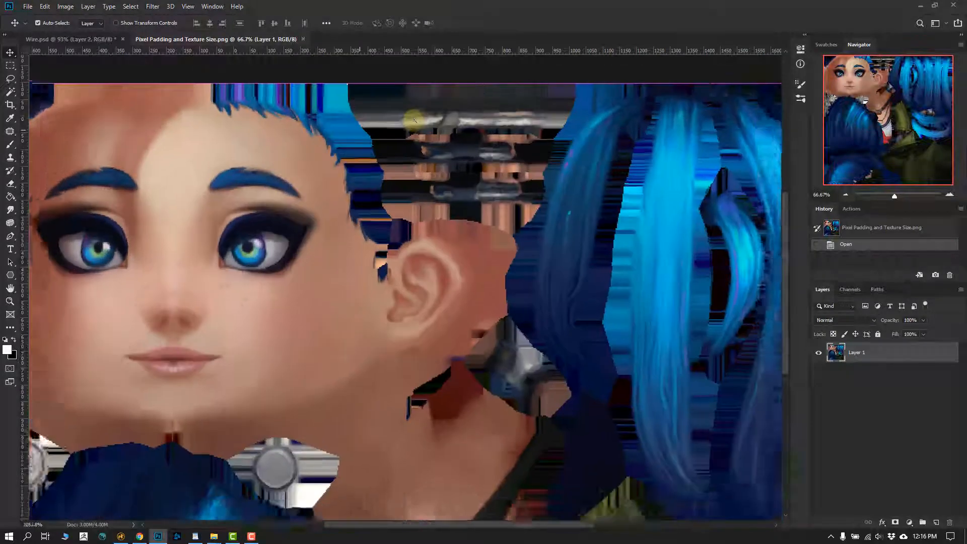
pyautogui.keyDown('alt'); pyautogui.scroll(5, 413, 253); pyautogui.keyUp('alt')
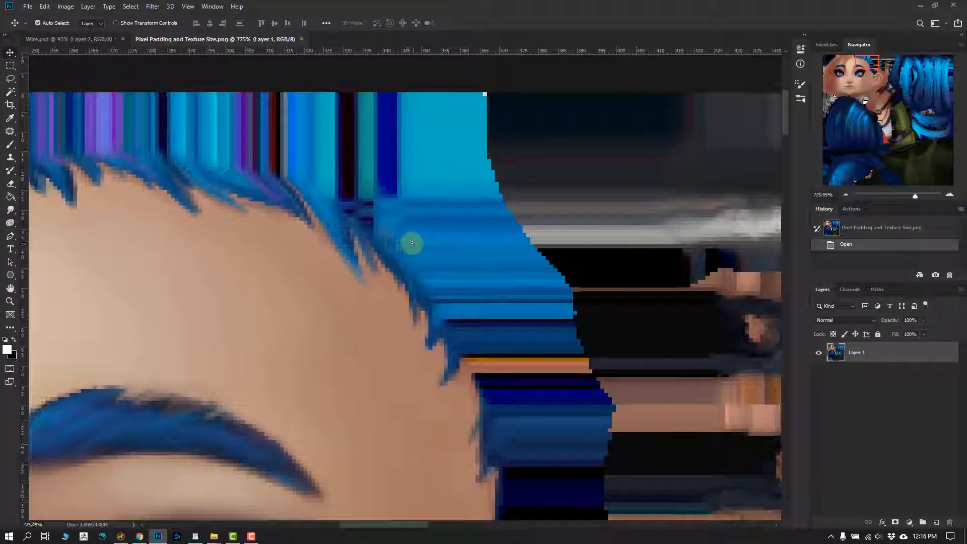
pyautogui.keyDown('alt'); pyautogui.scroll(3, 307, 209); pyautogui.keyUp('alt')
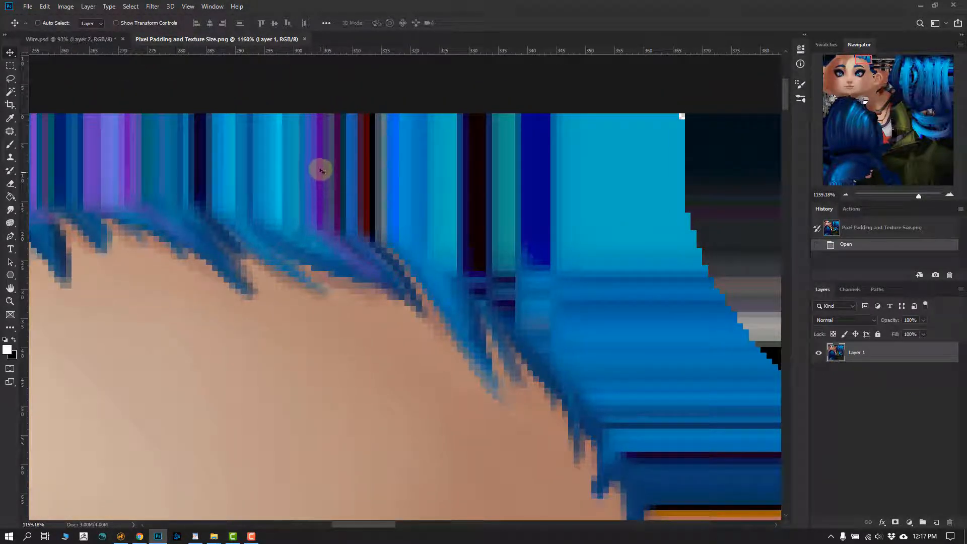
pyautogui.keyDown('alt'); pyautogui.scroll(-5, 360, 236); pyautogui.keyUp('alt')
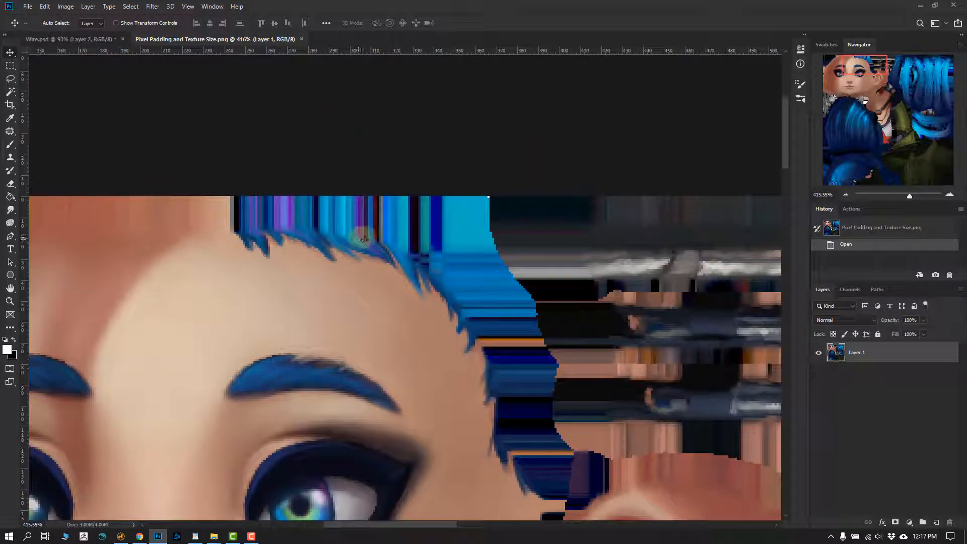
pyautogui.keyDown('alt'); pyautogui.scroll(10, 313, 214); pyautogui.keyUp('alt')
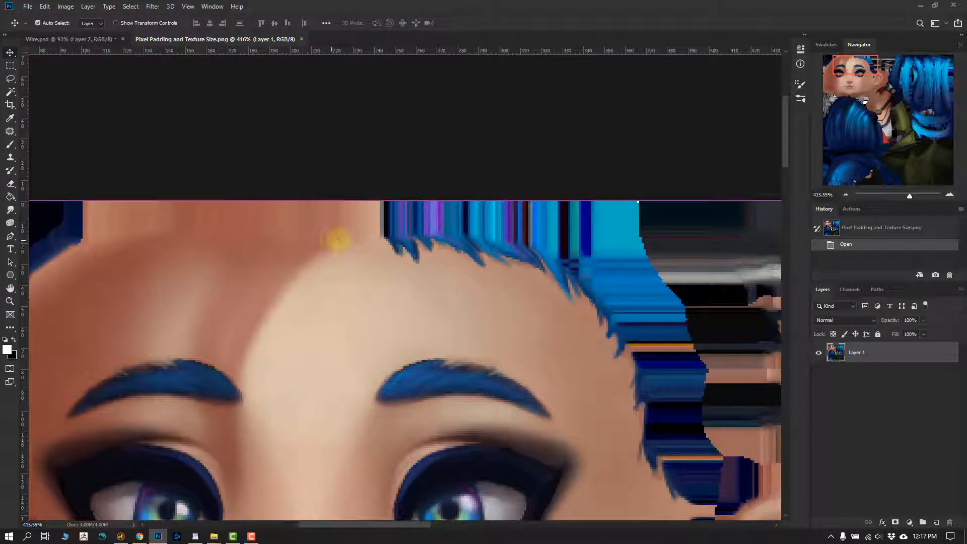
pyautogui.keyDown('alt'); pyautogui.scroll(-5, 337, 241); pyautogui.keyUp('alt')
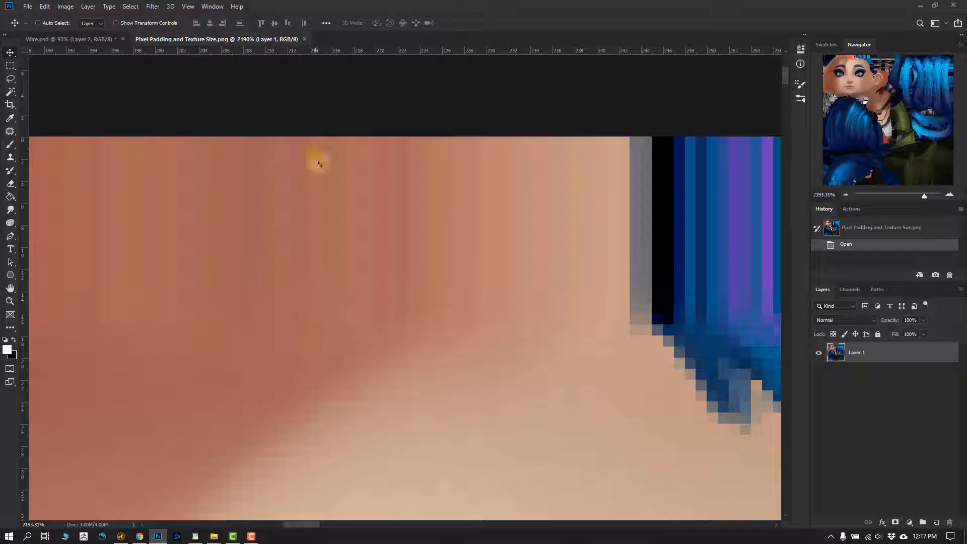
pyautogui.keyDown('alt'); pyautogui.scroll(-3, 372, 278); pyautogui.keyUp('alt')
pyautogui.moveTo(376, 276); pyautogui.dragTo(370, 190)
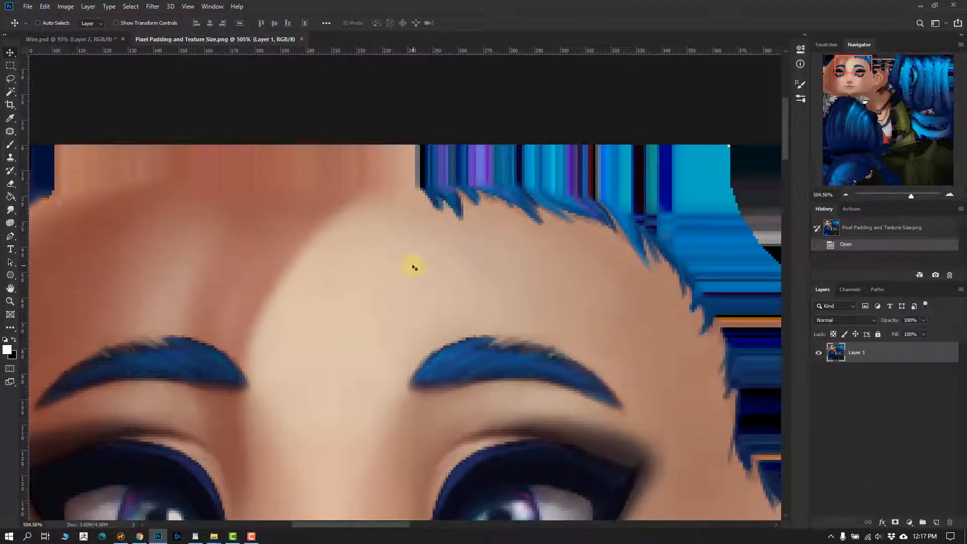
pyautogui.keyDown('alt'); pyautogui.scroll(-4, 511, 263); pyautogui.keyUp('alt')
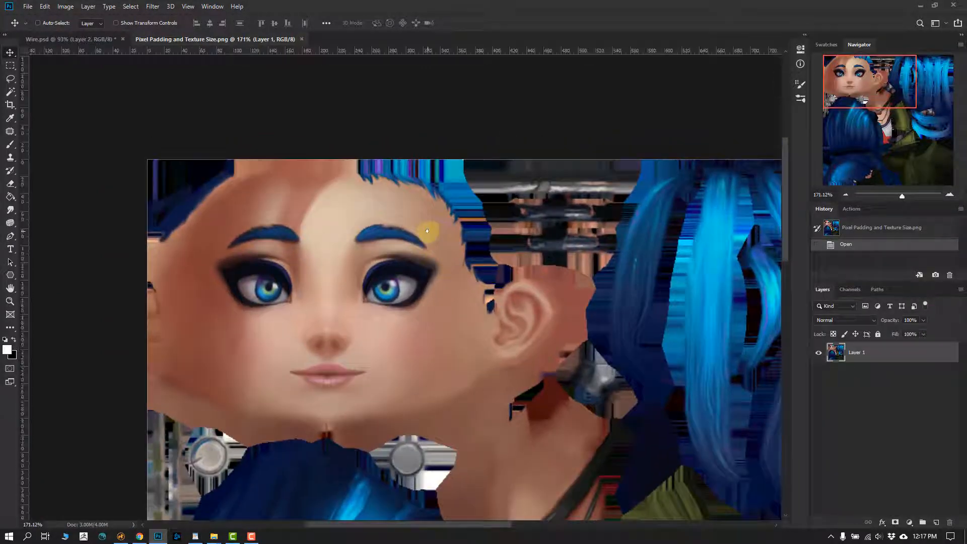
# - In Wire.psd, toggle Layer 2 off and on to compare the face's hairline and ear with and without padding
pyautogui.click(88, 39)
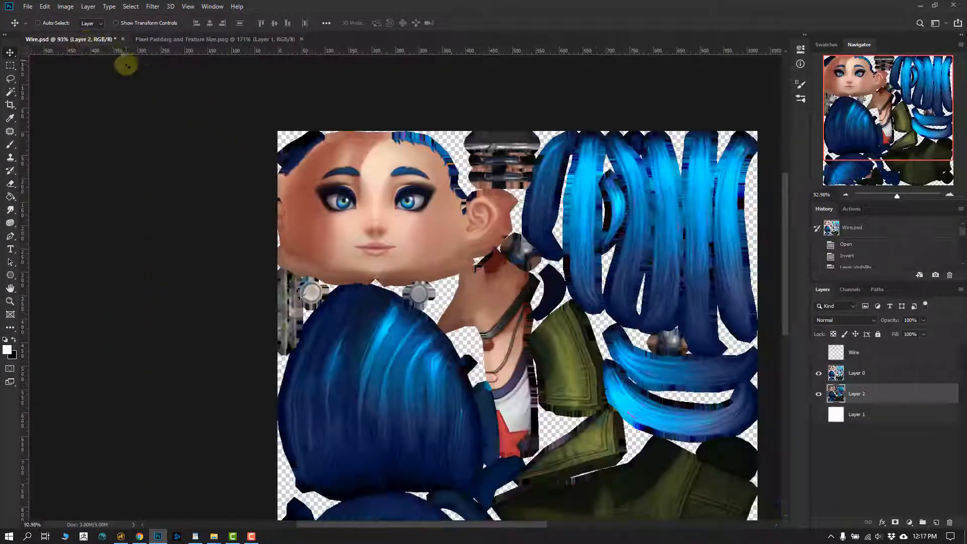
pyautogui.keyDown('alt'); pyautogui.scroll(5, 466, 190); pyautogui.keyUp('alt')
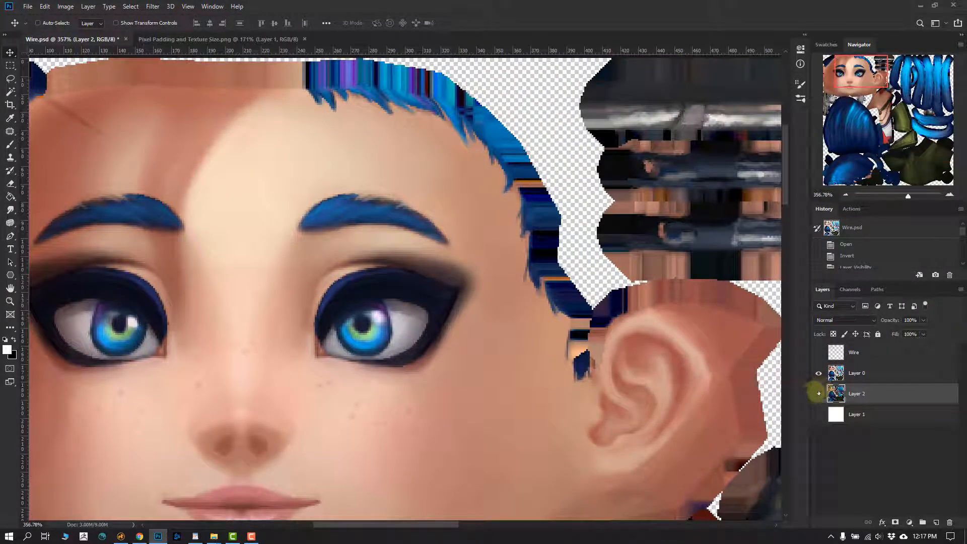
pyautogui.click(818, 394)
pyautogui.scroll(3, 441, 180)
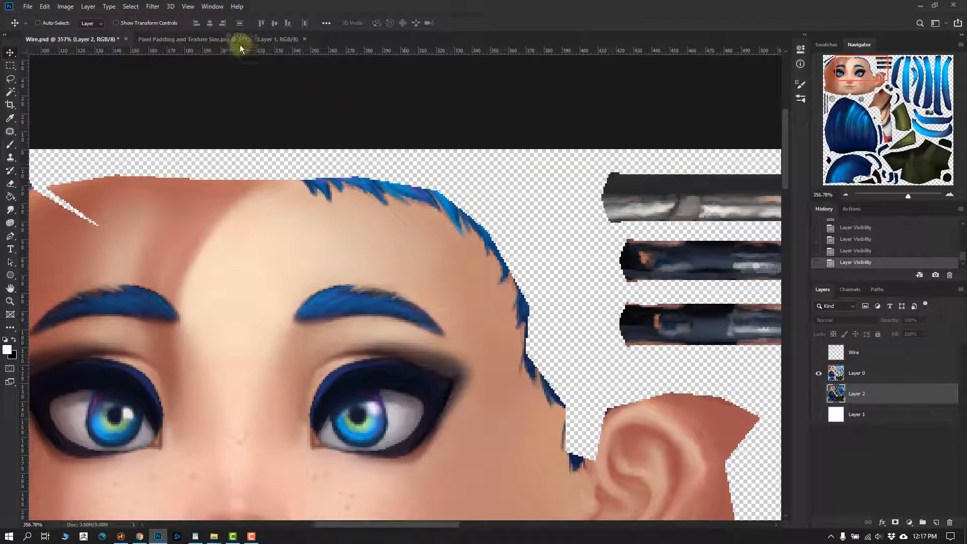
pyautogui.click(818, 394)
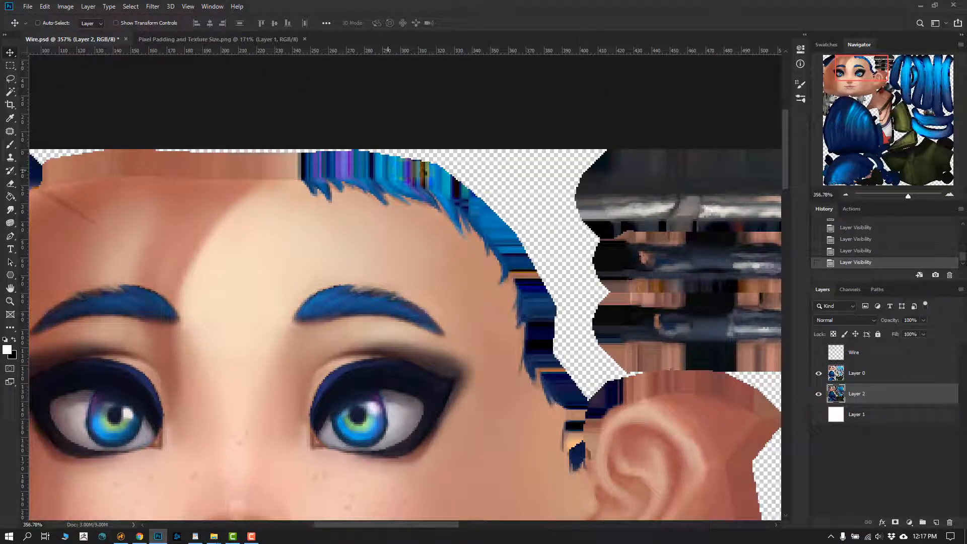
# - Return to Pixel Padding and Texture Size.png and examine how far the larger padding extends around the hairline, ear and neighbouring UV islands
pyautogui.click(231, 38)
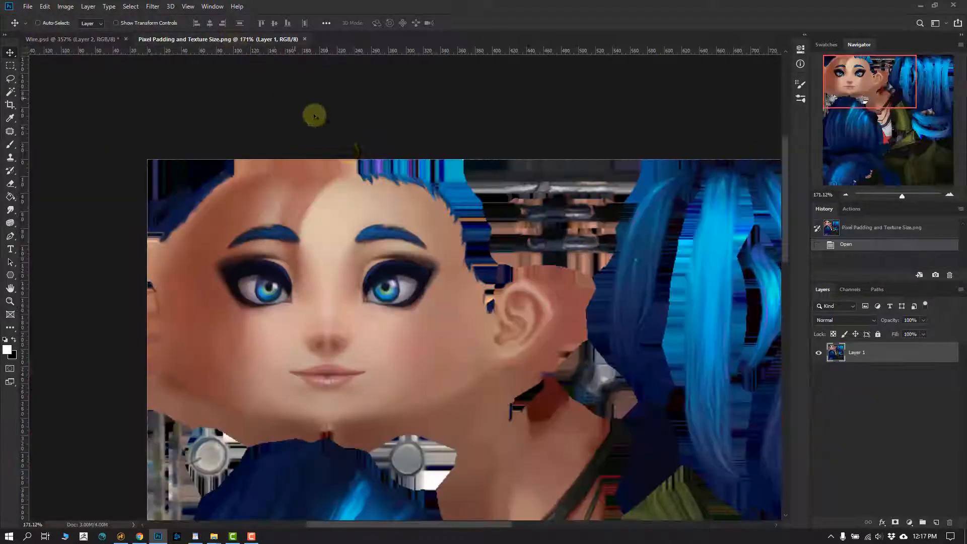
pyautogui.keyDown('alt'); pyautogui.scroll(3, 488, 189); pyautogui.keyUp('alt')
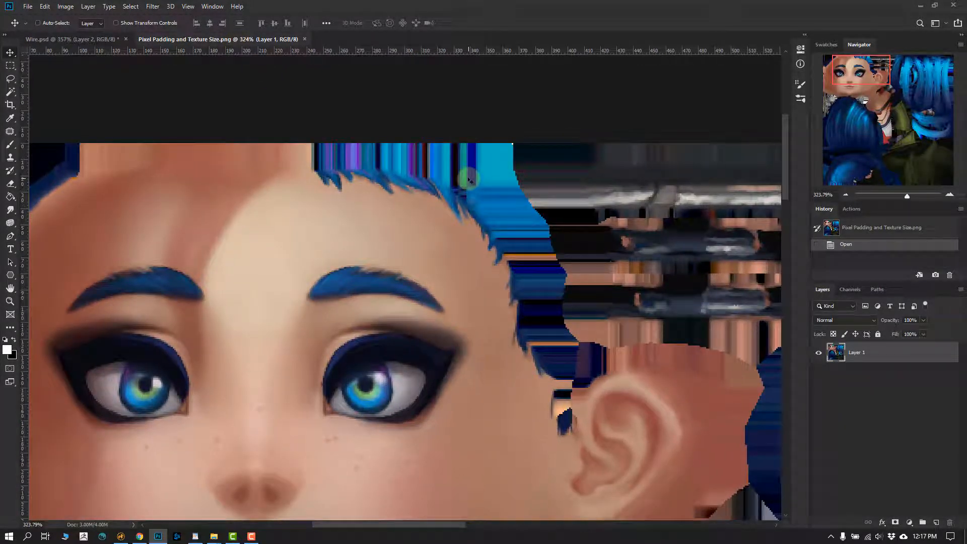
pyautogui.moveTo(554, 251); pyautogui.dragTo(525, 257)
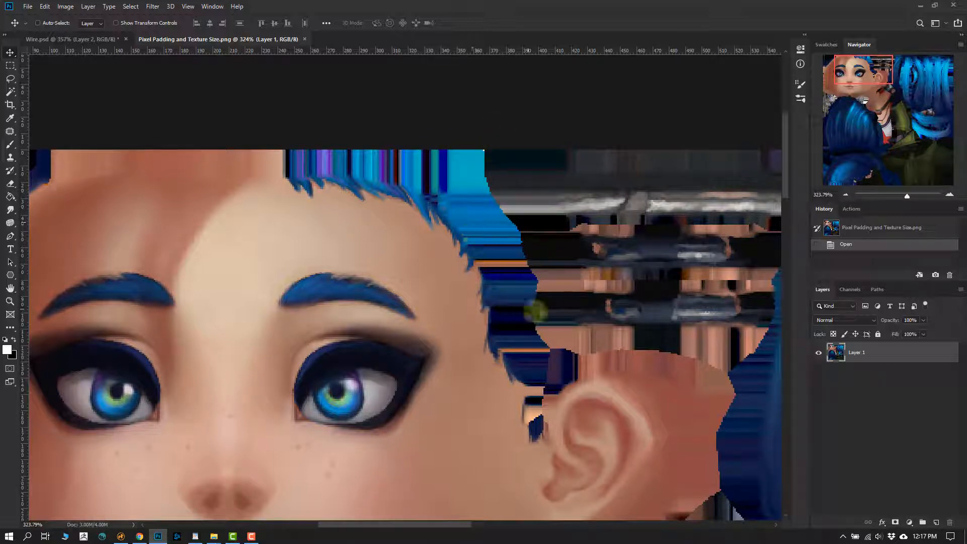
pyautogui.keyDown('alt'); pyautogui.scroll(-5, 524, 307); pyautogui.keyUp('alt')
pyautogui.moveTo(524, 307); pyautogui.dragTo(464, 186)
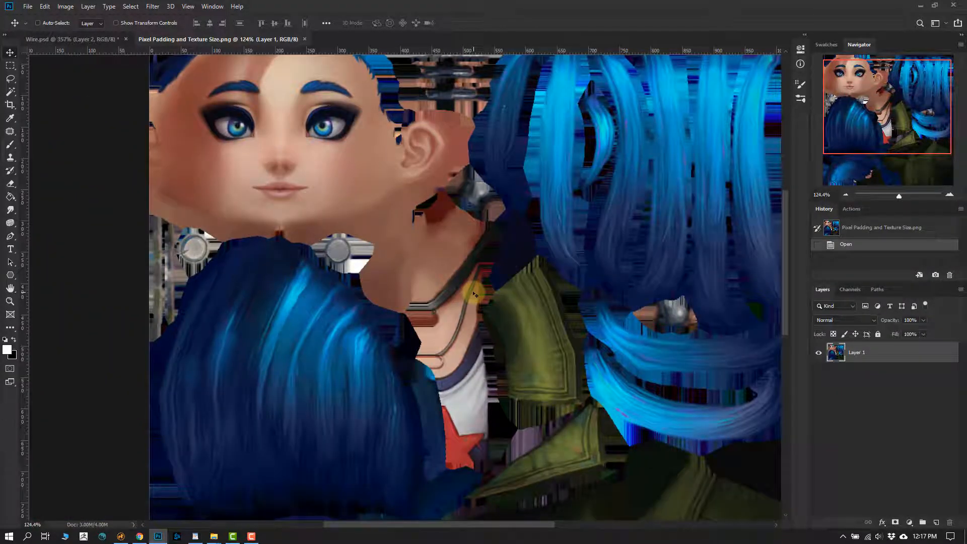
pyautogui.keyDown('alt'); pyautogui.scroll(5, 434, 230); pyautogui.keyUp('alt')
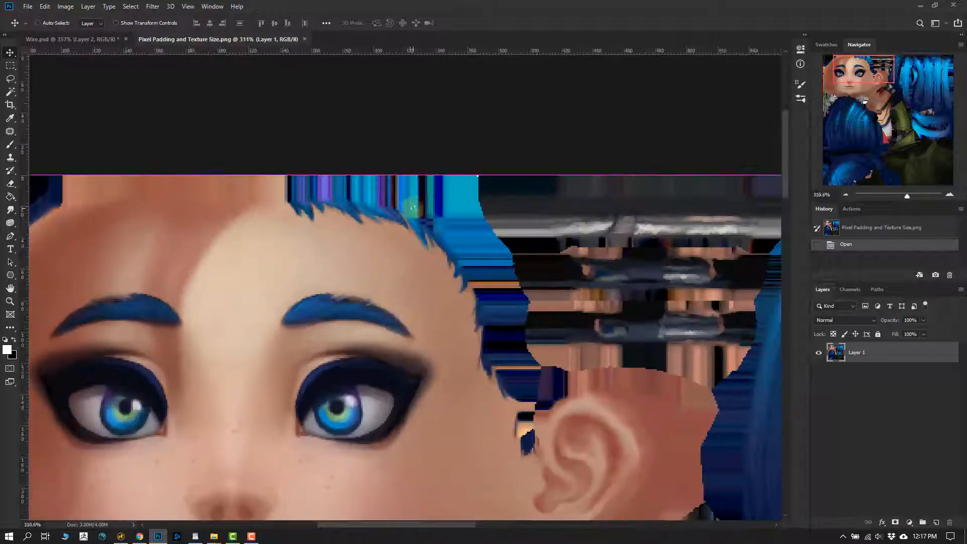
pyautogui.keyDown('alt'); pyautogui.scroll(-2, 402, 203); pyautogui.keyUp('alt')
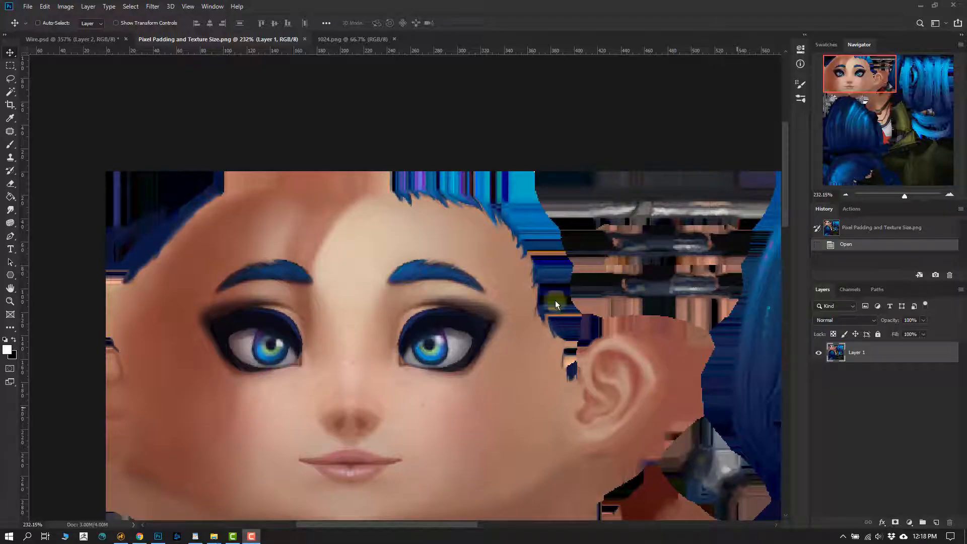
# - Rename the baked texture's layer to Modo and copy it into the 1024.png document
pyautogui.keyDown('ctrl'); pyautogui.moveTo(560, 301); pyautogui.dragTo(533, 299); pyautogui.keyUp('ctrl')
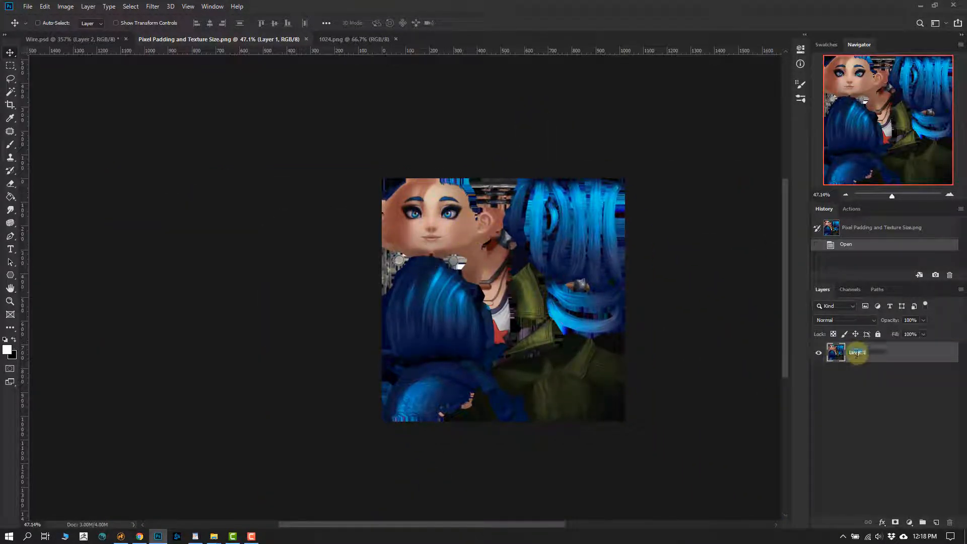
pyautogui.press('Return')
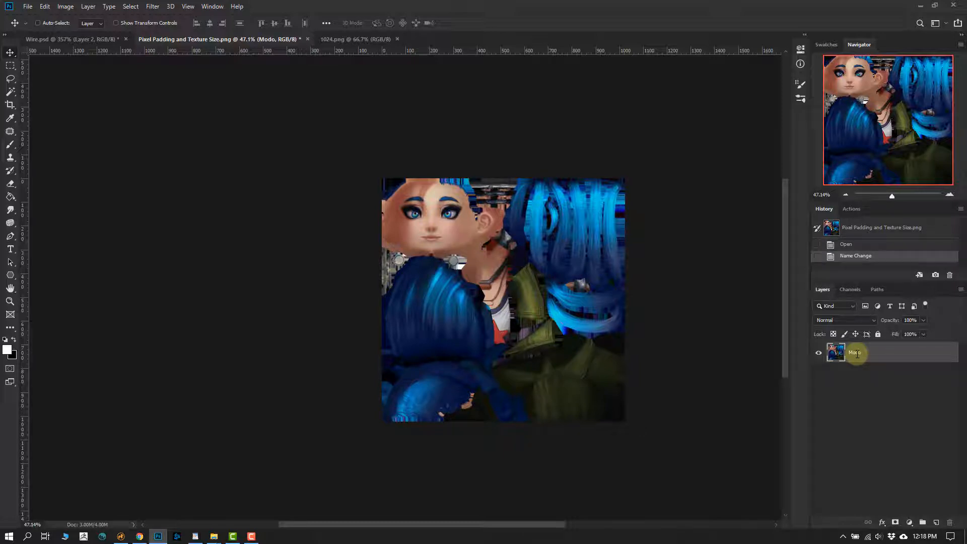
pyautogui.moveTo(497, 247); pyautogui.dragTo(401, 202)
# - Hide the Modo layer in 1024.png to compare its hairline padding with the Background layer
pyautogui.keyDown('alt'); pyautogui.scroll(3, 417, 217); pyautogui.keyUp('alt')
pyautogui.keyDown('alt'); pyautogui.scroll(10, 416, 217); pyautogui.keyUp('alt')
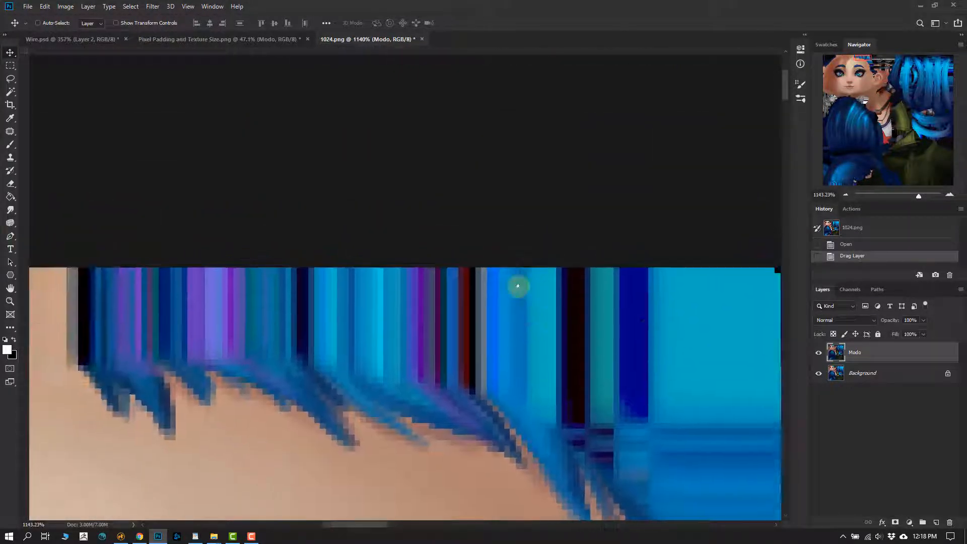
pyautogui.moveTo(518, 286); pyautogui.dragTo(530, 310)
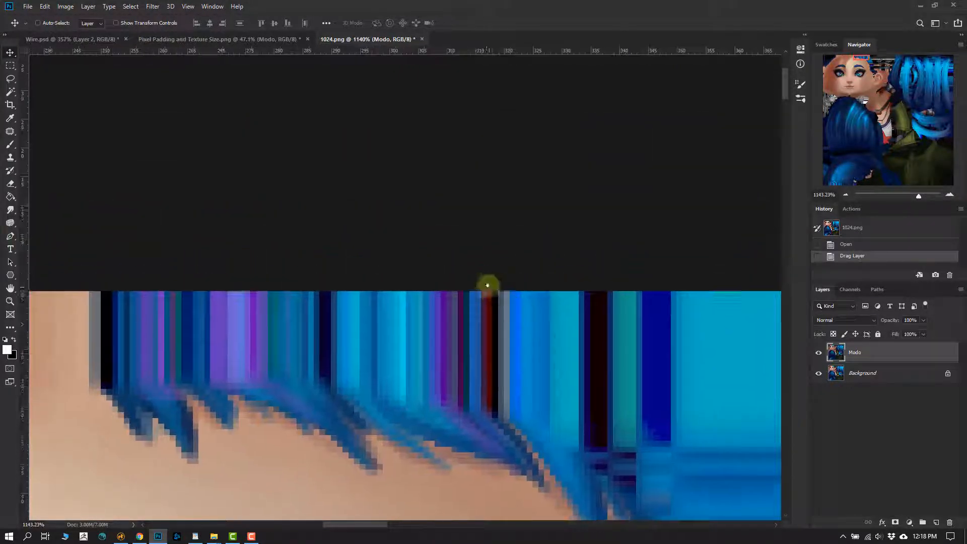
pyautogui.moveTo(484, 242); pyautogui.dragTo(503, 294)
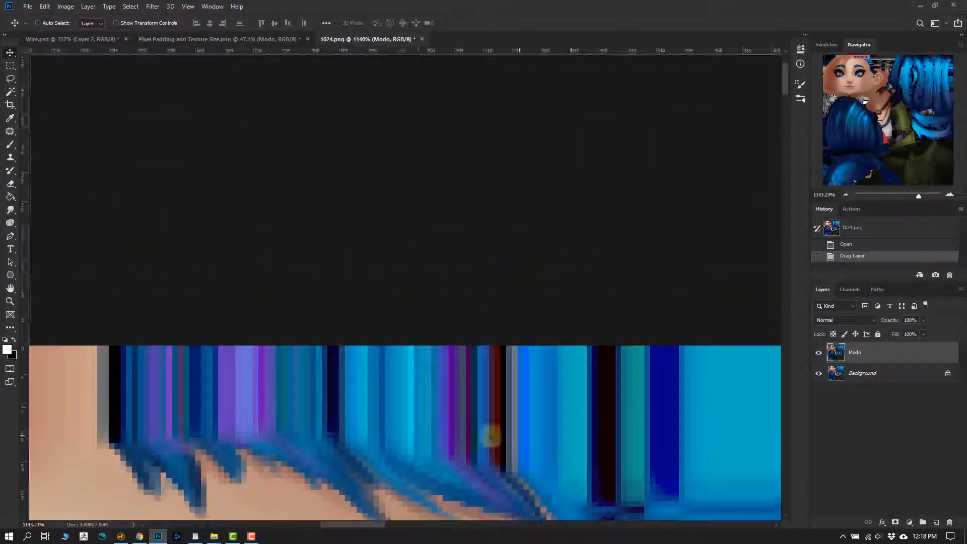
pyautogui.click(818, 352)
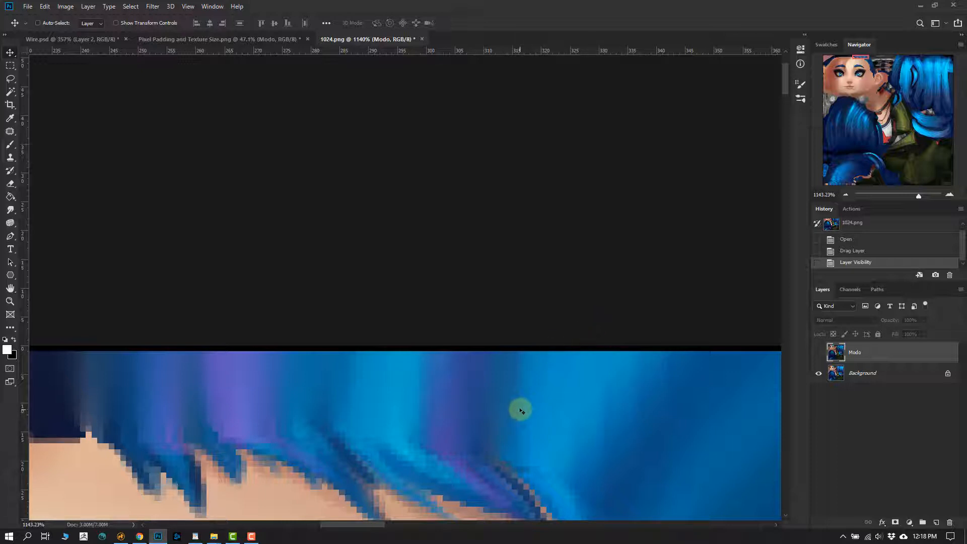
# - Switch to Chrome, search for "3d coat" in a new tab, view the 3DCoat website, and return to Photoshop
pyautogui.click(140, 536)
pyautogui.click(636, 12)
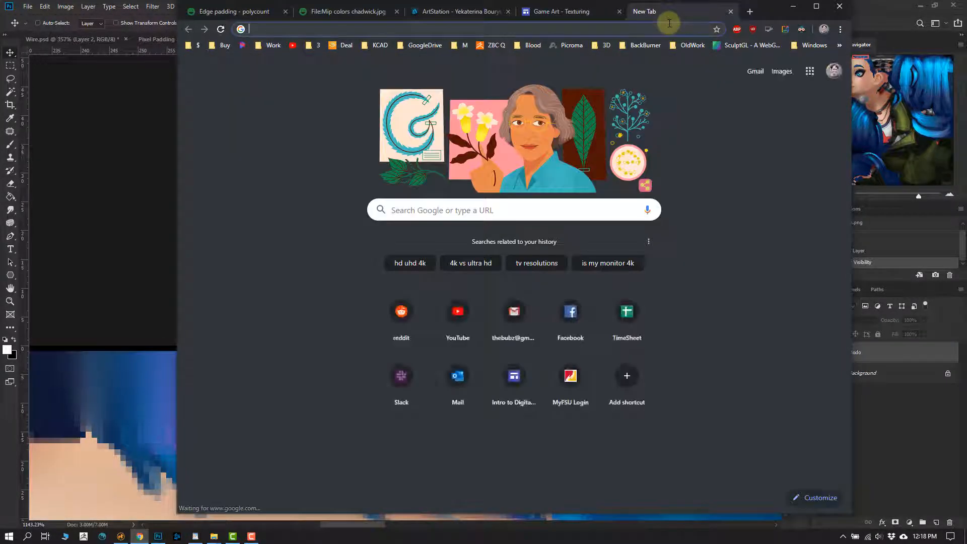
pyautogui.write('3d coat')
pyautogui.press('Return')
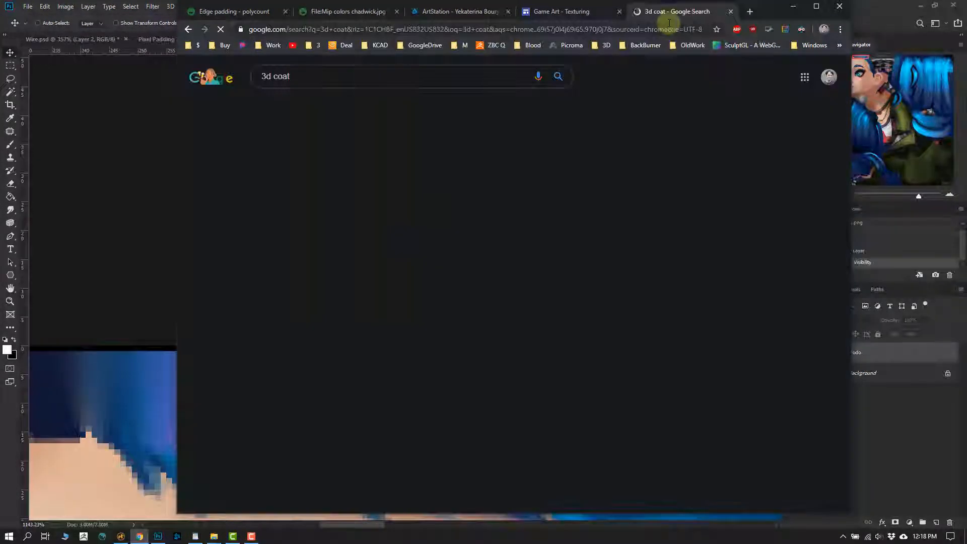
pyautogui.click(348, 149)
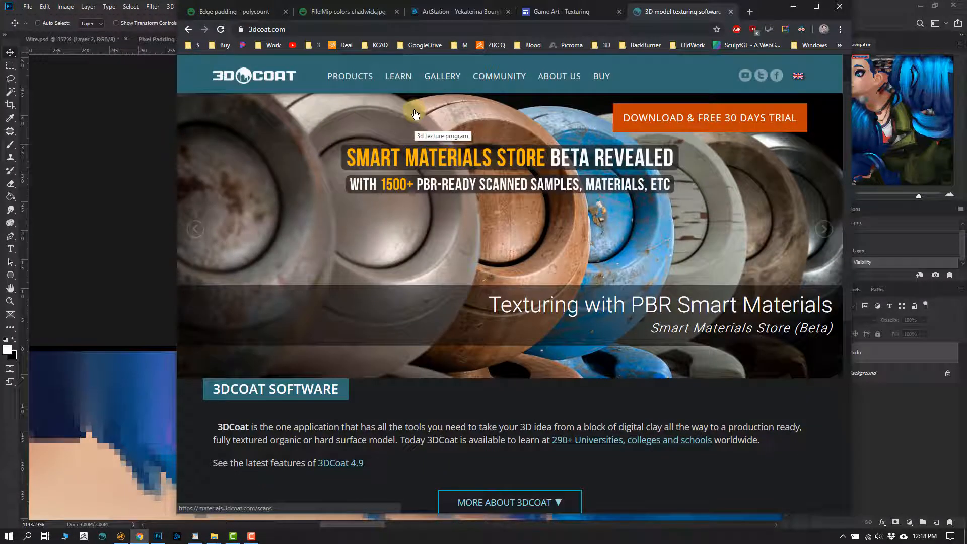
pyautogui.click(792, 11)
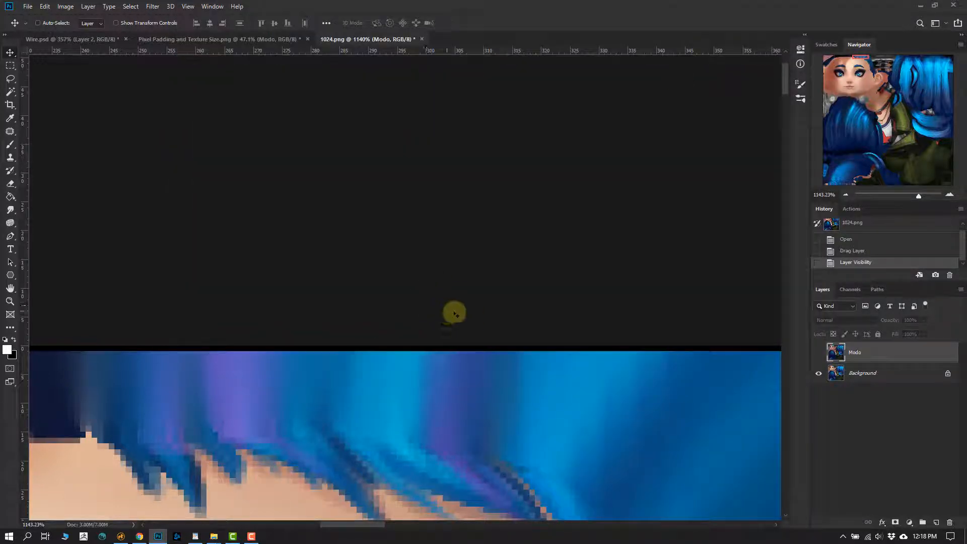
# - Examine the Background layer's padding in 1024.png along the hairline and toward the neighbouring grey UV island
pyautogui.moveTo(421, 308); pyautogui.dragTo(402, 213)
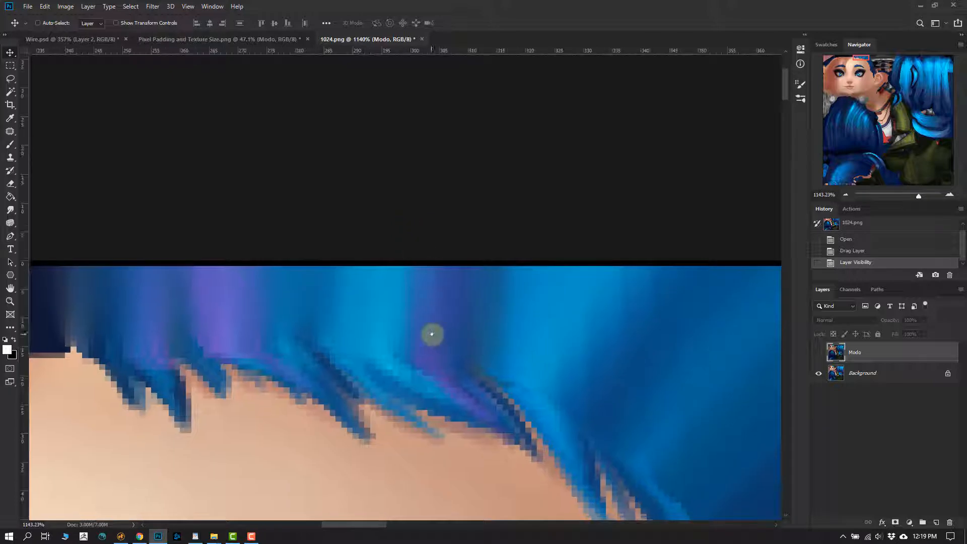
pyautogui.moveTo(494, 356); pyautogui.dragTo(348, 259)
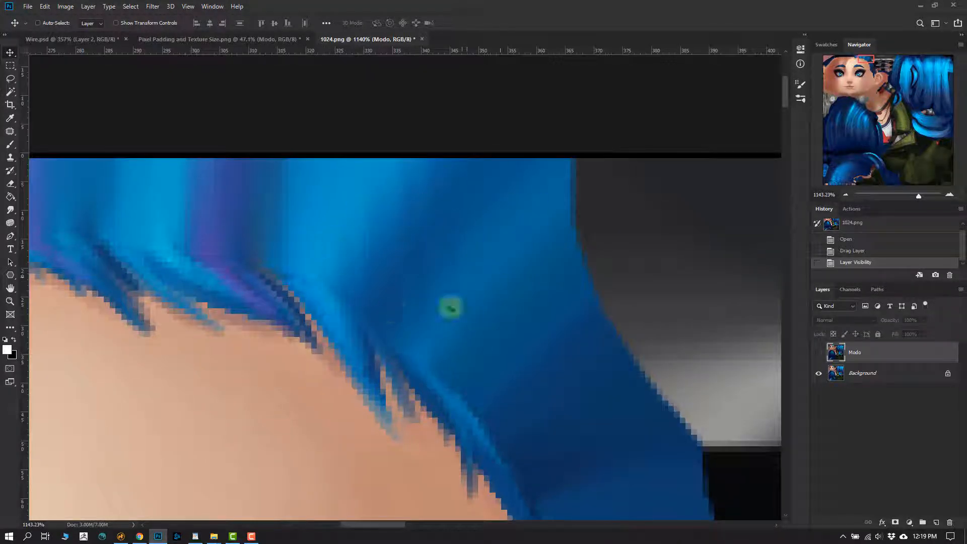
pyautogui.moveTo(461, 271); pyautogui.dragTo(416, 299)
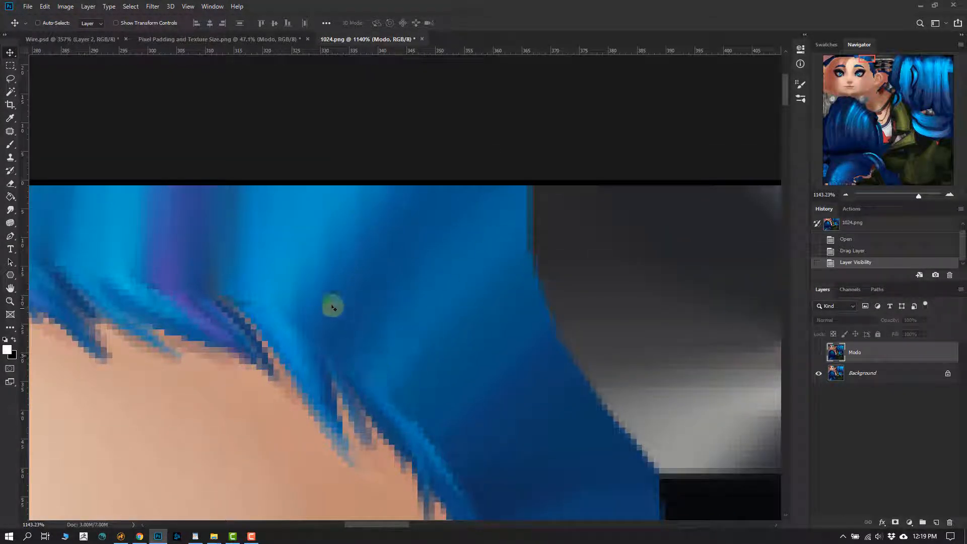
pyautogui.moveTo(230, 285); pyautogui.dragTo(371, 280)
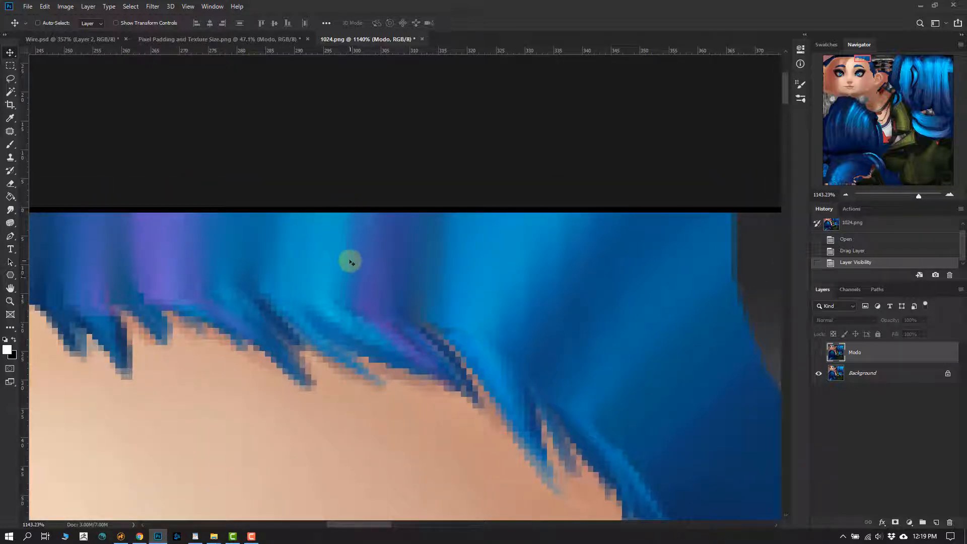
# - Show the Modo layer in 1024.png and examine its padding around the hairline and across the whole texture
pyautogui.click(818, 352)
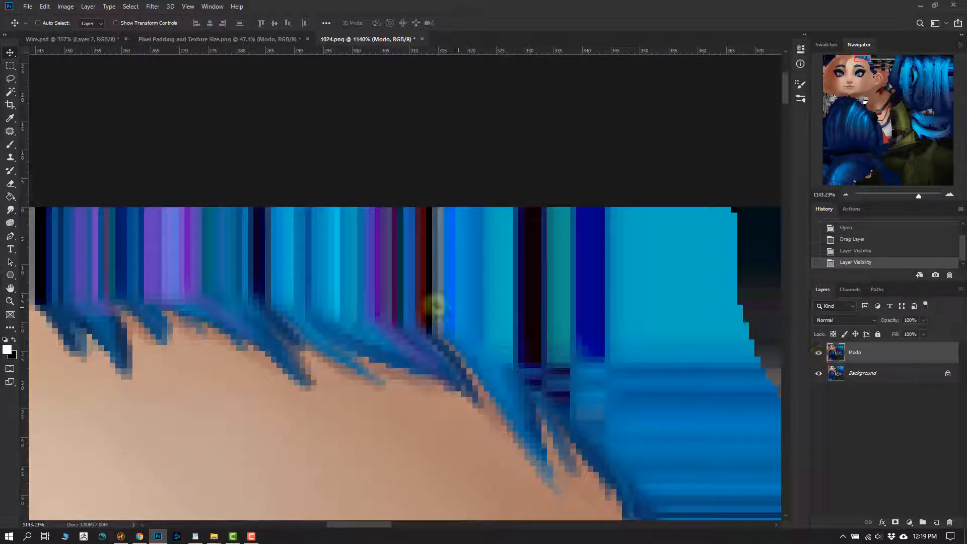
pyautogui.moveTo(456, 331); pyautogui.dragTo(397, 322)
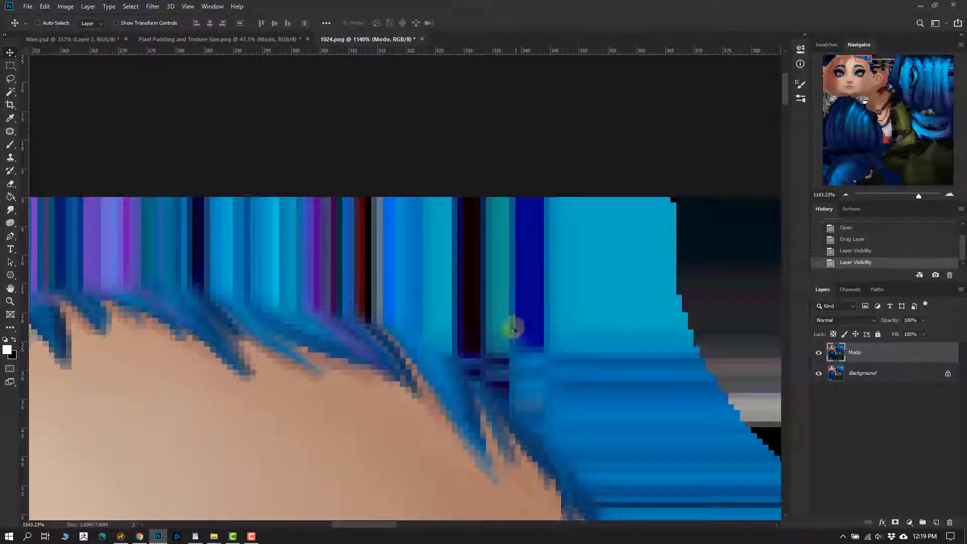
pyautogui.moveTo(509, 349); pyautogui.dragTo(373, 300)
pyautogui.keyDown('ctrl'); pyautogui.moveTo(481, 311); pyautogui.dragTo(468, 256); pyautogui.keyUp('ctrl')
pyautogui.keyDown('ctrl'); pyautogui.moveTo(468, 255); pyautogui.dragTo(521, 274); pyautogui.keyUp('ctrl')
pyautogui.moveTo(521, 273); pyautogui.dragTo(469, 274)
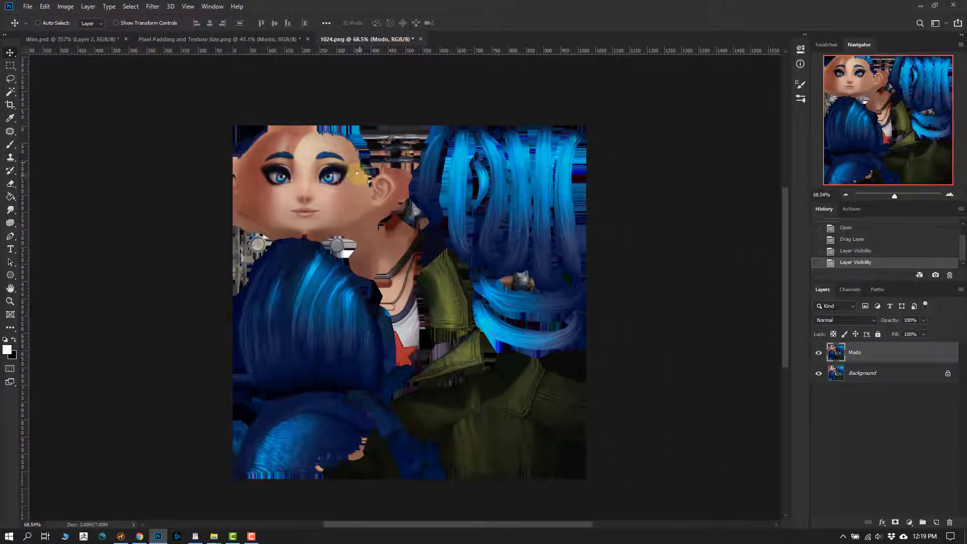
pyautogui.moveTo(356, 173); pyautogui.dragTo(352, 184)
pyautogui.keyDown('ctrl'); pyautogui.moveTo(361, 188); pyautogui.dragTo(372, 199); pyautogui.keyUp('ctrl')
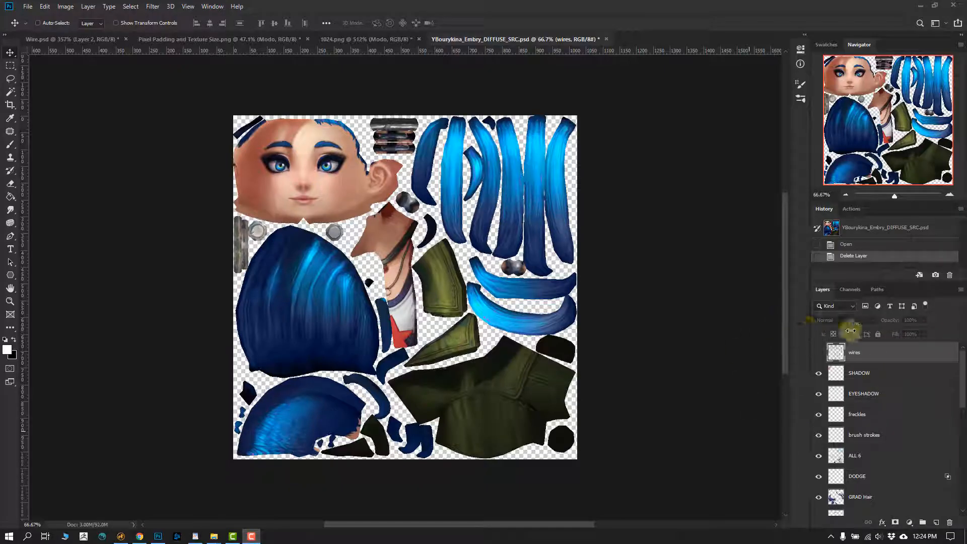
# - In the layered diffuse PSD, hide the painting layers from SHADOW down to OVERLAY DETAIL to inspect how the texture was built up
pyautogui.click(818, 372)
pyautogui.click(818, 394)
pyautogui.click(818, 416)
pyautogui.click(818, 436)
pyautogui.click(818, 457)
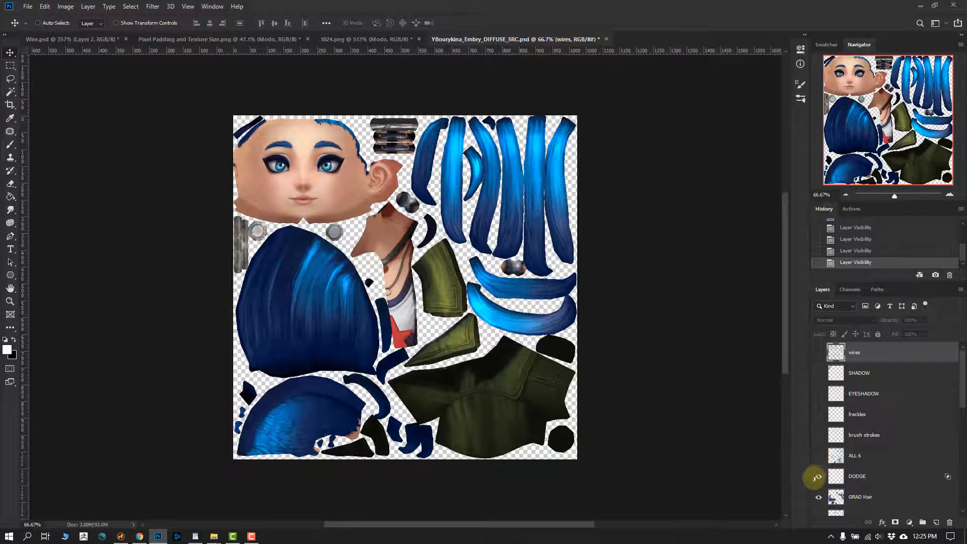
pyautogui.click(817, 476)
pyautogui.click(819, 494)
pyautogui.moveTo(962, 395); pyautogui.dragTo(962, 424)
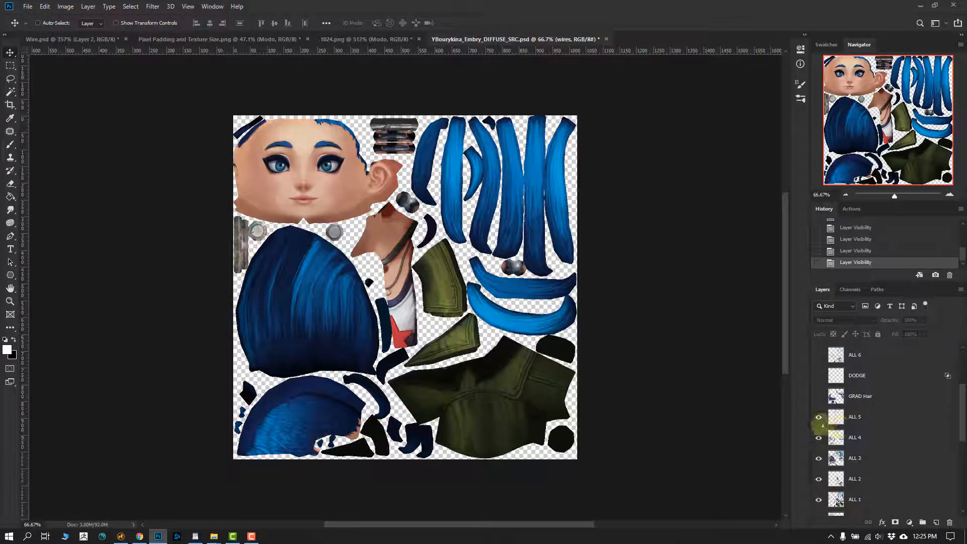
pyautogui.moveTo(819, 421); pyautogui.dragTo(819, 479)
pyautogui.moveTo(962, 419); pyautogui.dragTo(962, 456)
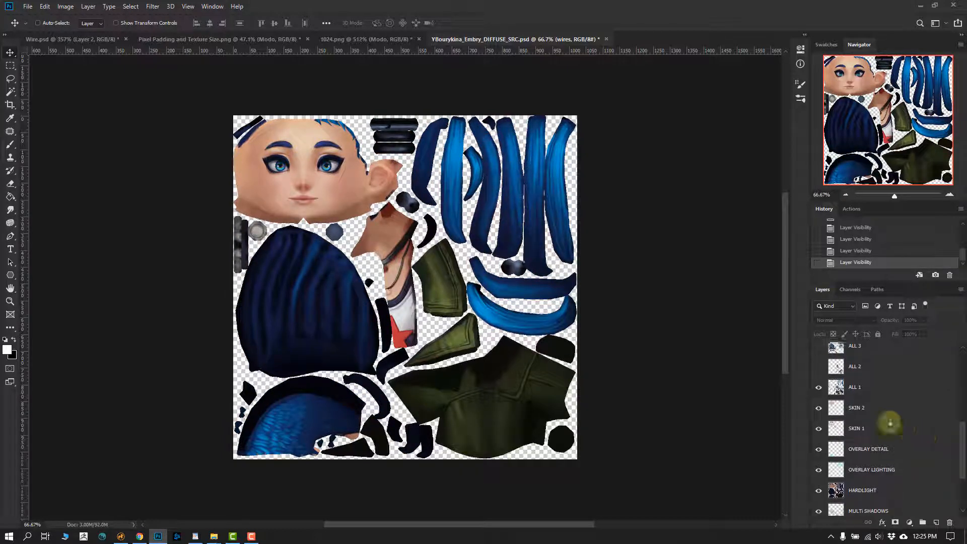
pyautogui.moveTo(819, 388); pyautogui.dragTo(819, 449)
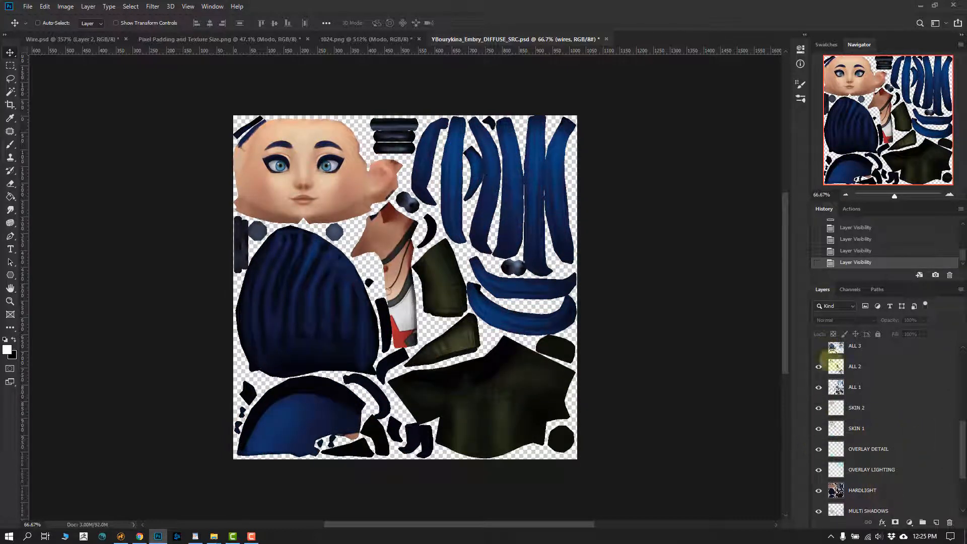
# - Show the hidden painting layers again up to SHADOW, and toggle the wires layer on and off
pyautogui.moveTo(962, 437); pyautogui.dragTo(963, 391)
pyautogui.moveTo(818, 483); pyautogui.dragTo(820, 361)
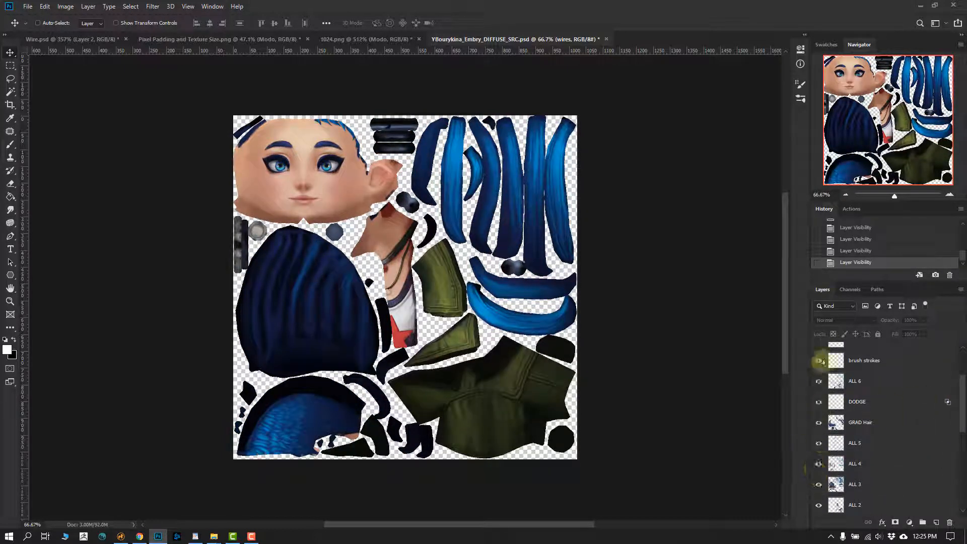
pyautogui.moveTo(962, 398); pyautogui.dragTo(962, 376)
pyautogui.moveTo(819, 413); pyautogui.dragTo(819, 357)
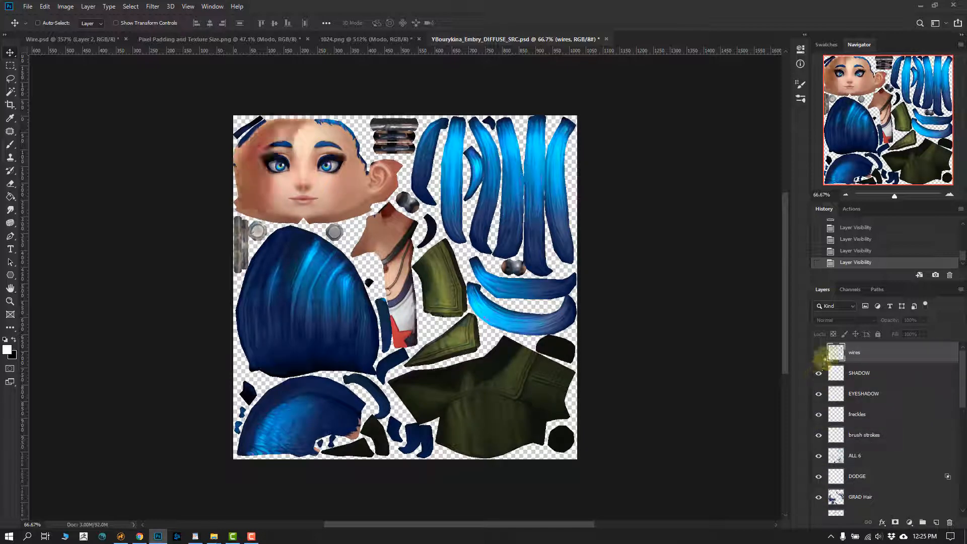
pyautogui.click(818, 352)
pyautogui.click(819, 352)
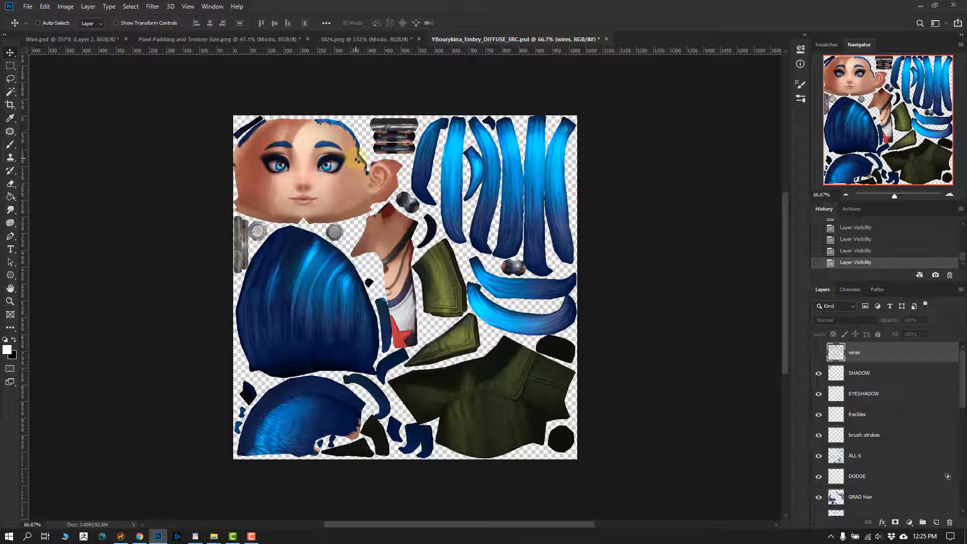
# - Copy the Modo layer from 1024.png into the layered diffuse PSD and place it at the bottom of the stack, below AO
pyautogui.click(372, 42)
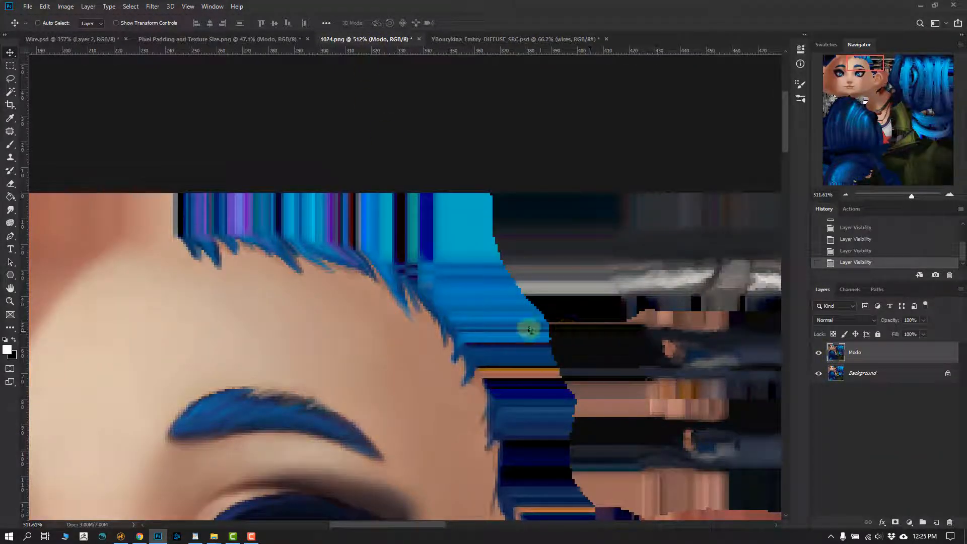
pyautogui.keyDown('alt'); pyautogui.scroll(-10, 507, 328); pyautogui.keyUp('alt')
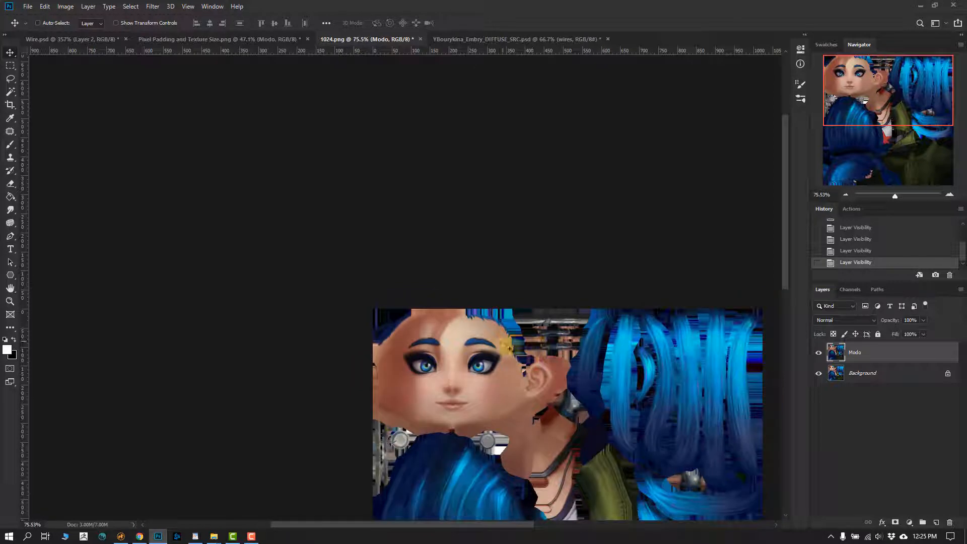
pyautogui.moveTo(507, 328)
pyautogui.mouseDown()
pyautogui.moveTo(449, 71)
pyautogui.moveTo(460, 20)
pyautogui.moveTo(493, 322)
pyautogui.mouseUp()
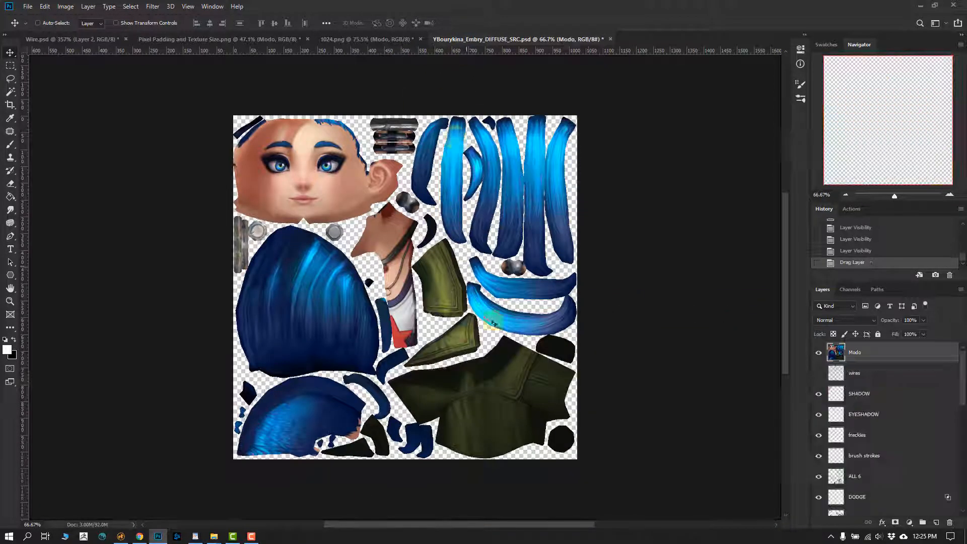
pyautogui.moveTo(876, 357)
pyautogui.mouseDown()
pyautogui.moveTo(887, 511)
pyautogui.moveTo(883, 495)
pyautogui.mouseUp()
pyautogui.scroll(-1, 964, 416)
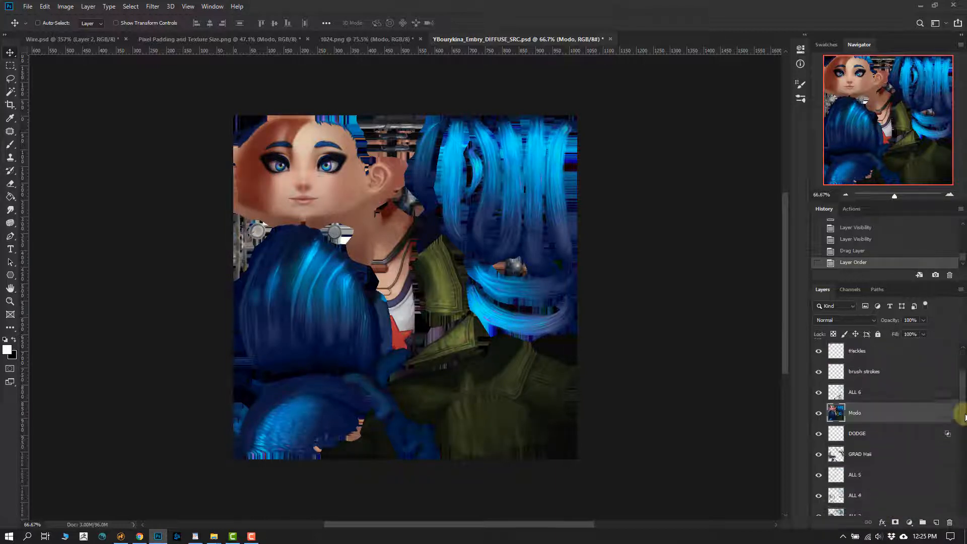
pyautogui.moveTo(896, 405); pyautogui.dragTo(882, 506)
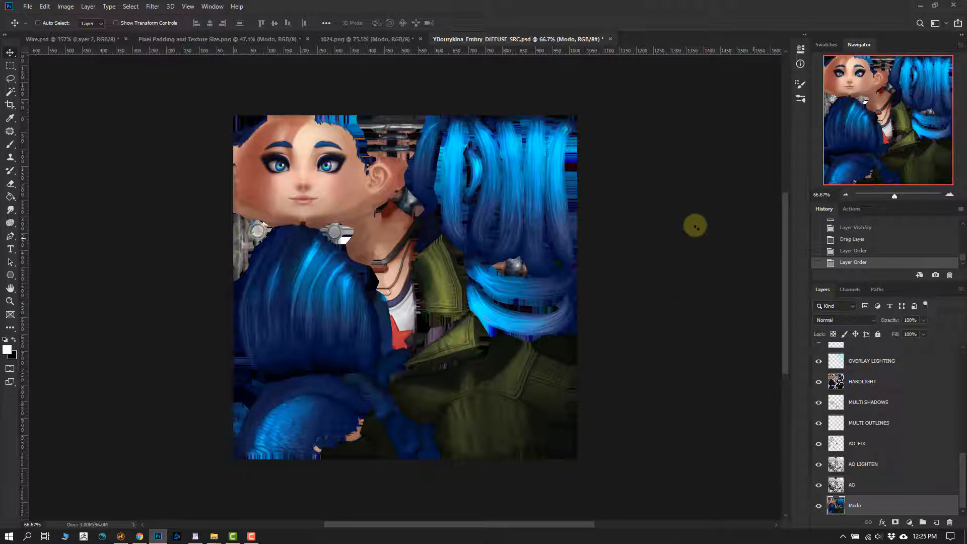
# - Hide the Modo layer in 1024.png and examine the Background layer's hairline padding for comparison with the layered PSD
pyautogui.keyDown('alt'); pyautogui.scroll(5, 321, 121); pyautogui.keyUp('alt')
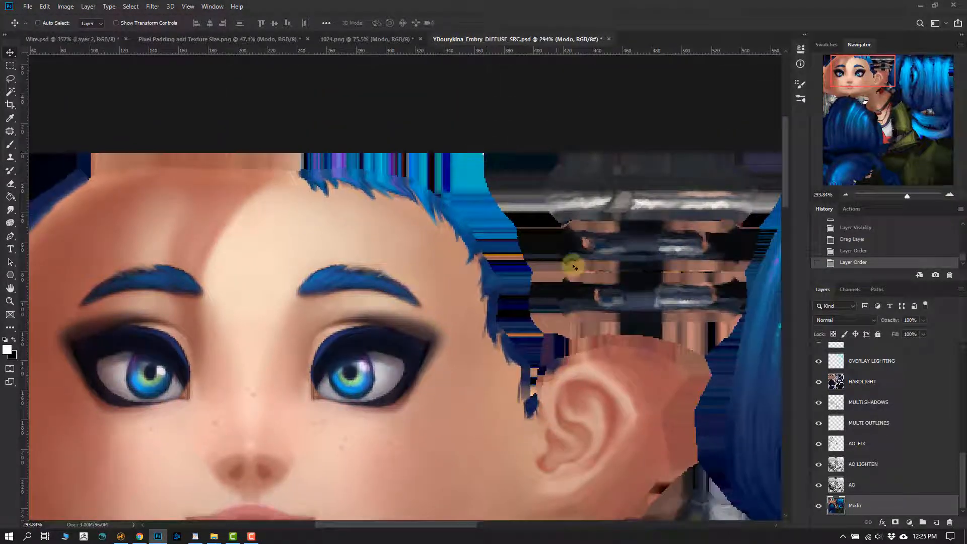
pyautogui.click(329, 40)
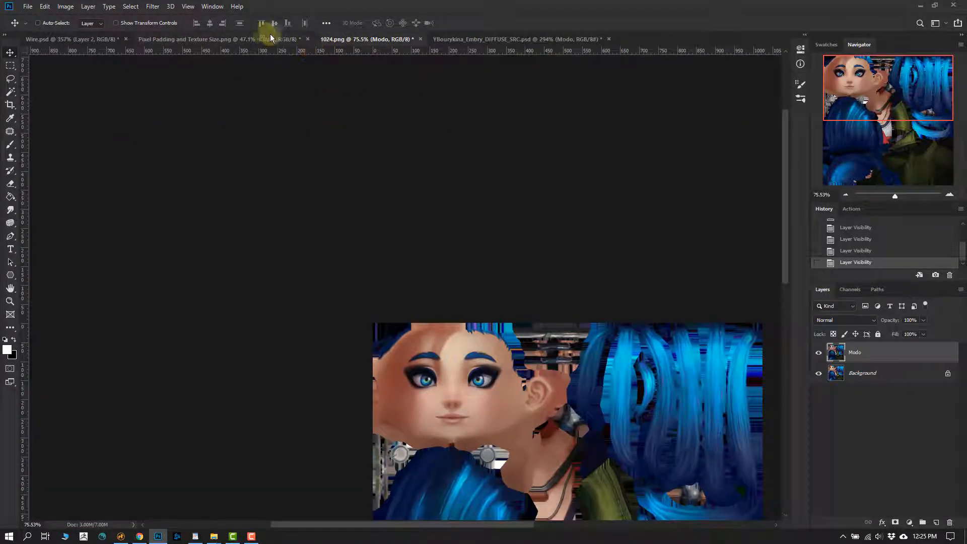
pyautogui.click(818, 352)
pyautogui.moveTo(525, 335); pyautogui.dragTo(459, 259)
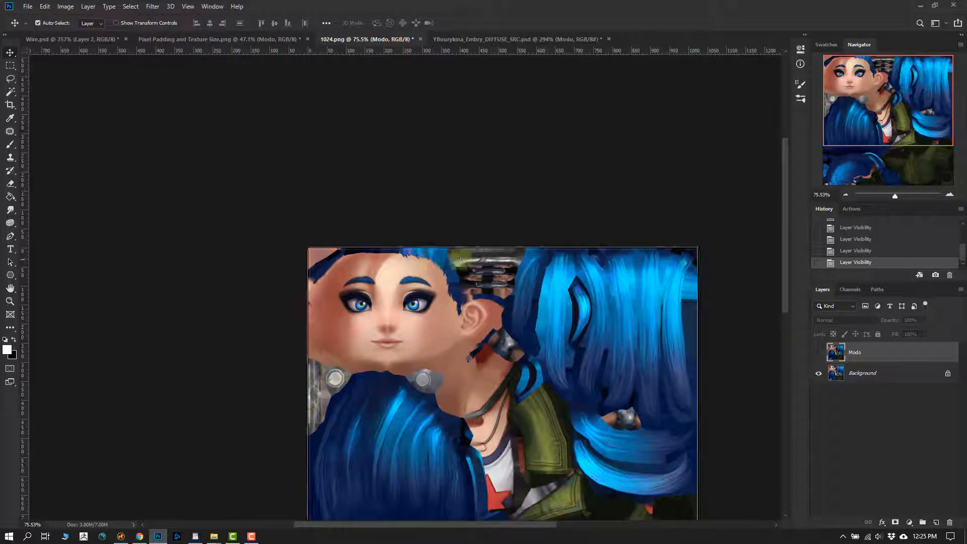
pyautogui.keyDown('alt'); pyautogui.scroll(8, 459, 259); pyautogui.keyUp('alt')
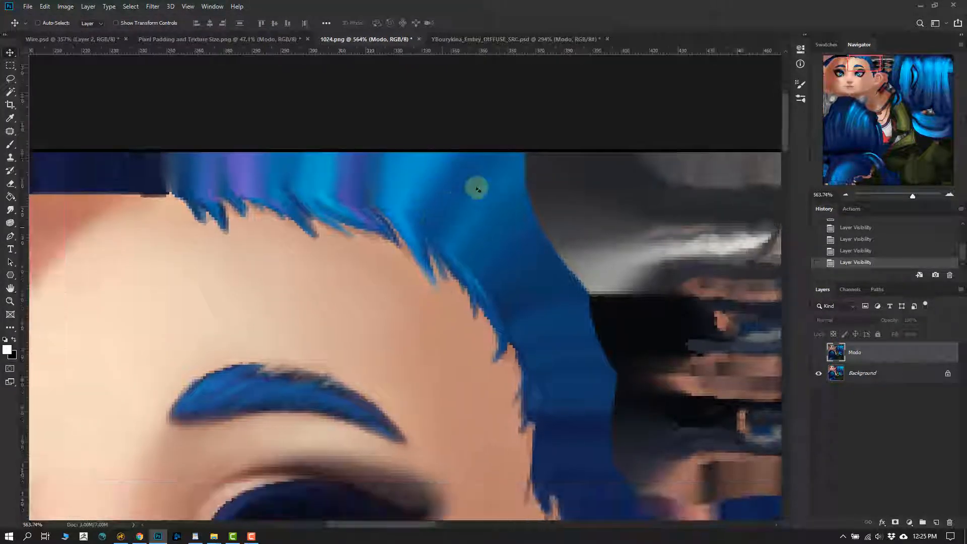
# - Return to the layered diffuse PSD and toggle the Modo layer off and on to check its padding
pyautogui.click(474, 39)
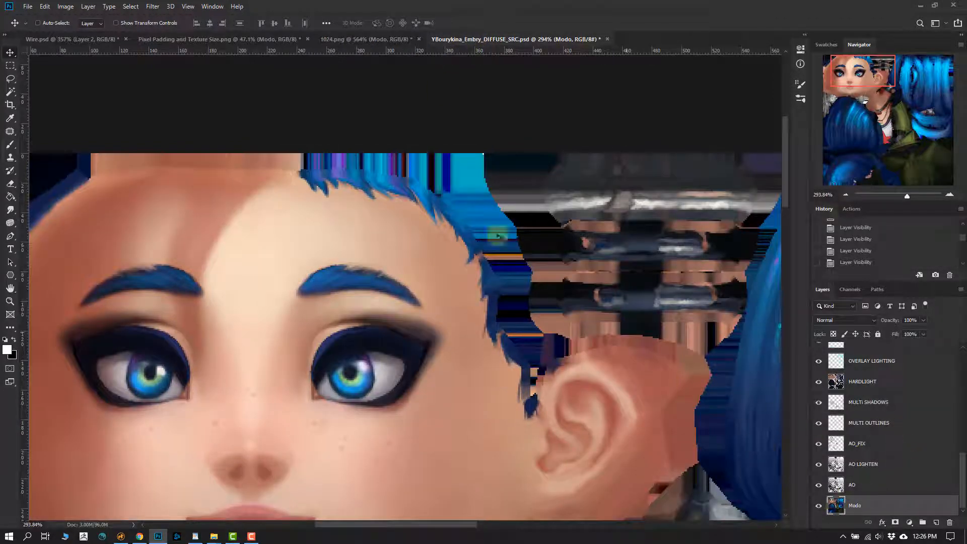
pyautogui.click(818, 504)
pyautogui.click(818, 506)
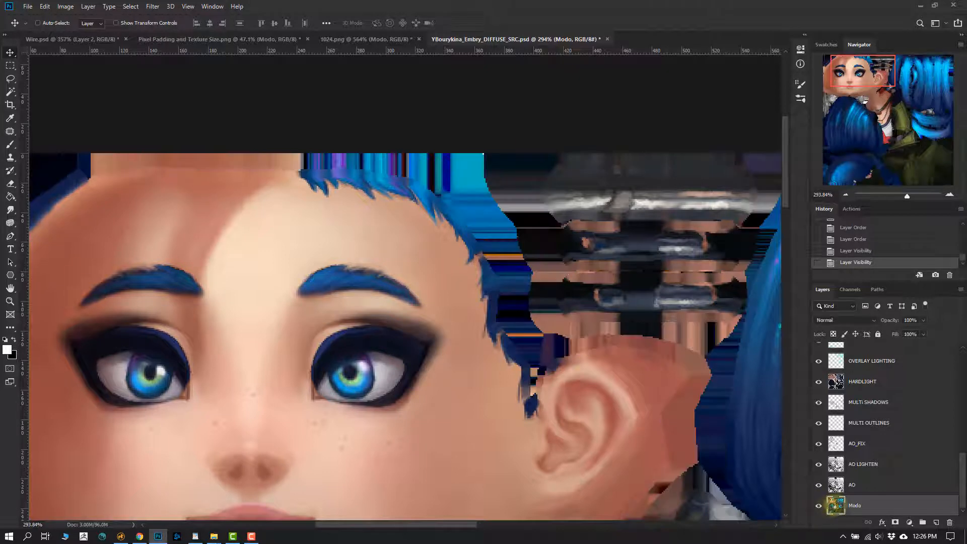
# - Group all layers from AO up to wires and name the group Painting Layers
pyautogui.click(835, 484)
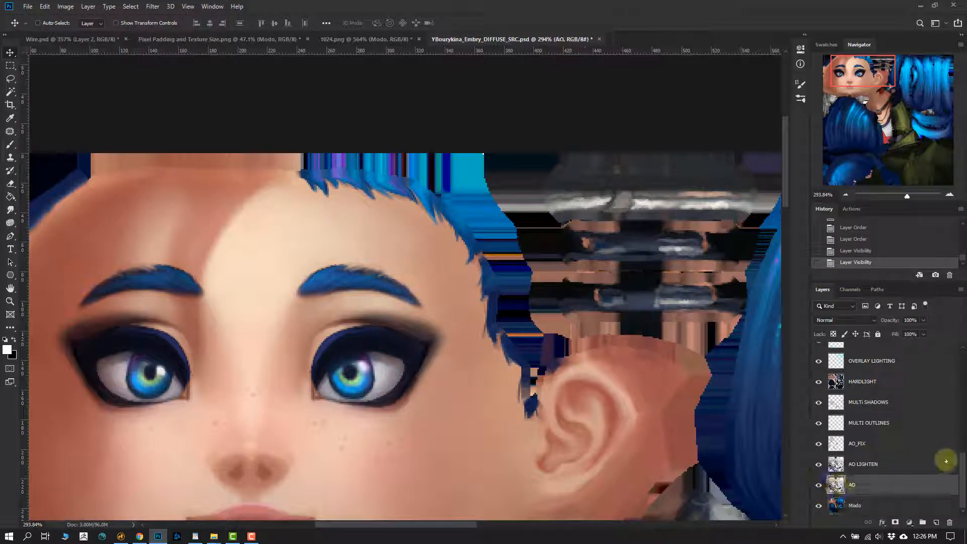
pyautogui.moveTo(962, 464); pyautogui.dragTo(963, 343)
pyautogui.keyDown('shift'); pyautogui.click(860, 373); pyautogui.keyUp('shift')
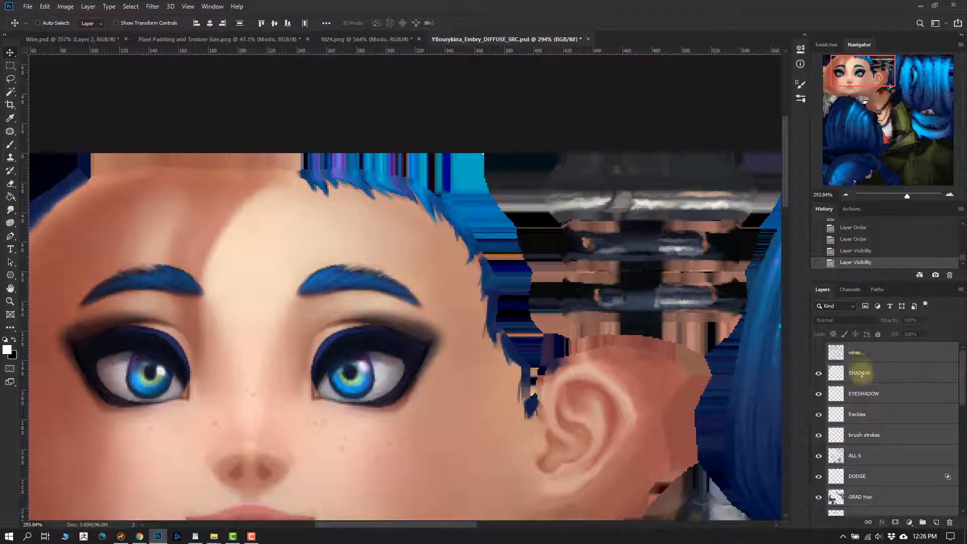
pyautogui.hotkey('ctrl', 'g')
pyautogui.doubleClick(853, 349)
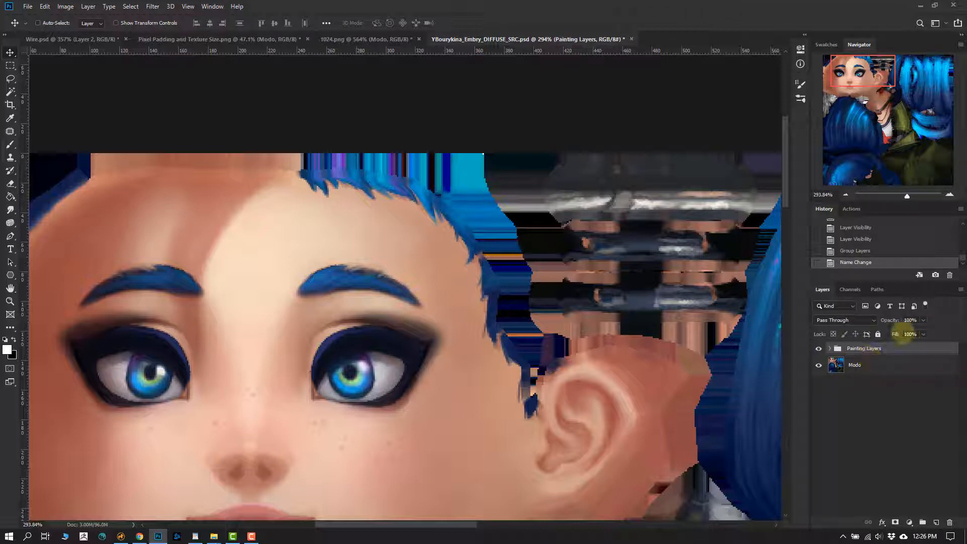
# - Rename the Modo layer to Background For Padding
pyautogui.doubleClick(855, 366)
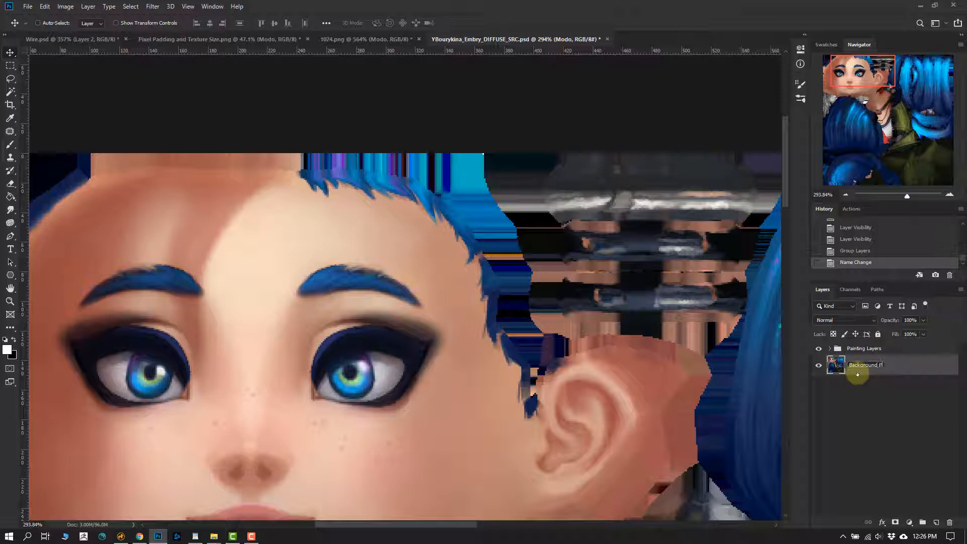
pyautogui.write('Background For Padding')
pyautogui.press('Return')
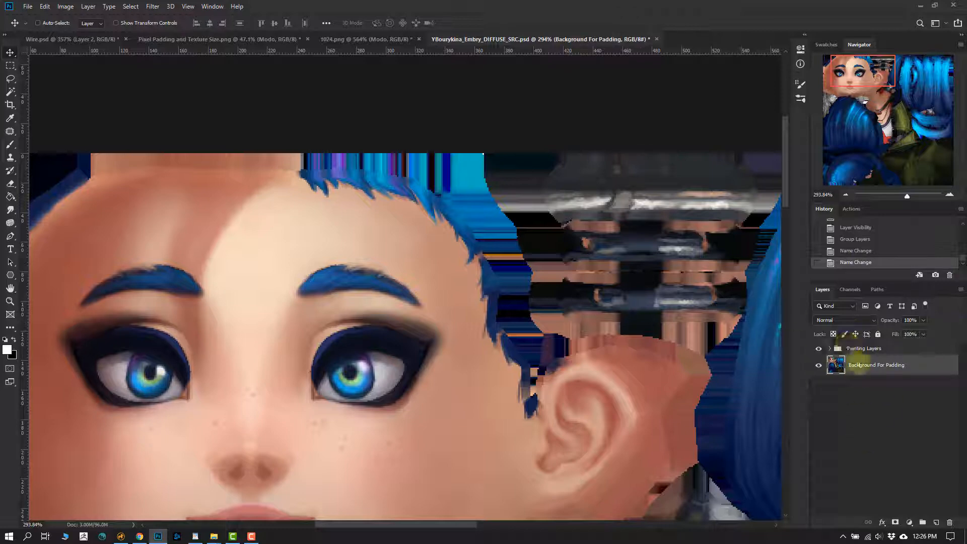
# - Toggle the Background For Padding layer to compare the texture with and without padding, and hide the Painting Layers group to view the padding alone
pyautogui.moveTo(577, 354); pyautogui.dragTo(555, 300)
pyautogui.keyDown('alt'); pyautogui.scroll(-2, 555, 306); pyautogui.keyUp('alt')
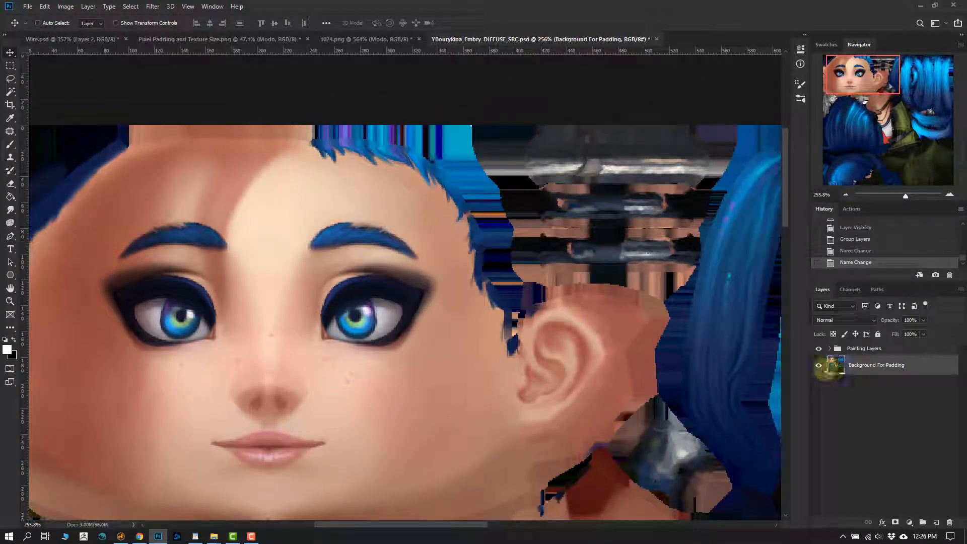
pyautogui.click(817, 365)
pyautogui.click(817, 365)
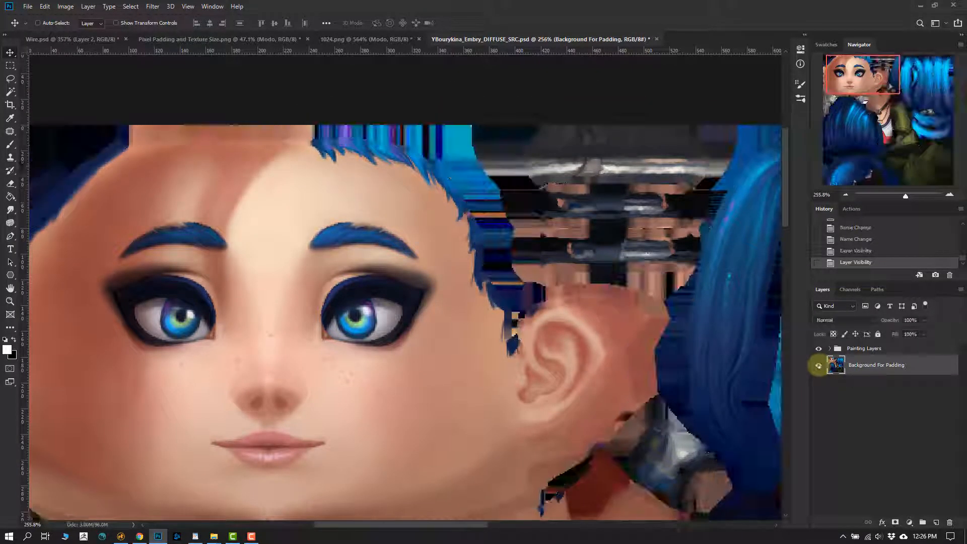
pyautogui.click(818, 365)
pyautogui.click(818, 365)
pyautogui.click(818, 366)
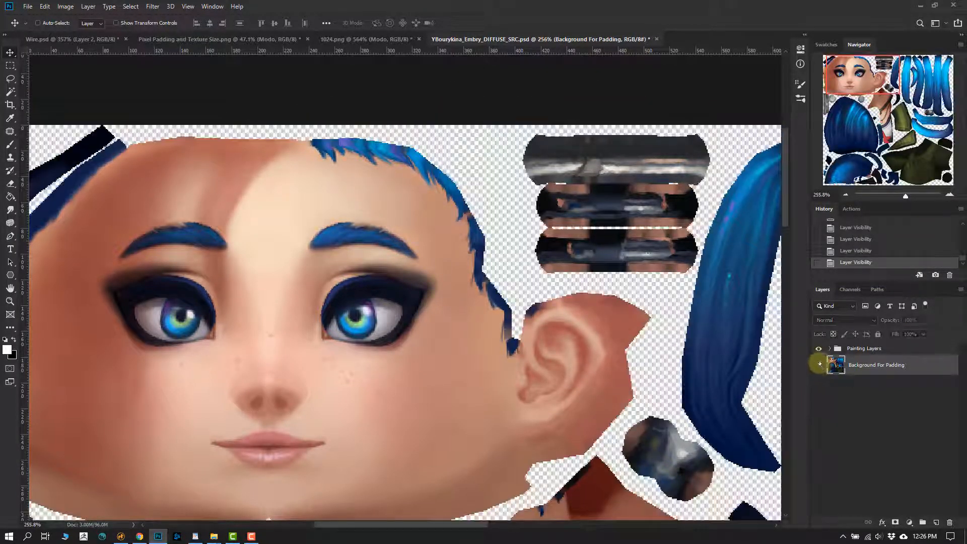
pyautogui.click(818, 365)
pyautogui.click(818, 349)
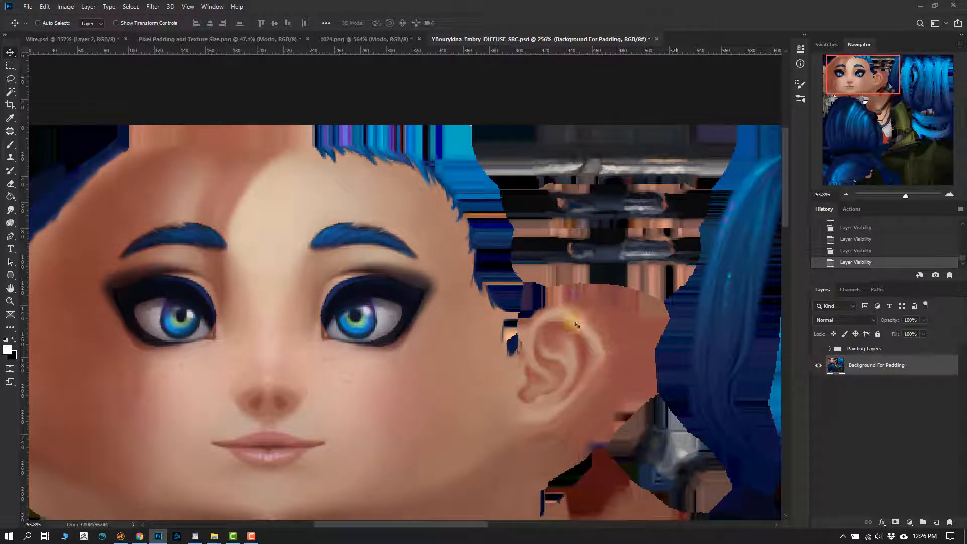
# - Paint white test strokes across the eyes and nose on the Background For Padding layer, and show the Painting Layers group over them
pyautogui.press('b')
pyautogui.moveTo(410, 250)
pyautogui.mouseDown()
pyautogui.moveTo(322, 302)
pyautogui.moveTo(340, 392)
pyautogui.mouseUp()
pyautogui.moveTo(237, 242); pyautogui.dragTo(246, 383)
pyautogui.moveTo(219, 413); pyautogui.dragTo(217, 422)
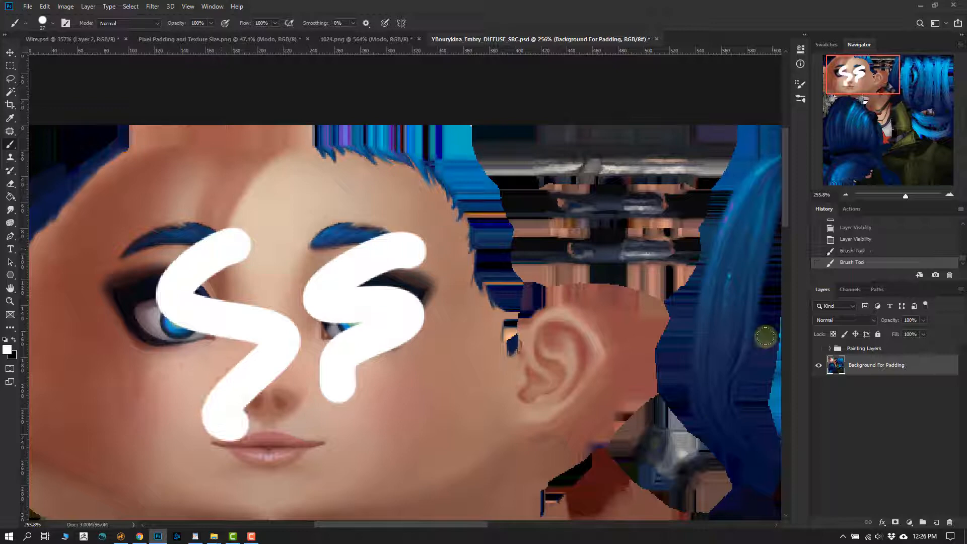
pyautogui.click(817, 348)
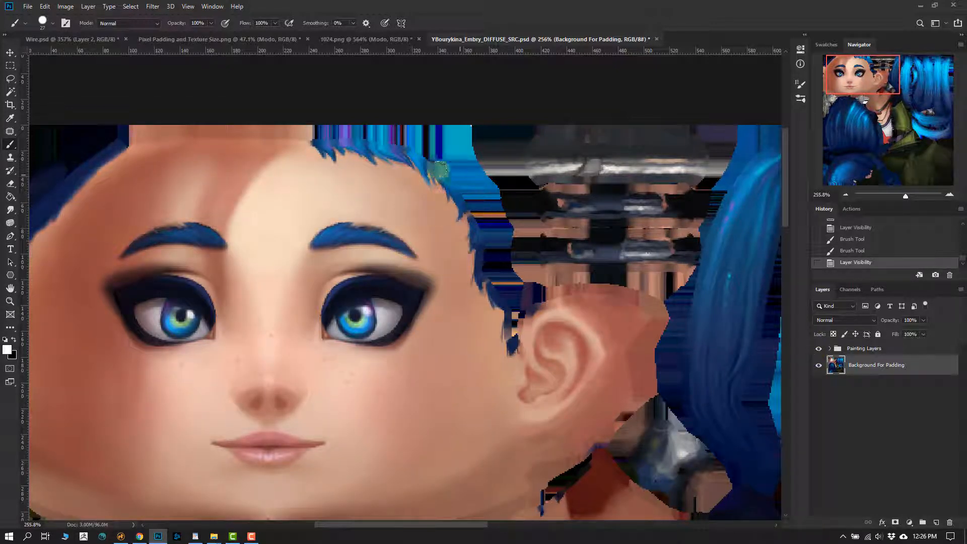
# - Paint a white test stroke on the Background For Padding layer along the hairline and around the ear
pyautogui.moveTo(439, 171)
pyautogui.mouseDown()
pyautogui.moveTo(448, 157)
pyautogui.moveTo(500, 263)
pyautogui.mouseUp()
pyautogui.hotkey('ctrl', 'z')
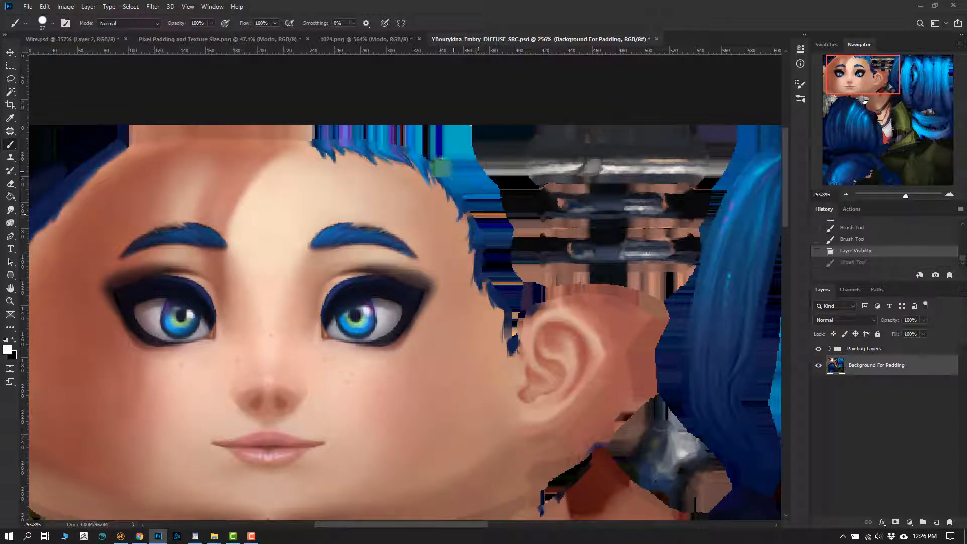
pyautogui.moveTo(434, 153)
pyautogui.mouseDown()
pyautogui.moveTo(502, 295)
pyautogui.moveTo(589, 286)
pyautogui.moveTo(622, 294)
pyautogui.moveTo(628, 355)
pyautogui.moveTo(553, 471)
pyautogui.moveTo(536, 478)
pyautogui.mouseUp()
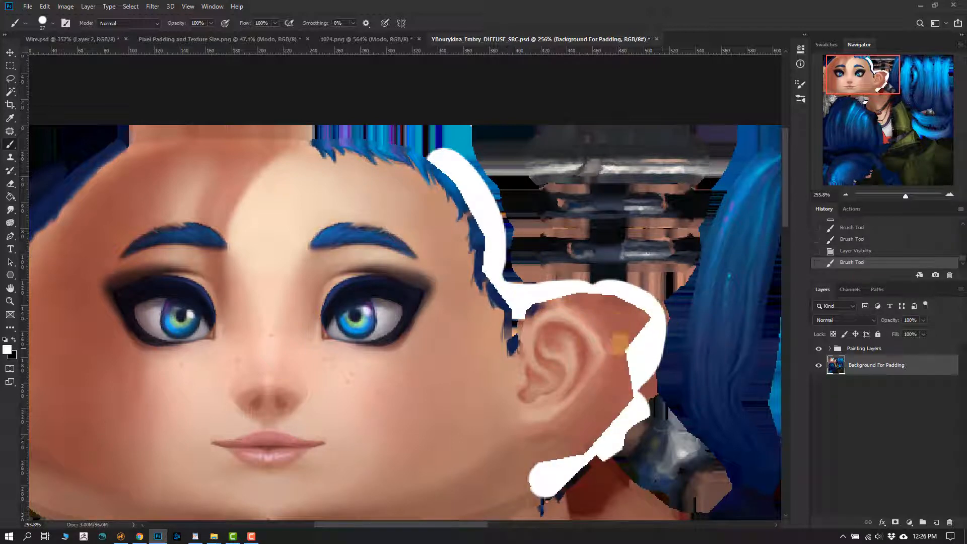
# - Undo the white test strokes on the Background For Padding layer
pyautogui.hotkey('ctrl', 'z')
pyautogui.hotkey('ctrl', 'z')
pyautogui.hotkey('ctrl', 'z')
pyautogui.hotkey('ctrl', 'z')
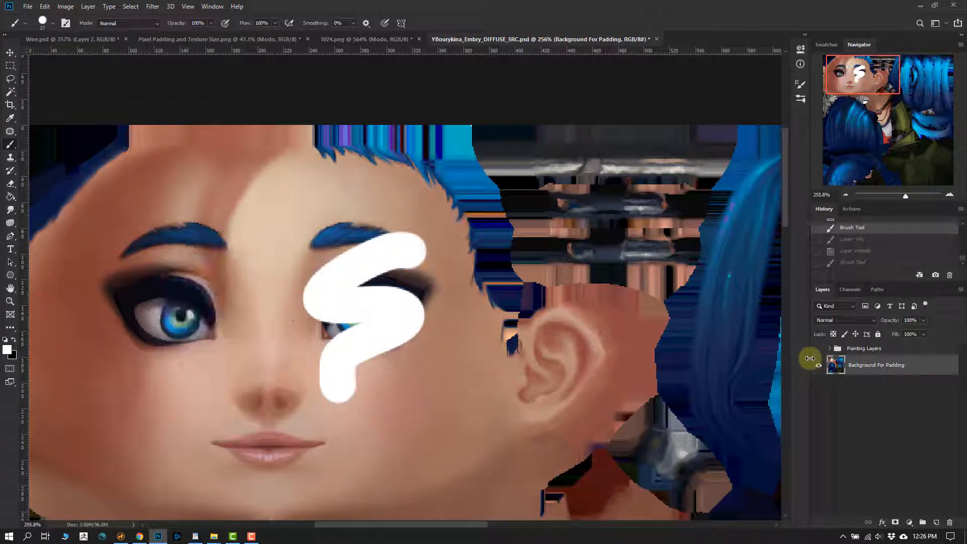
# - Toggle the Painting Layers group to compare the texture with the padding alone, and leave the group visible
pyautogui.click(817, 349)
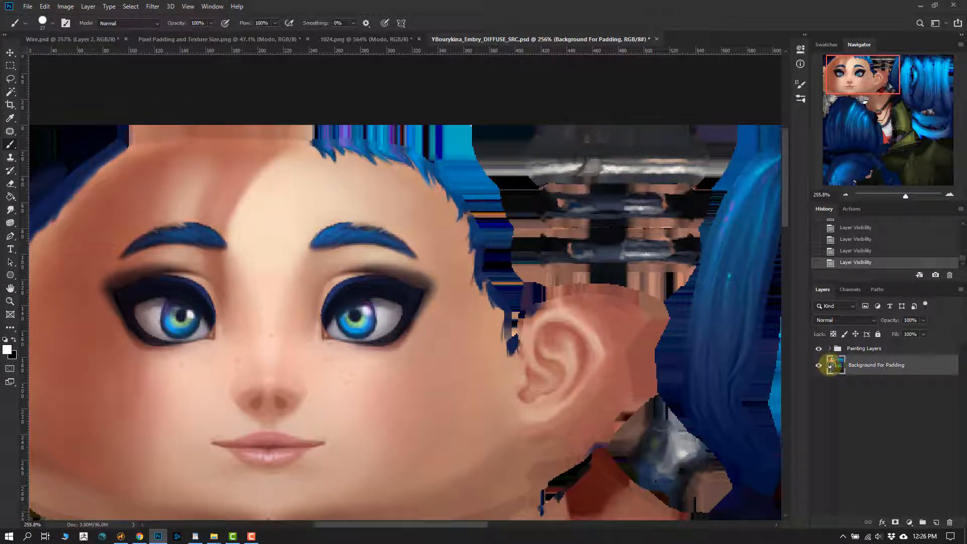
pyautogui.click(818, 349)
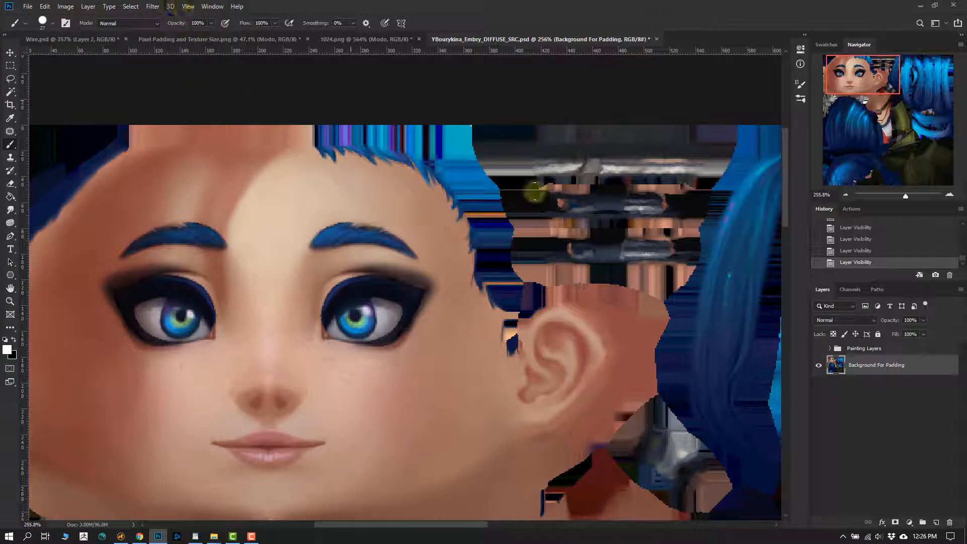
pyautogui.click(817, 348)
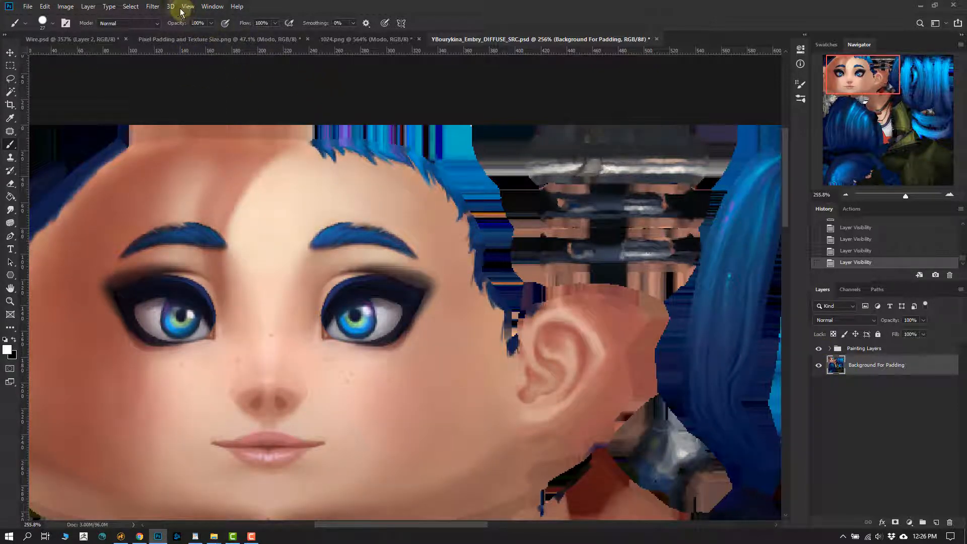
# - Apply a Gaussian Blur with a radius of 2.5 pixels to the Background For Padding layer
pyautogui.click(147, 8)
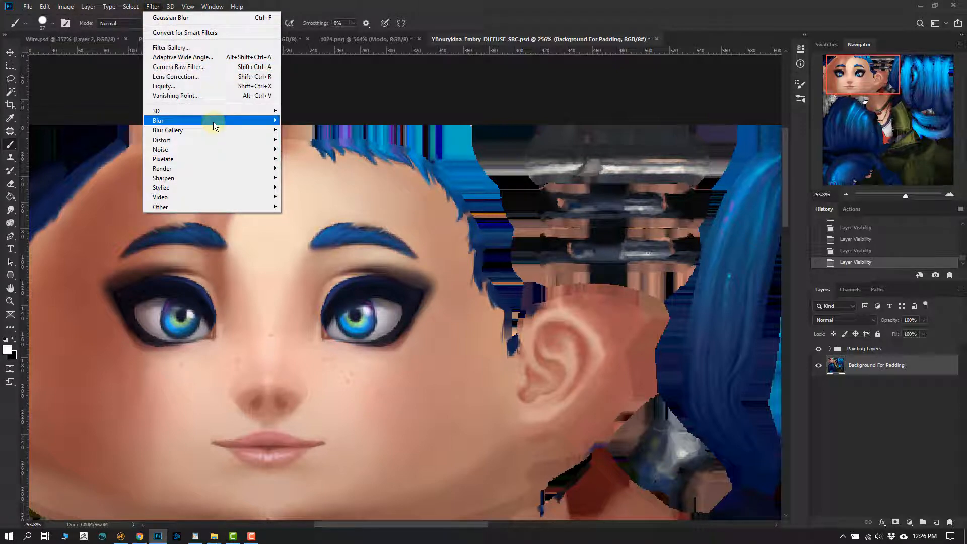
pyautogui.moveTo(246, 123)
pyautogui.click(307, 158)
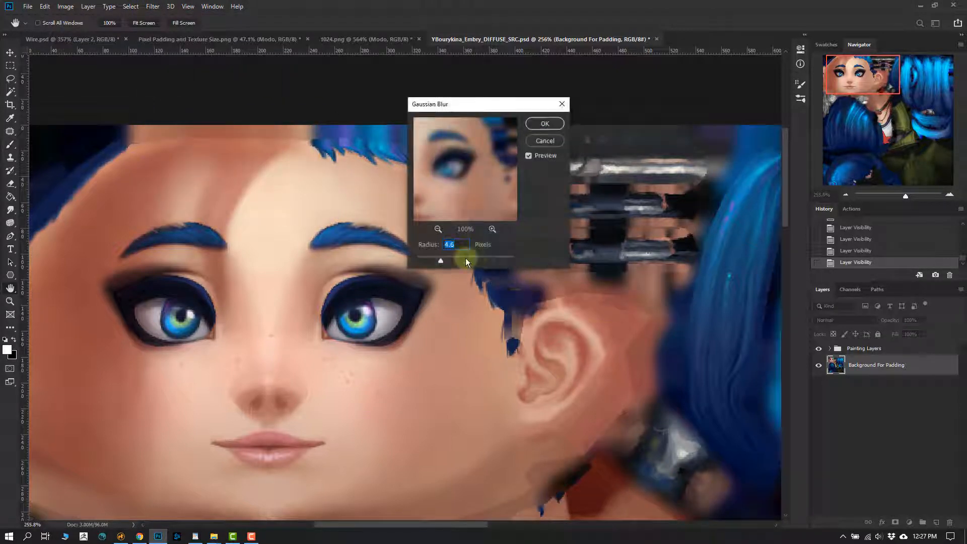
pyautogui.moveTo(464, 112); pyautogui.dragTo(548, 21)
pyautogui.moveTo(524, 168); pyautogui.dragTo(497, 165)
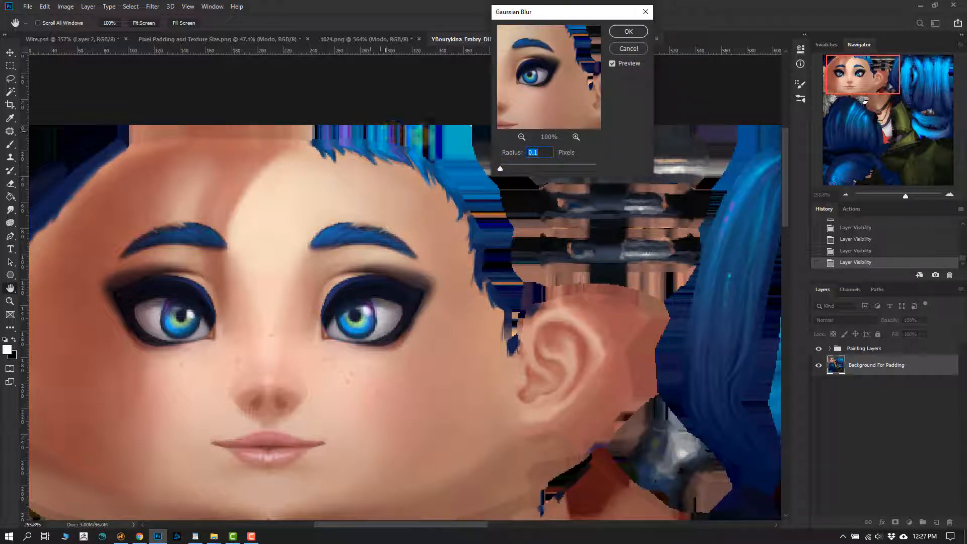
pyautogui.moveTo(500, 169); pyautogui.dragTo(513, 168)
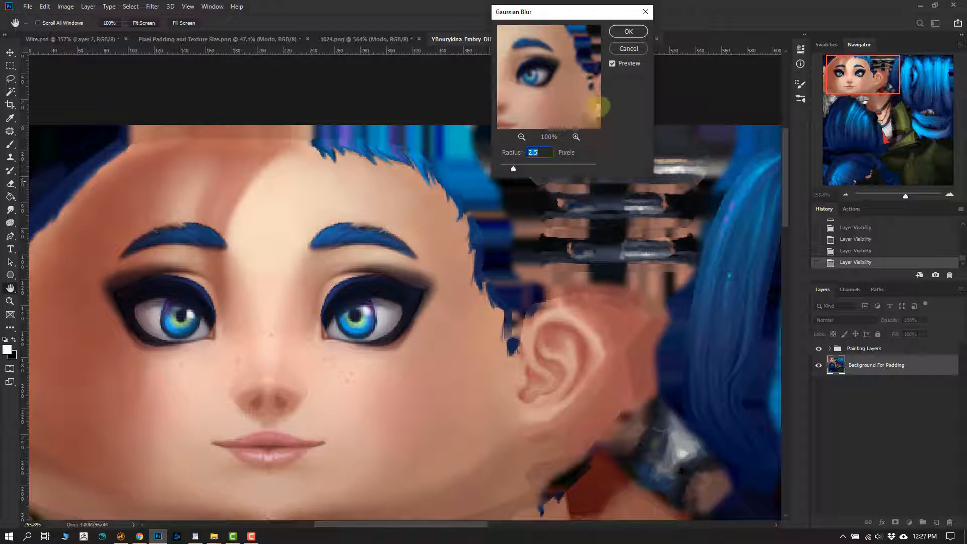
pyautogui.click(626, 31)
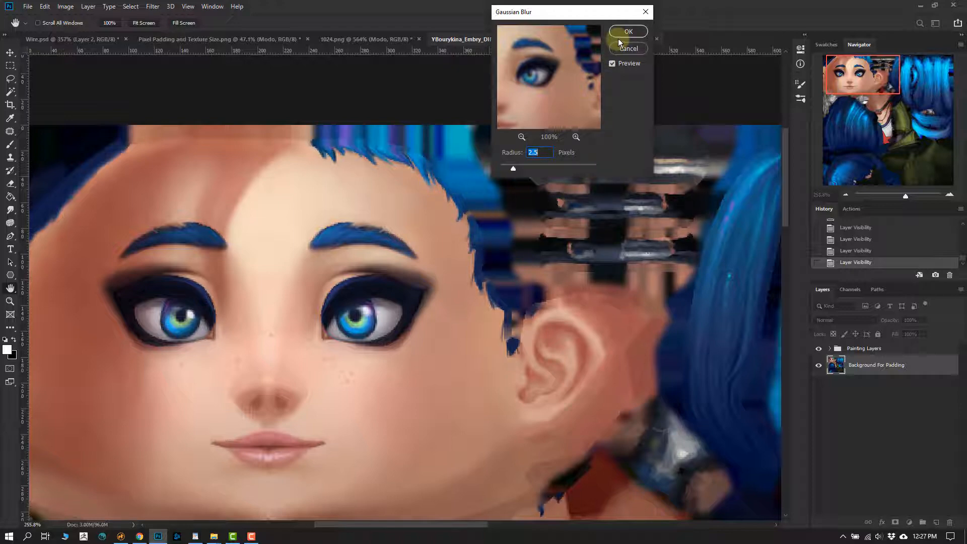
# - Compare the padding before and after the blur, and toggle the Background For Padding layer off and on
pyautogui.click(862, 251)
pyautogui.click(857, 262)
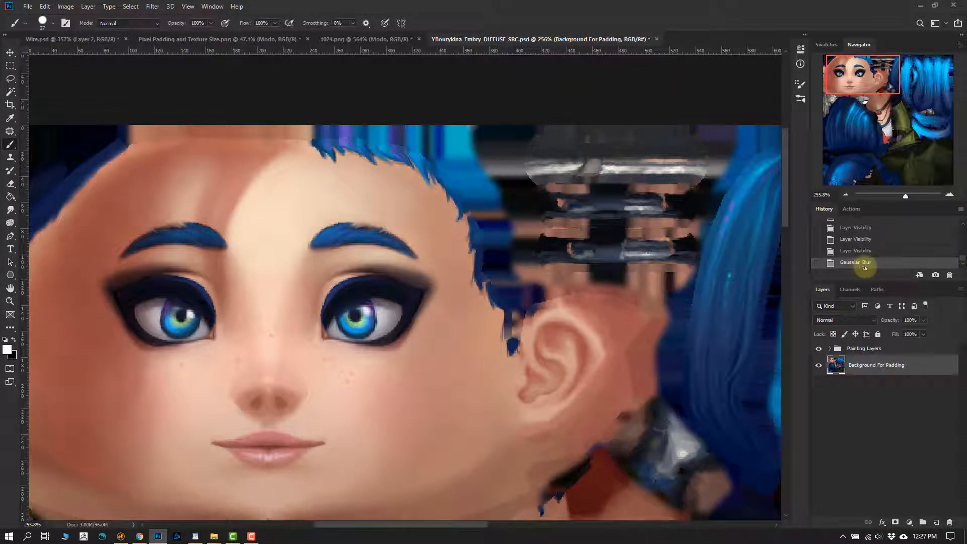
pyautogui.keyDown('alt'); pyautogui.scroll(-5, 544, 316); pyautogui.keyUp('alt')
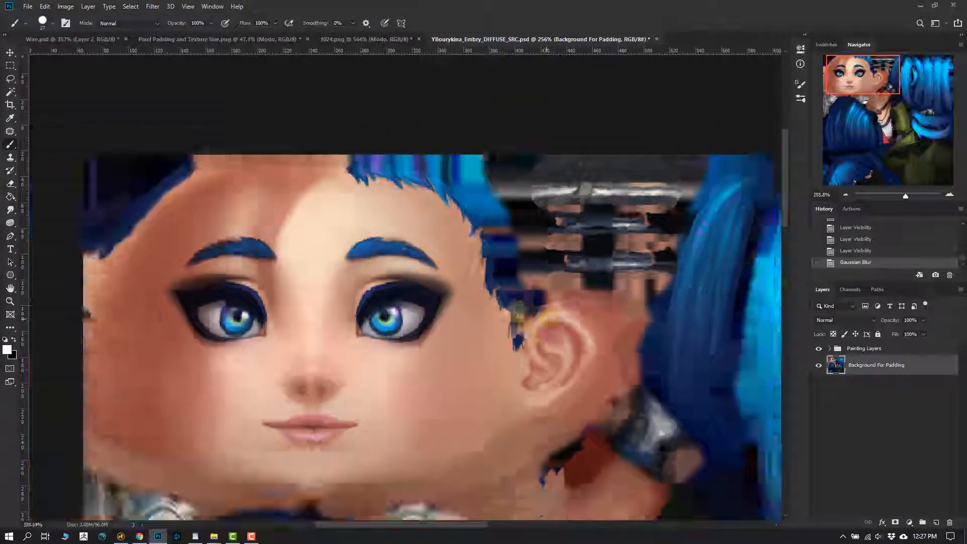
pyautogui.click(817, 364)
pyautogui.click(817, 365)
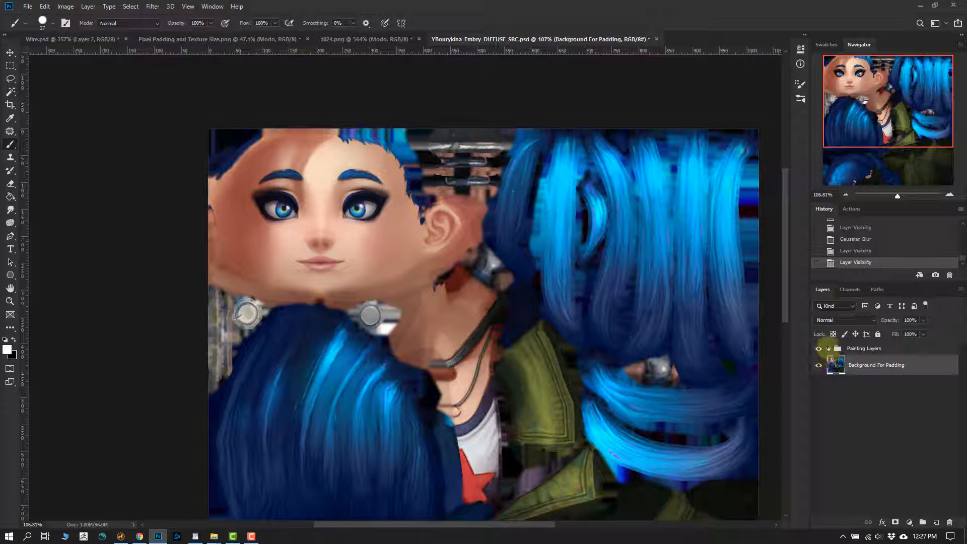
# - Expand the Painting Layers group and select the ALL 6 layer
pyautogui.click(827, 348)
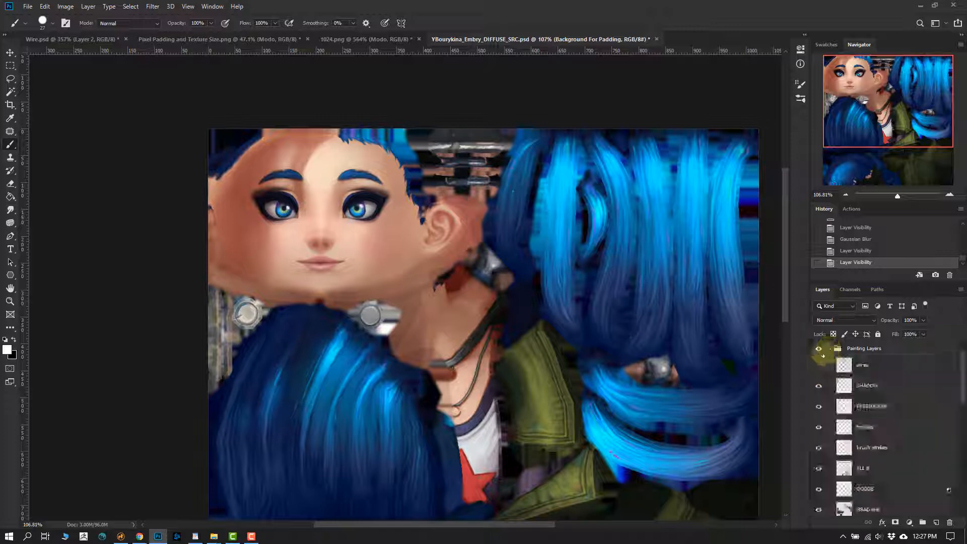
pyautogui.click(864, 347)
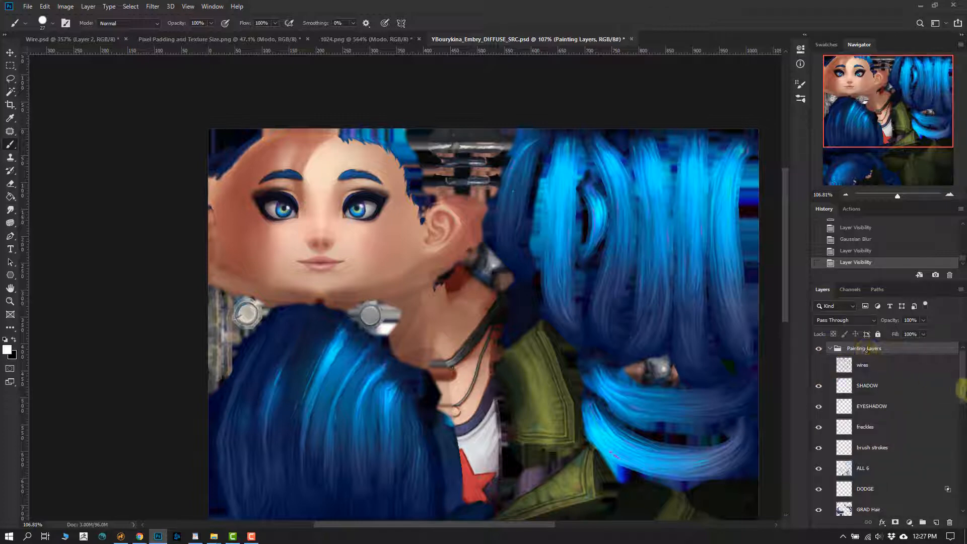
pyautogui.moveTo(963, 377); pyautogui.dragTo(863, 404)
pyautogui.click(861, 393)
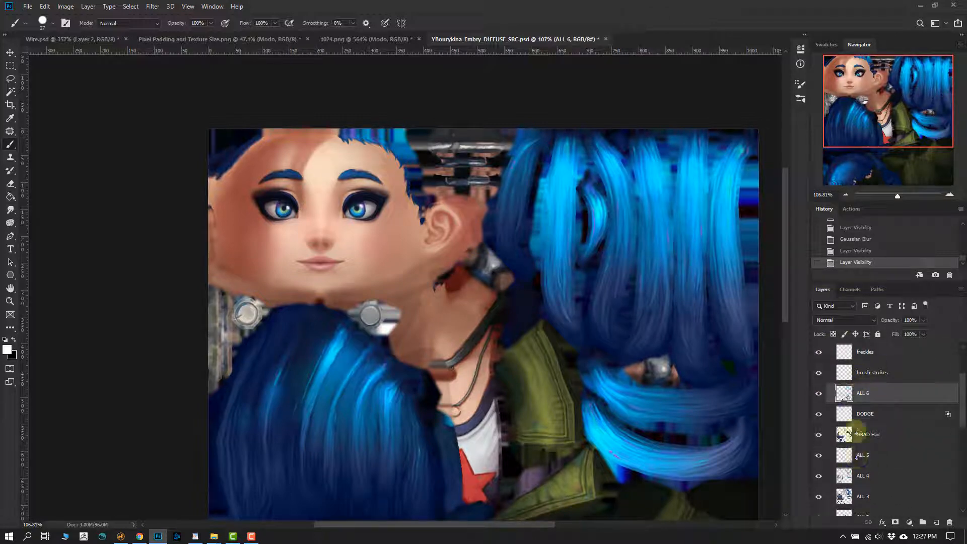
# - Toggle the ALL 6 and DODGE layers off and on to examine what each adds to the painted texture
pyautogui.click(818, 394)
pyautogui.click(816, 393)
pyautogui.click(817, 414)
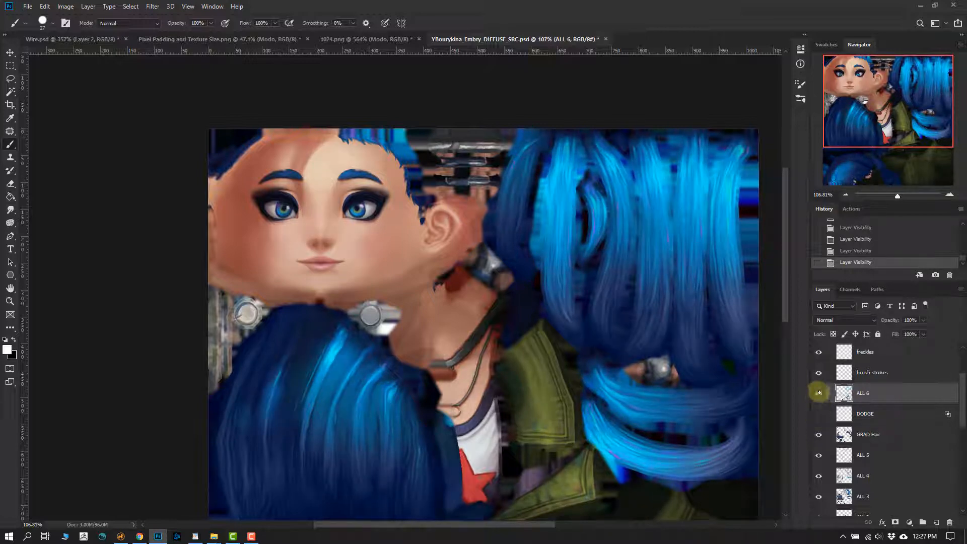
pyautogui.click(817, 393)
pyautogui.click(817, 392)
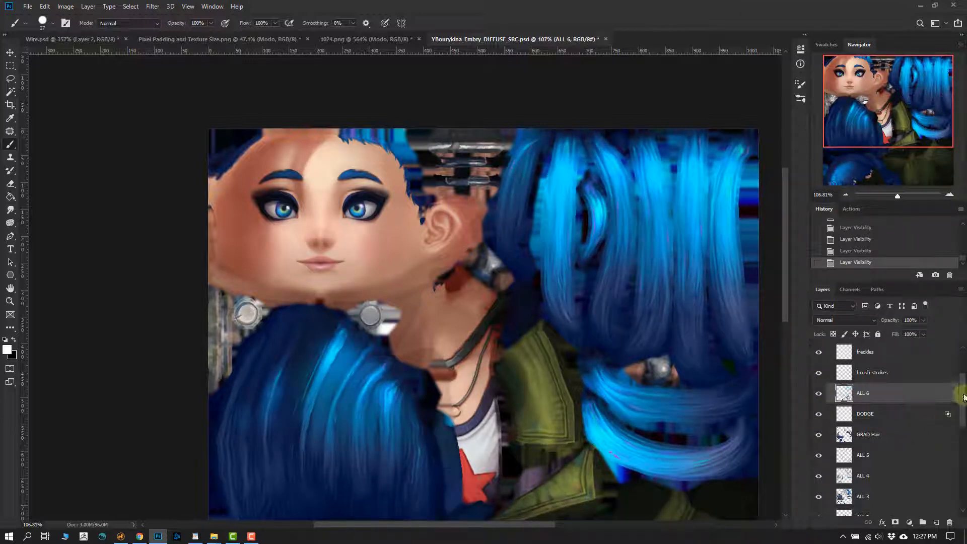
# - Toggle the Background For Padding layer to compare the texture with and without padding, and leave it hidden
pyautogui.moveTo(956, 390); pyautogui.dragTo(927, 498)
pyautogui.click(818, 505)
pyautogui.click(818, 505)
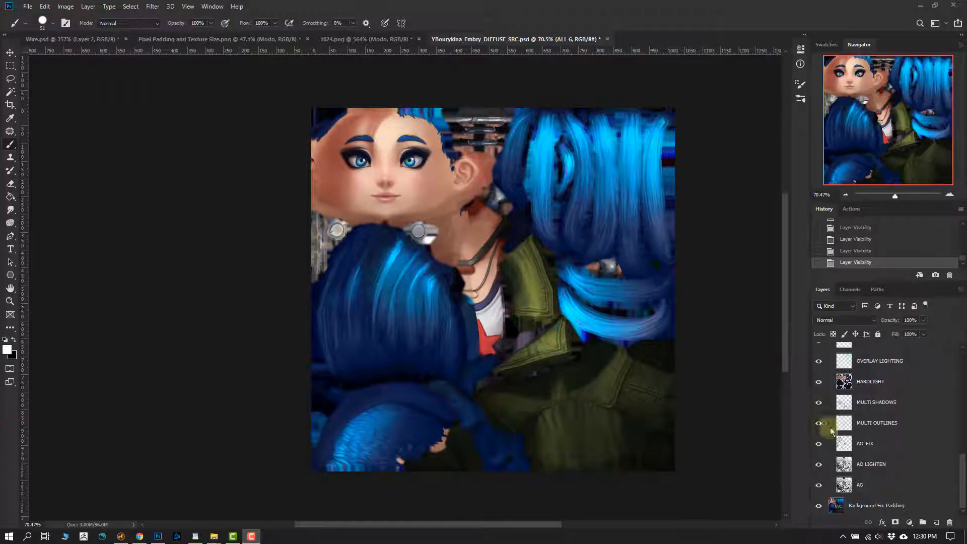
pyautogui.click(818, 505)
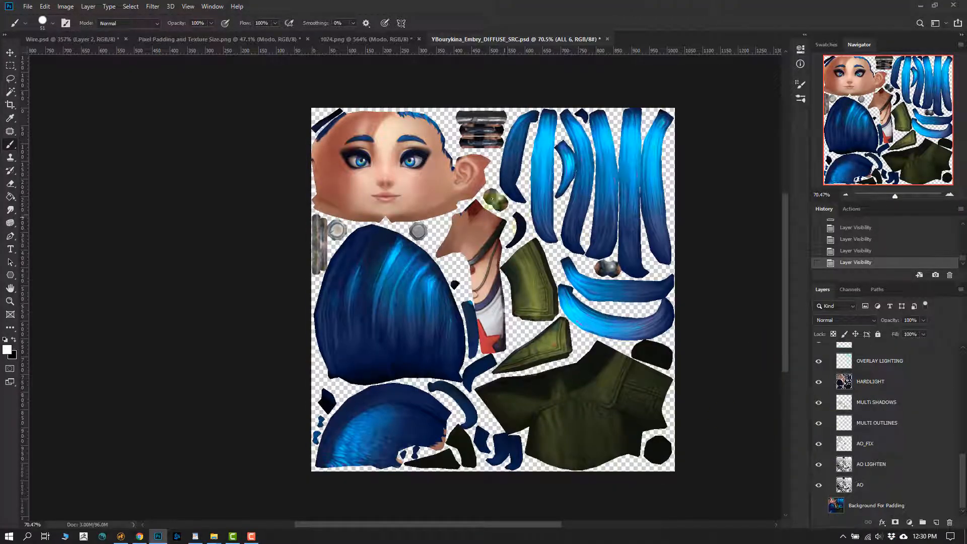
# - Sample the dark blue hair colour and paint an arrow on the ALL 6 layer from the hairline outward into the transparent area
pyautogui.keyDown('alt'); pyautogui.scroll(3, 478, 119); pyautogui.keyUp('alt')
pyautogui.keyDown('alt'); pyautogui.scroll(10, 478, 120); pyautogui.keyUp('alt')
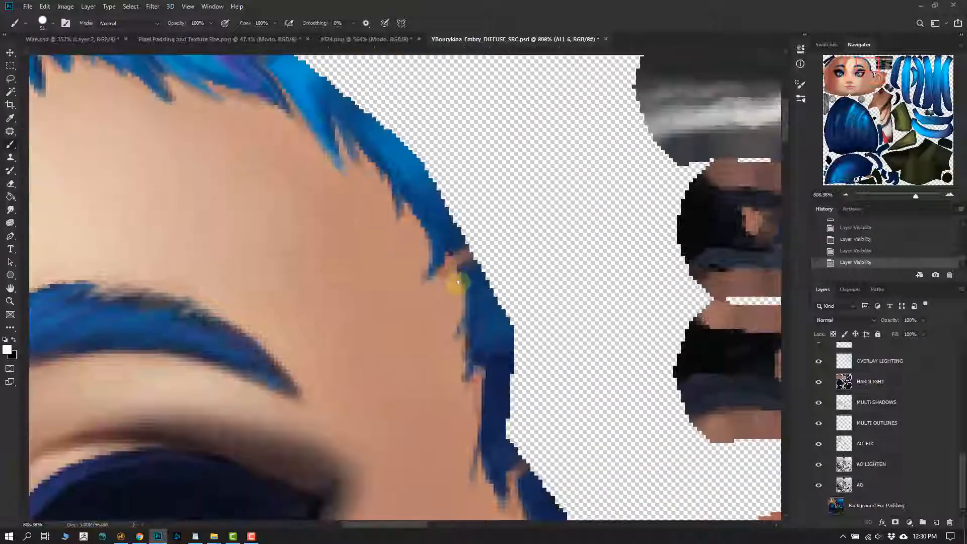
pyautogui.keyDown('alt'); pyautogui.moveTo(473, 244); pyautogui.dragTo(379, 243, button='right'); pyautogui.keyUp('alt')
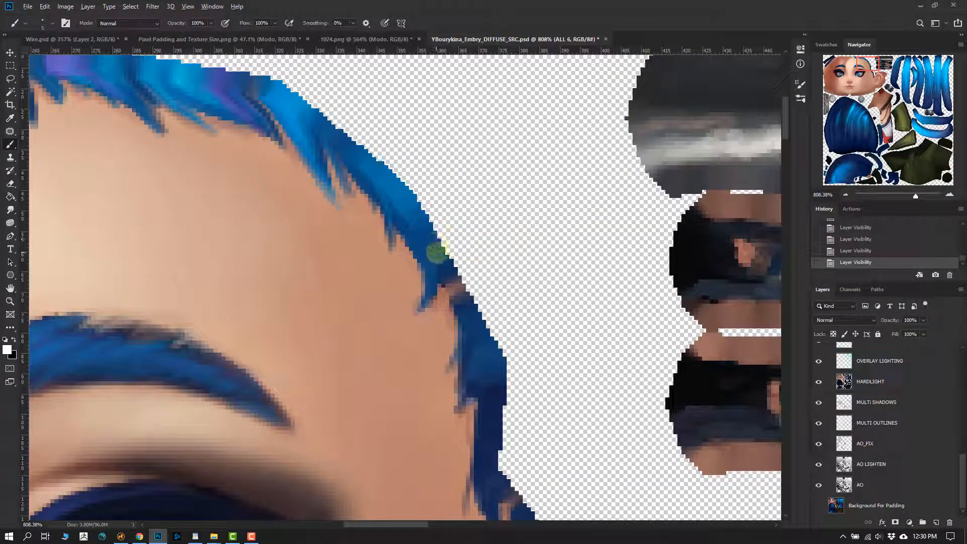
pyautogui.moveTo(449, 251)
pyautogui.mouseDown()
pyautogui.moveTo(446, 230)
pyautogui.moveTo(457, 233)
pyautogui.moveTo(444, 250)
pyautogui.moveTo(511, 194)
pyautogui.moveTo(539, 220)
pyautogui.mouseUp()
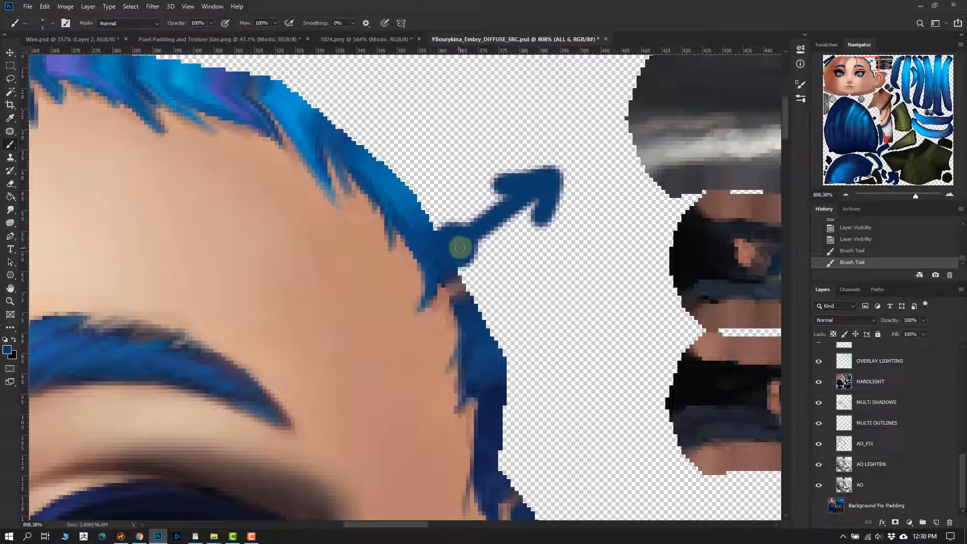